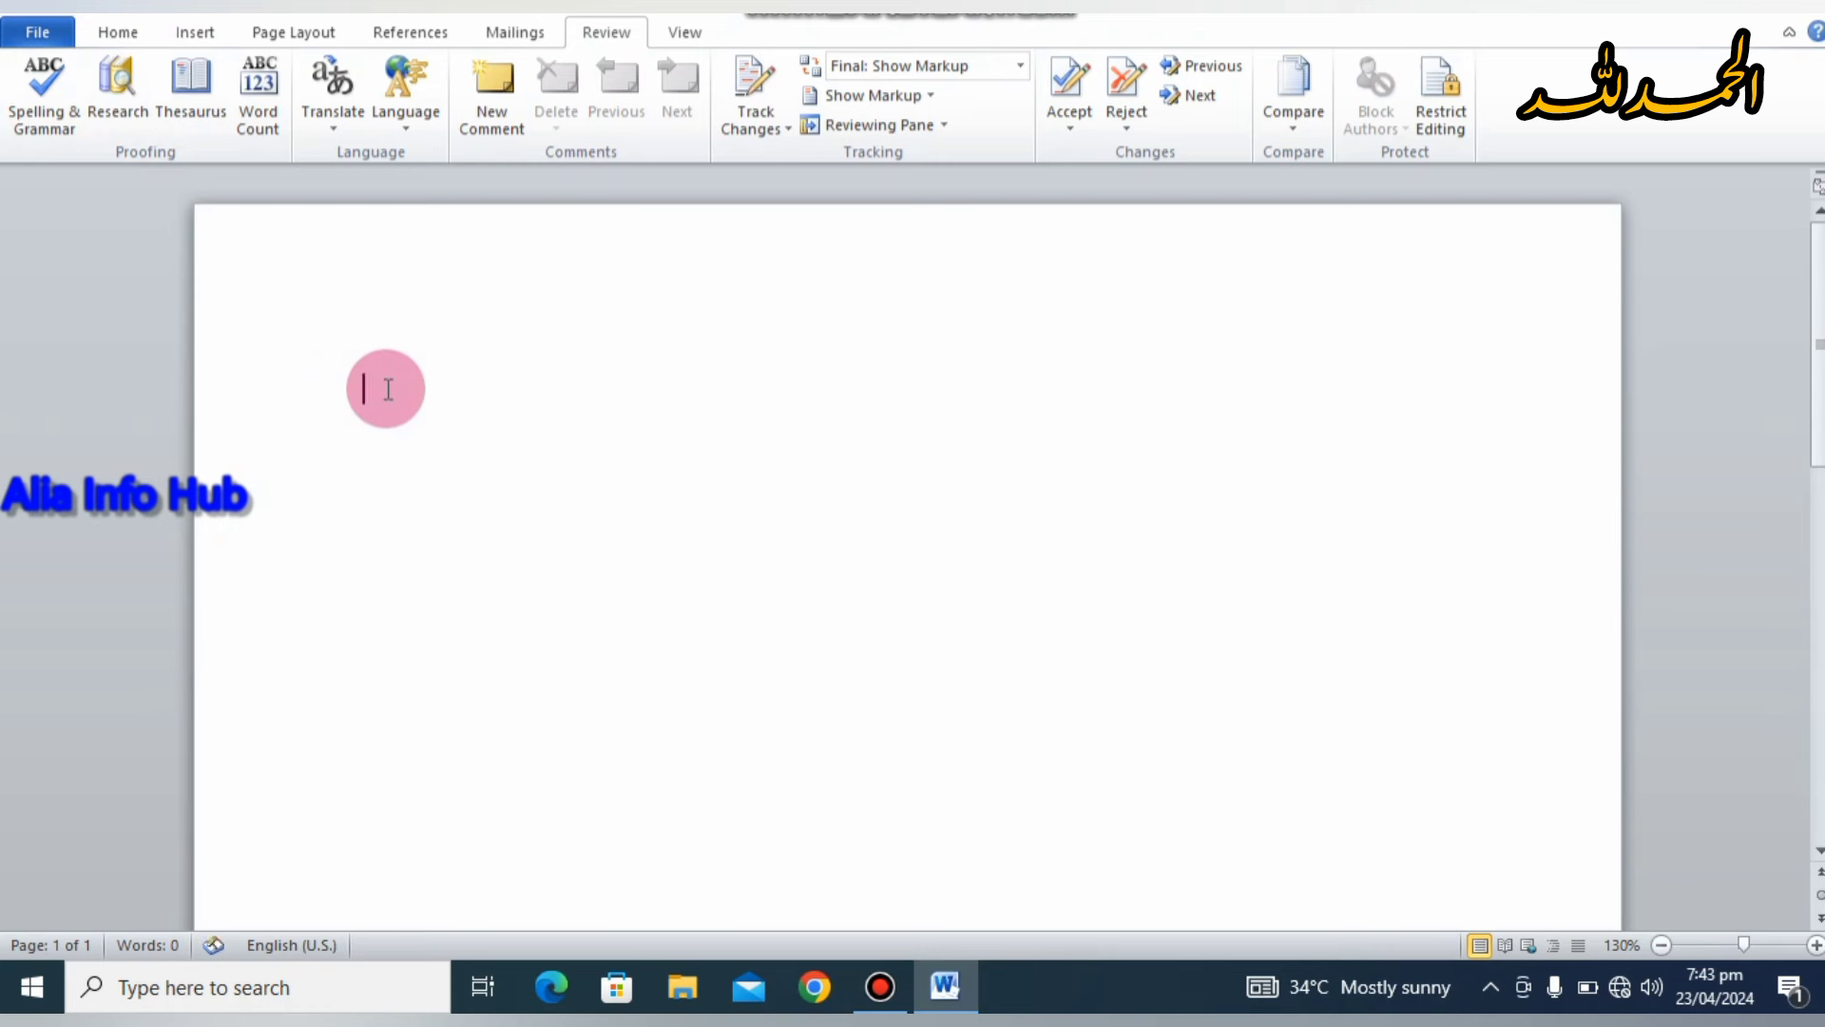
Step: Type the misspelled word 'omputer' on the empty page and select it
{"action": "double_click", "coordinate": [387, 389]}
{"action": "type", "text": "omputer"}
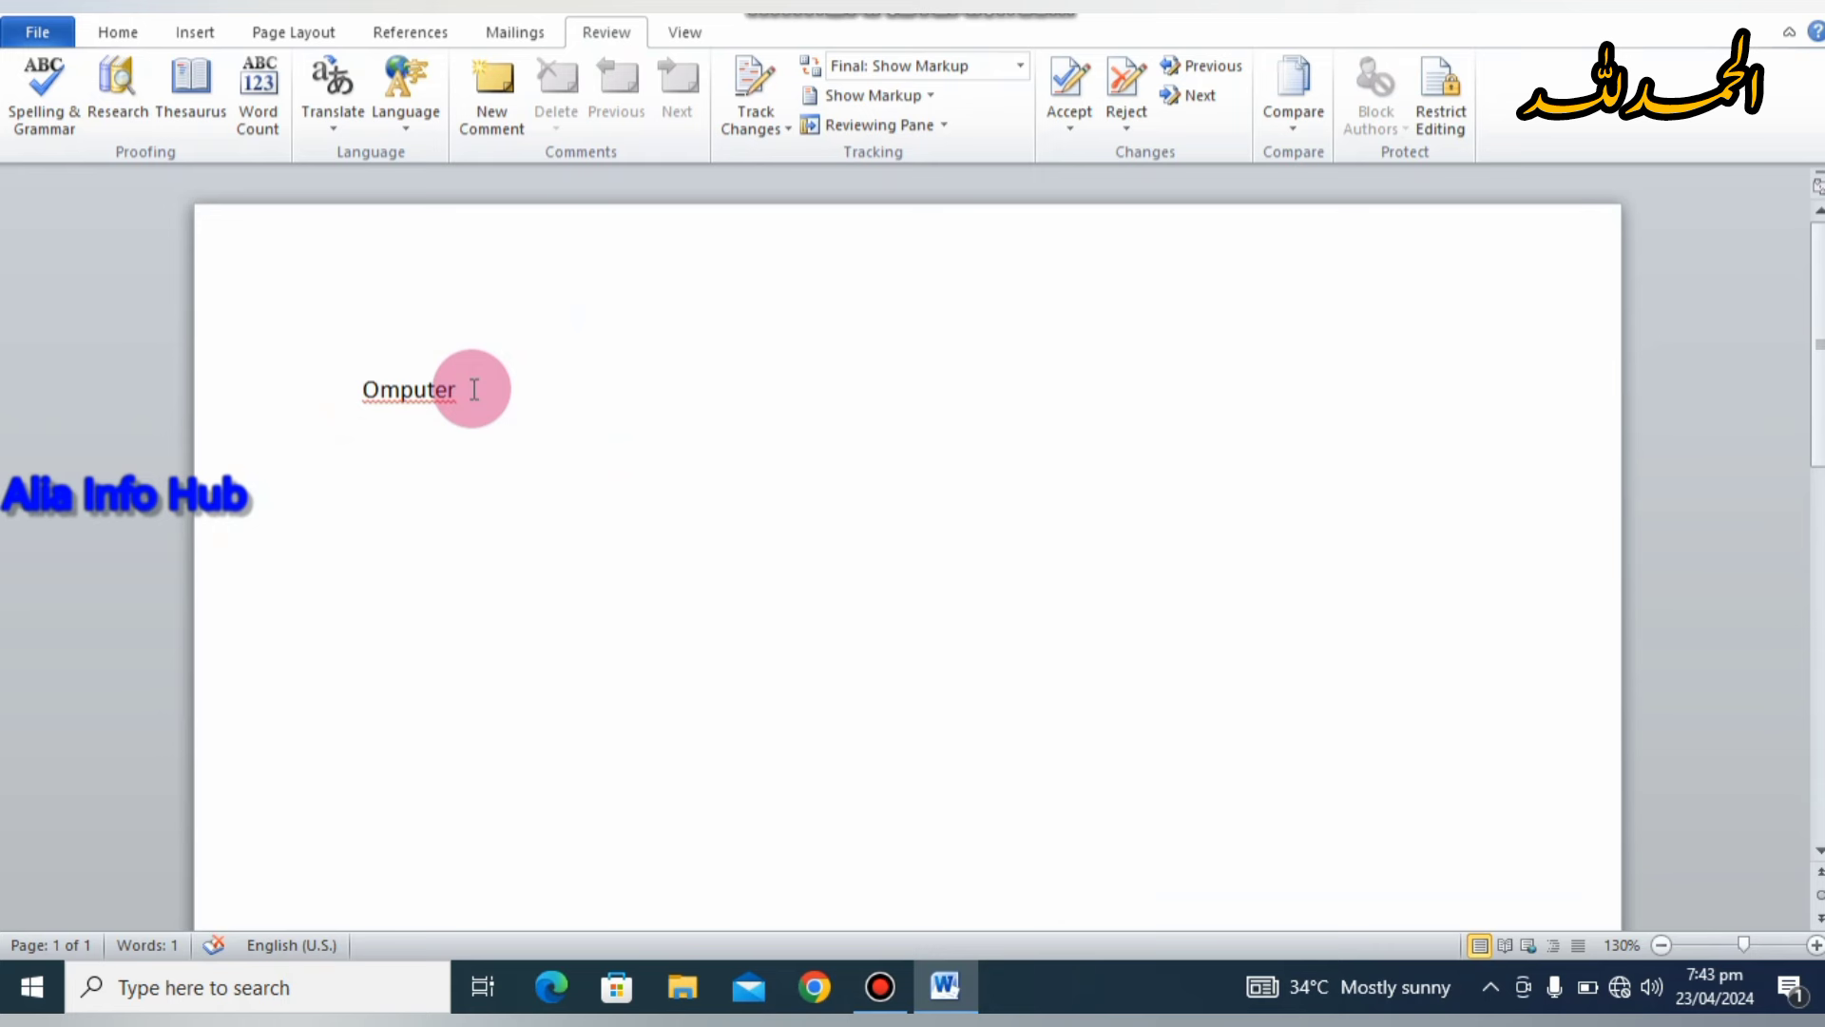
{"action": "key", "text": "BackSpace"}
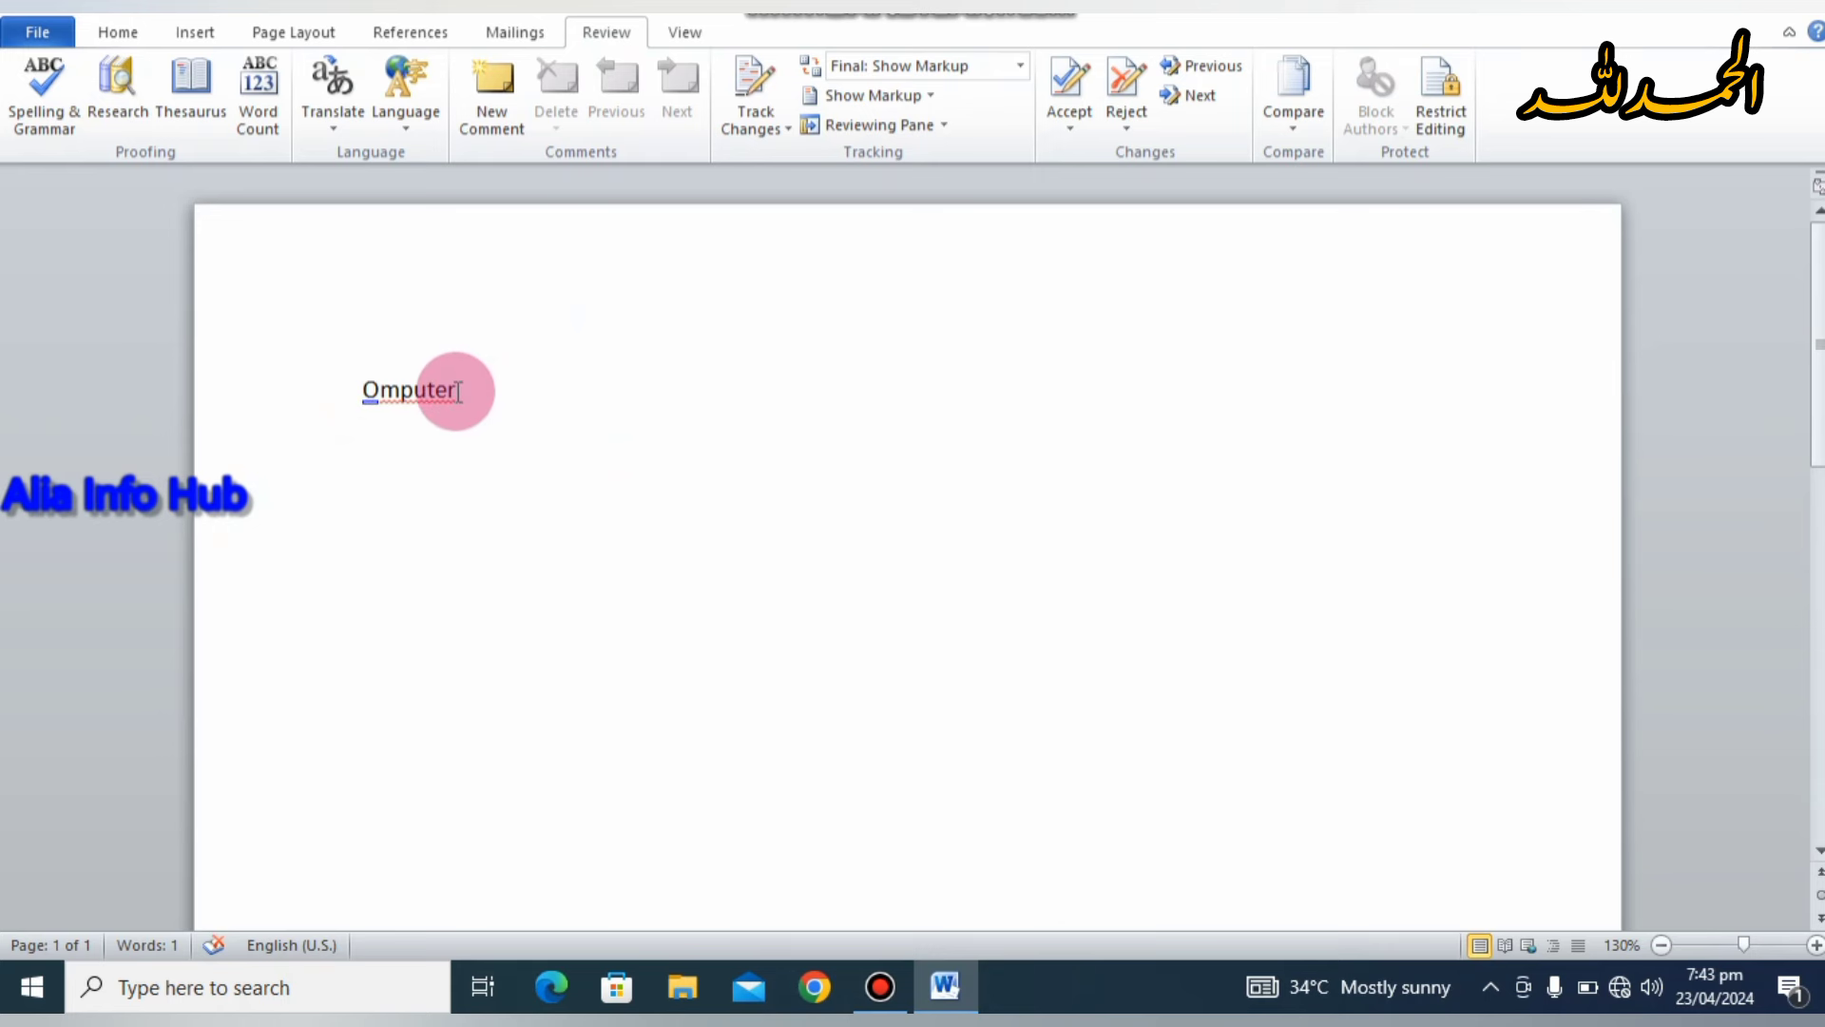
{"action": "left_click_drag", "start_coordinate": [457, 389], "coordinate": [359, 387]}
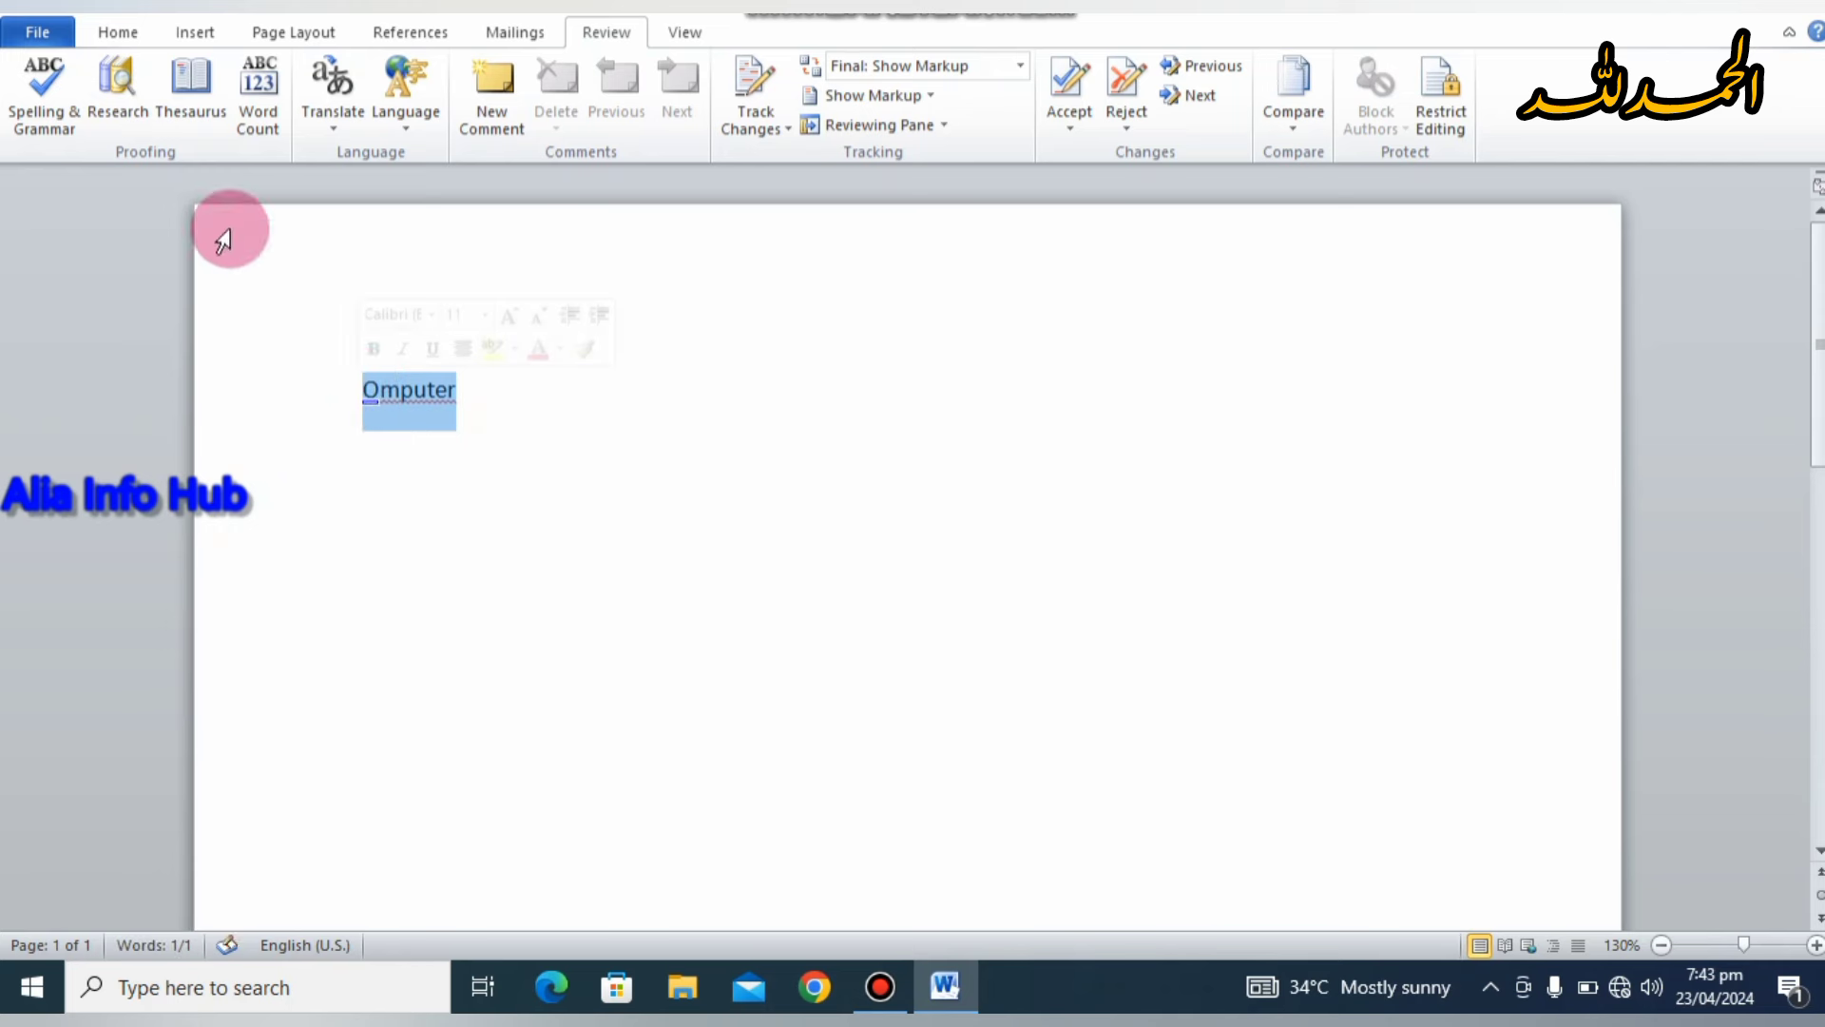
Step: Run Spelling & Grammar, cancel it, then fix Omputer with the suggestion 'Computer'
{"action": "left_click", "coordinate": [34, 84]}
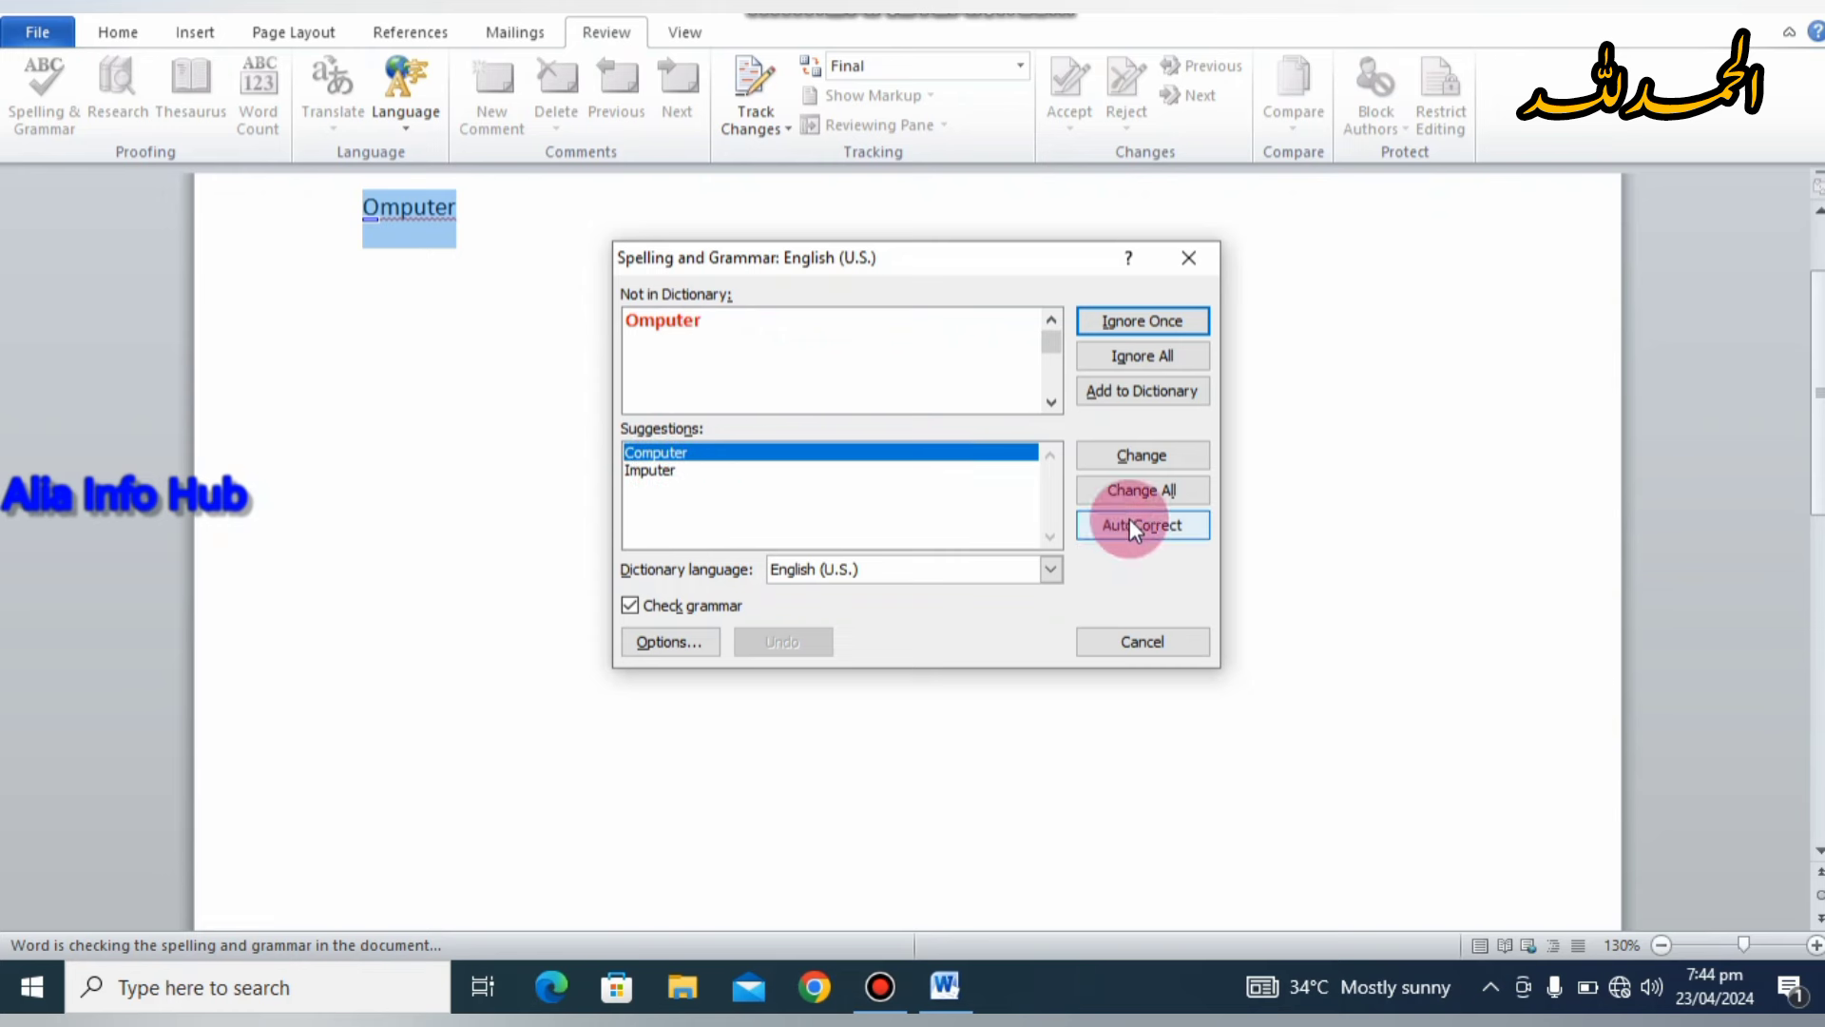
{"action": "left_click", "coordinate": [1188, 258]}
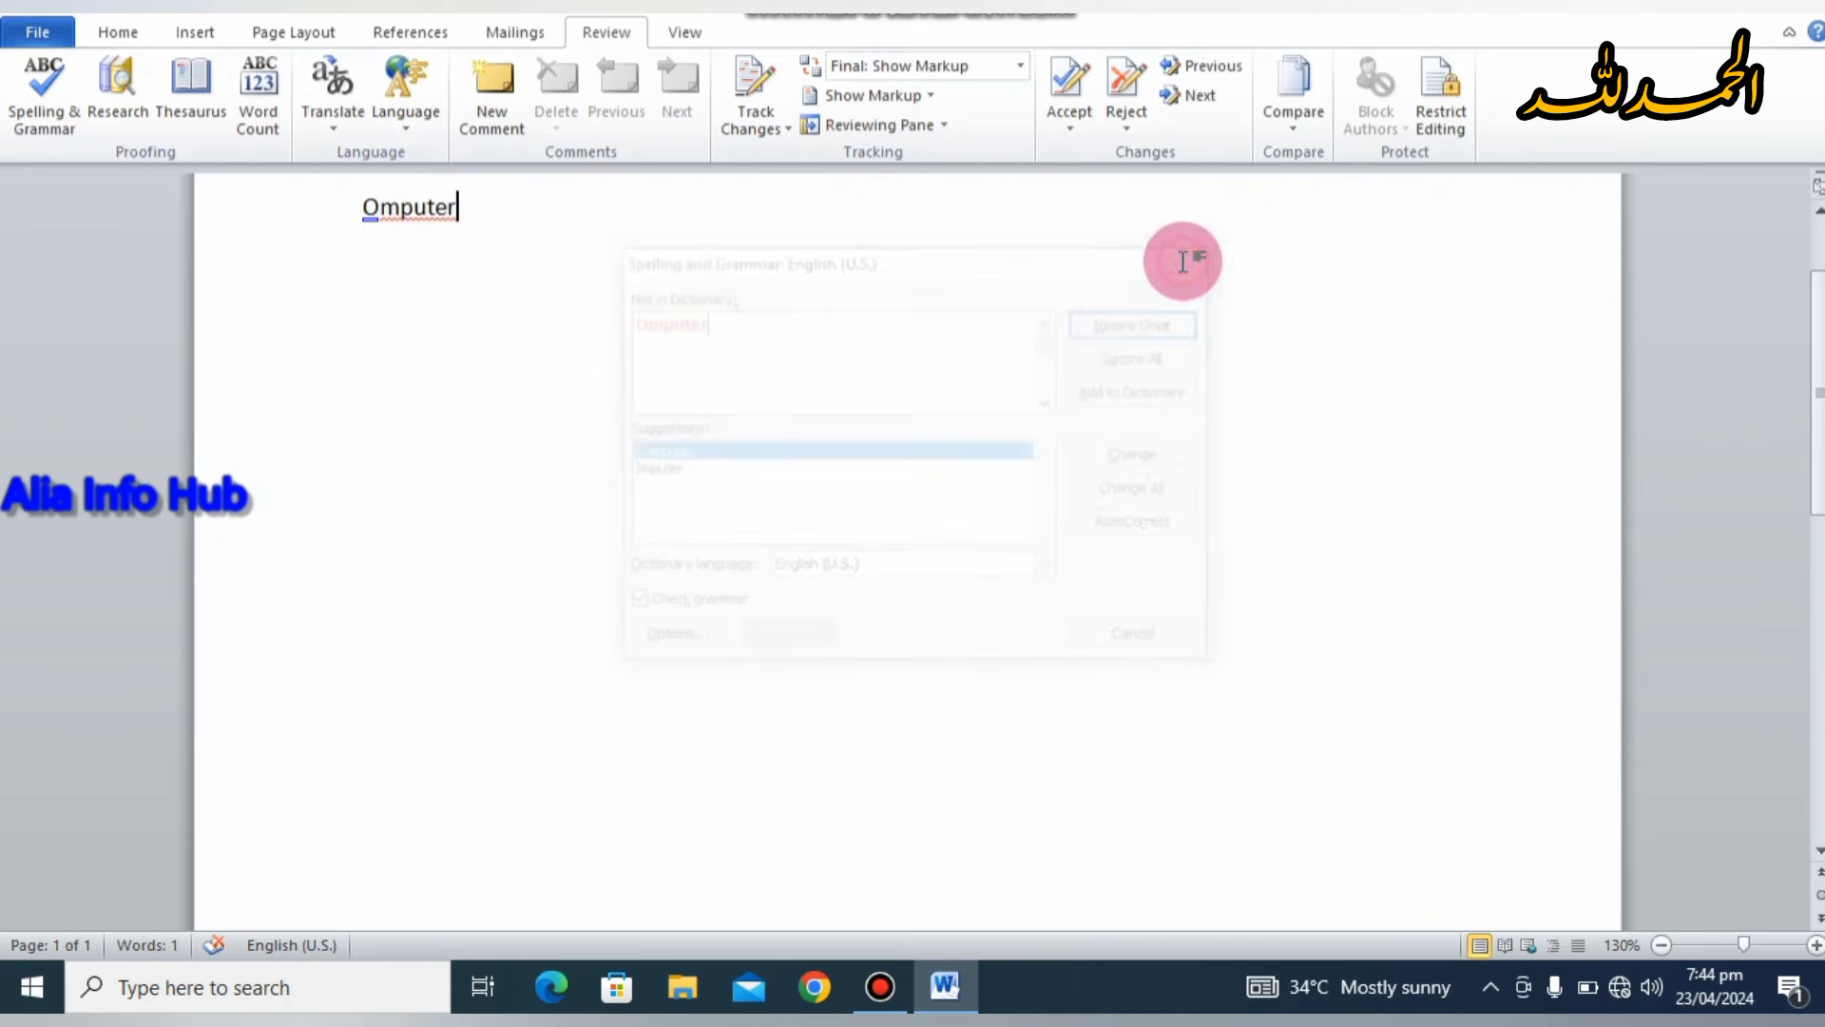
{"action": "left_click", "coordinate": [435, 208]}
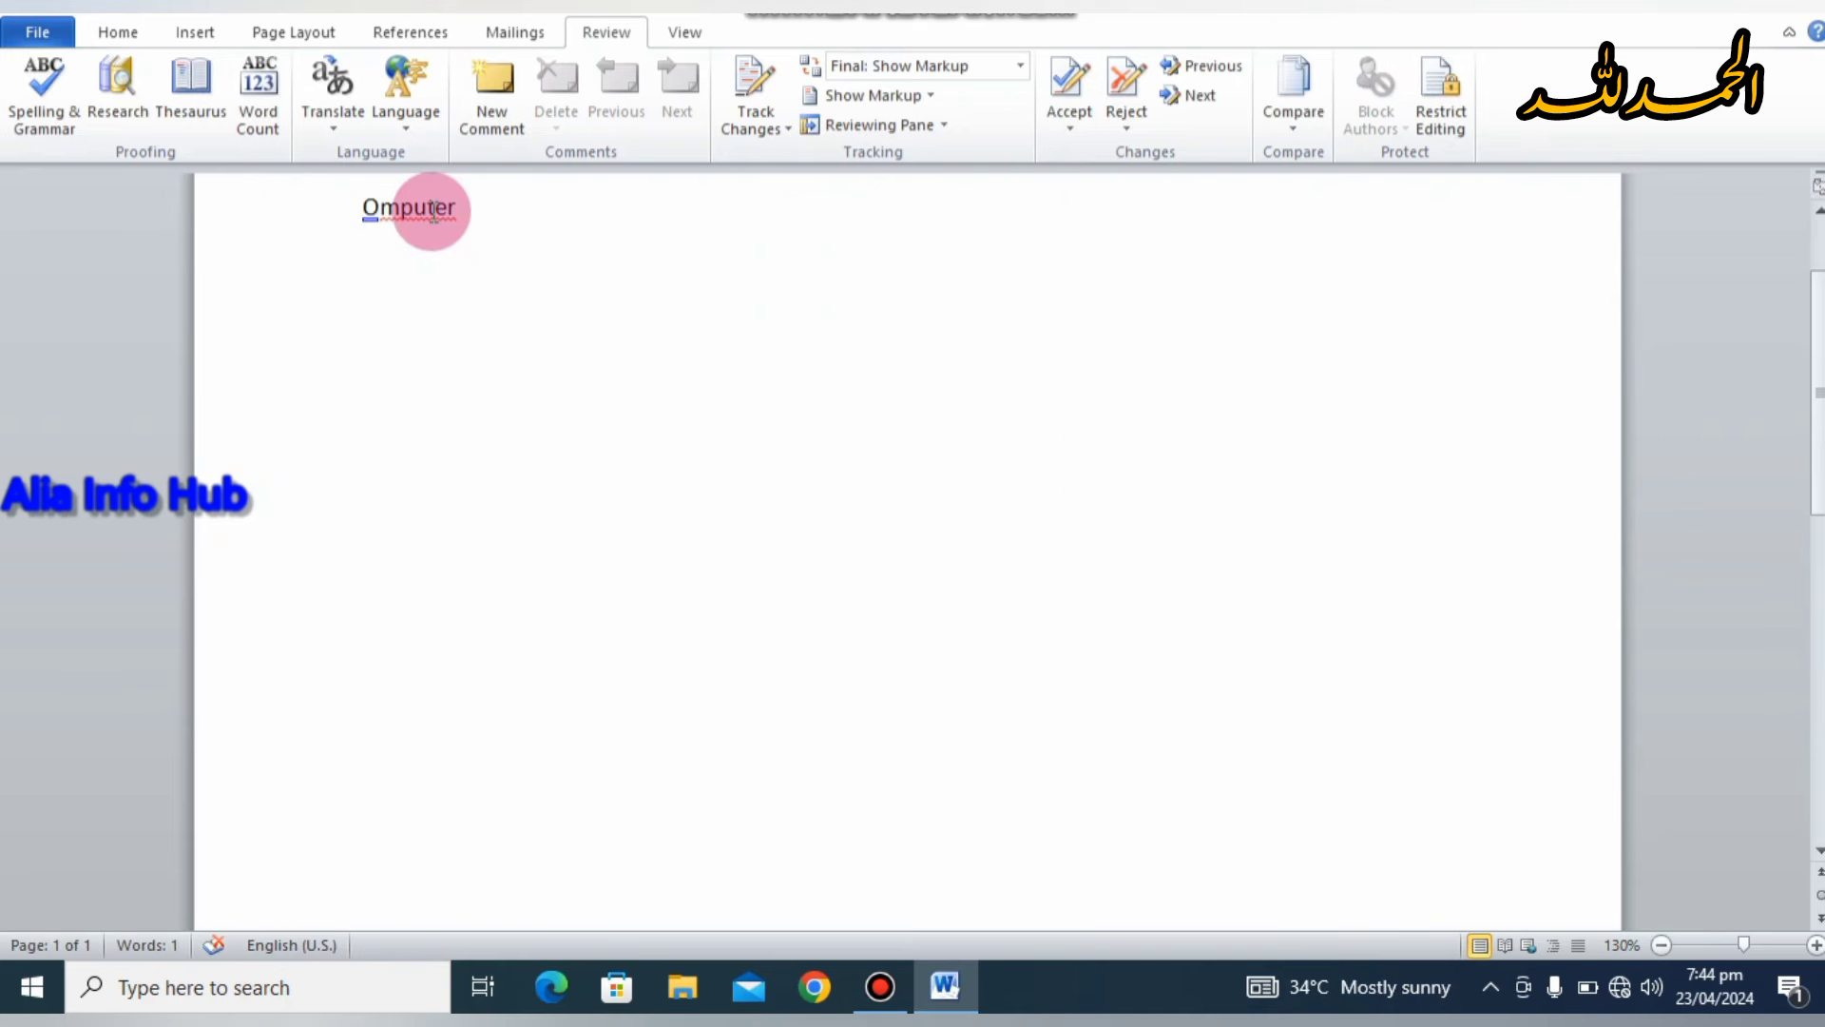
{"action": "right_click", "coordinate": [433, 209]}
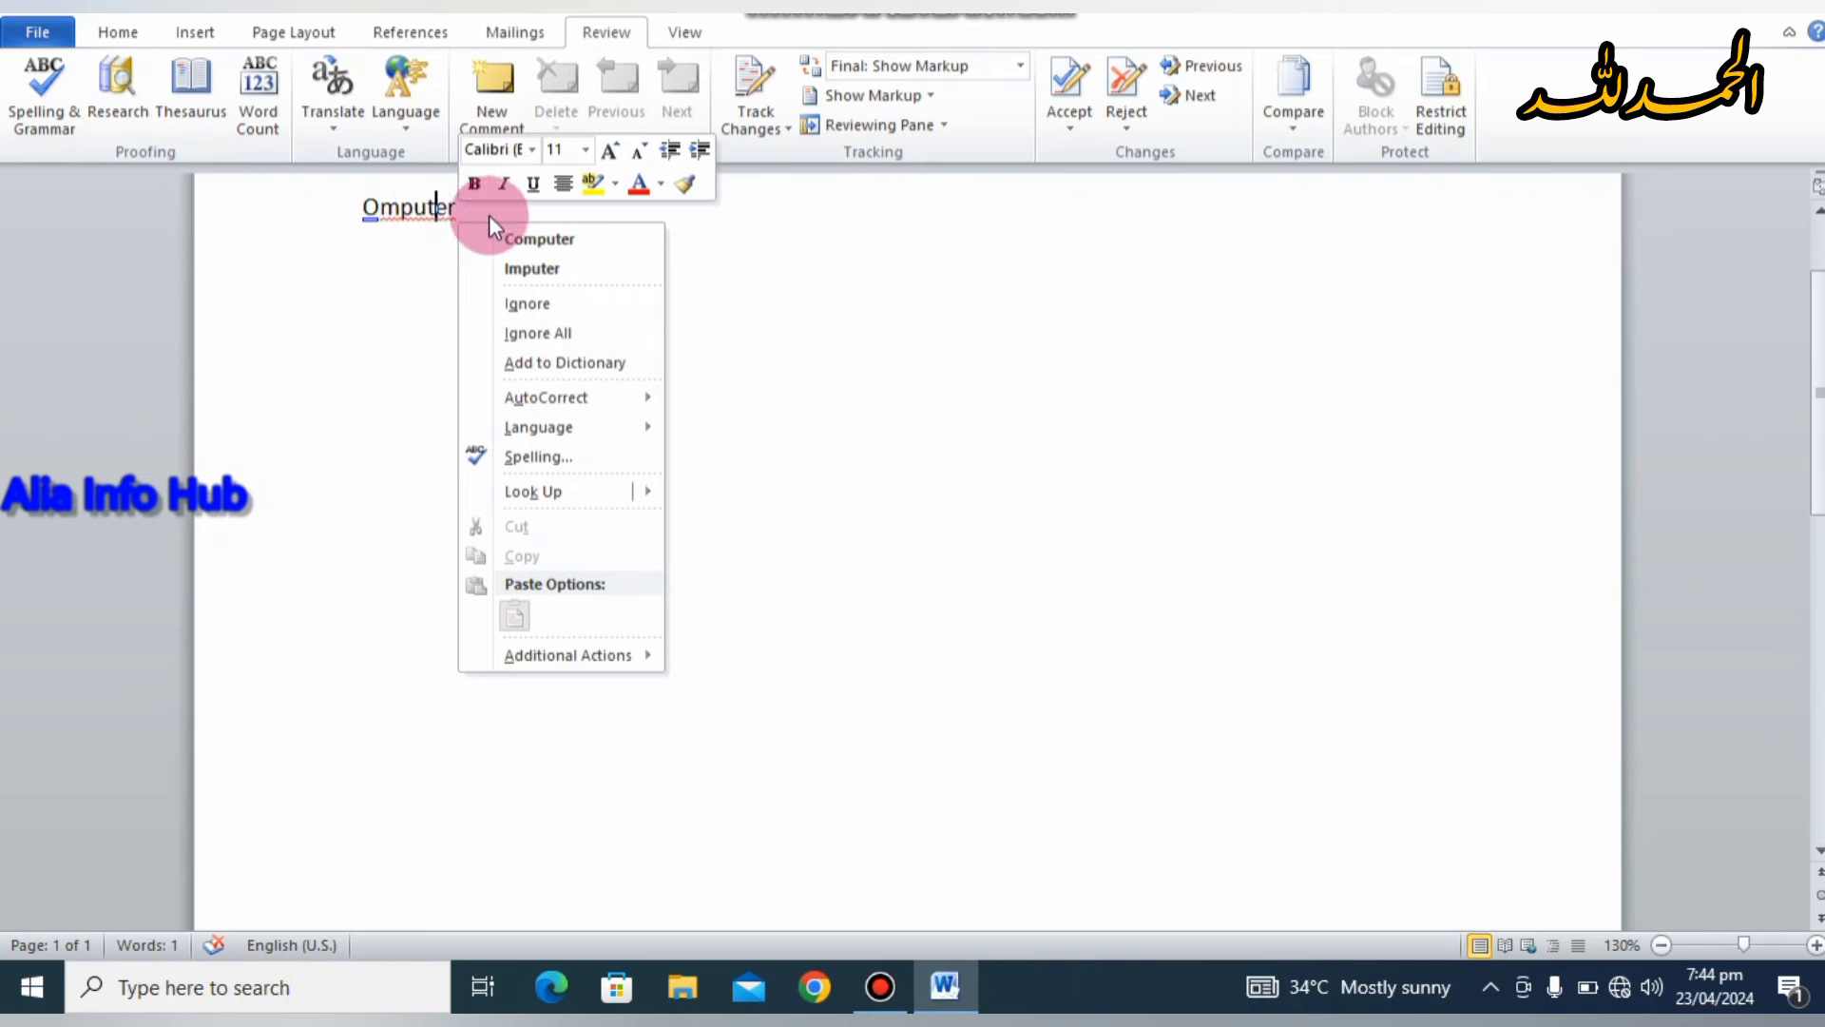
{"action": "left_click", "coordinate": [540, 238]}
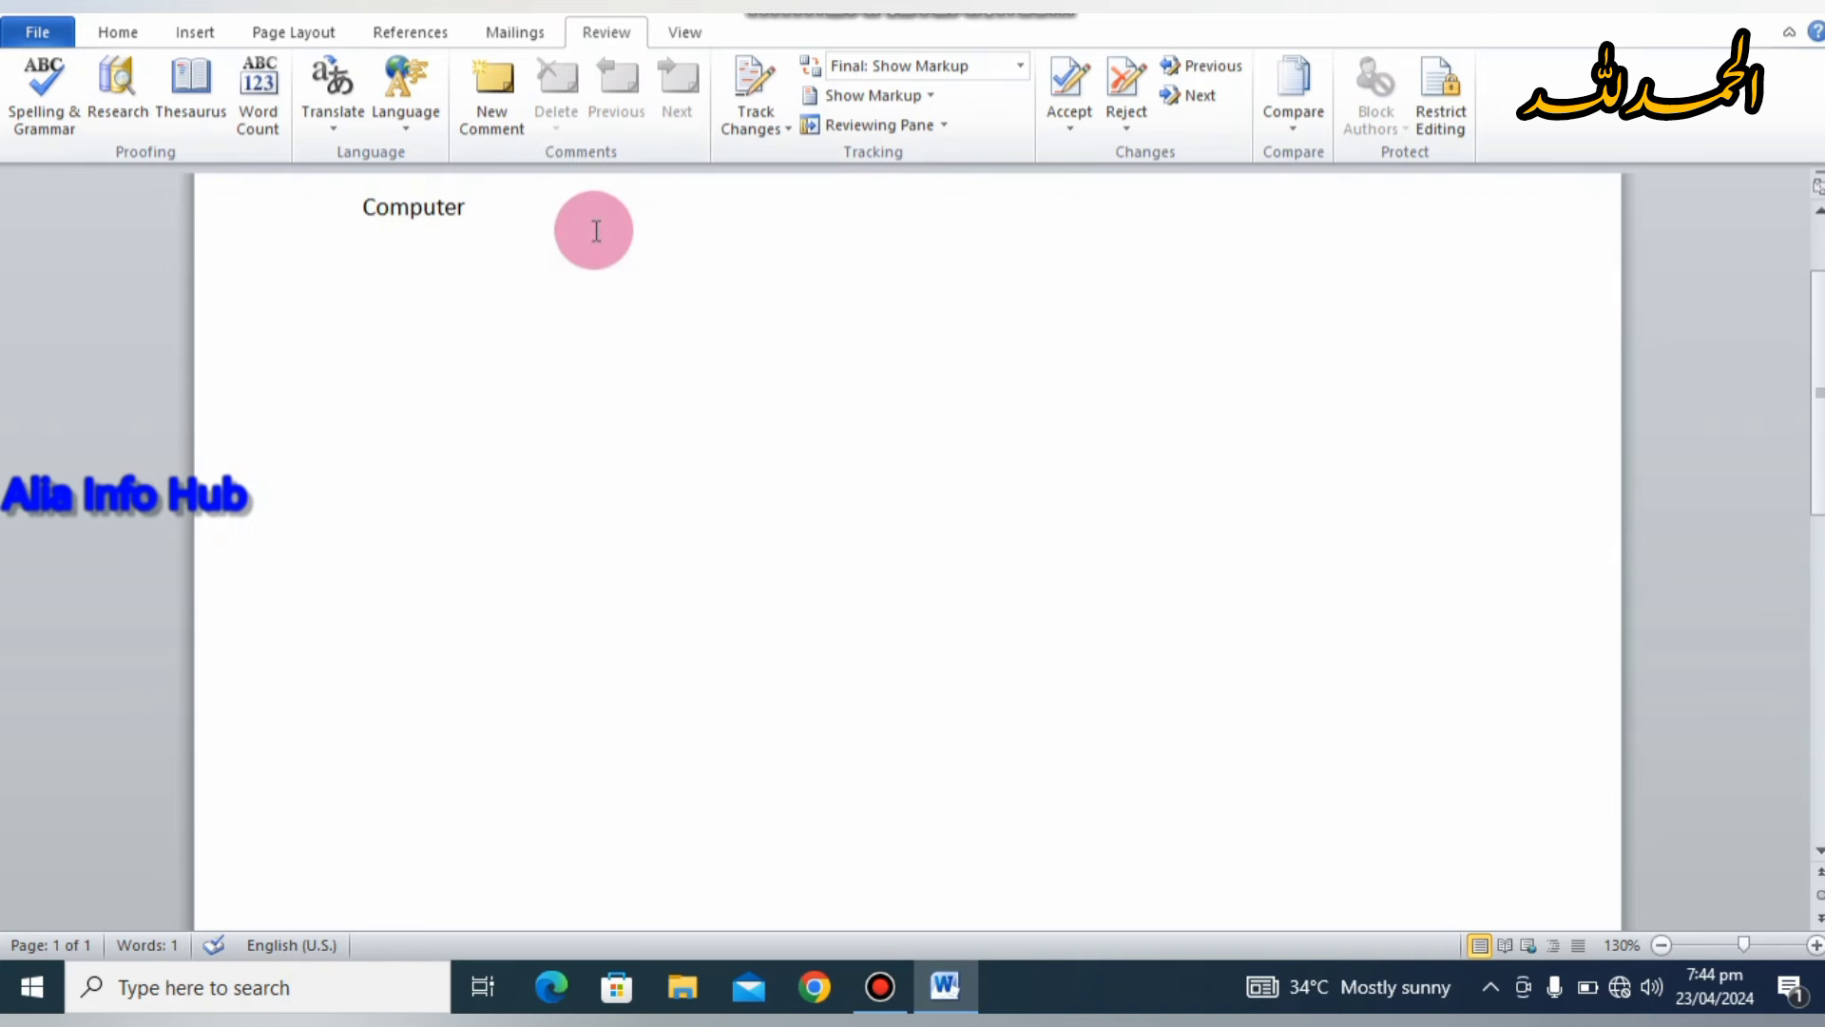
{"action": "left_click", "coordinate": [120, 76]}
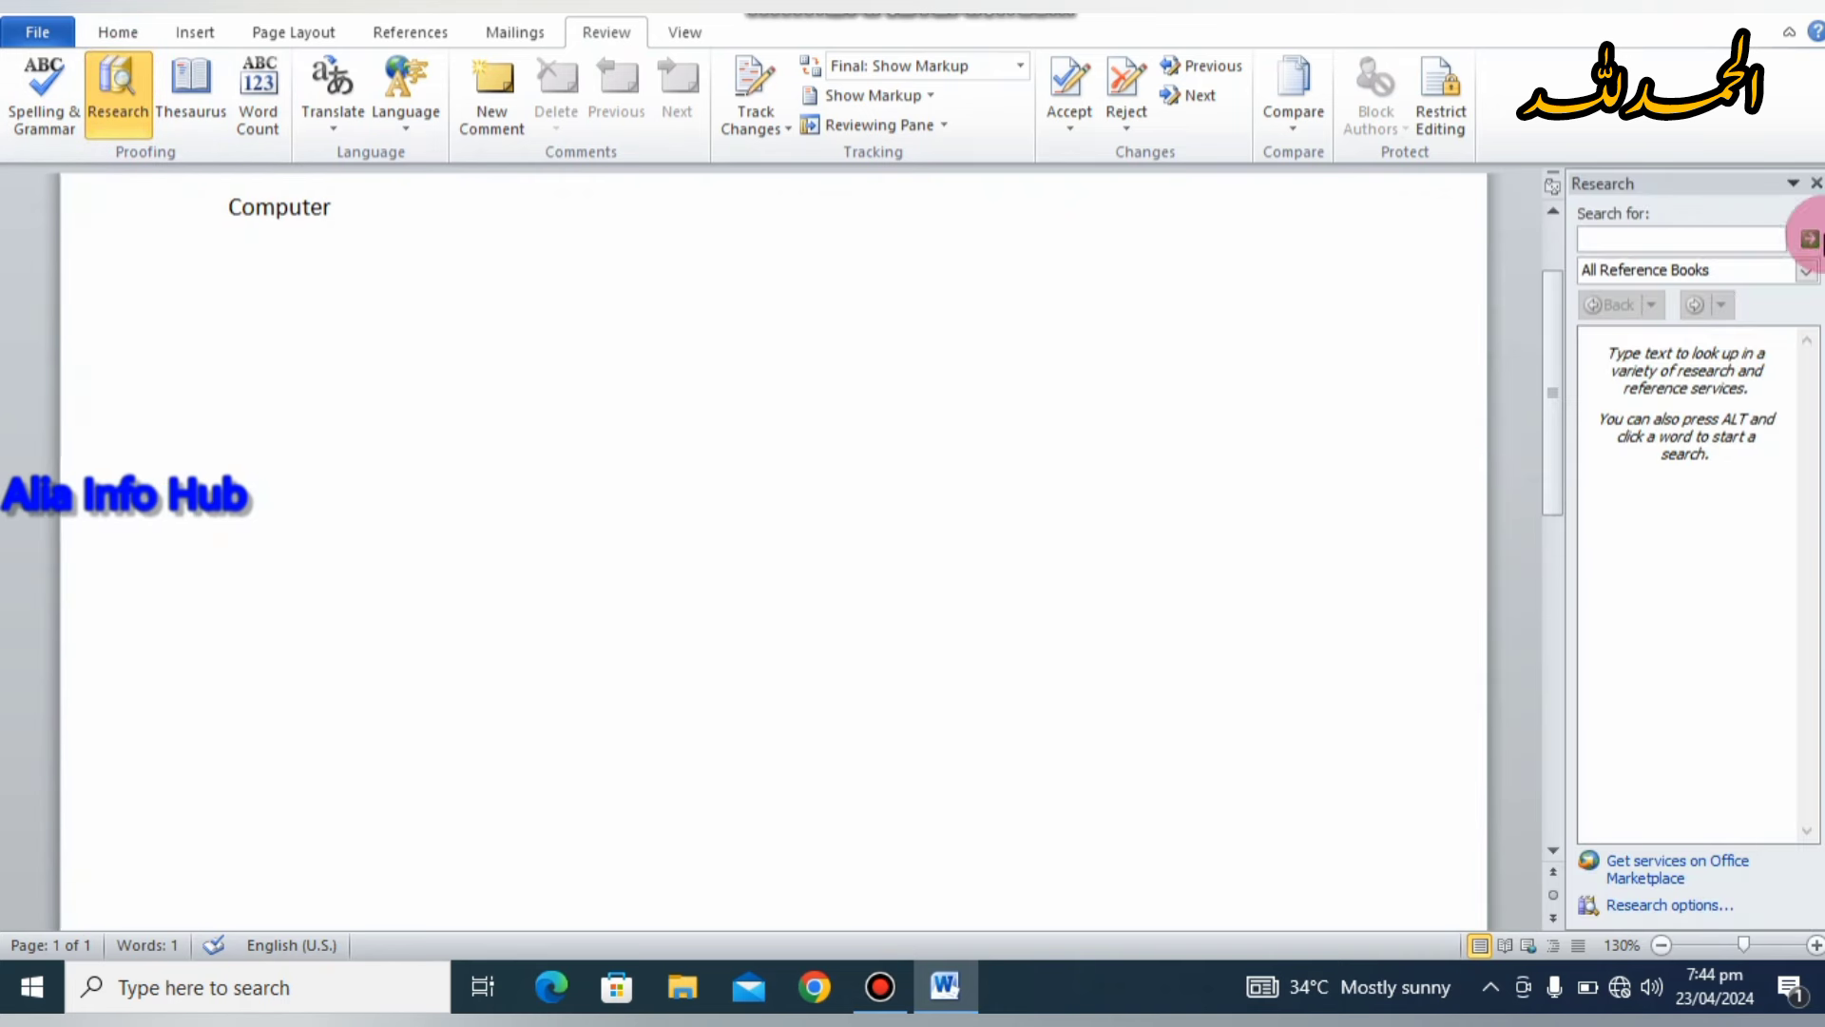
{"action": "left_click", "coordinate": [1815, 183]}
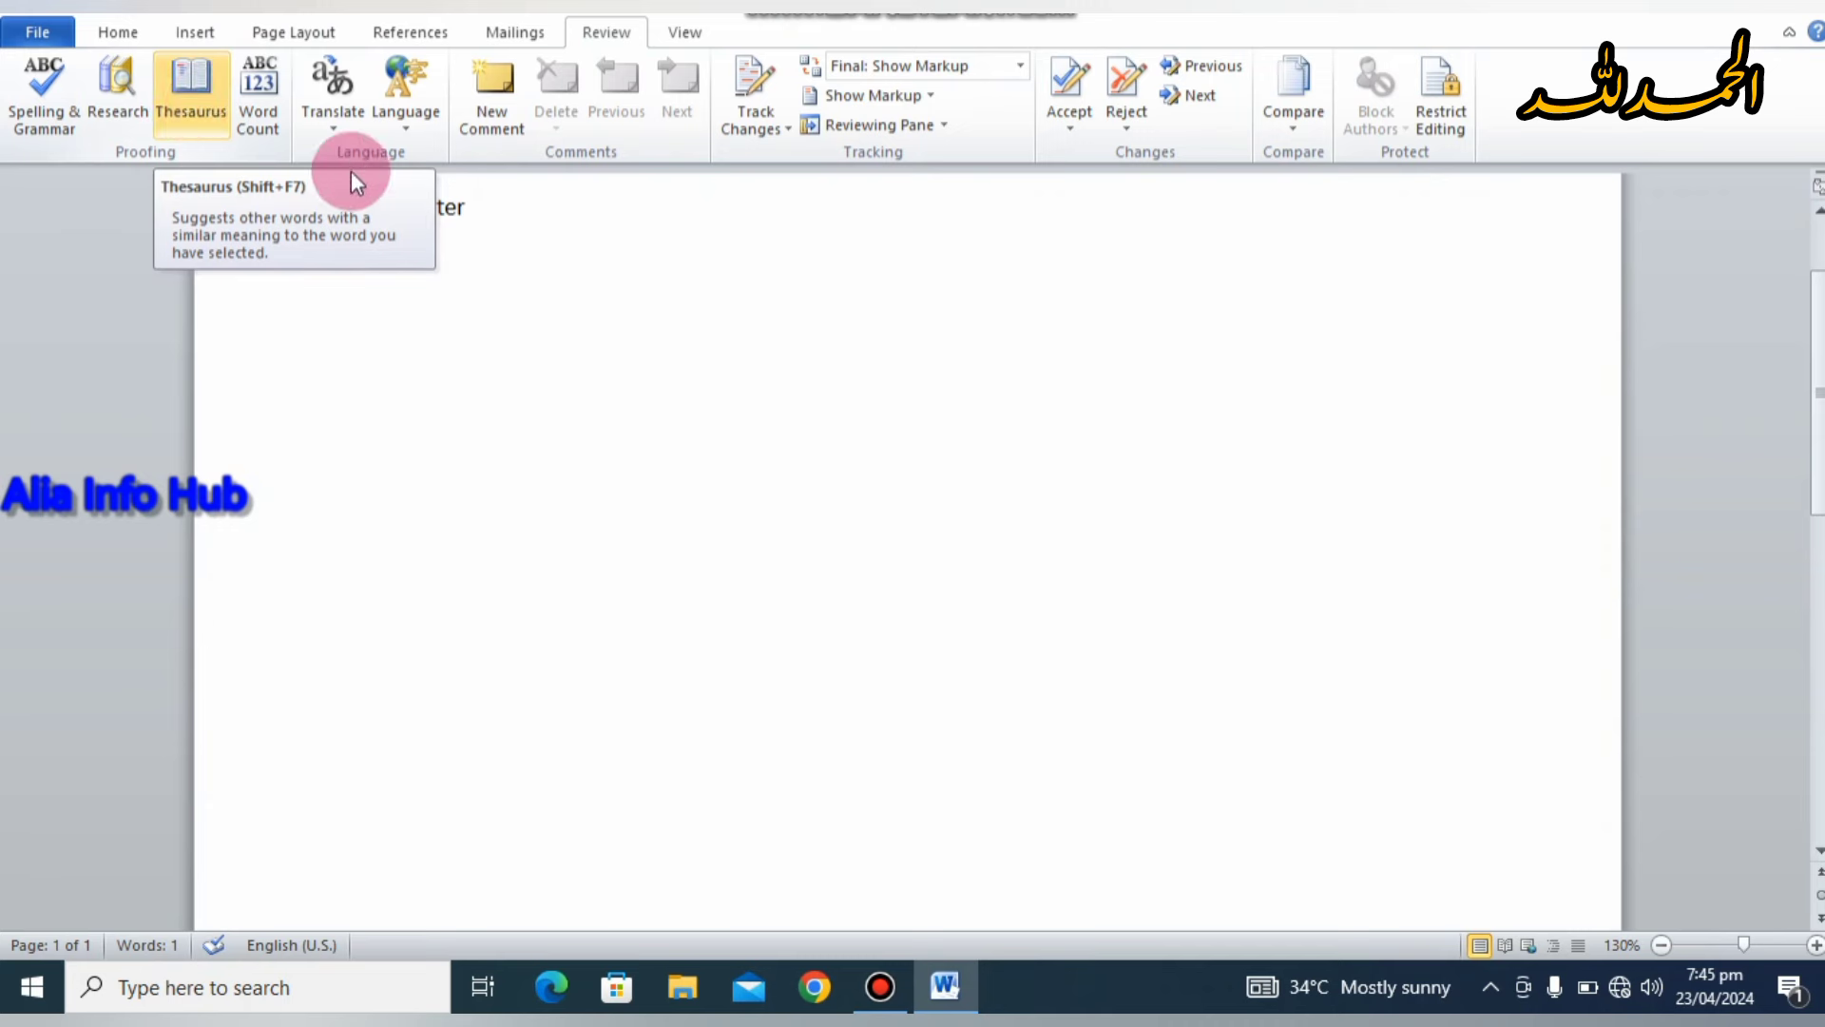
{"action": "left_click_drag", "start_coordinate": [475, 211], "coordinate": [354, 211]}
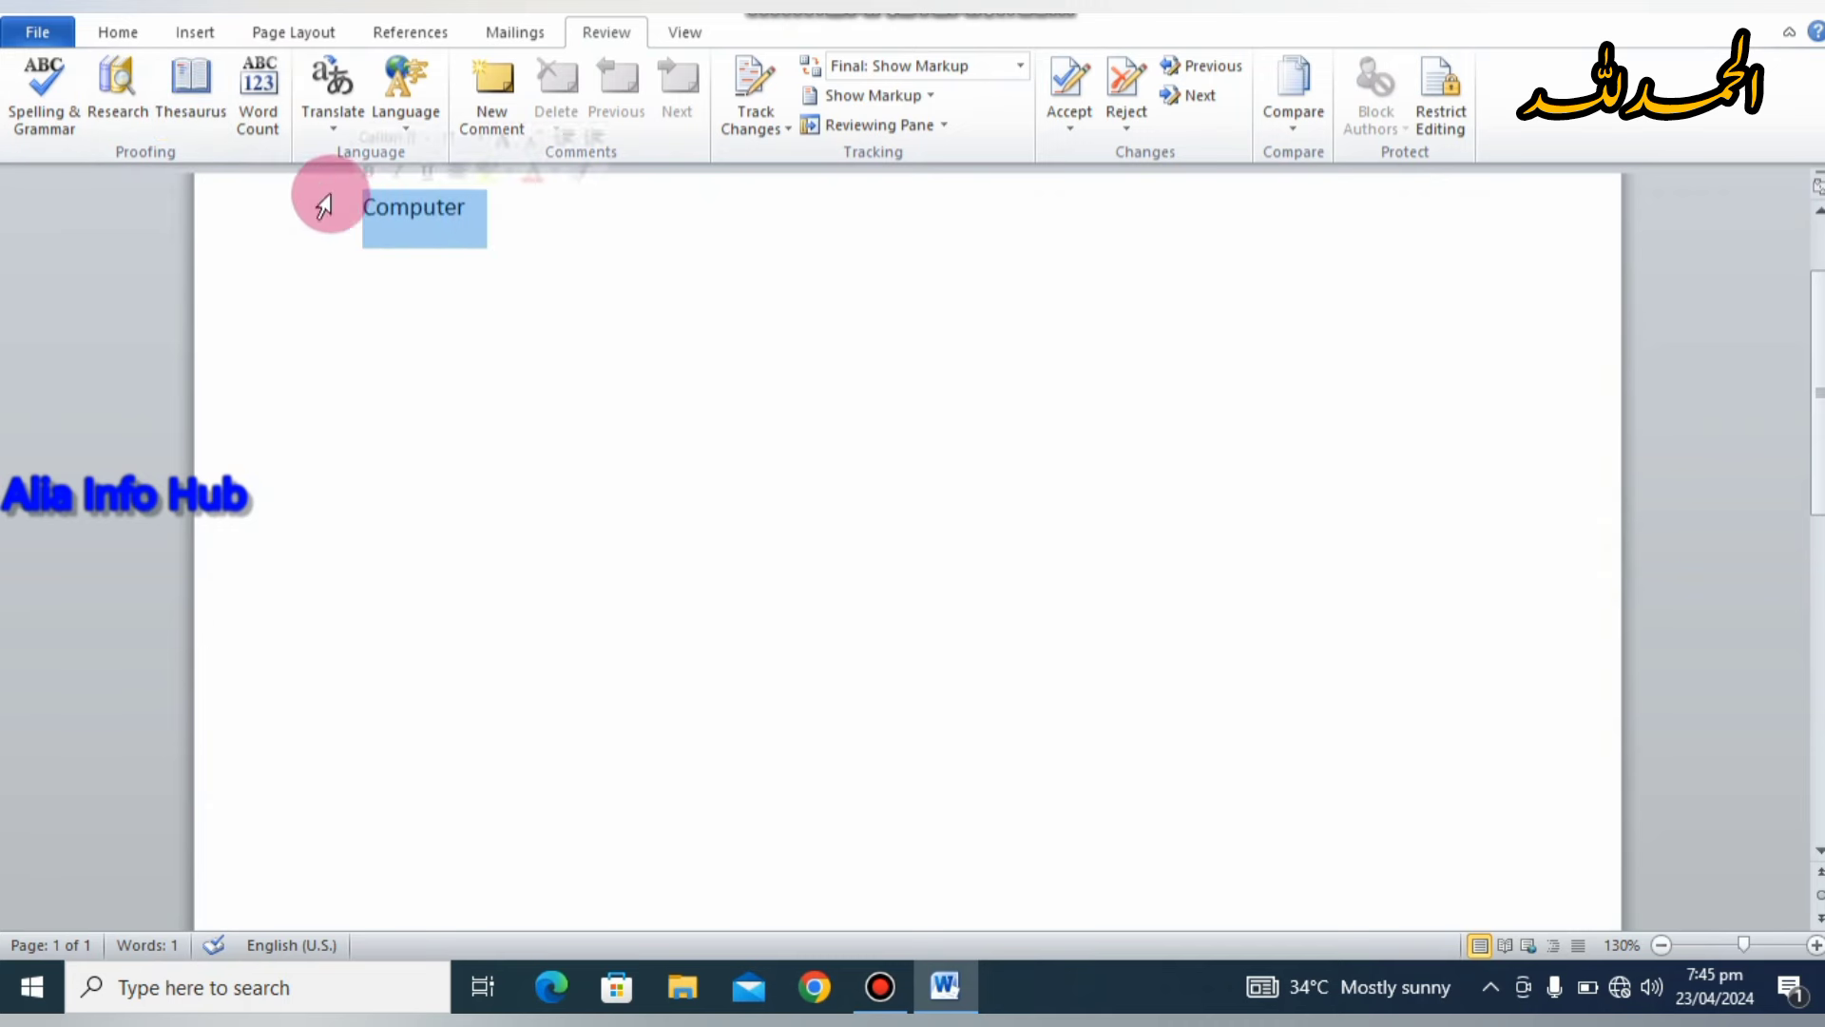
{"action": "left_click", "coordinate": [194, 83]}
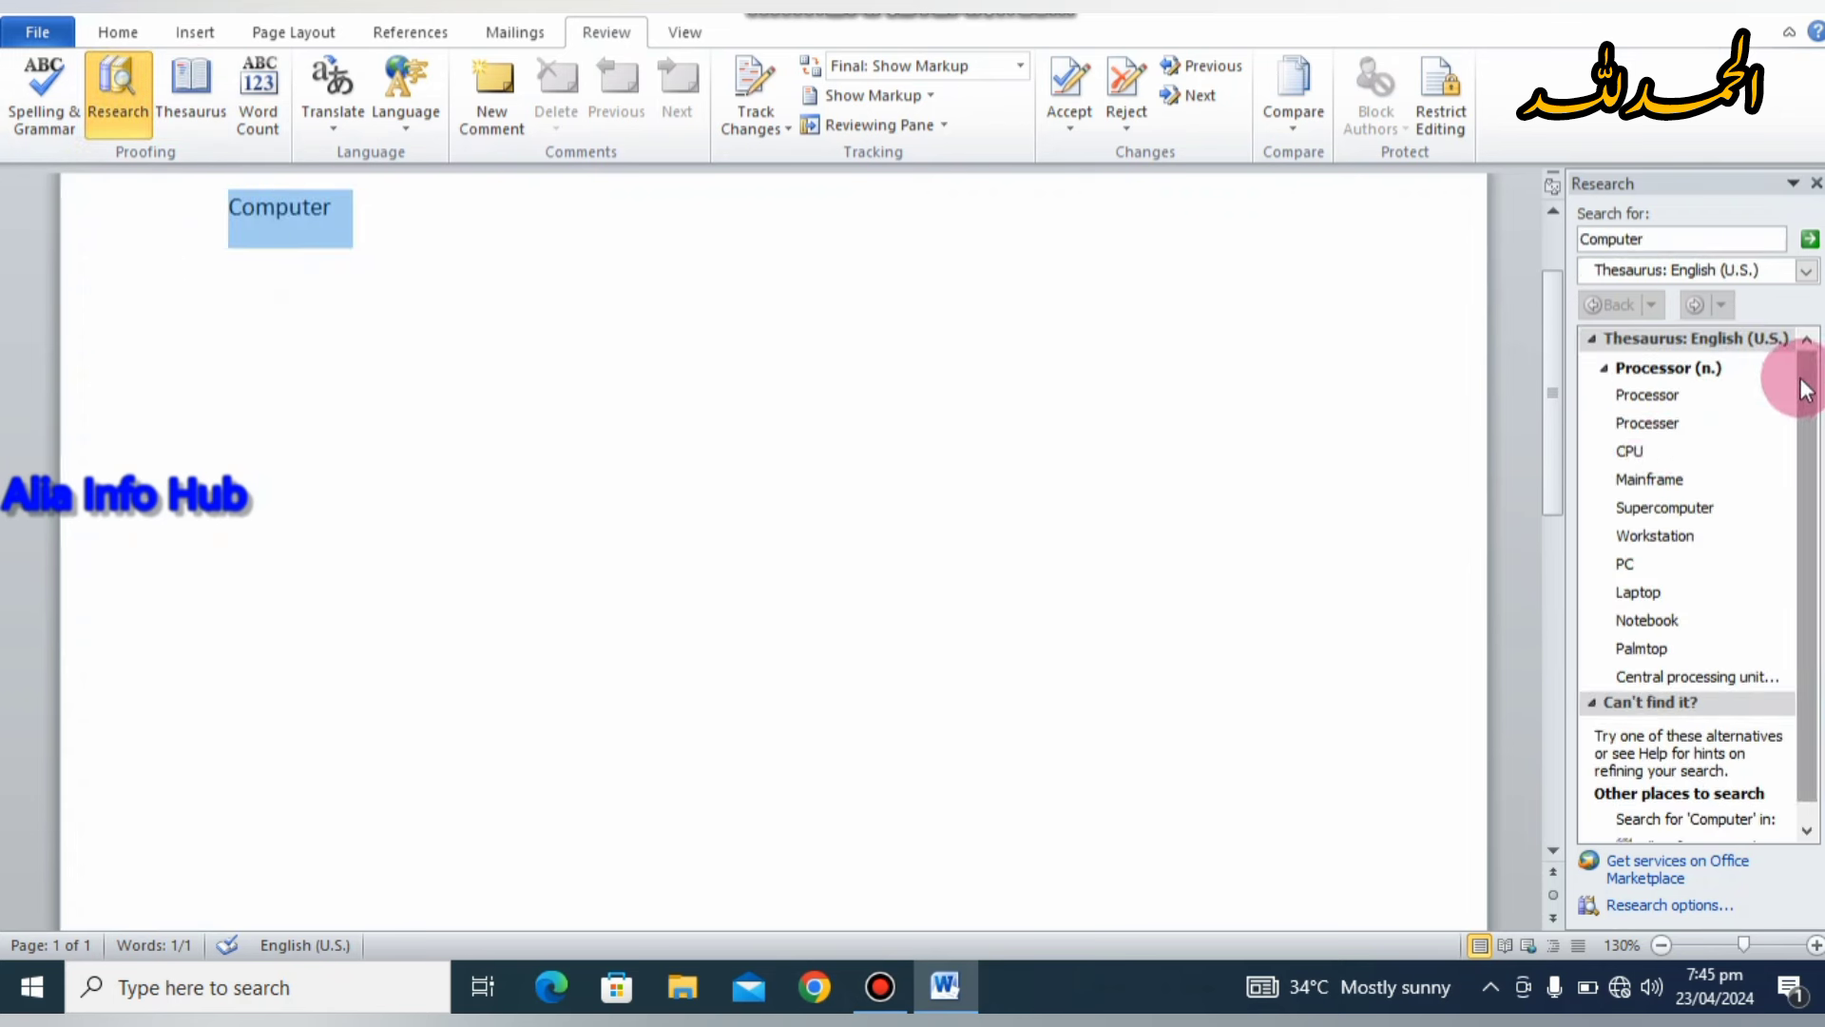
{"action": "left_click_drag", "start_coordinate": [1802, 382], "coordinate": [1745, 323]}
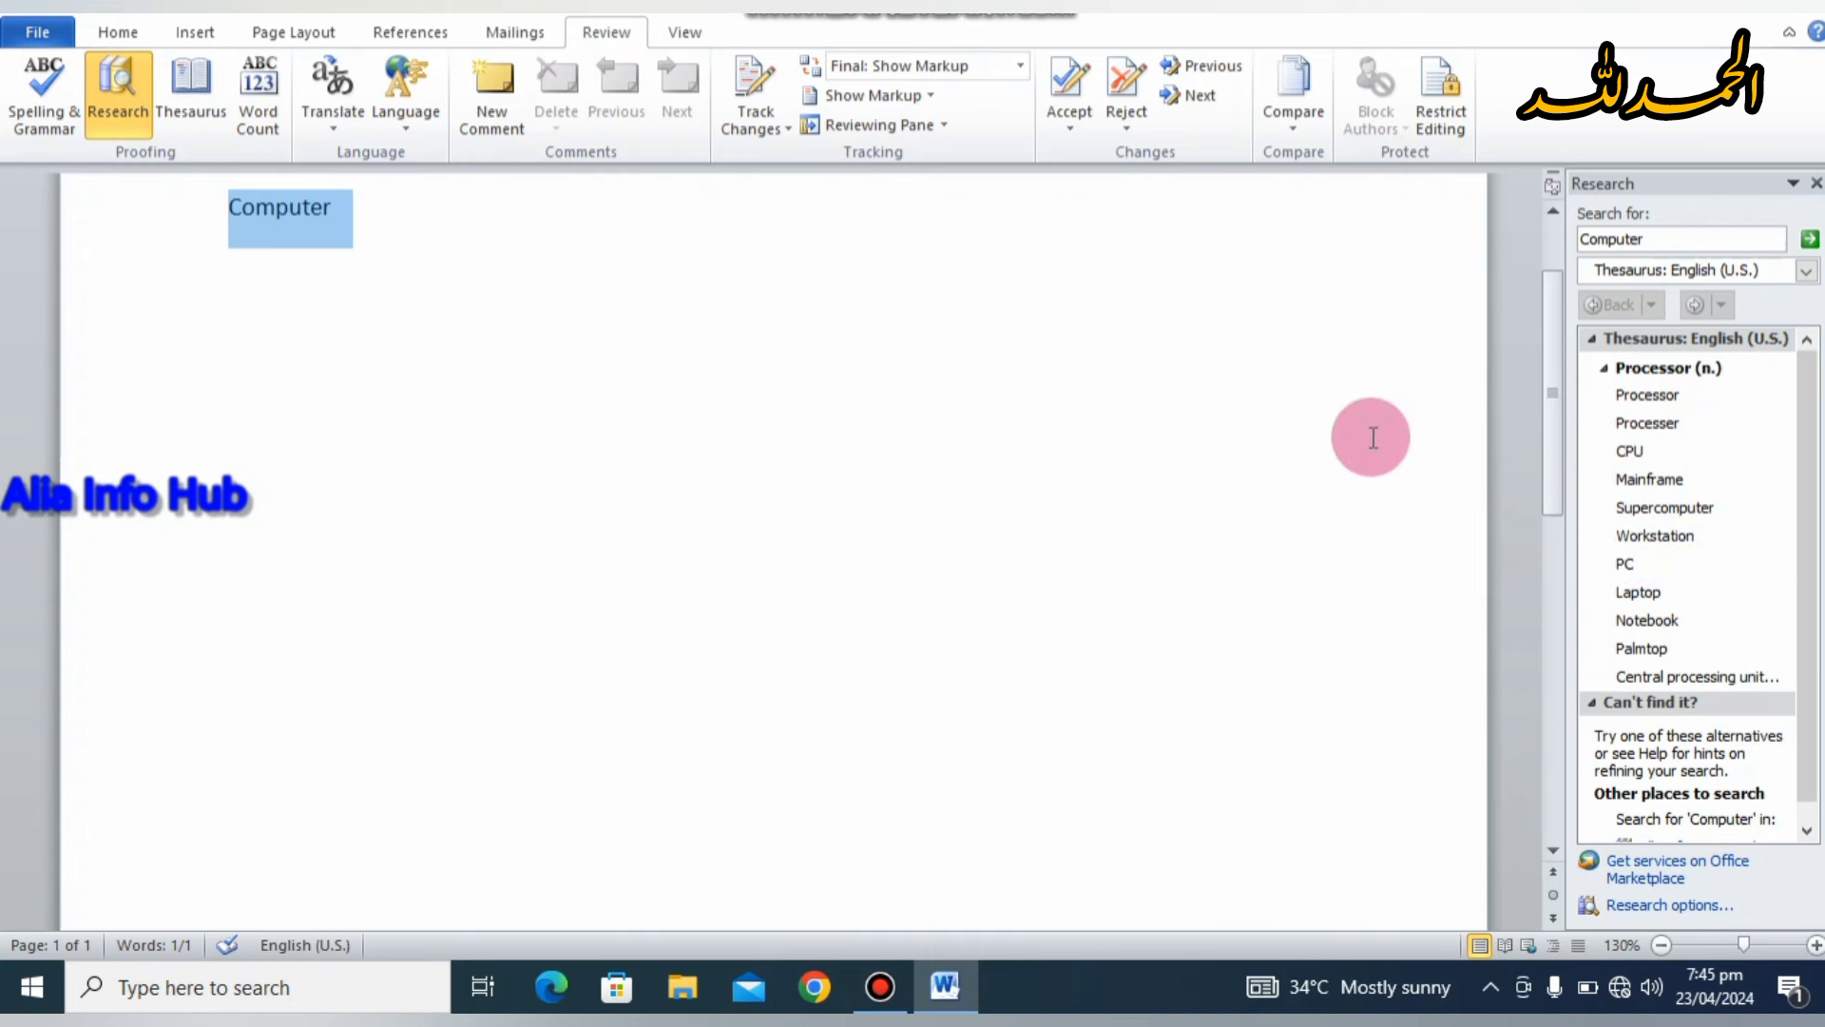
{"action": "left_click", "coordinate": [1815, 185]}
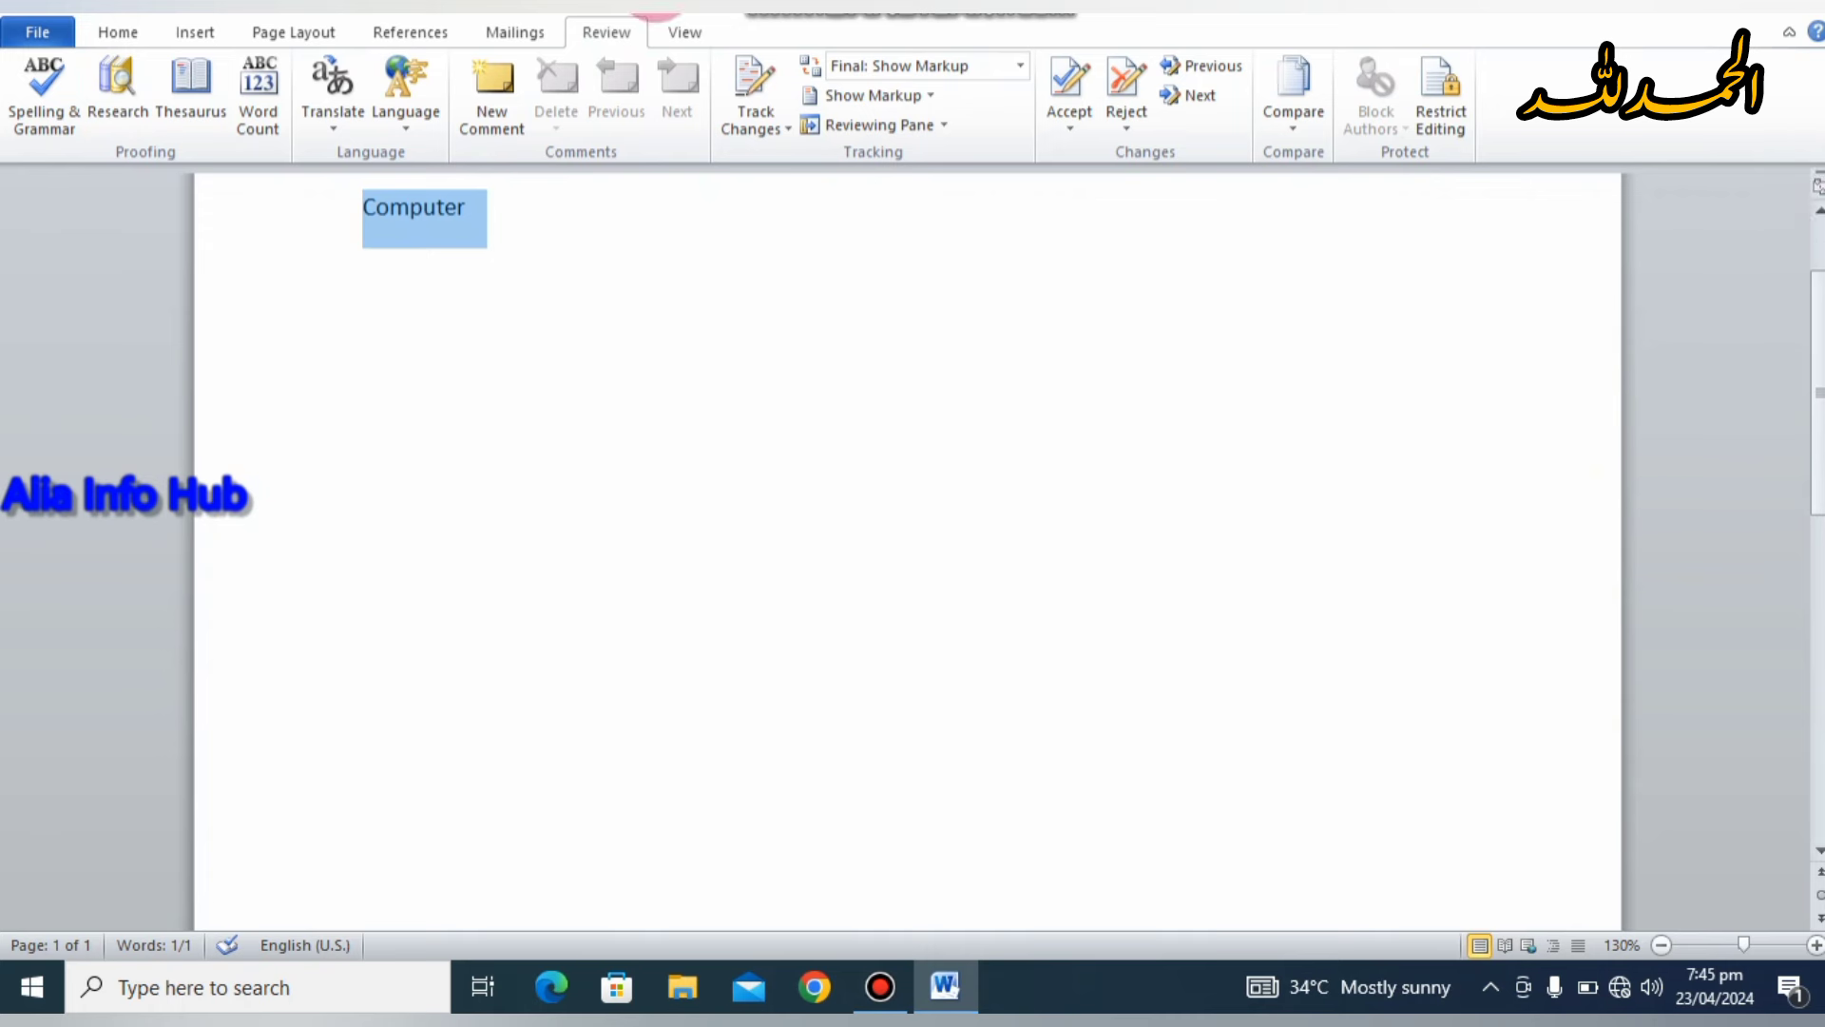
Step: Overwrite 'Computer' with =rand() to generate three paragraphs of sample text
{"action": "left_click", "coordinate": [598, 363]}
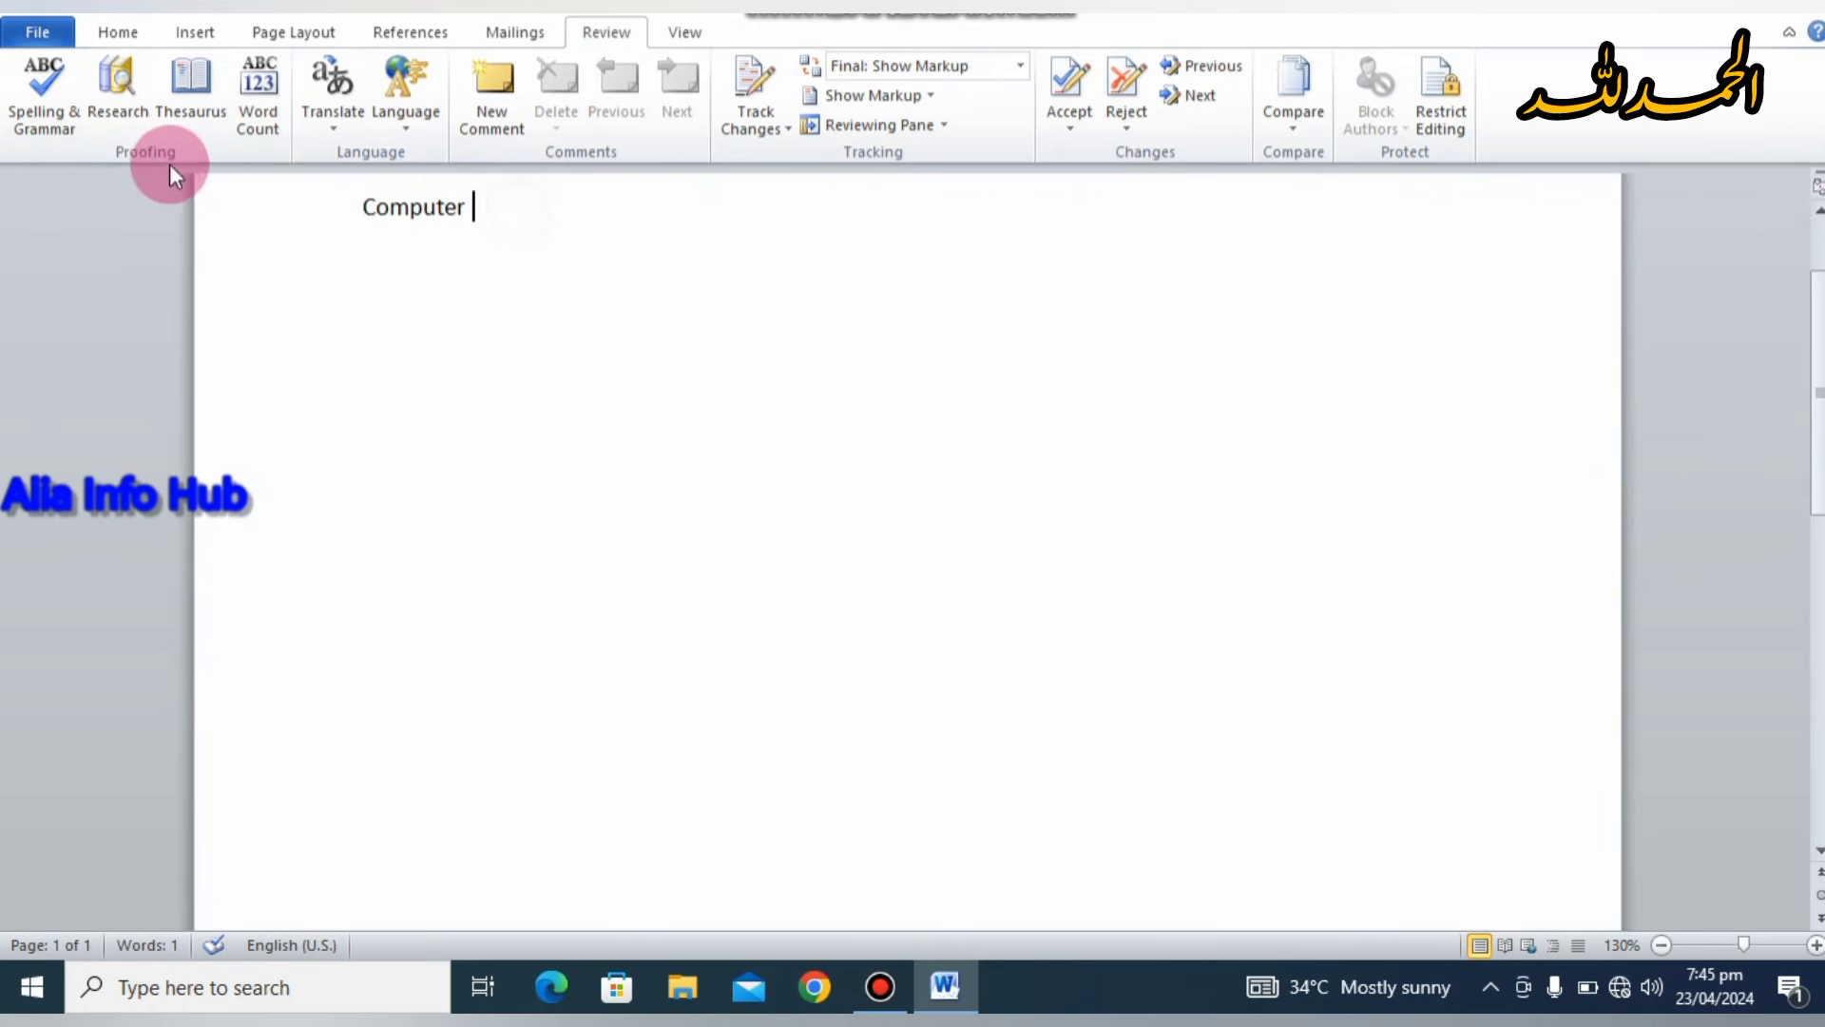
{"action": "double_click", "coordinate": [387, 225]}
{"action": "type", "text": "="}
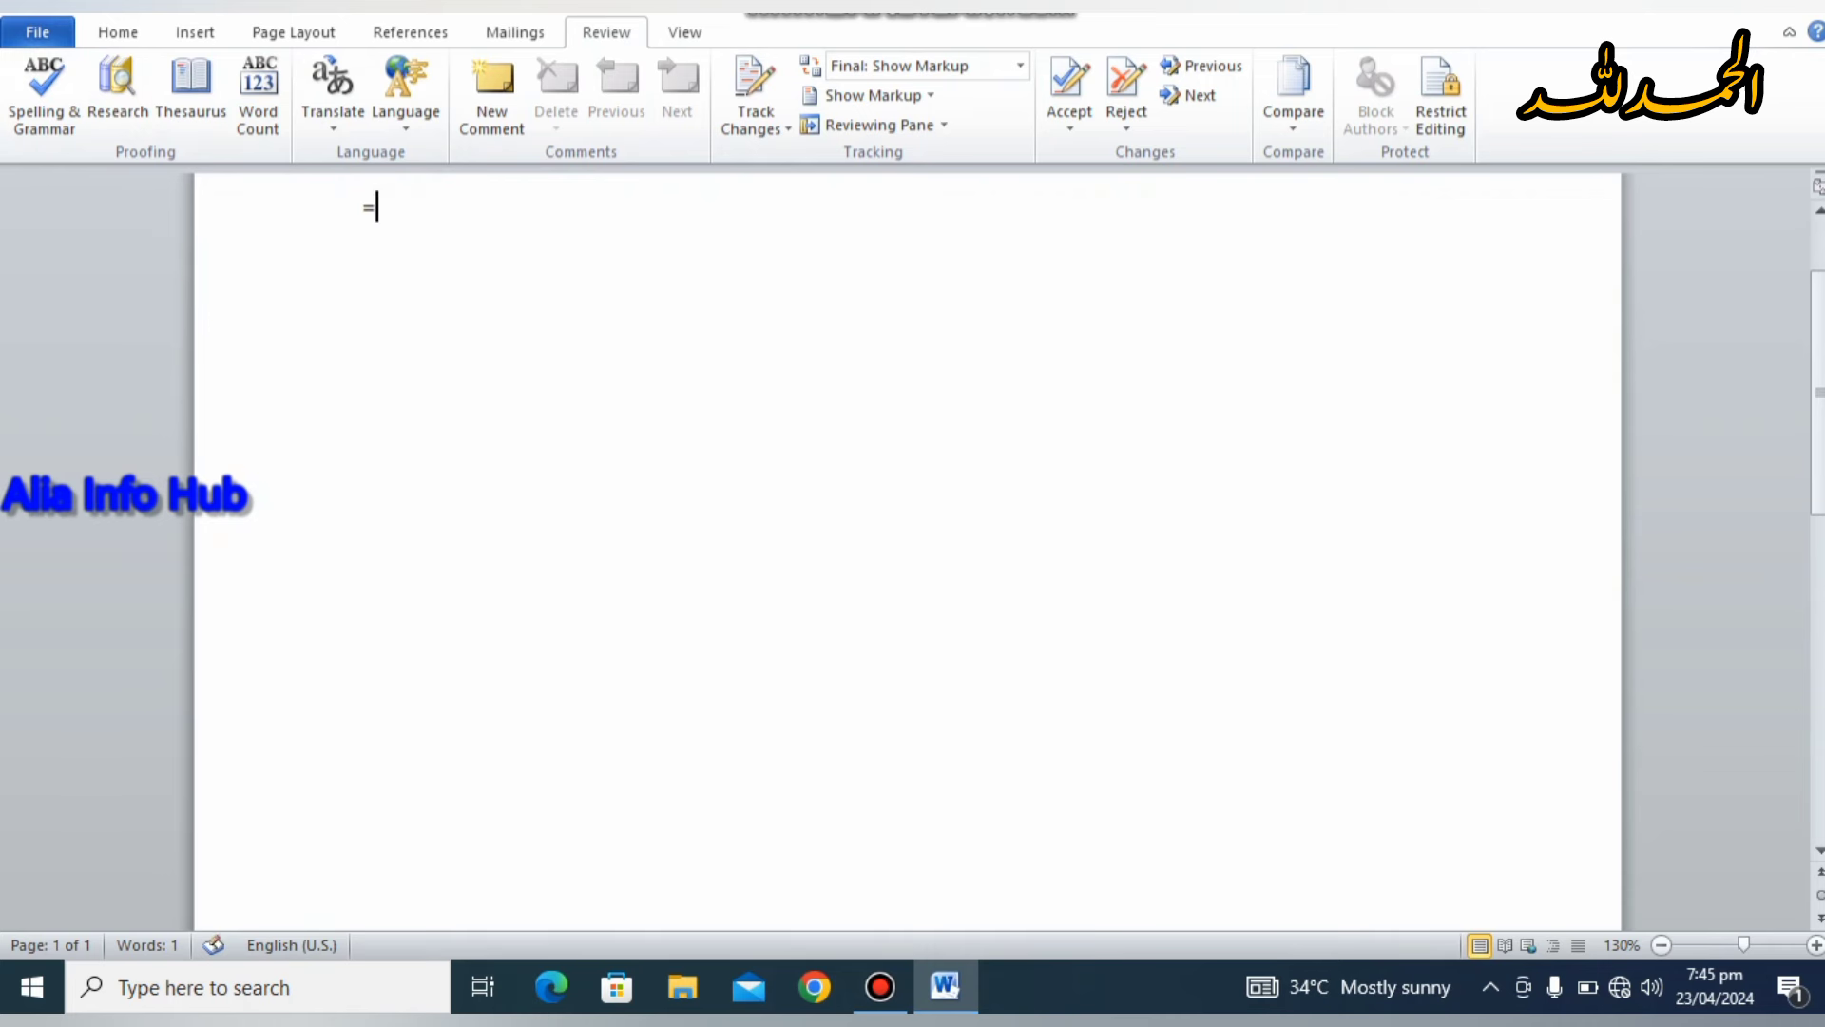
{"action": "type", "text": "rand()"}
{"action": "key", "text": "Return"}
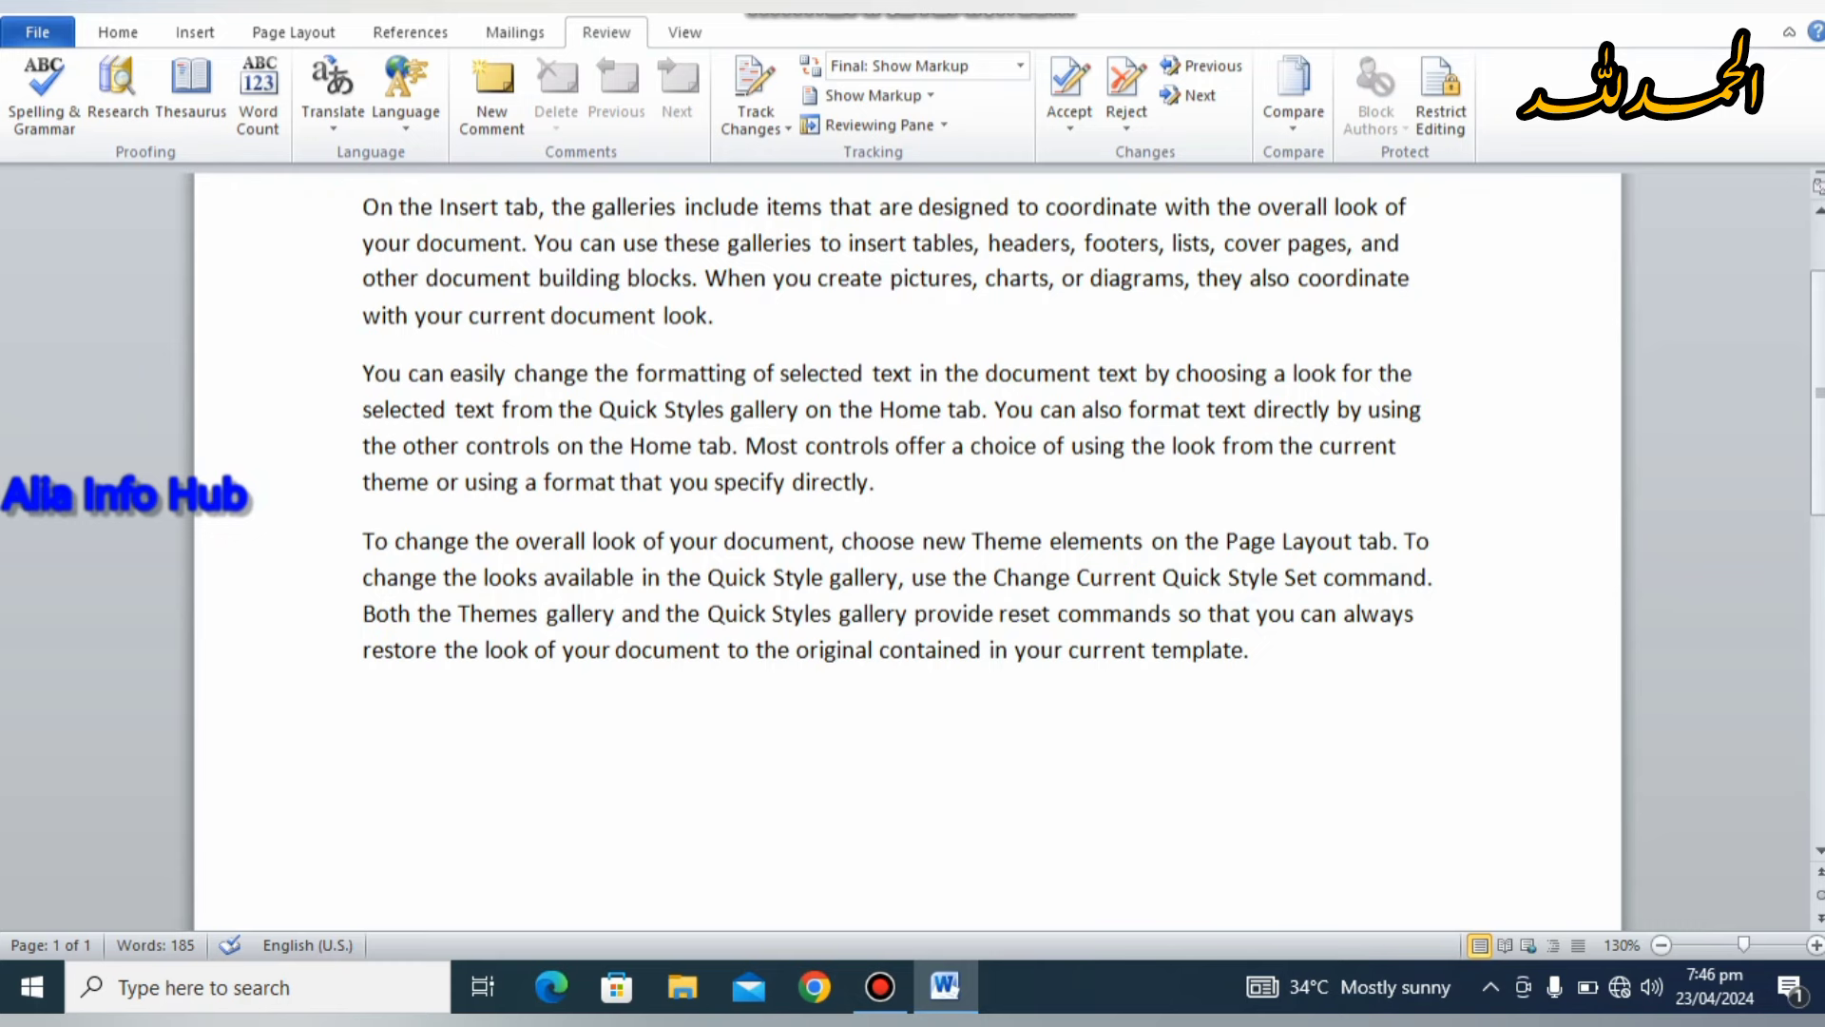
{"action": "left_click_drag", "start_coordinate": [362, 206], "coordinate": [1409, 280]}
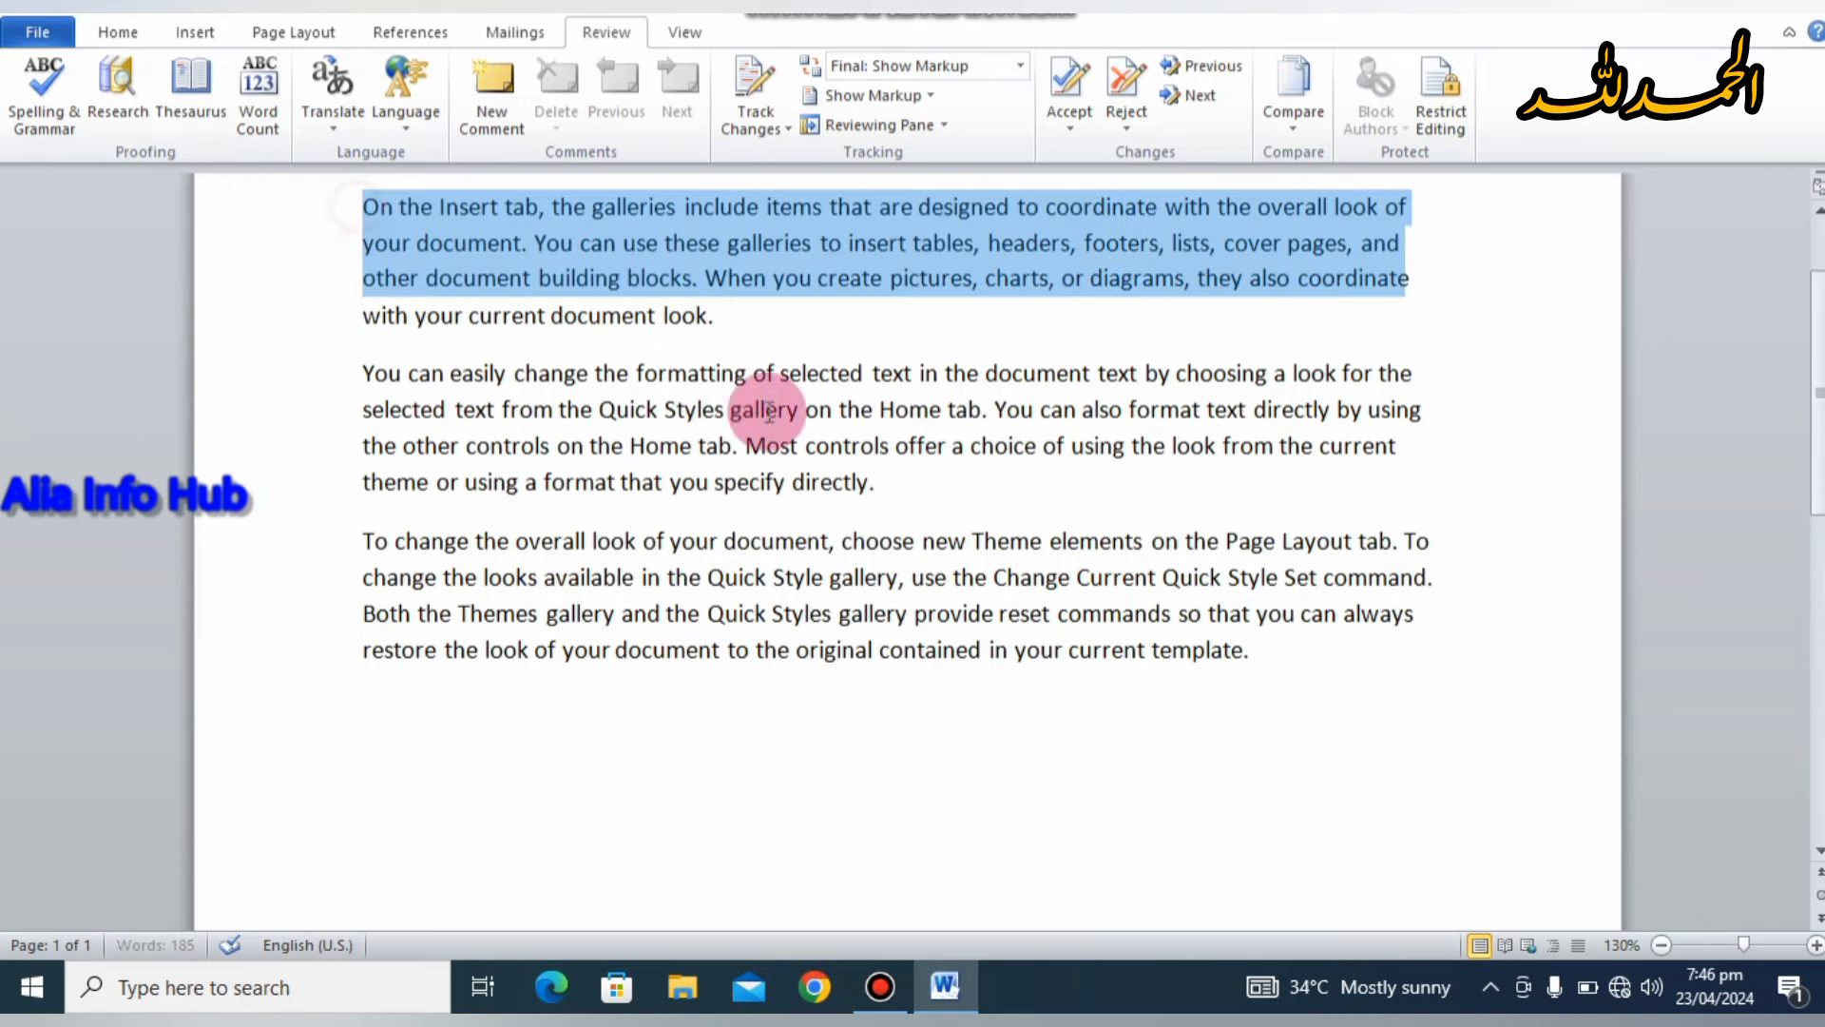
{"action": "left_click_drag", "start_coordinate": [770, 411], "coordinate": [1399, 674]}
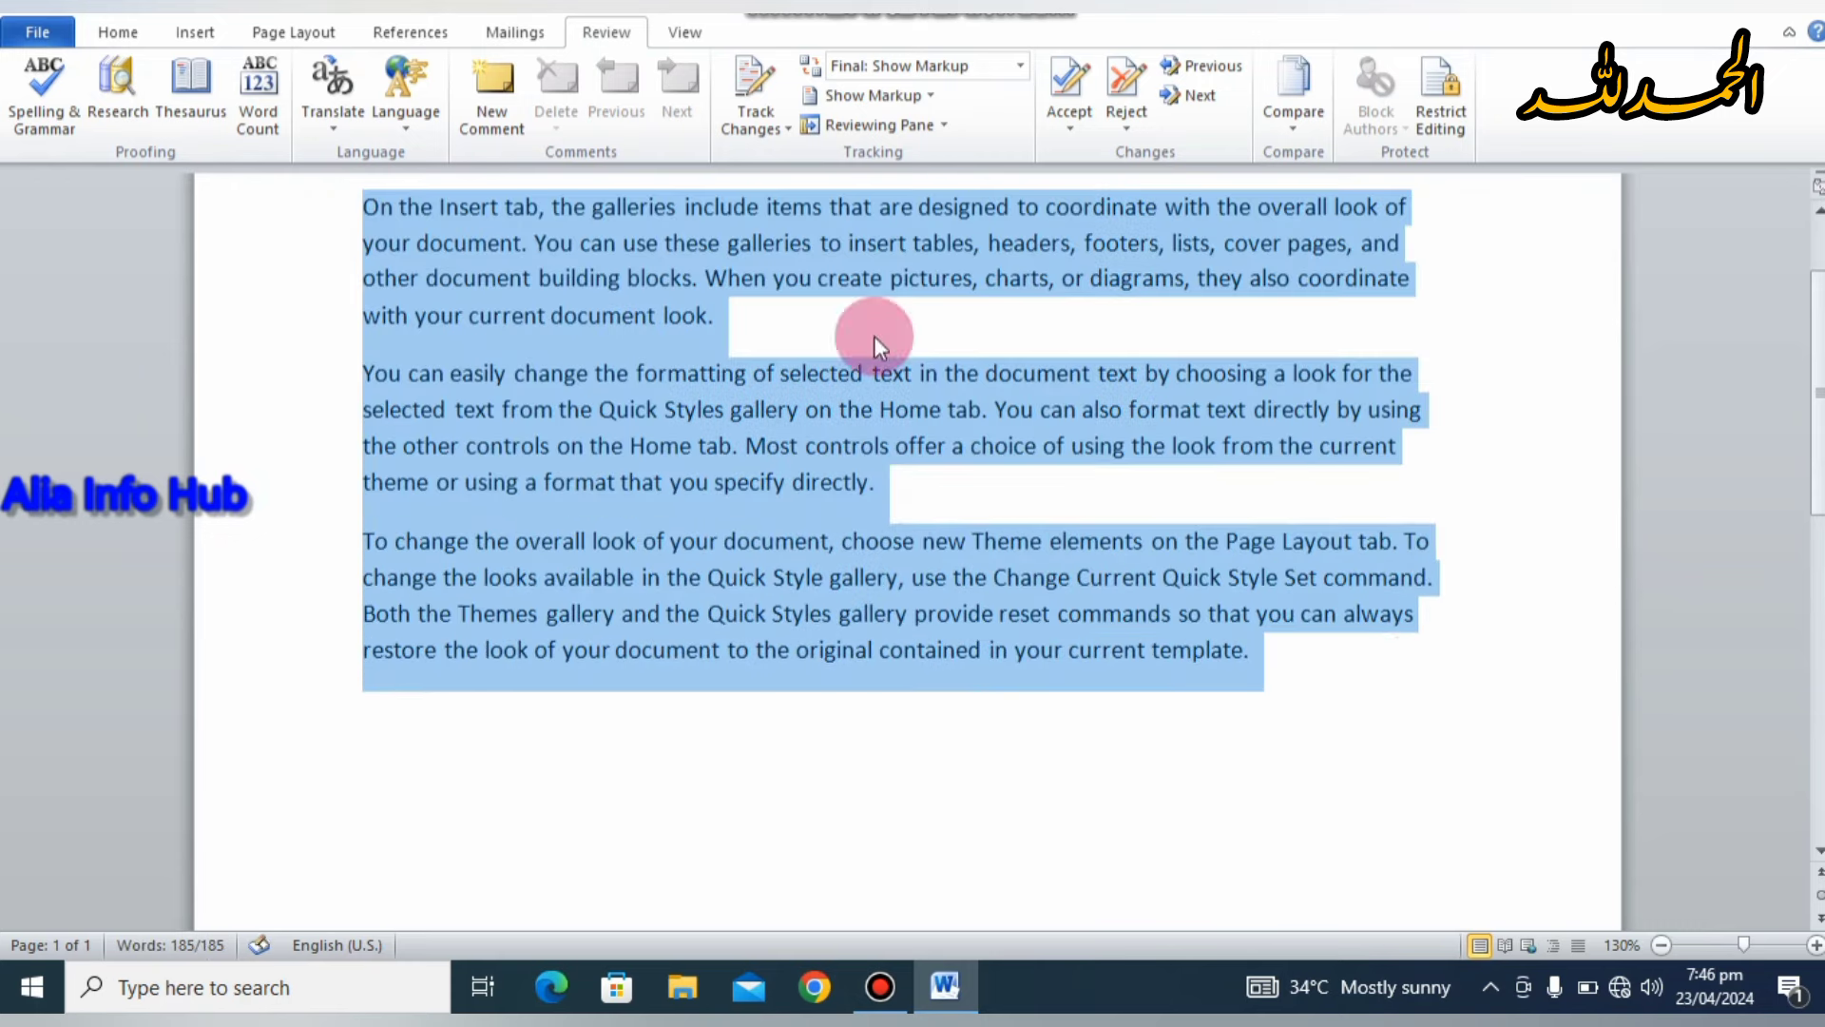
{"action": "left_click", "coordinate": [270, 117]}
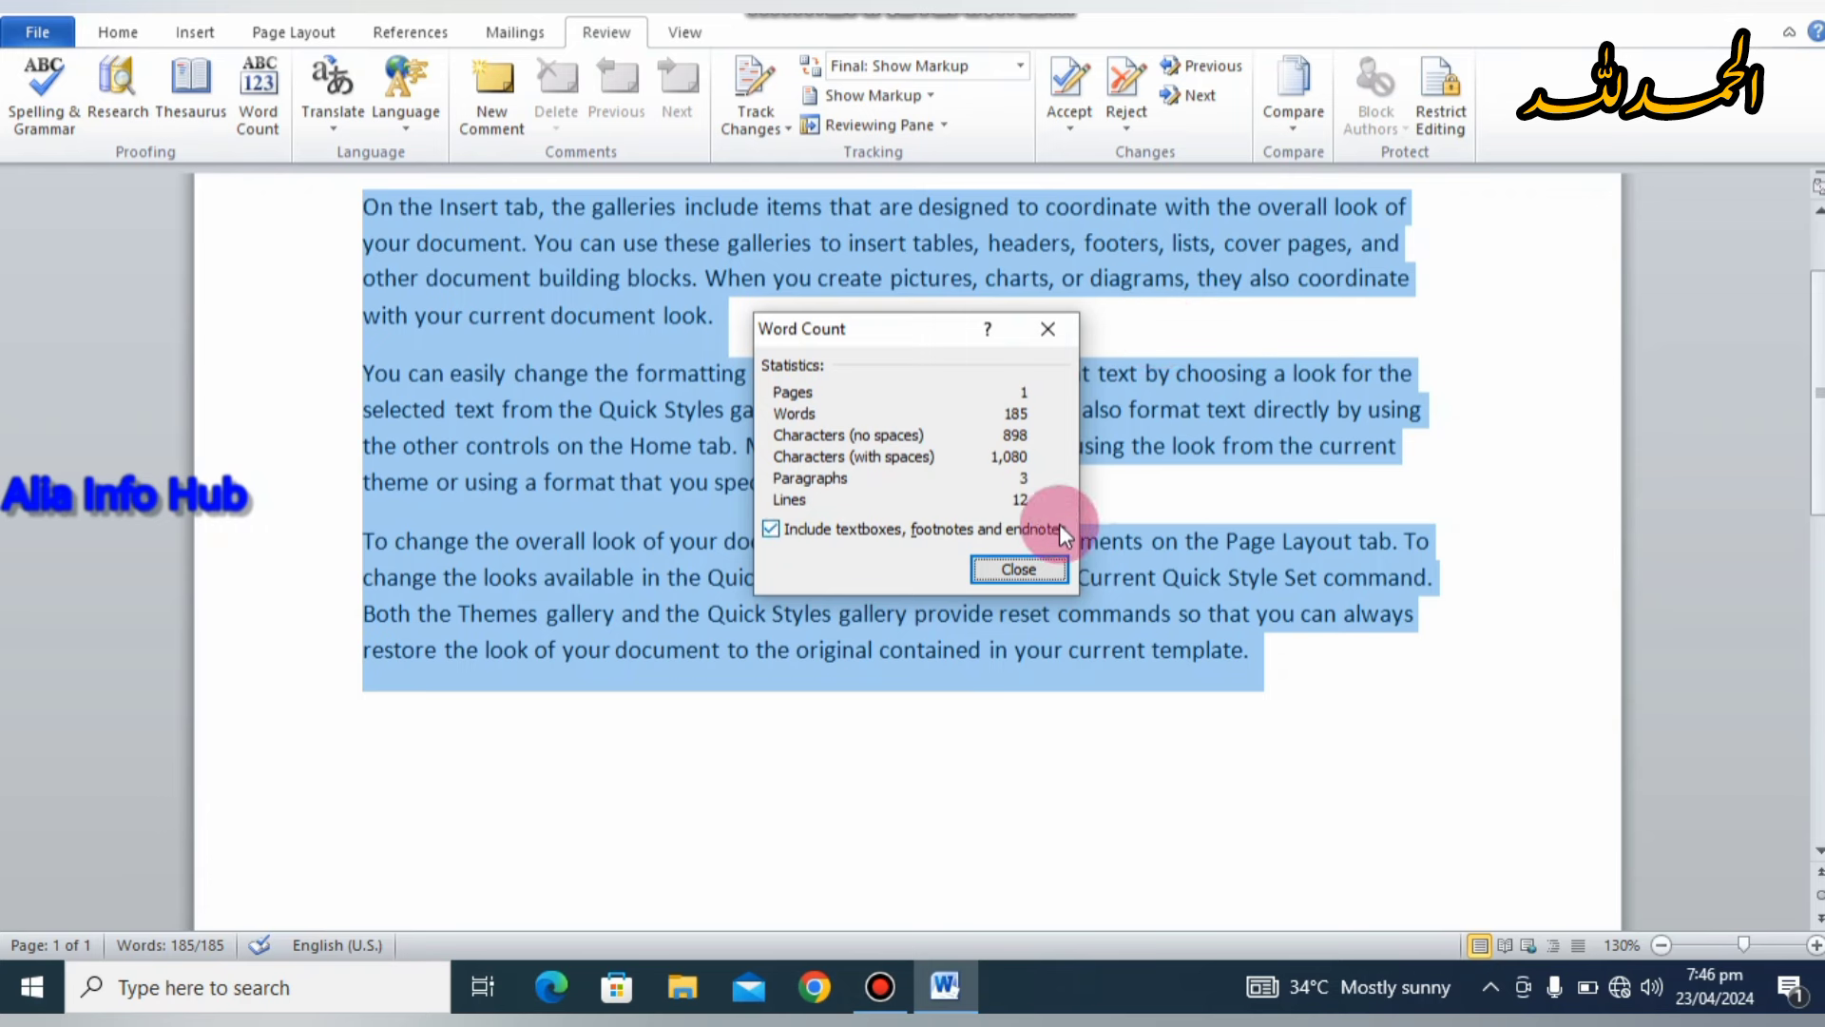
{"action": "left_click", "coordinate": [1019, 568]}
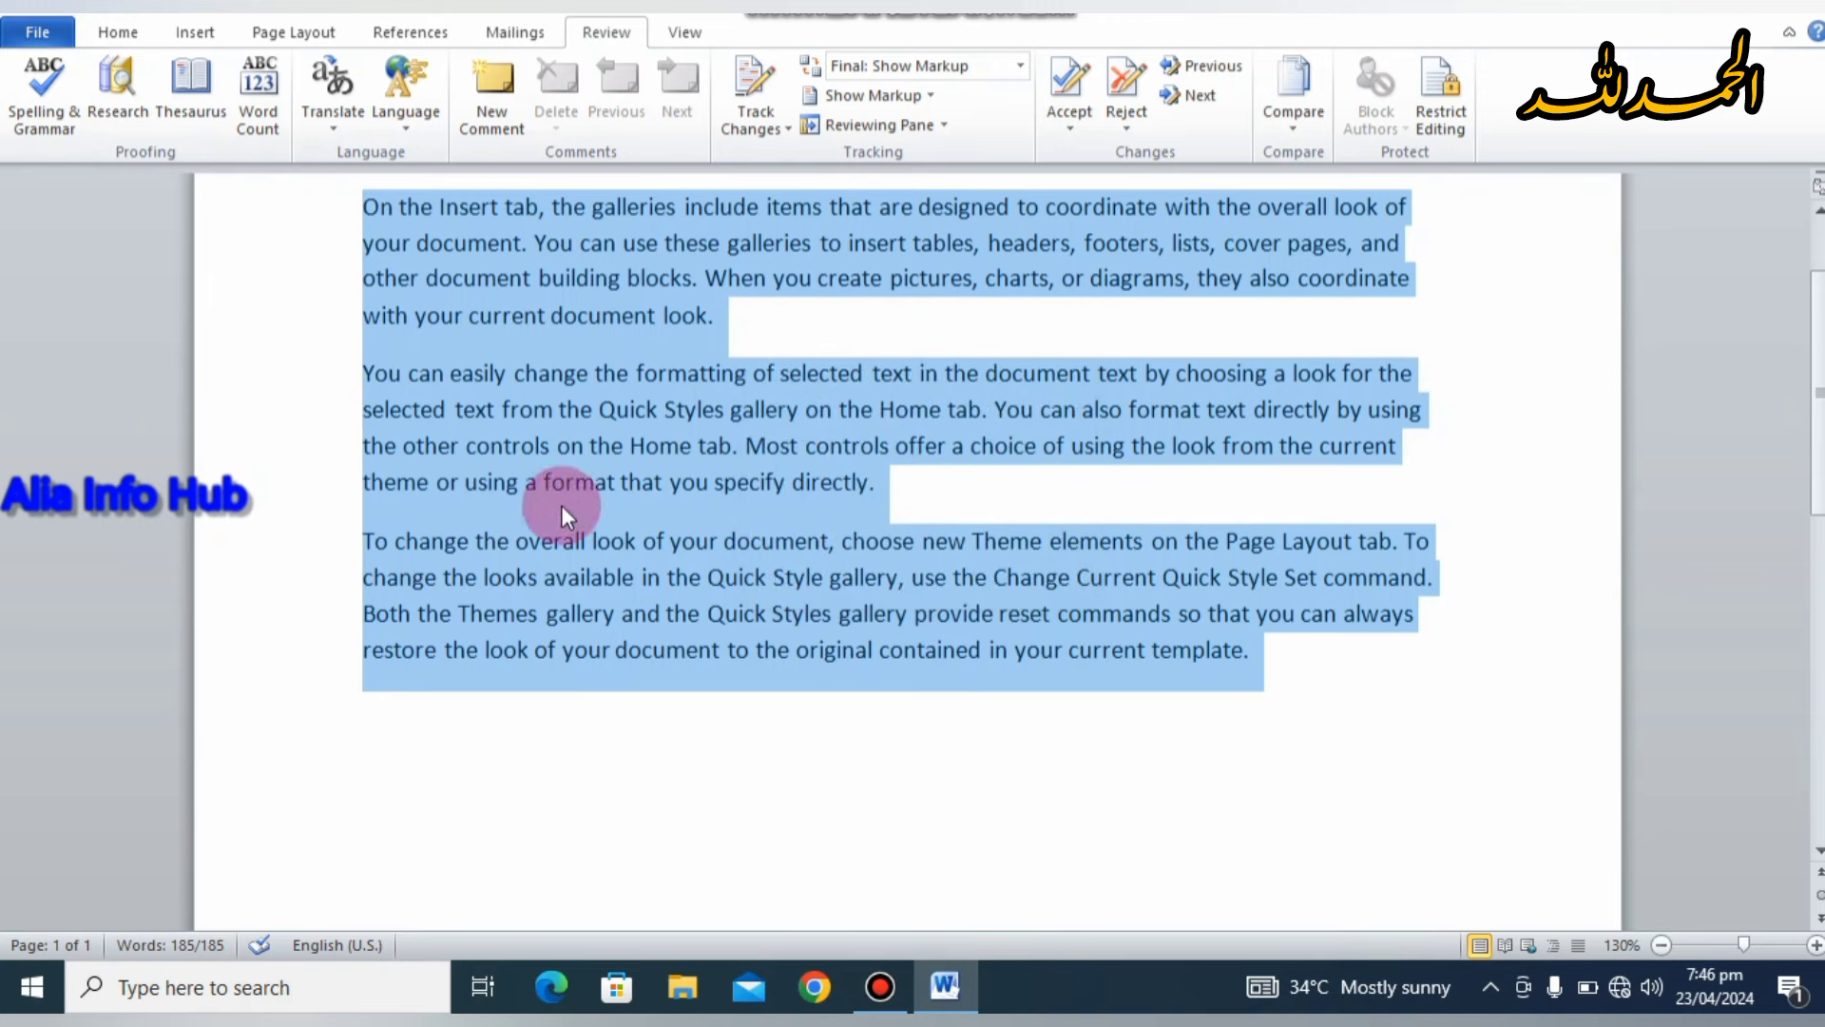
Step: Under Translate > Choose Translation Language, set the Mini Translator's 'Translate to' to Arabic
{"action": "left_click", "coordinate": [339, 128]}
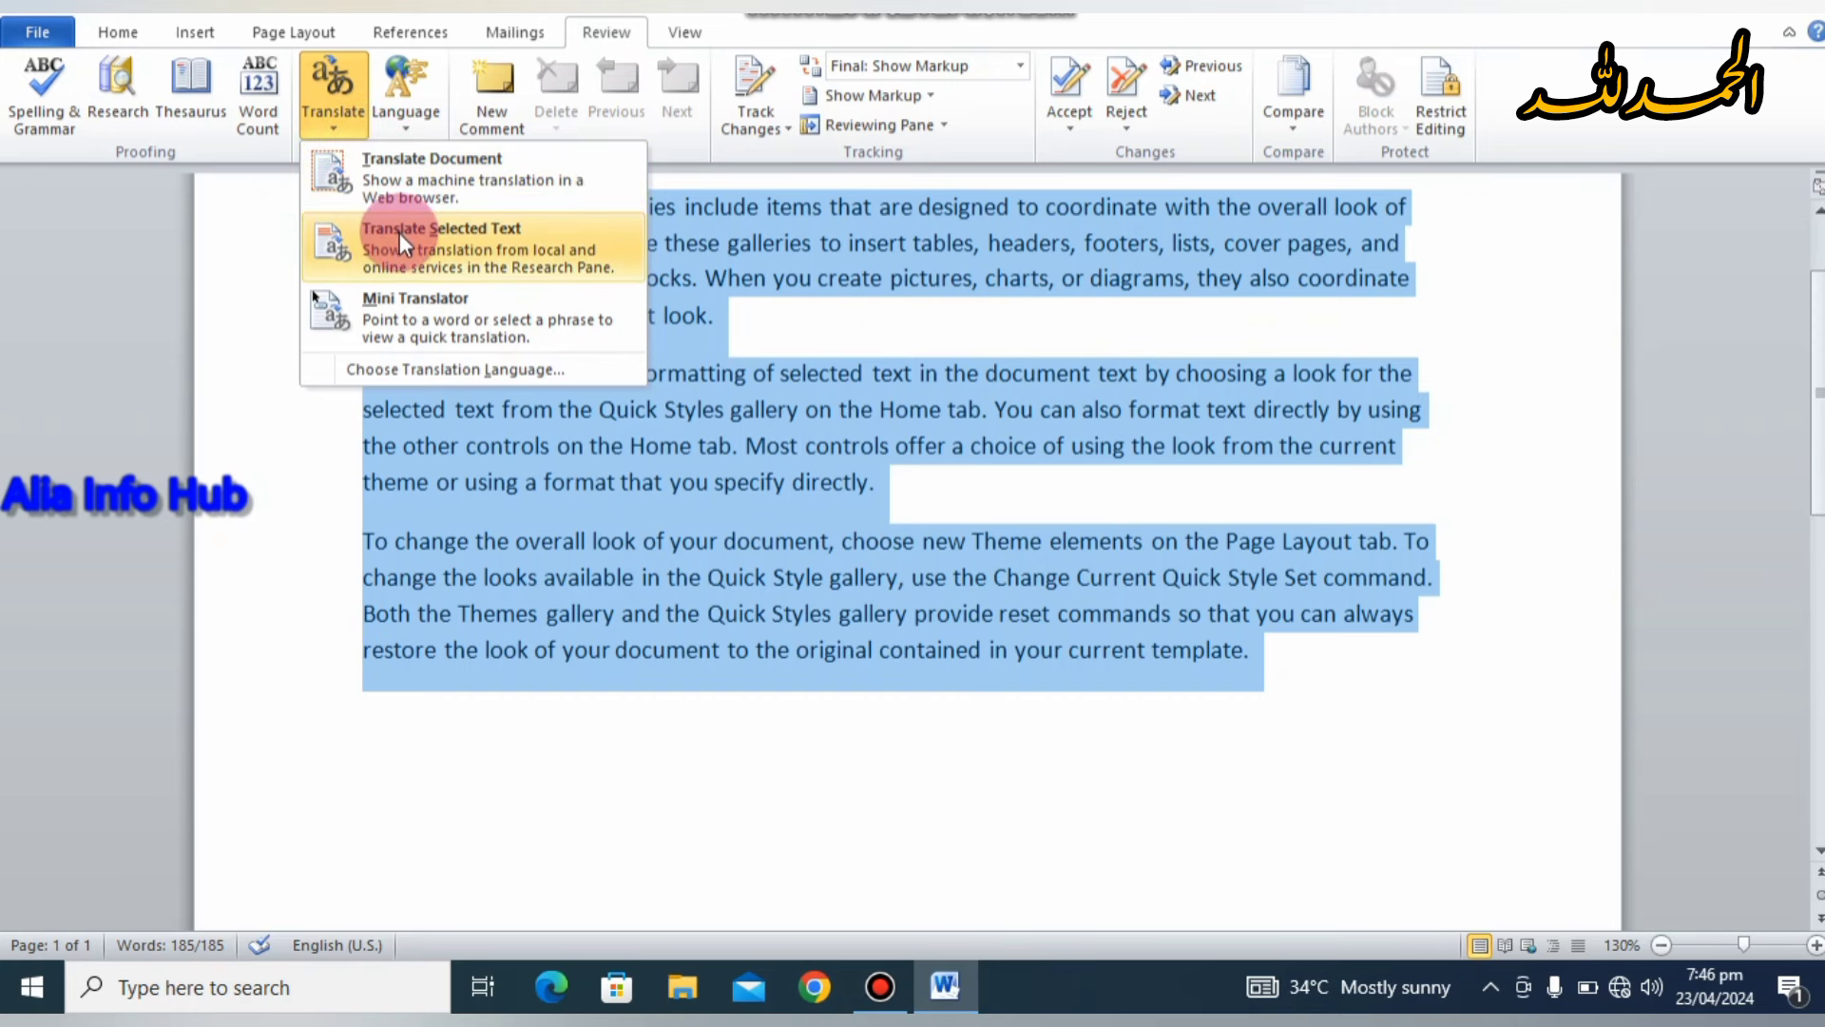
{"action": "left_click", "coordinate": [390, 305]}
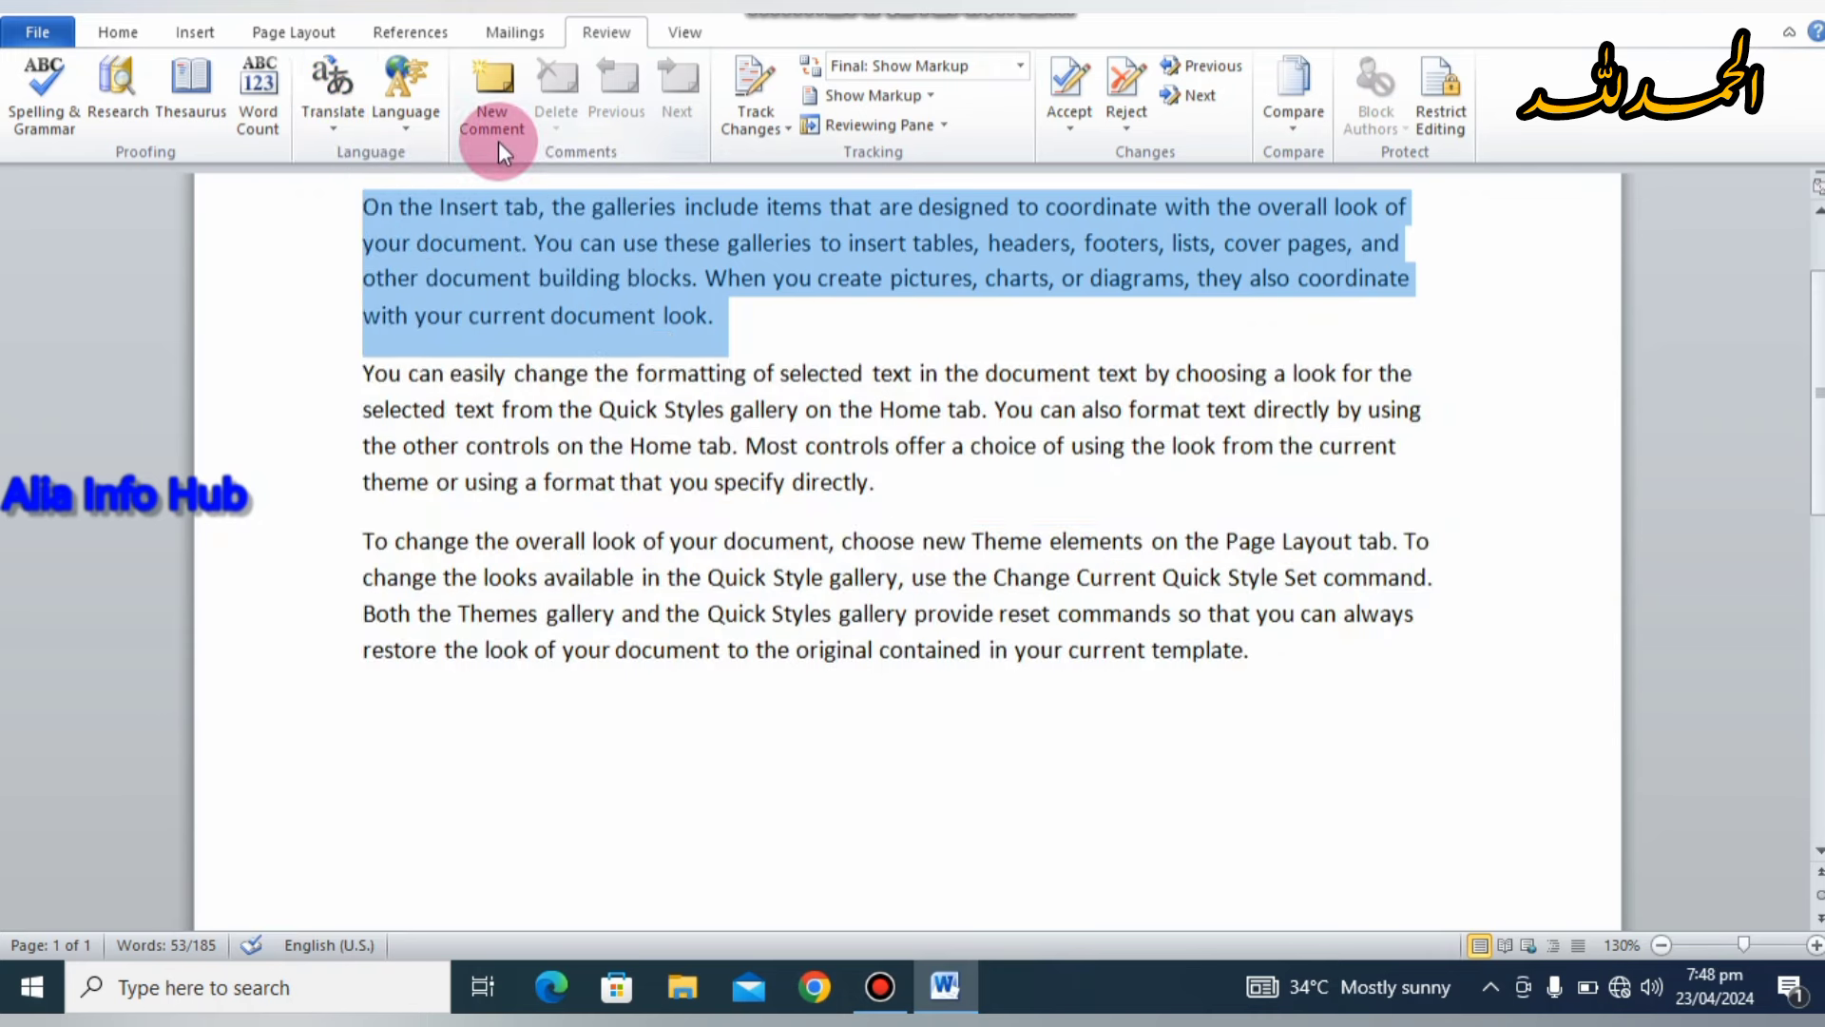
{"action": "left_click", "coordinate": [335, 110]}
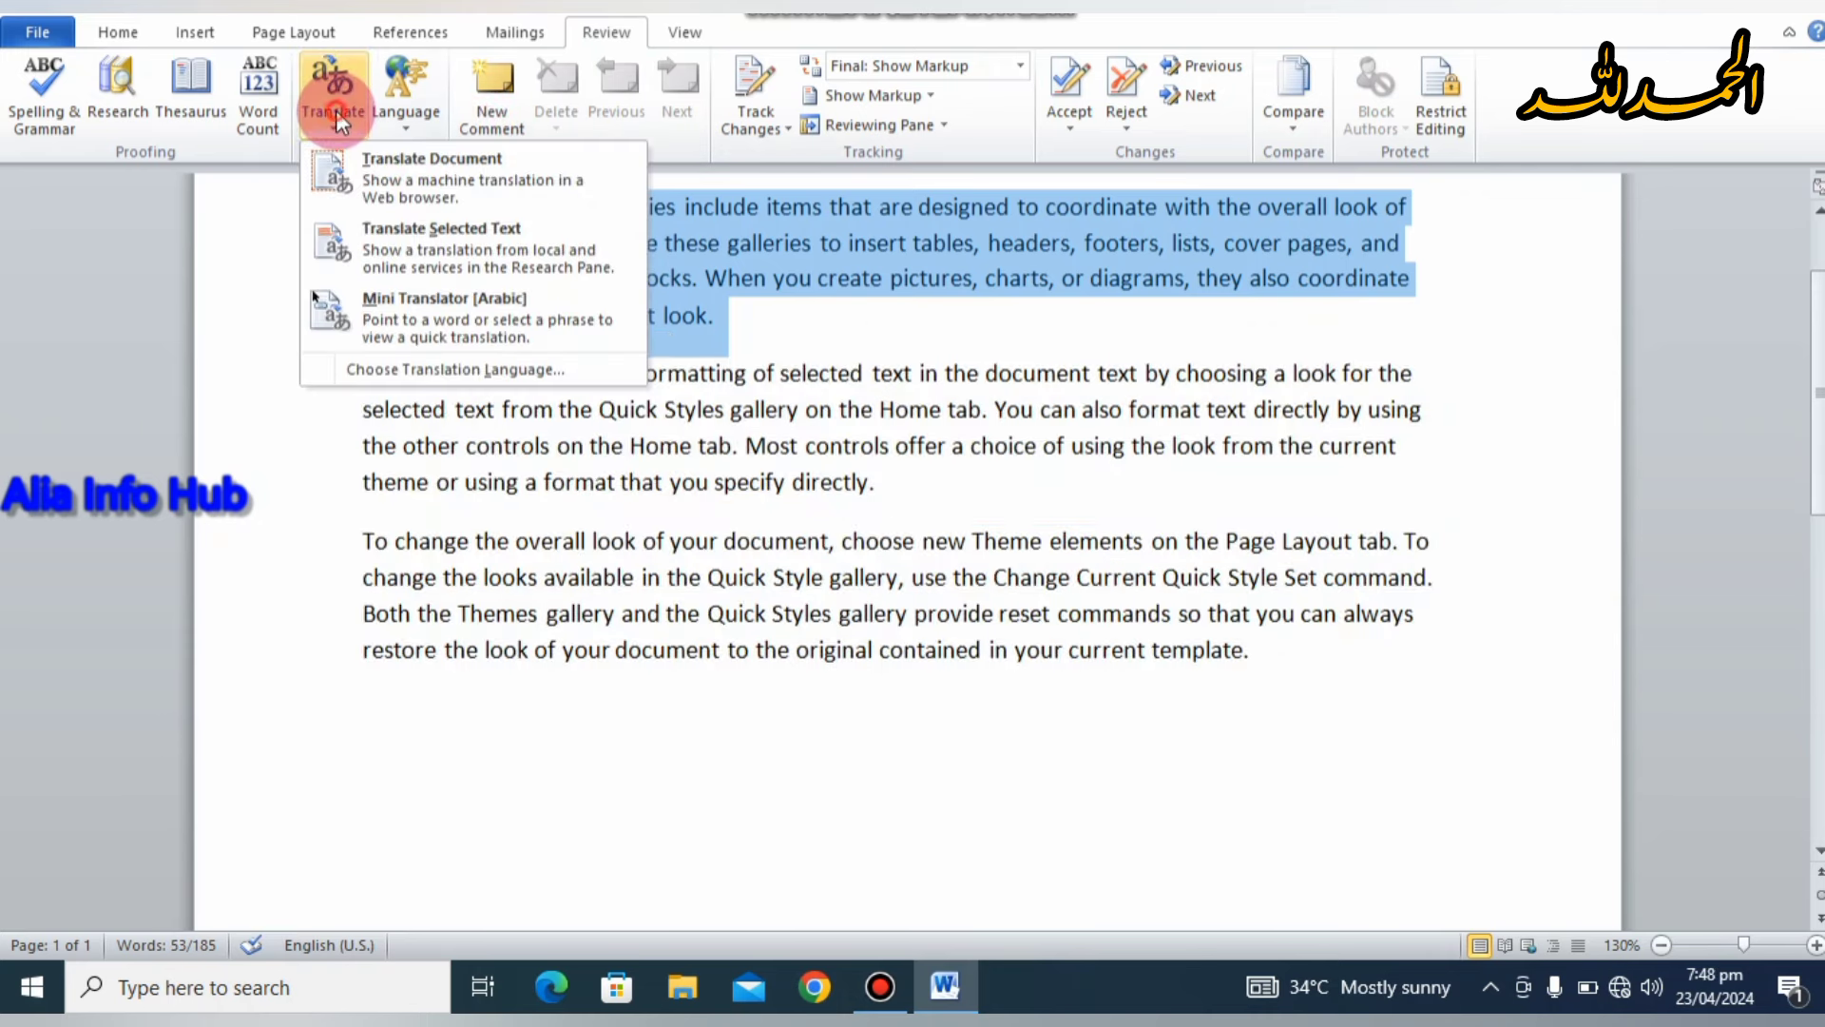
{"action": "left_click", "coordinate": [810, 314]}
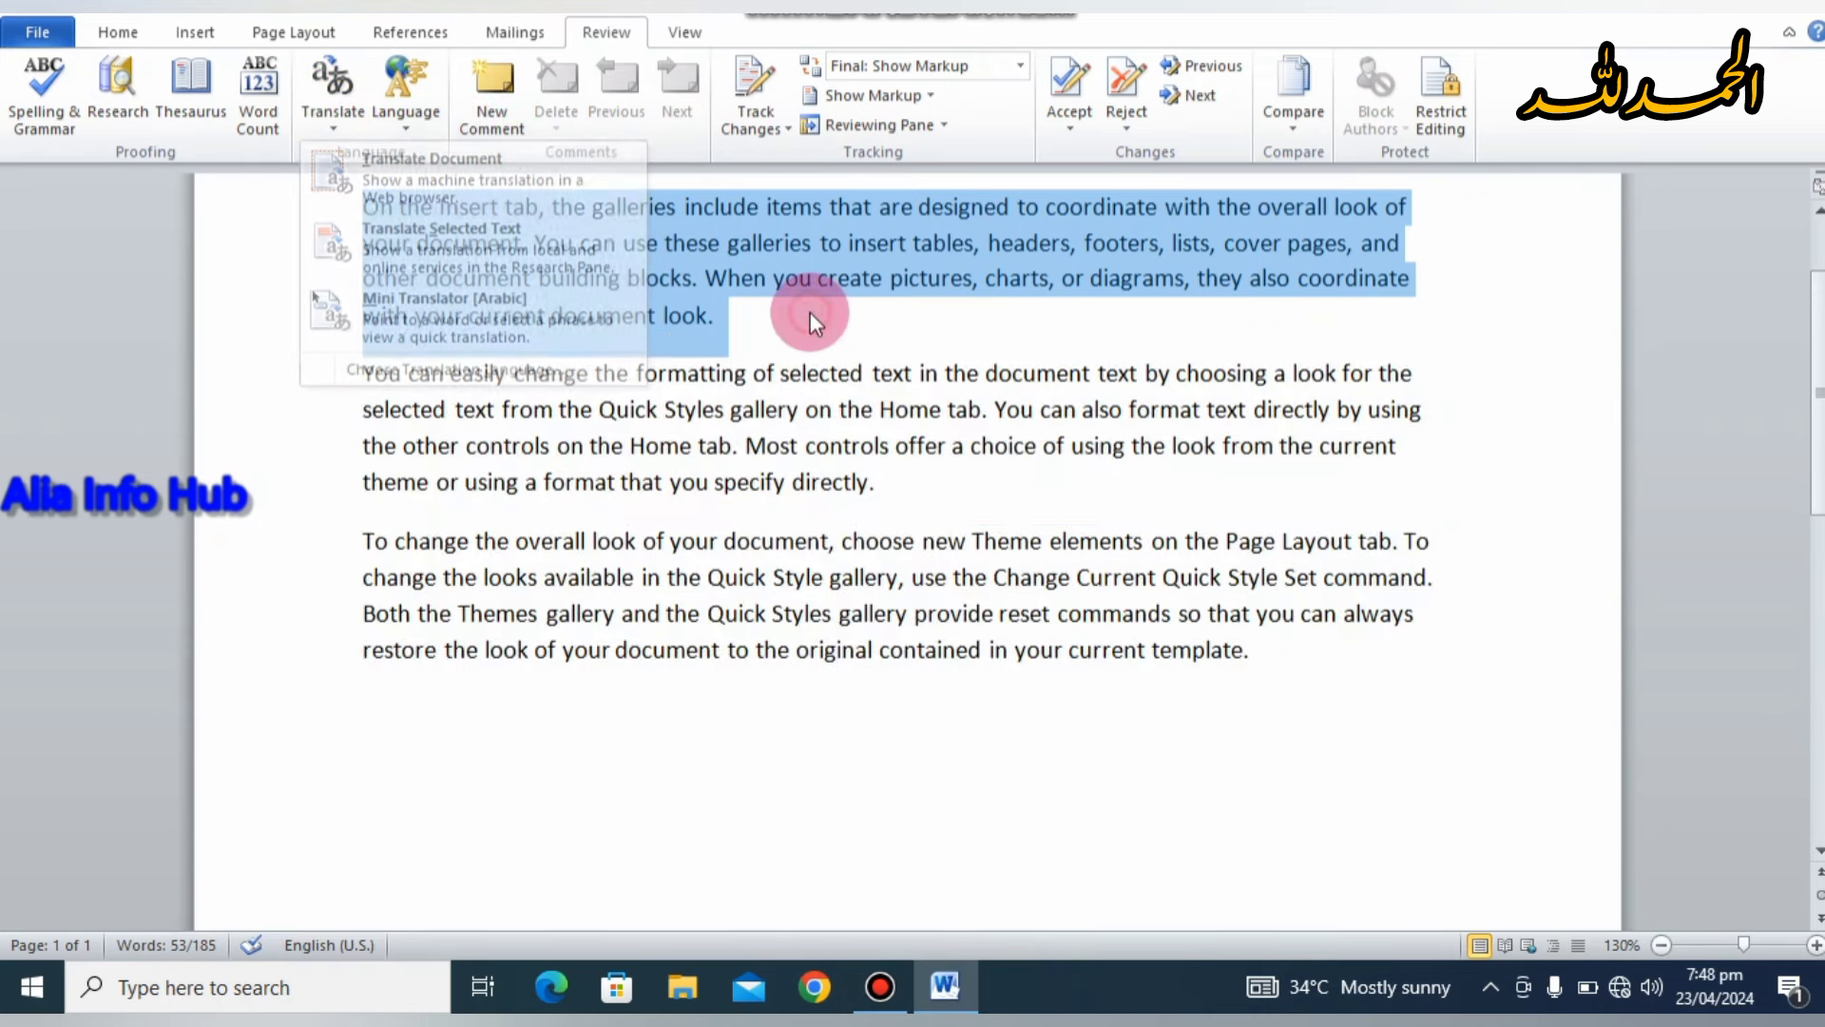
{"action": "left_click", "coordinate": [342, 122]}
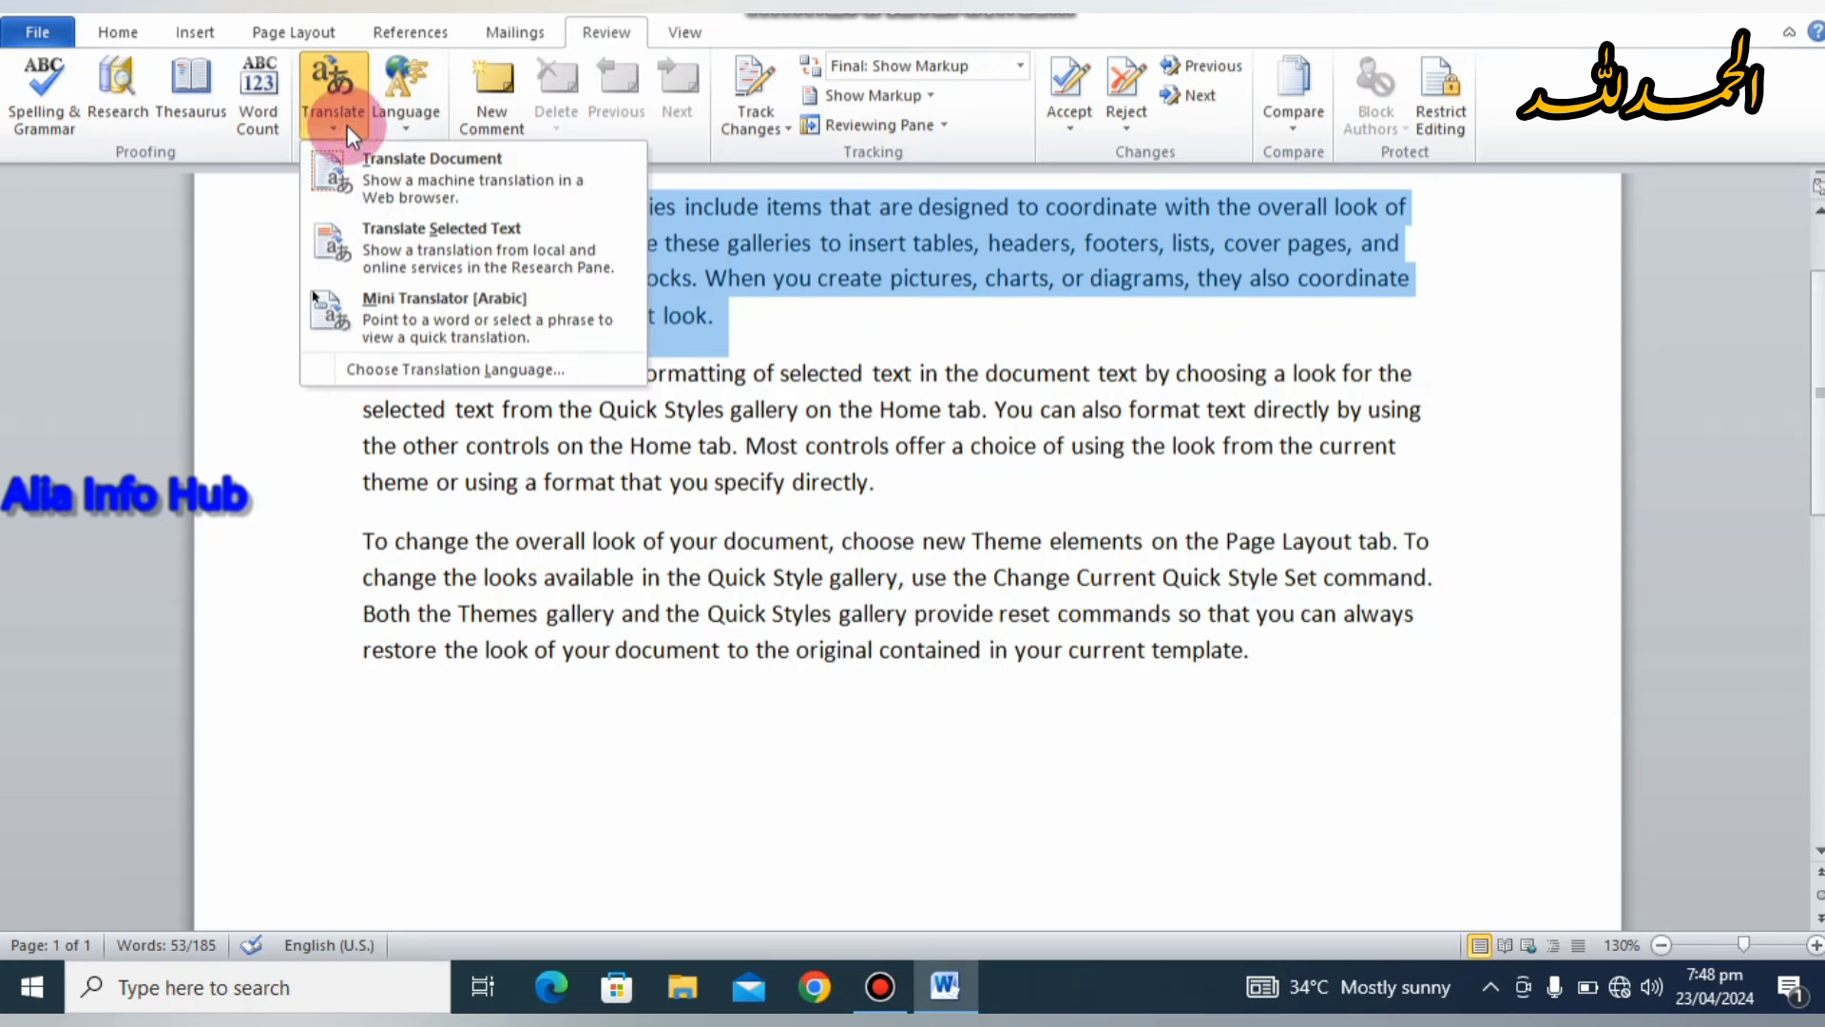
{"action": "left_click", "coordinate": [380, 169]}
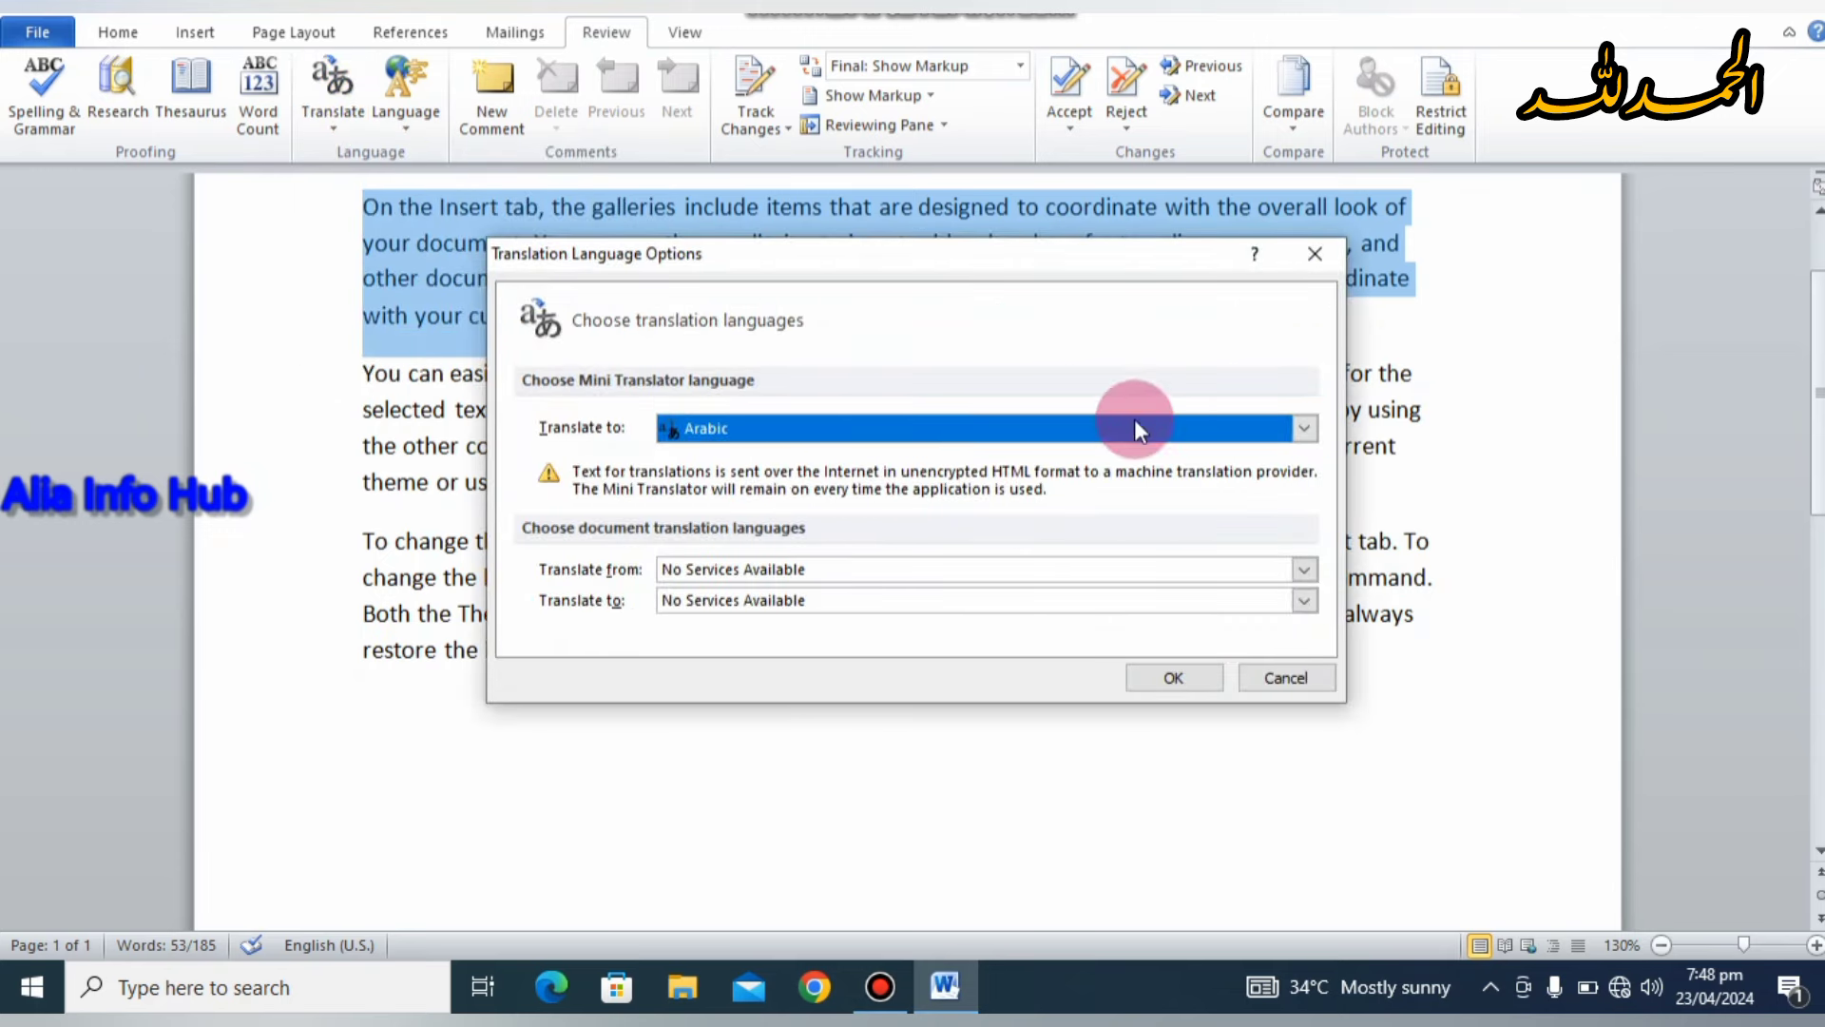
{"action": "left_click", "coordinate": [1305, 430]}
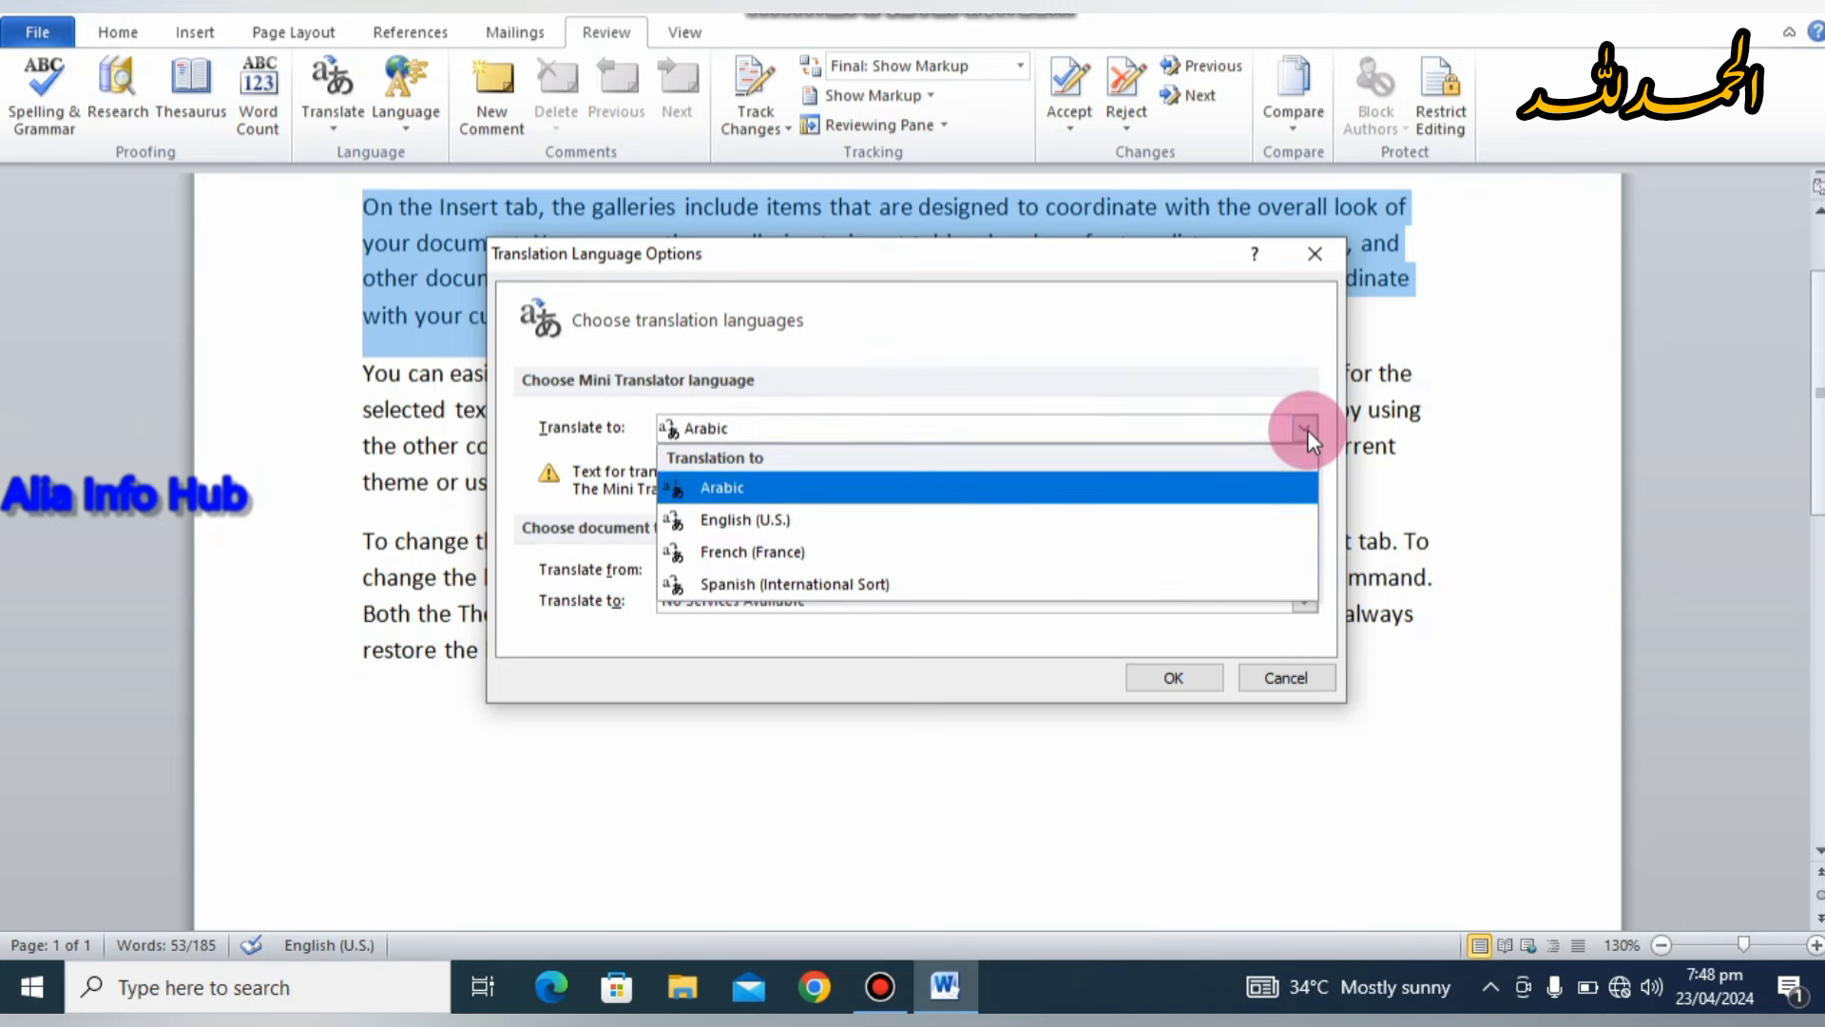
{"action": "left_click", "coordinate": [1188, 677]}
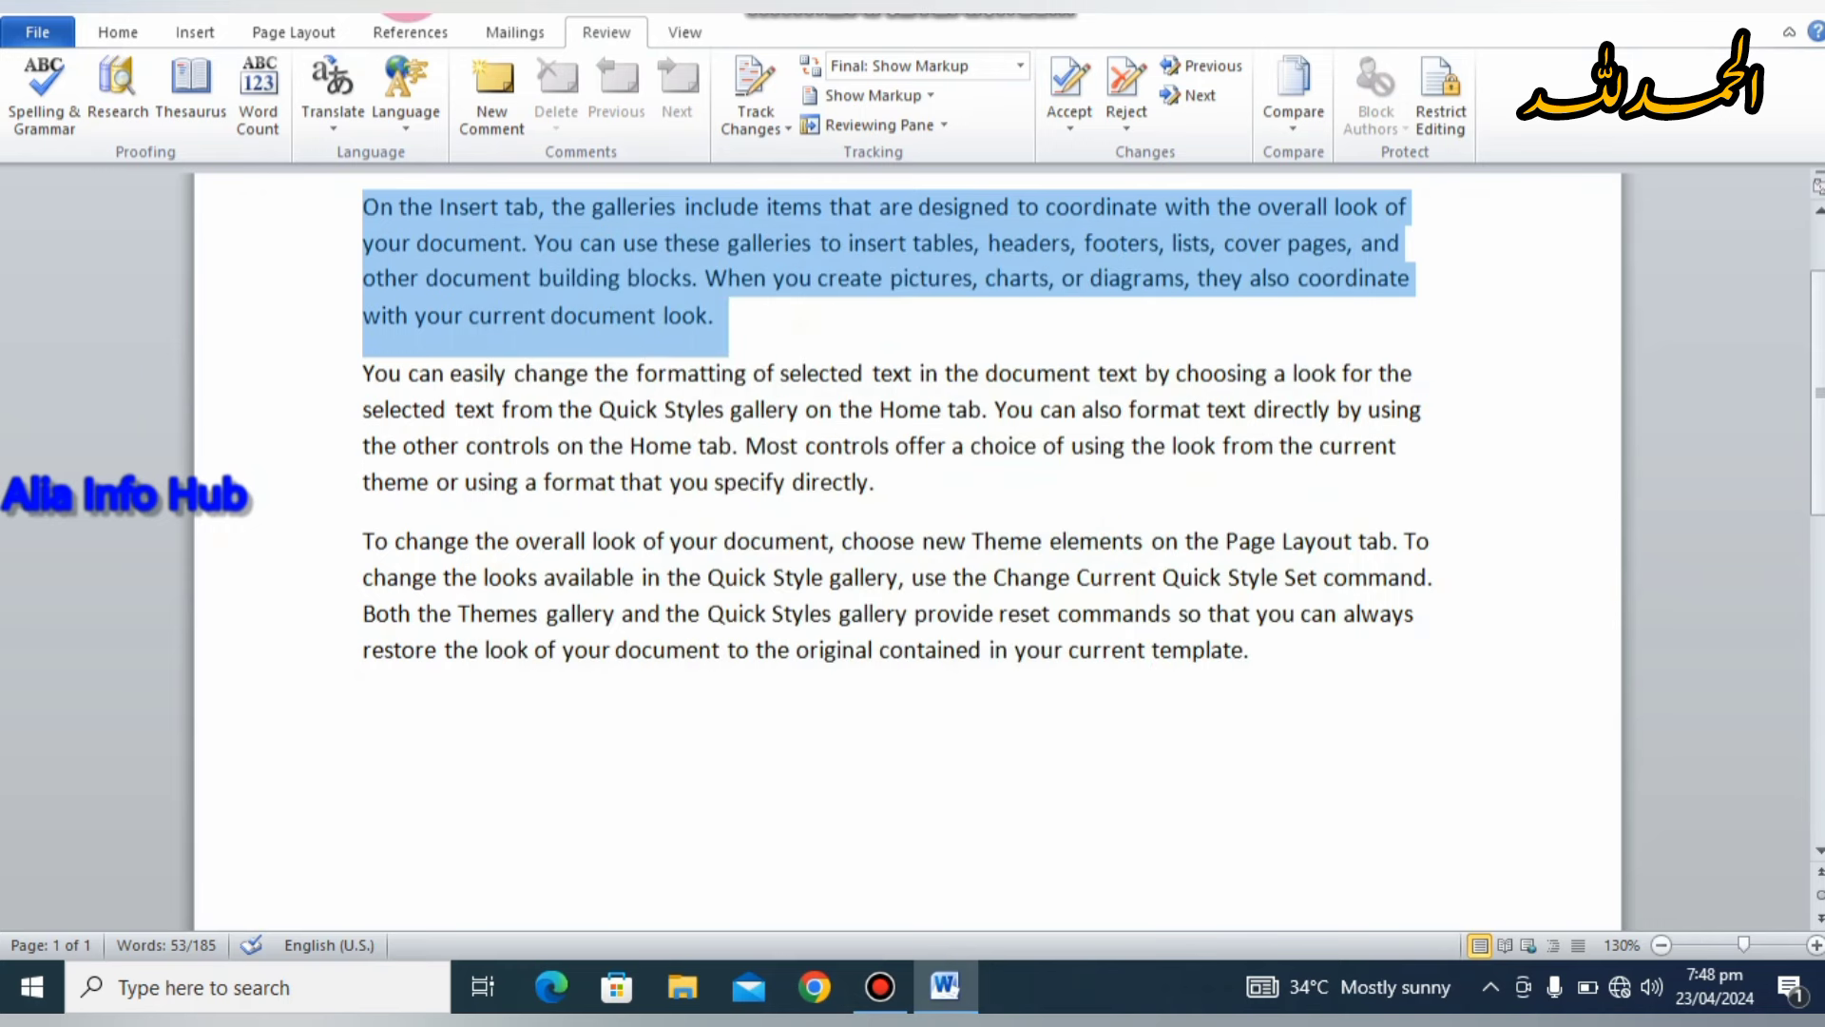
{"action": "left_click", "coordinate": [394, 128]}
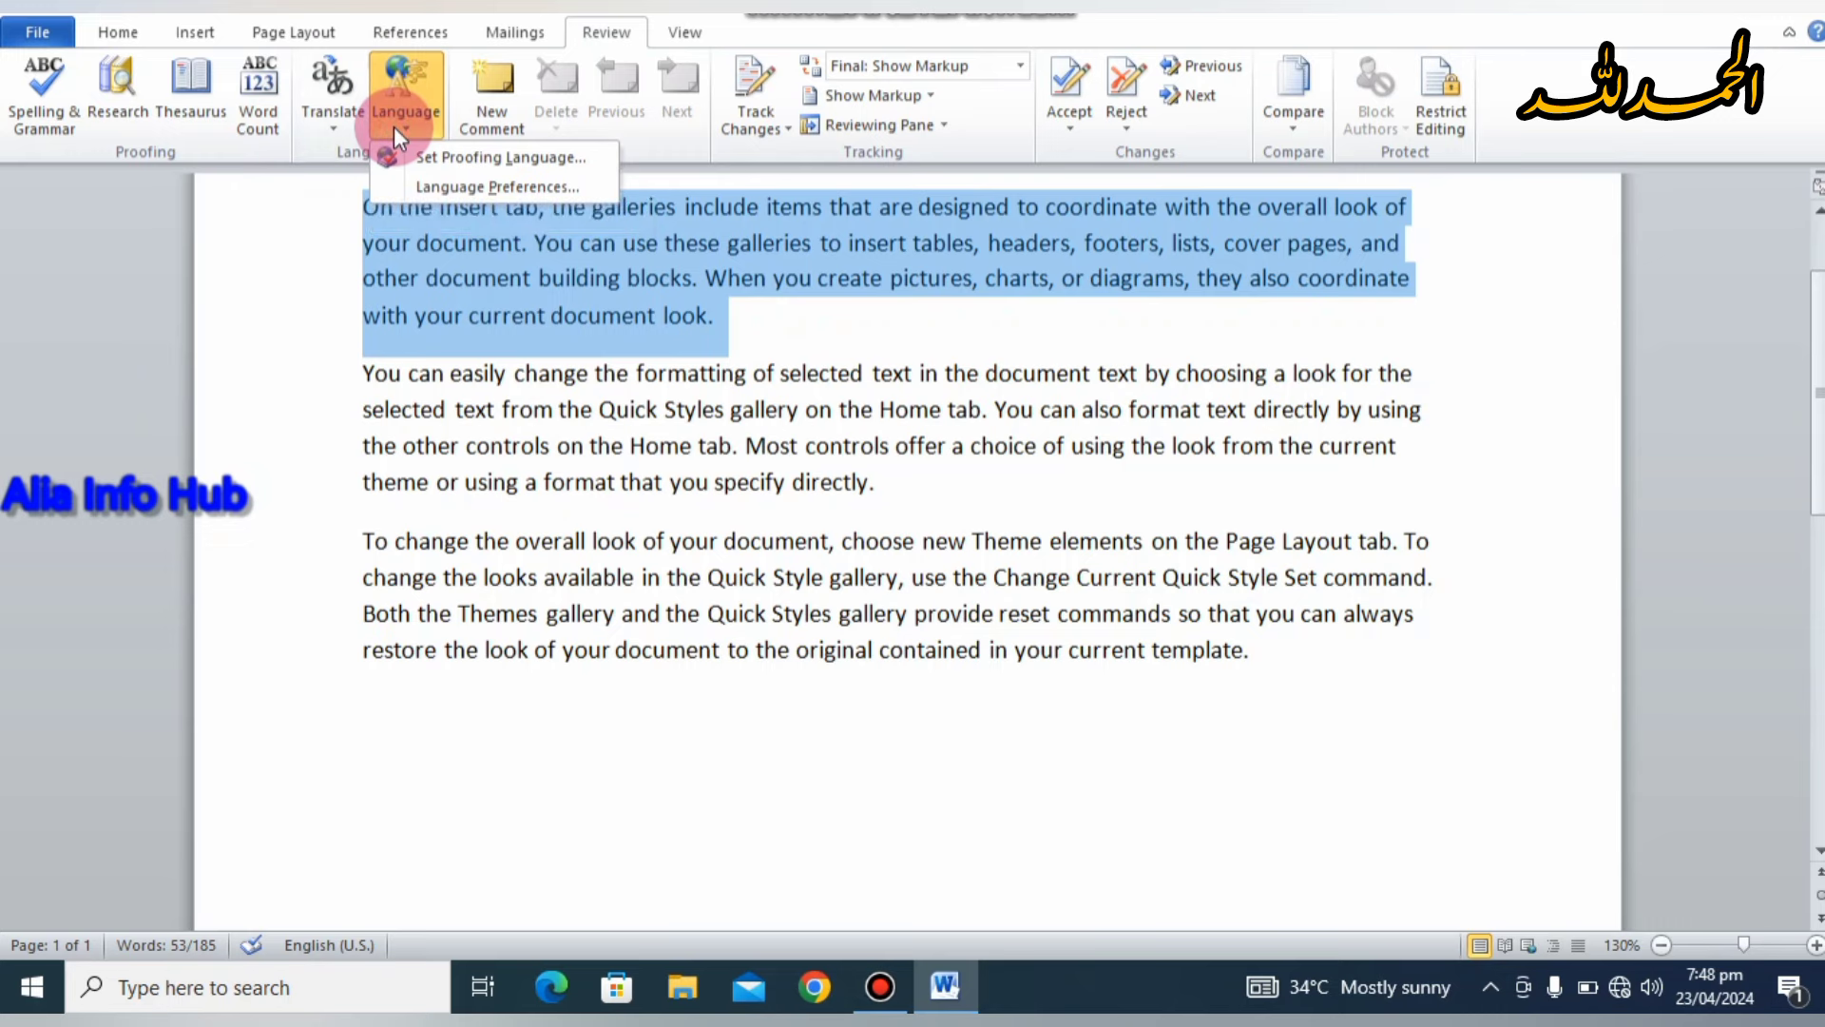
{"action": "left_click", "coordinate": [413, 177]}
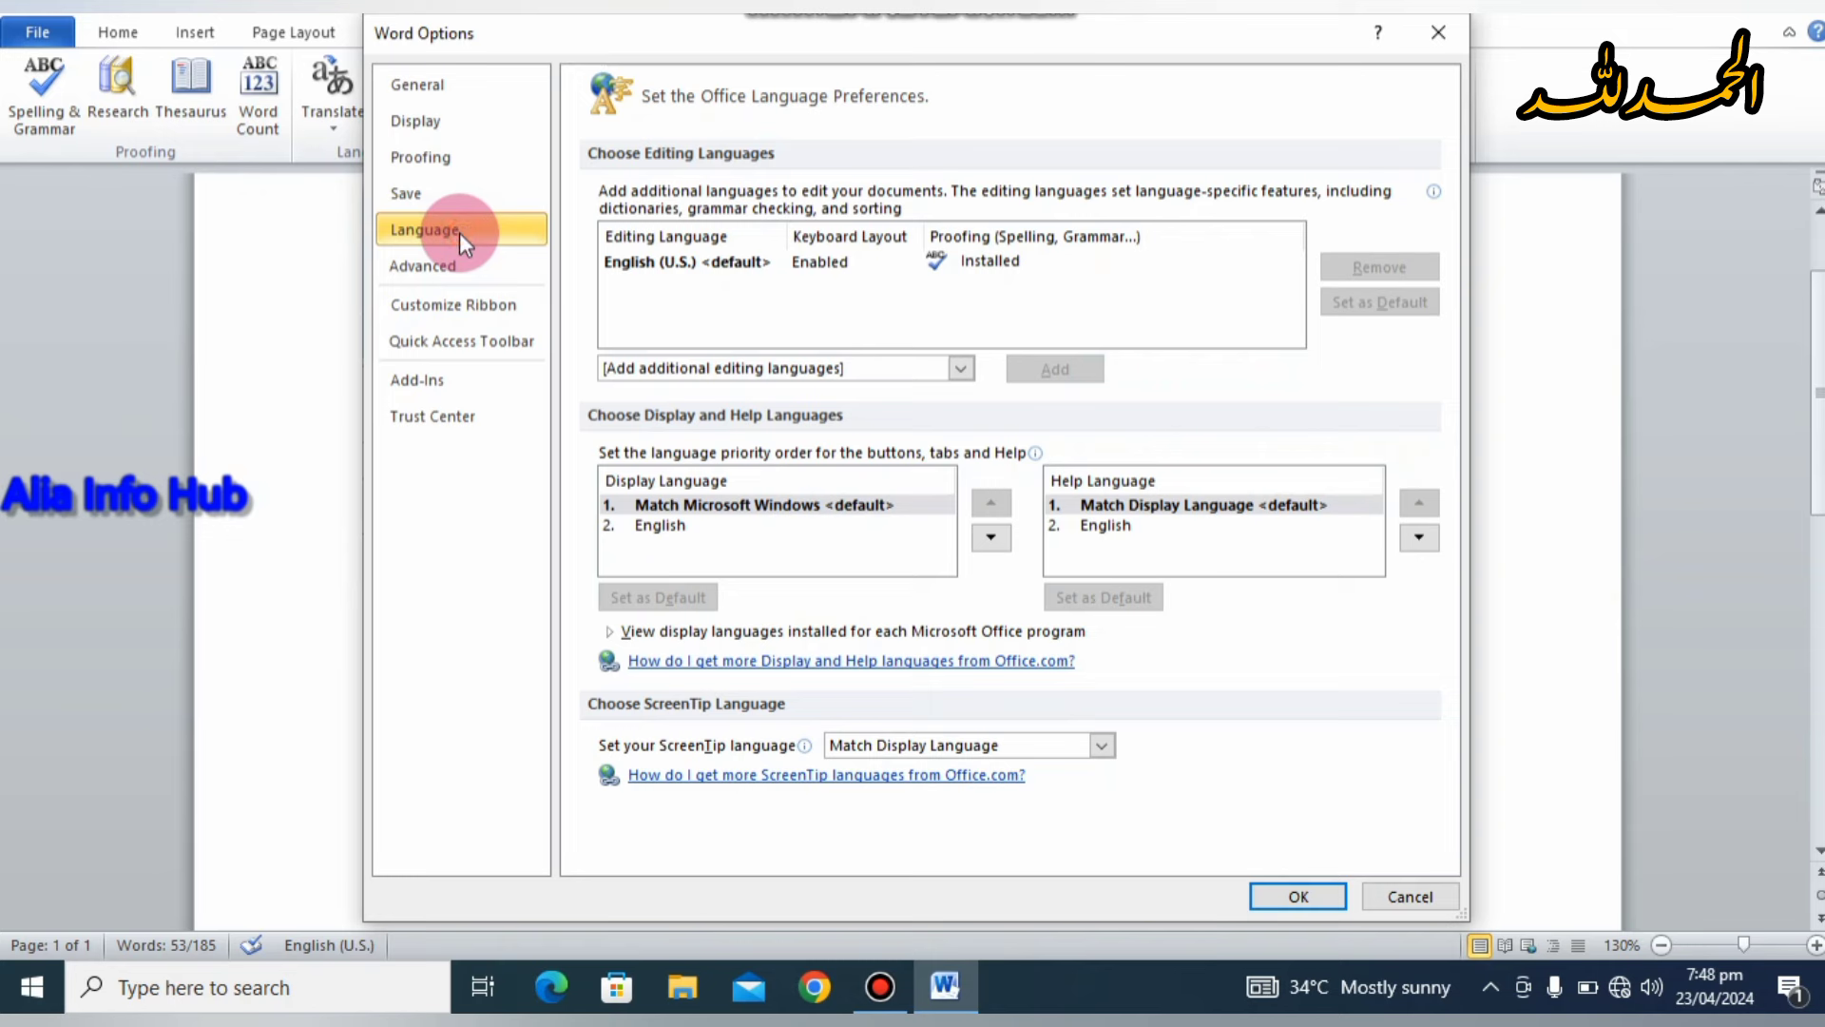
{"action": "left_click", "coordinate": [1002, 543]}
{"action": "left_click", "coordinate": [959, 369]}
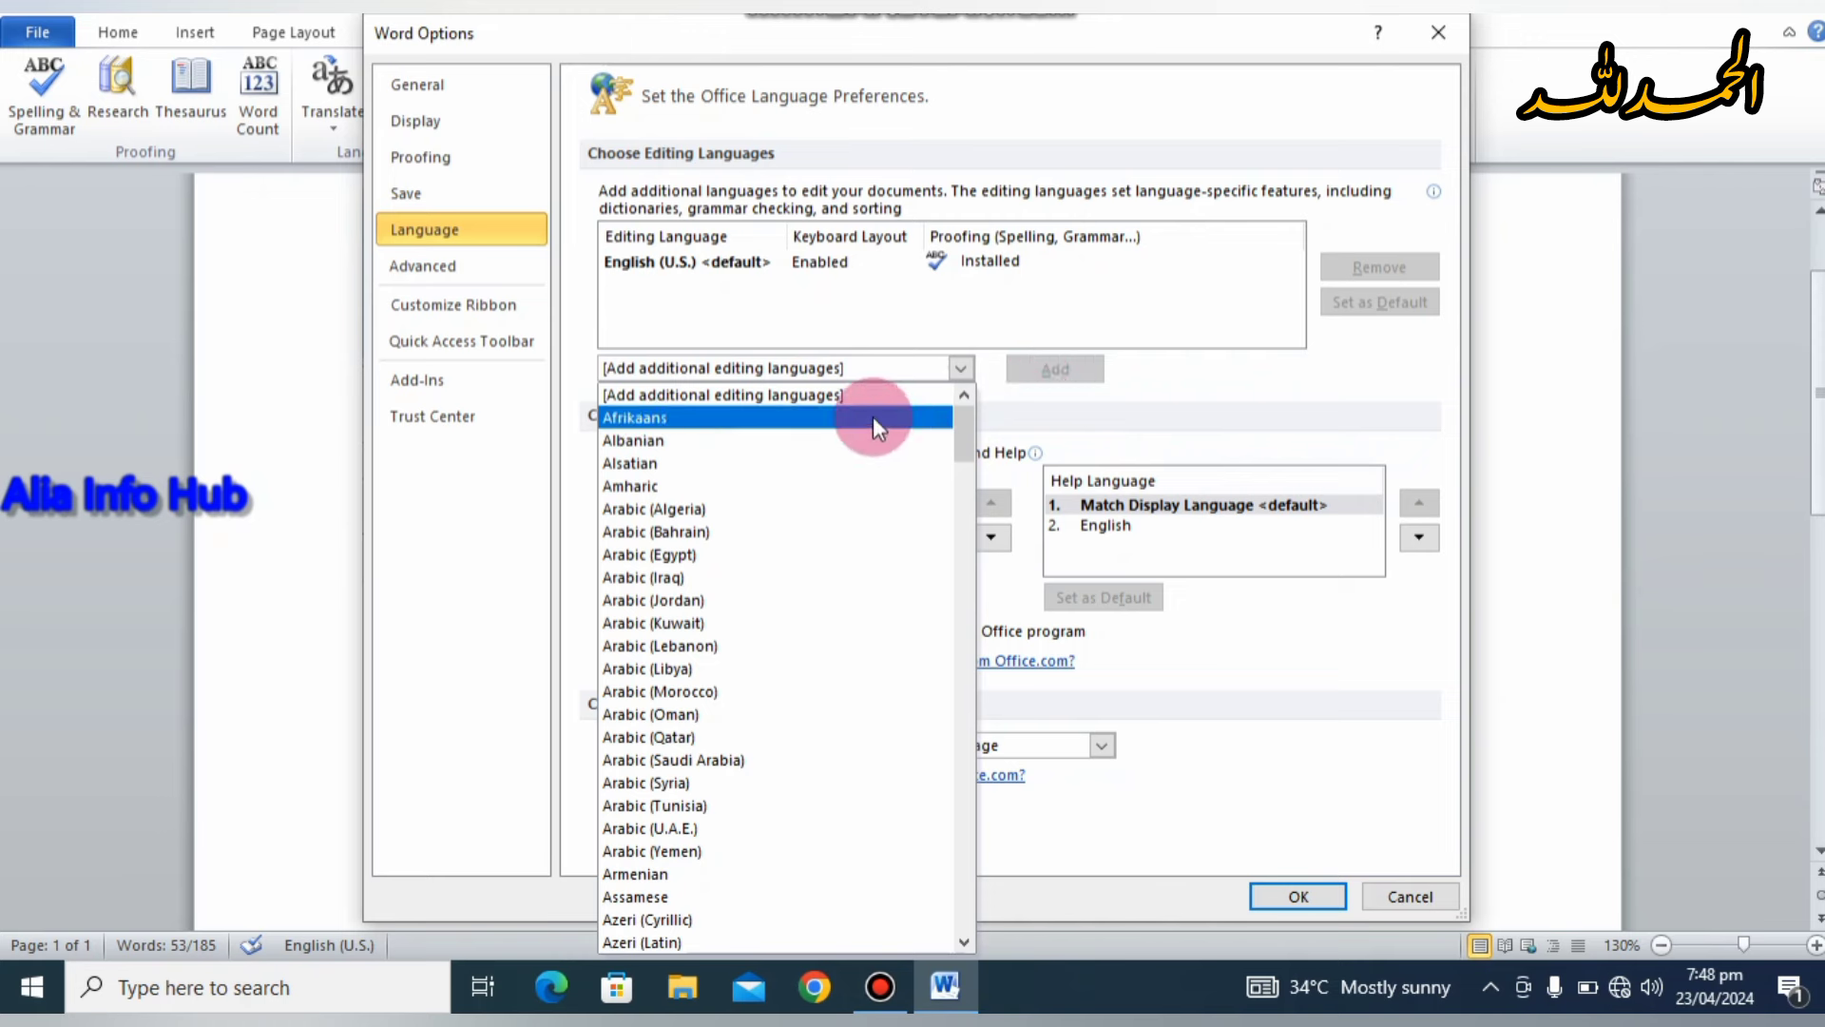
{"action": "left_click", "coordinate": [1179, 381]}
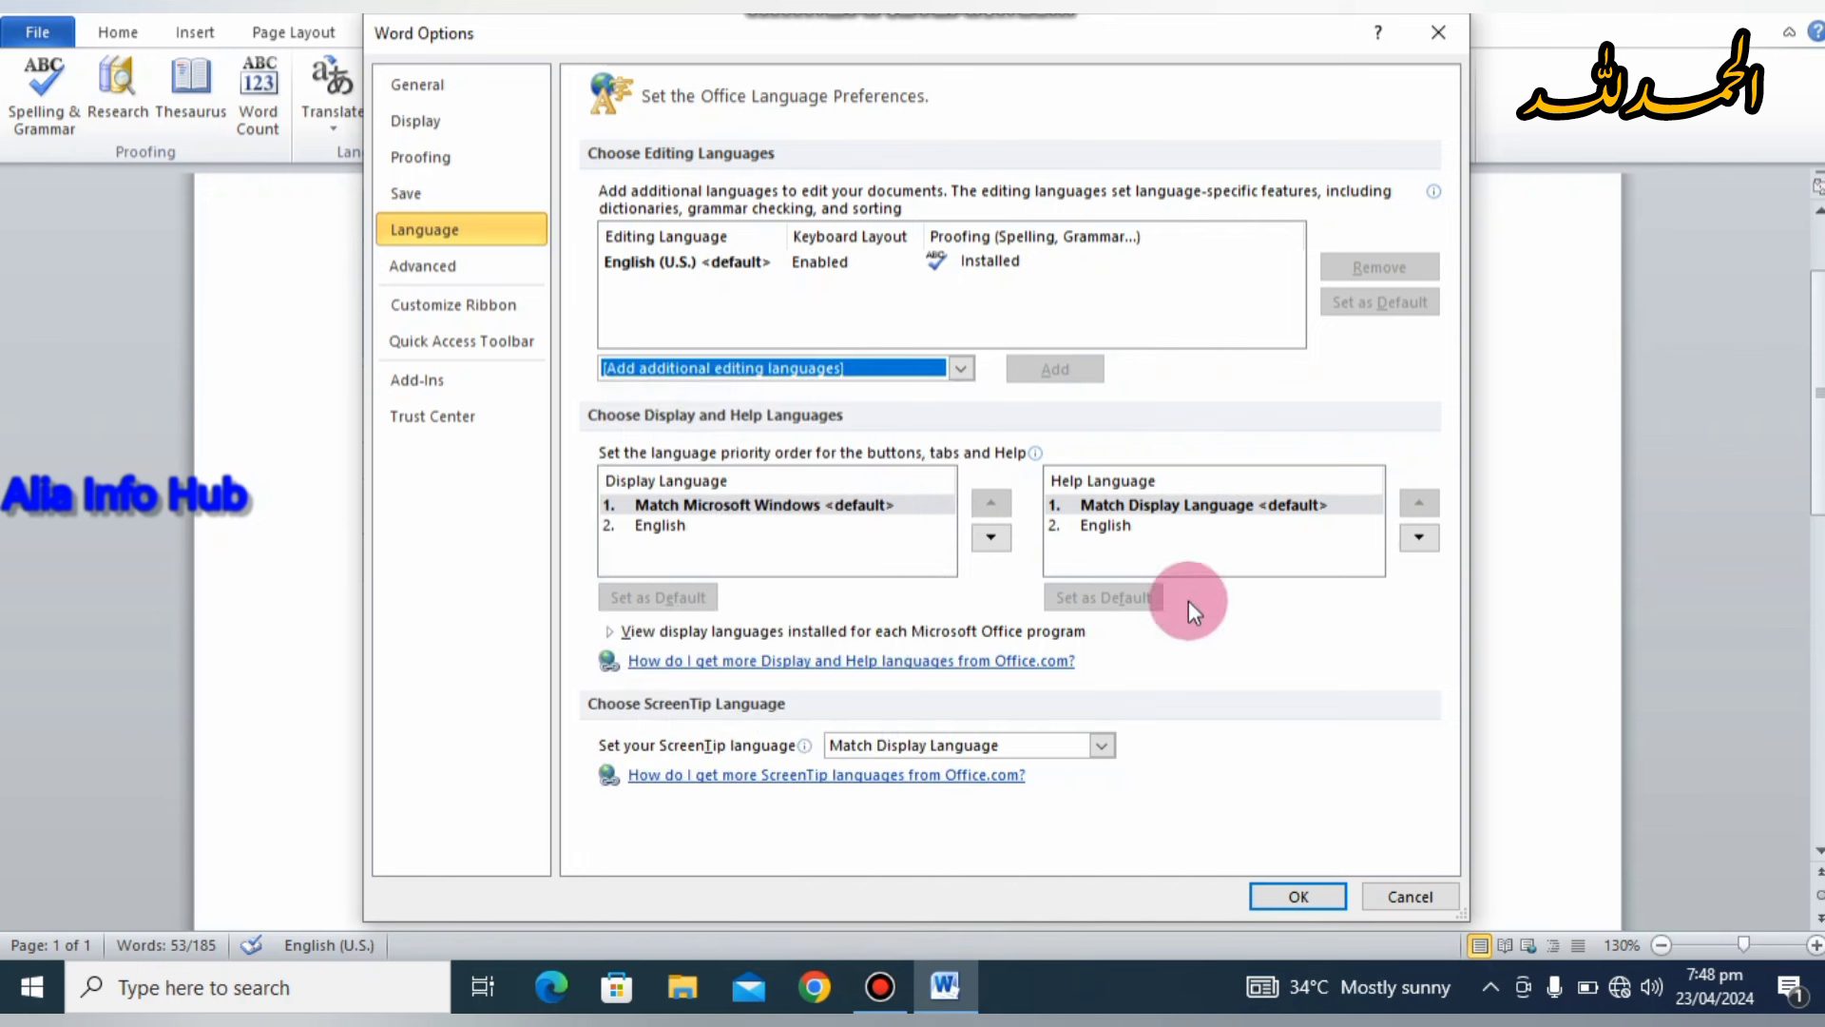
{"action": "left_click", "coordinate": [1315, 896]}
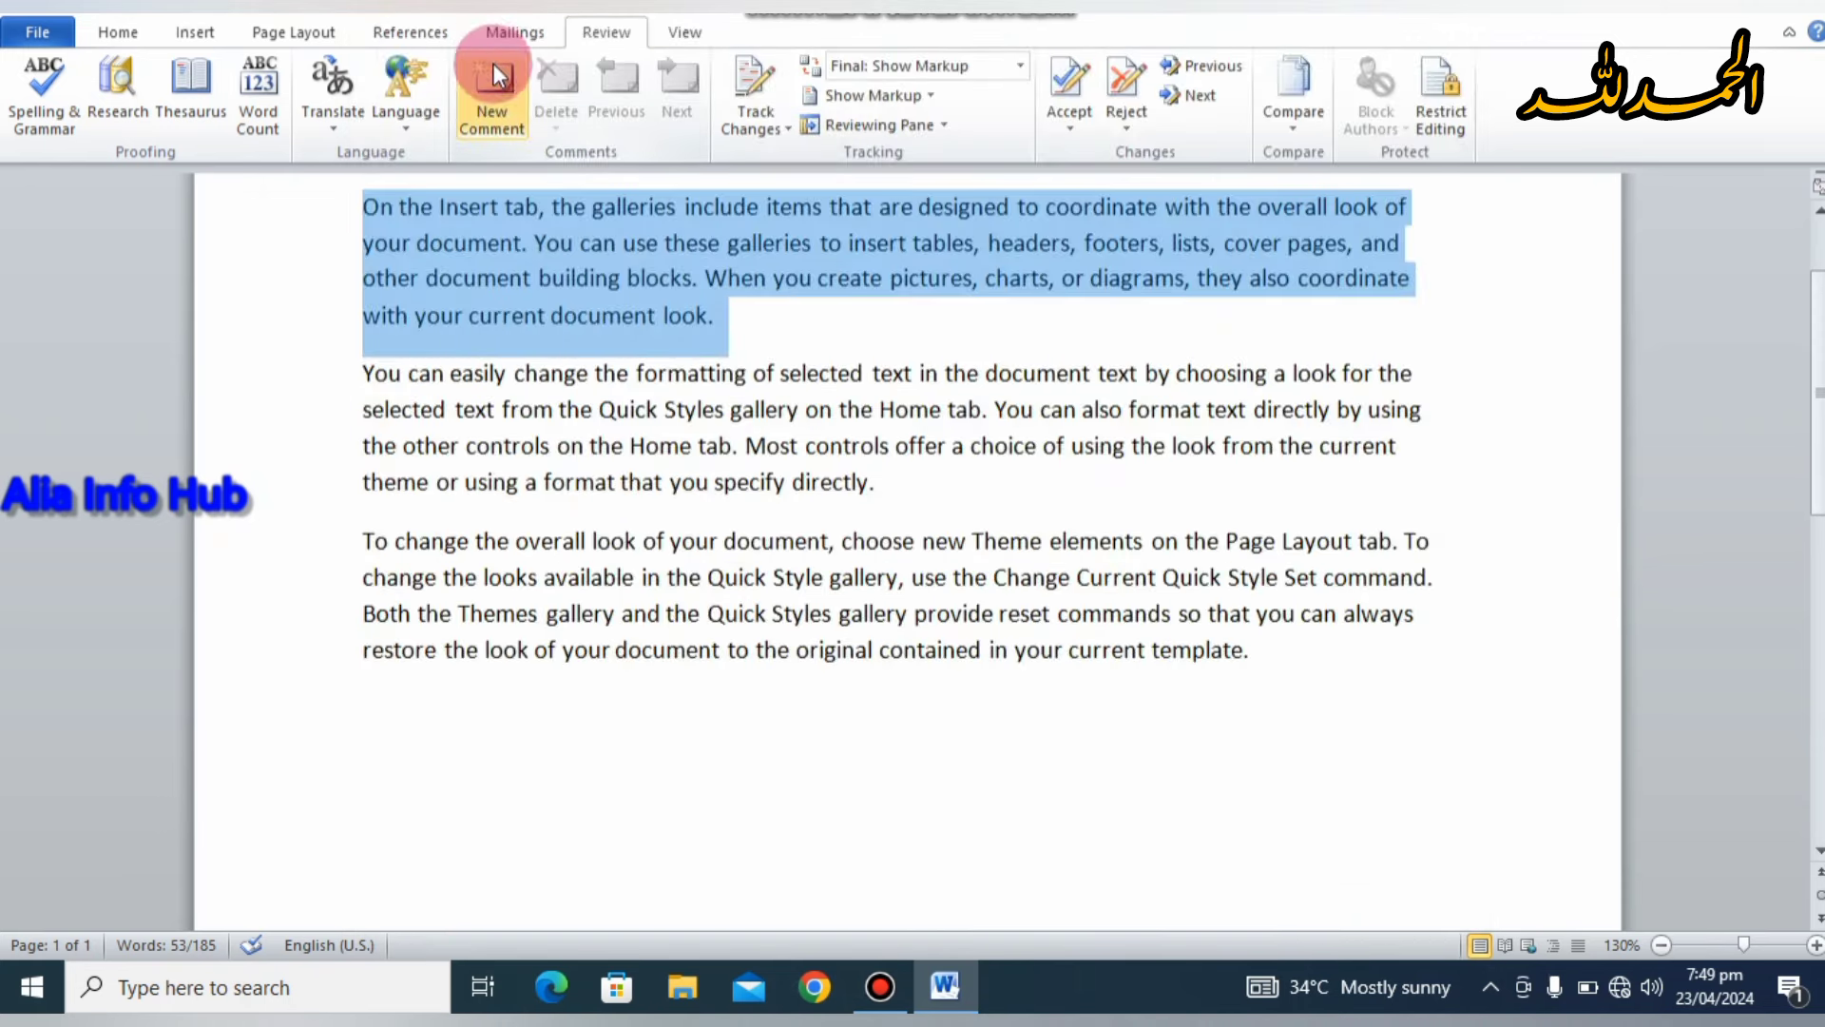
Step: Insert a new comment at the end of the first paragraph after 'look.'
{"action": "left_click", "coordinate": [564, 201]}
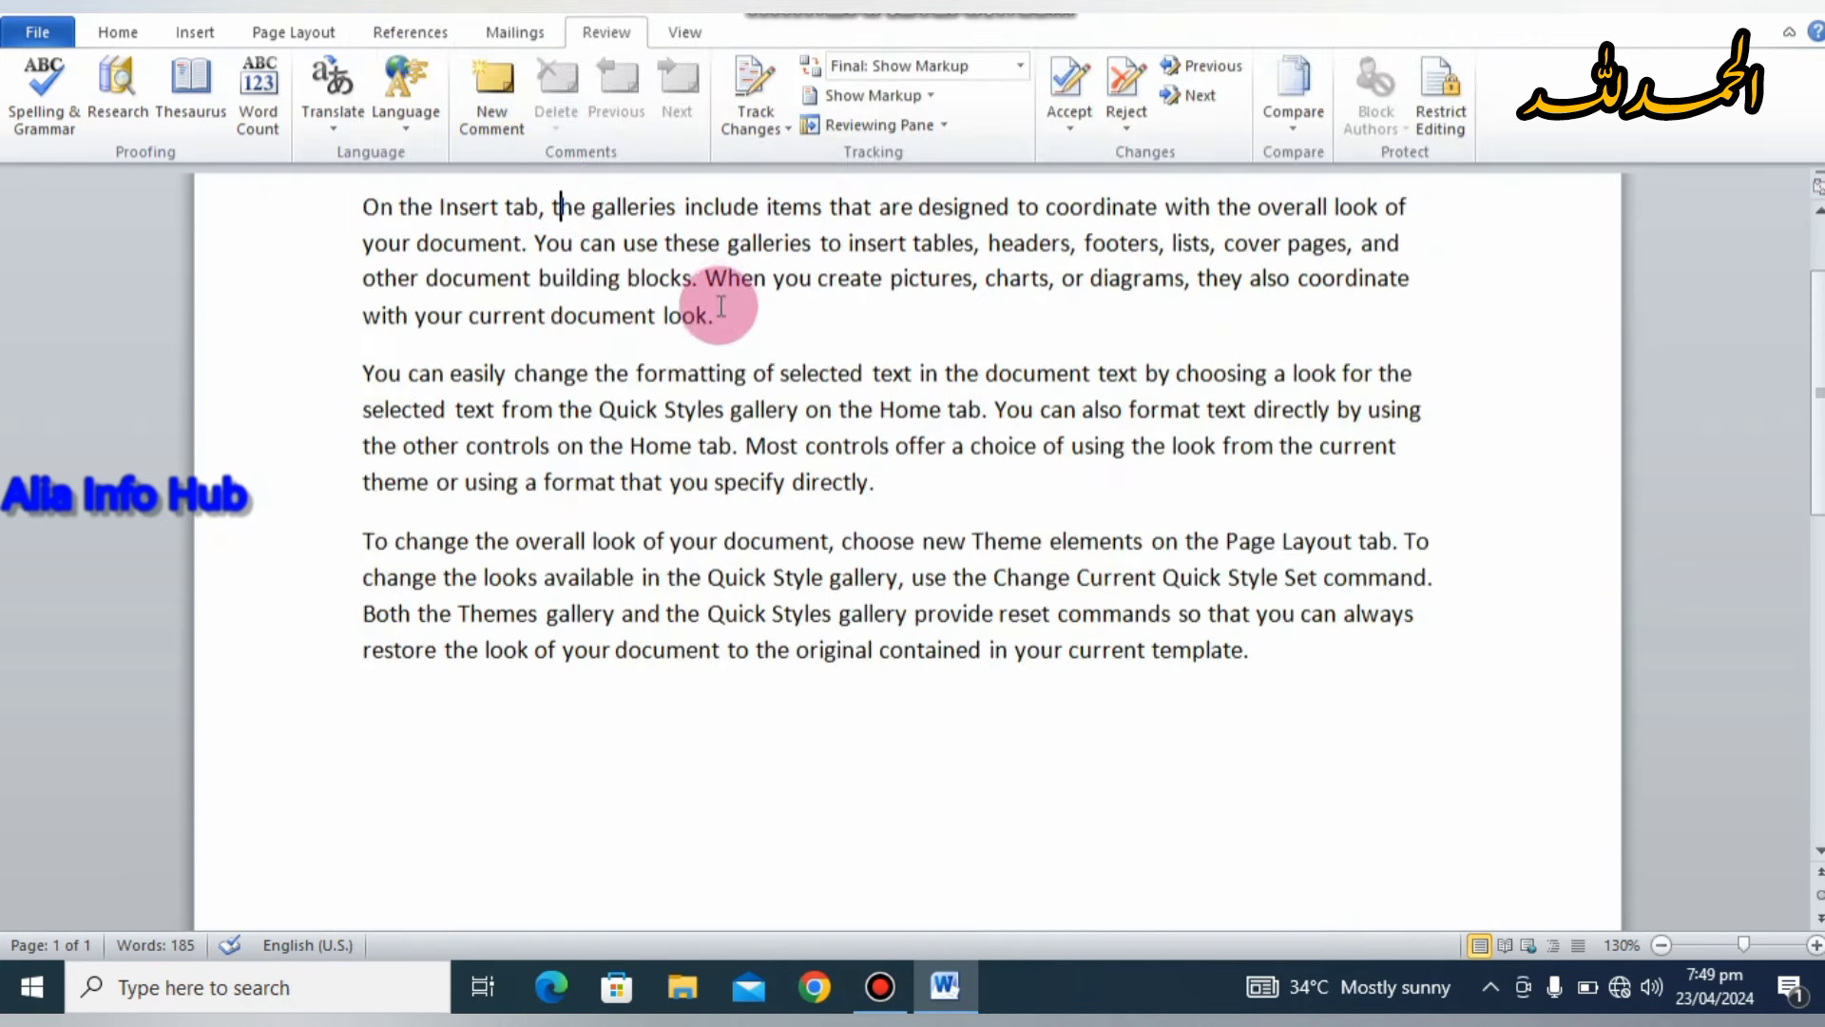
{"action": "left_click", "coordinate": [717, 314]}
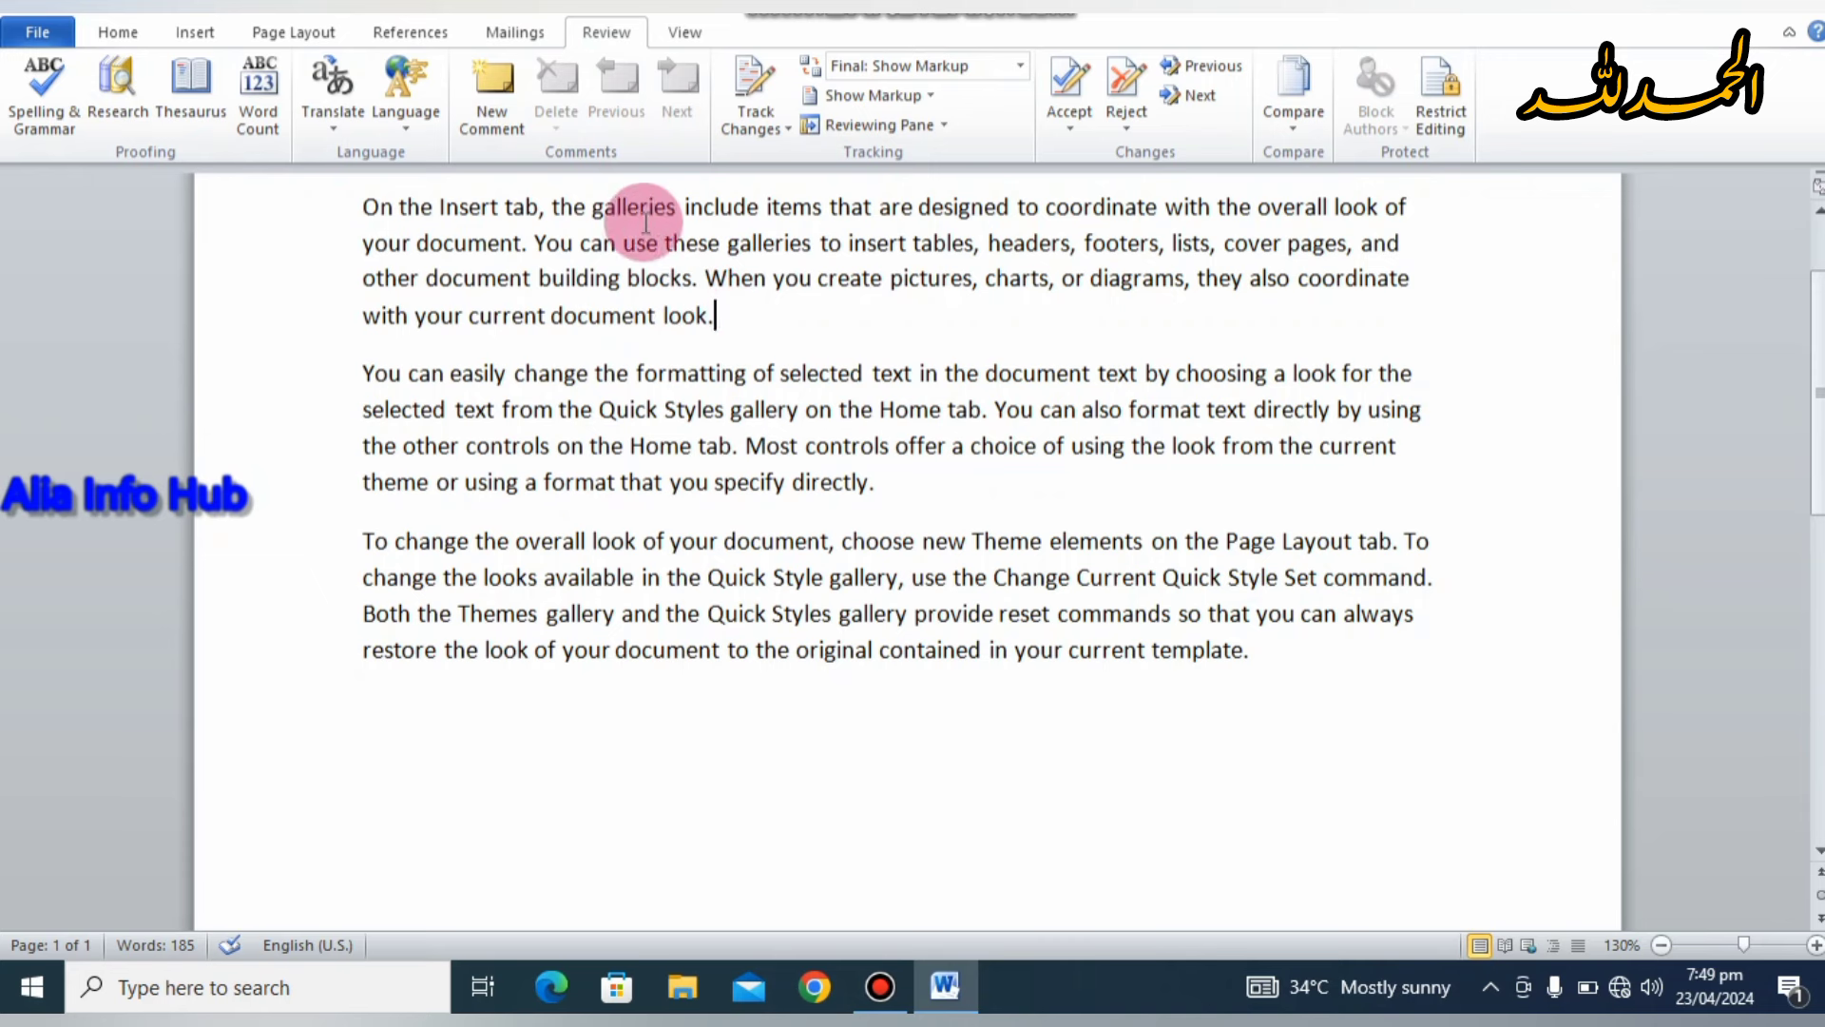
{"action": "left_click", "coordinate": [500, 106]}
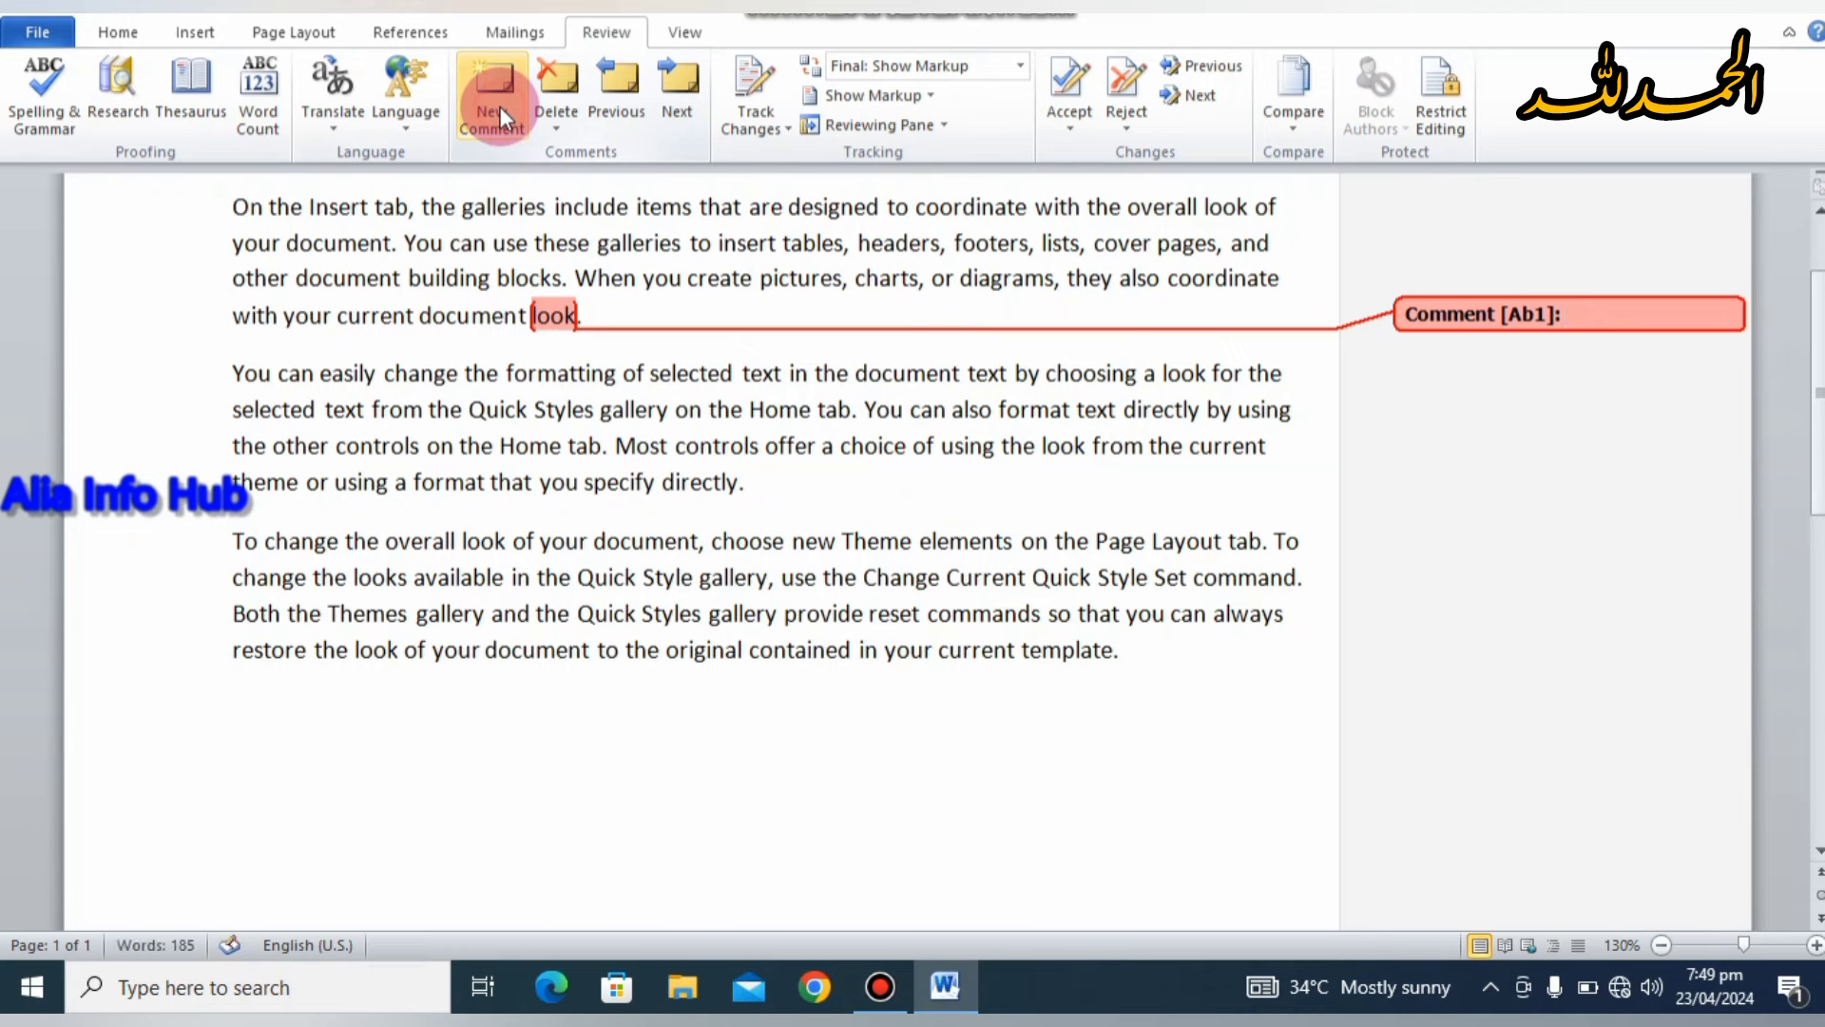
{"action": "left_click", "coordinate": [781, 372]}
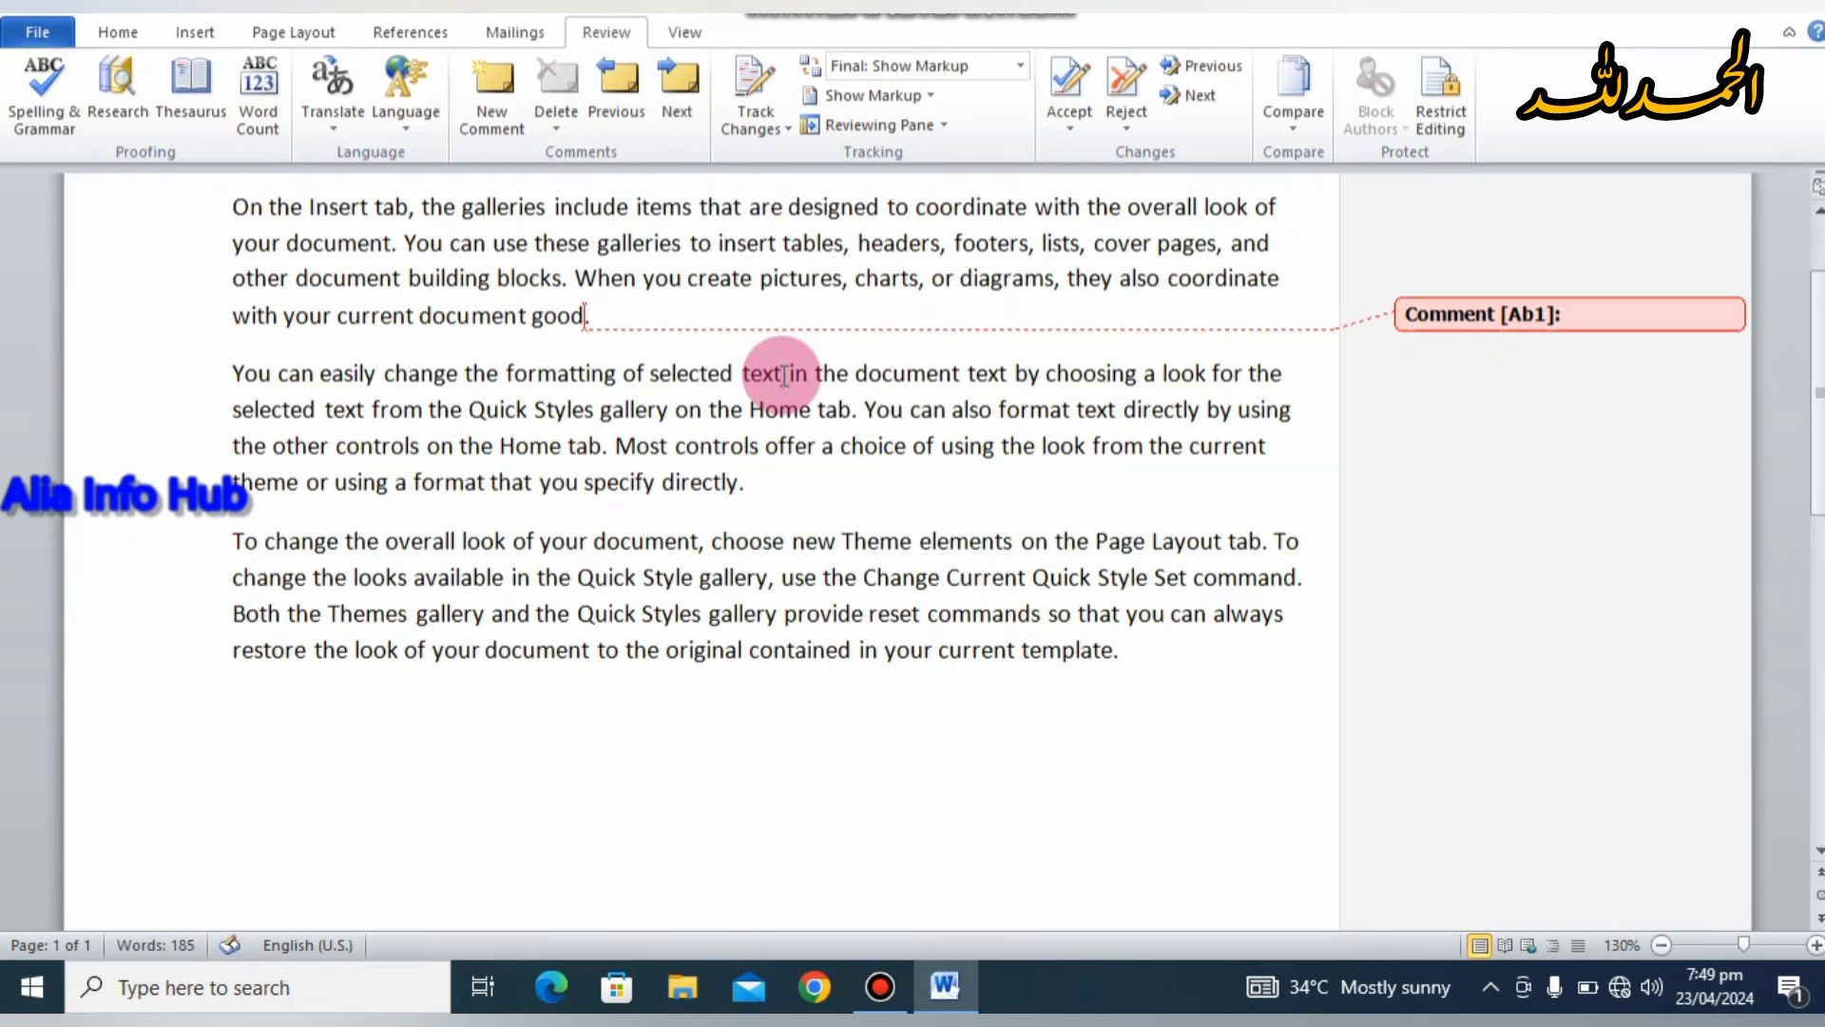
Step: Delete all comments in the document
{"action": "left_click", "coordinate": [1504, 306]}
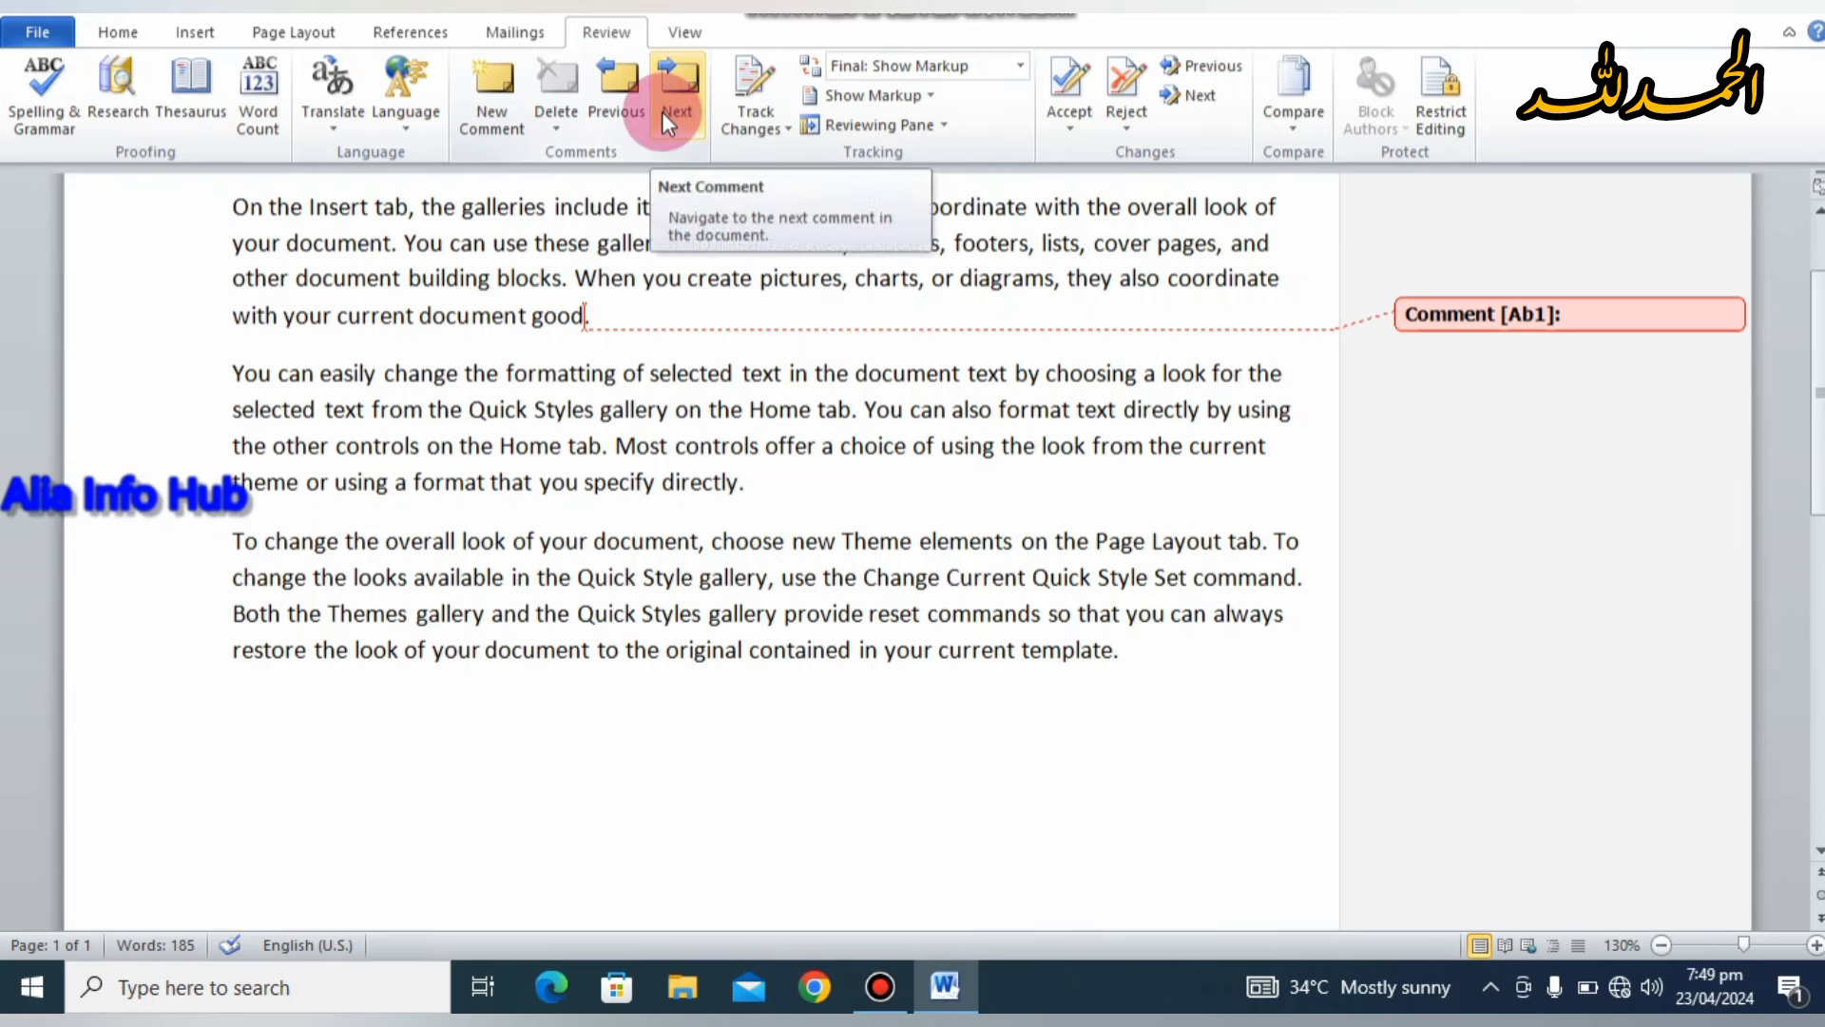
{"action": "left_click", "coordinate": [570, 120]}
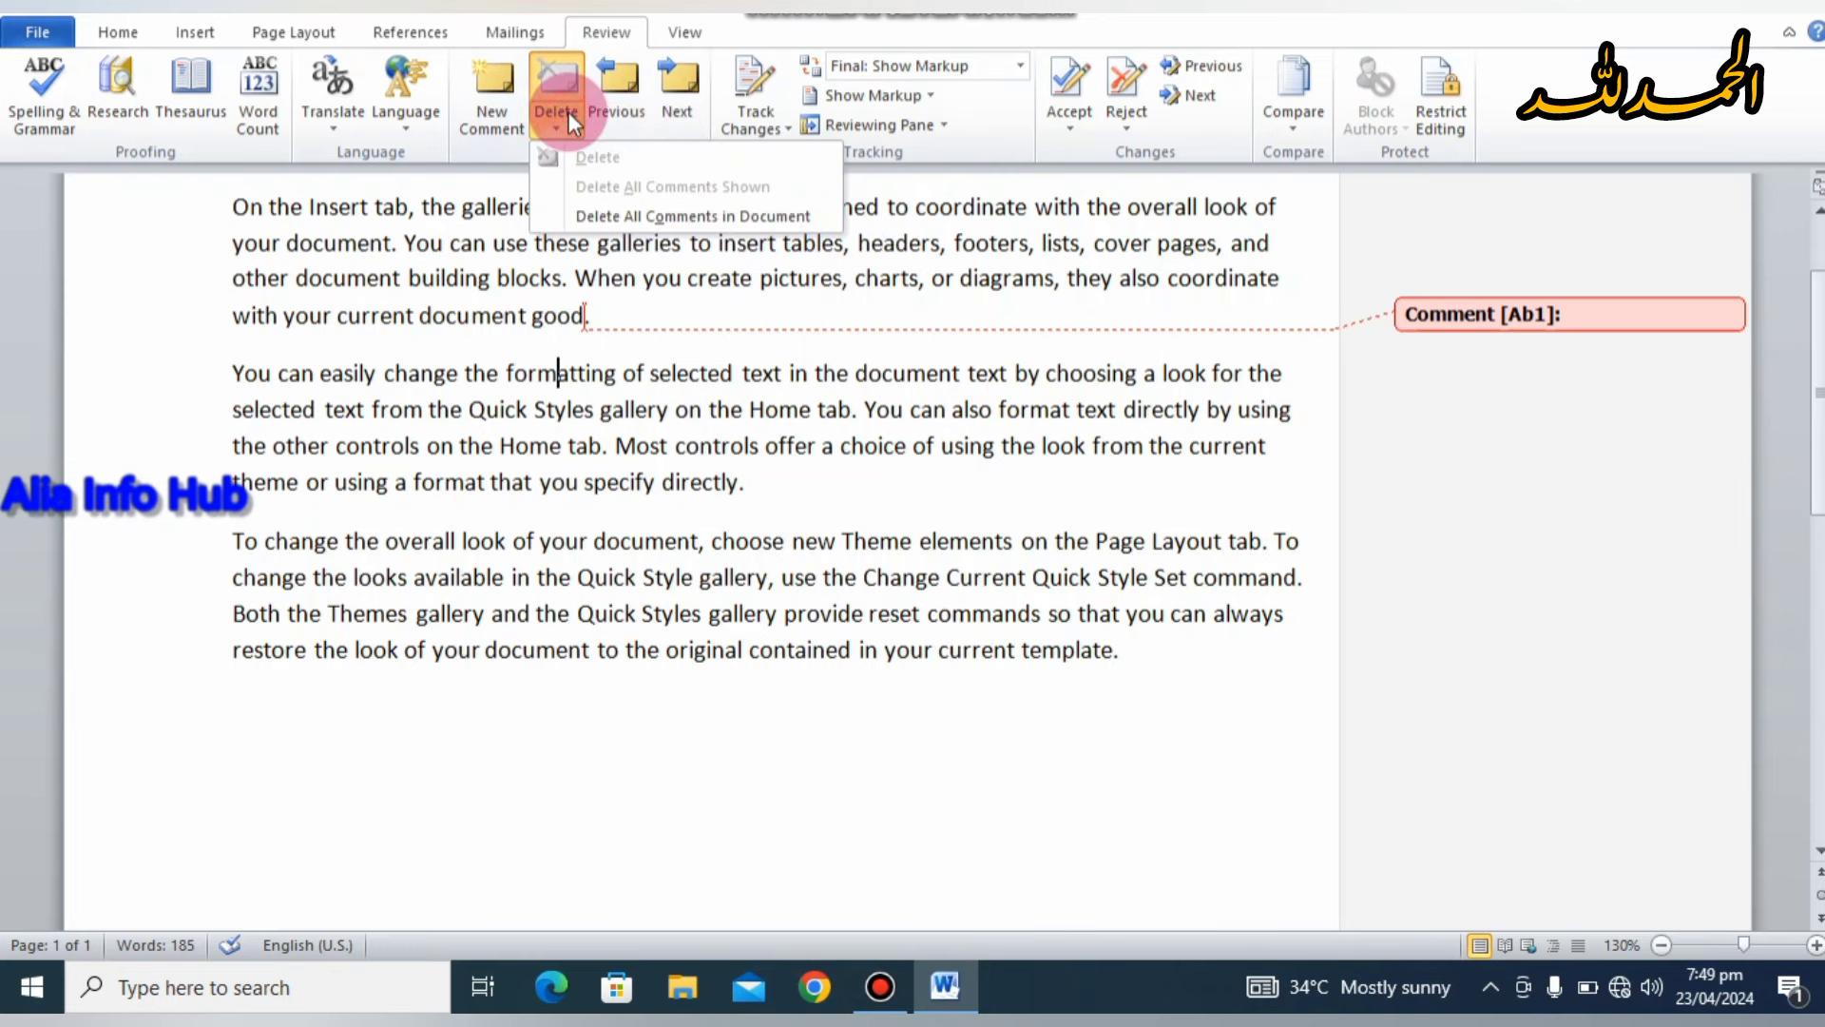
{"action": "left_click", "coordinate": [650, 218]}
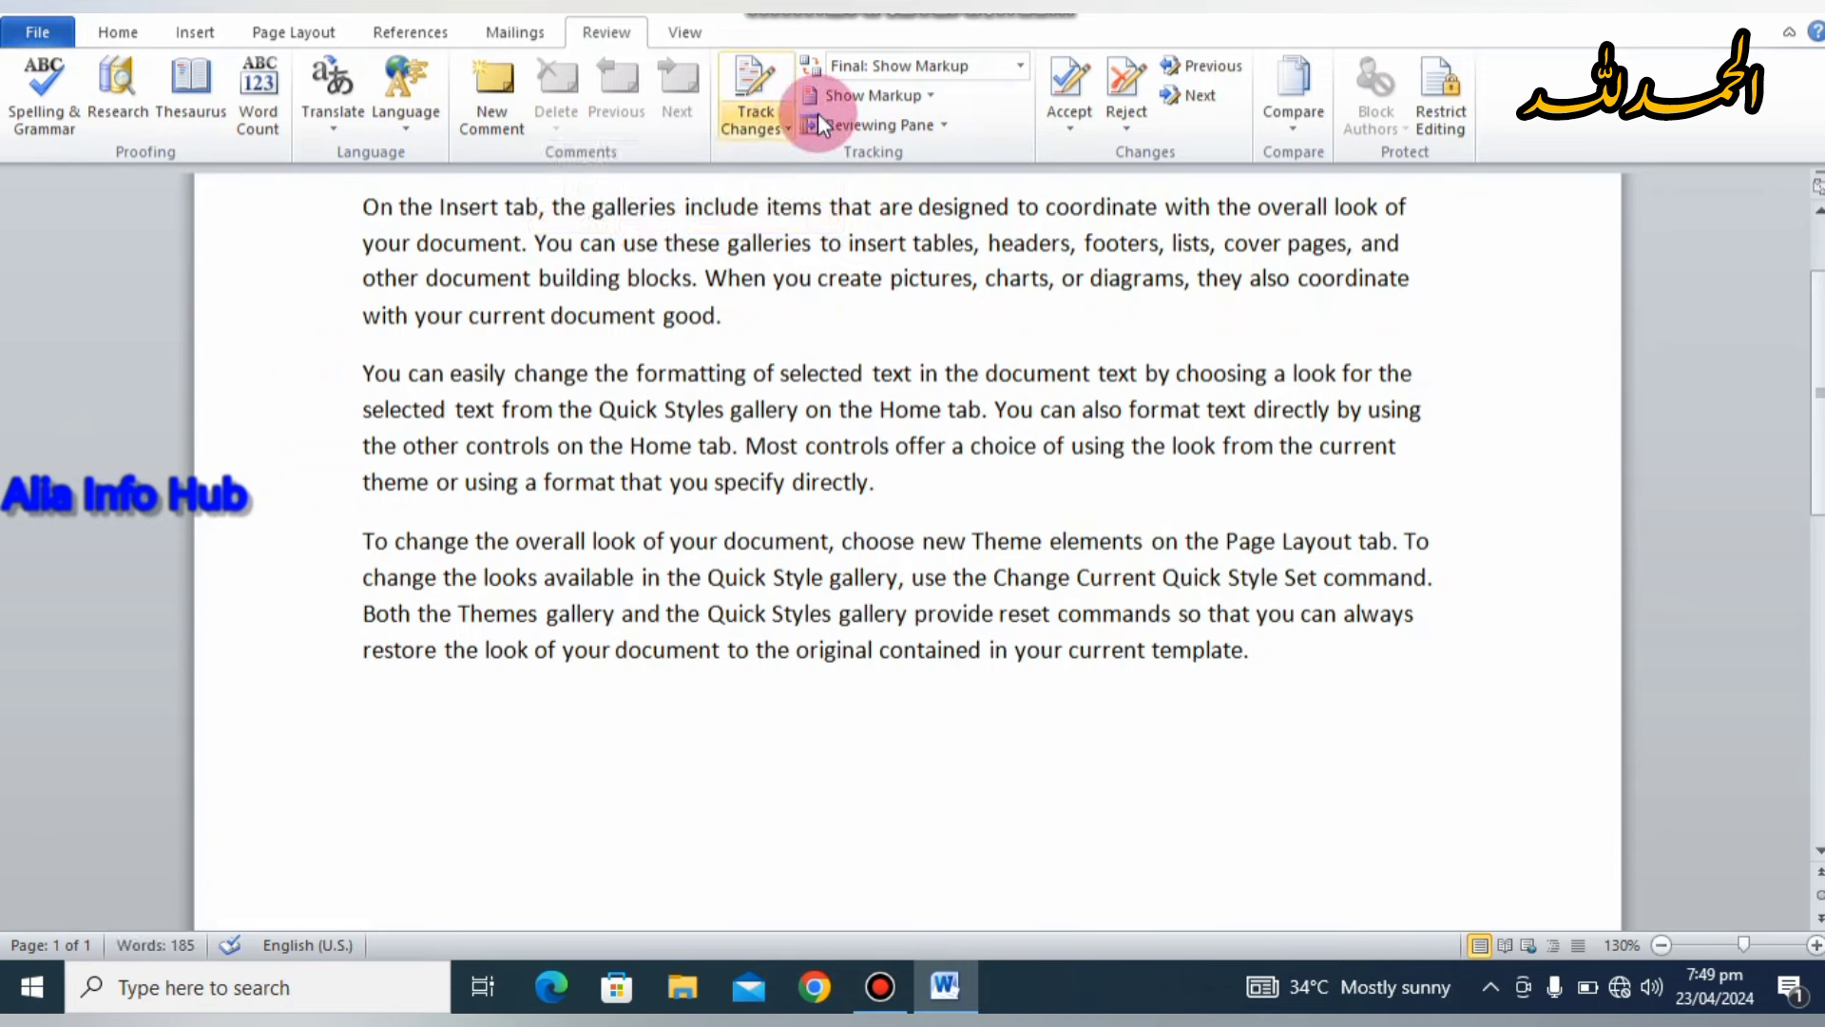
Step: Turn on Track Changes from its dropdown, with the cursor placed after 'good.'
{"action": "left_click", "coordinate": [786, 117]}
{"action": "left_click", "coordinate": [785, 117]}
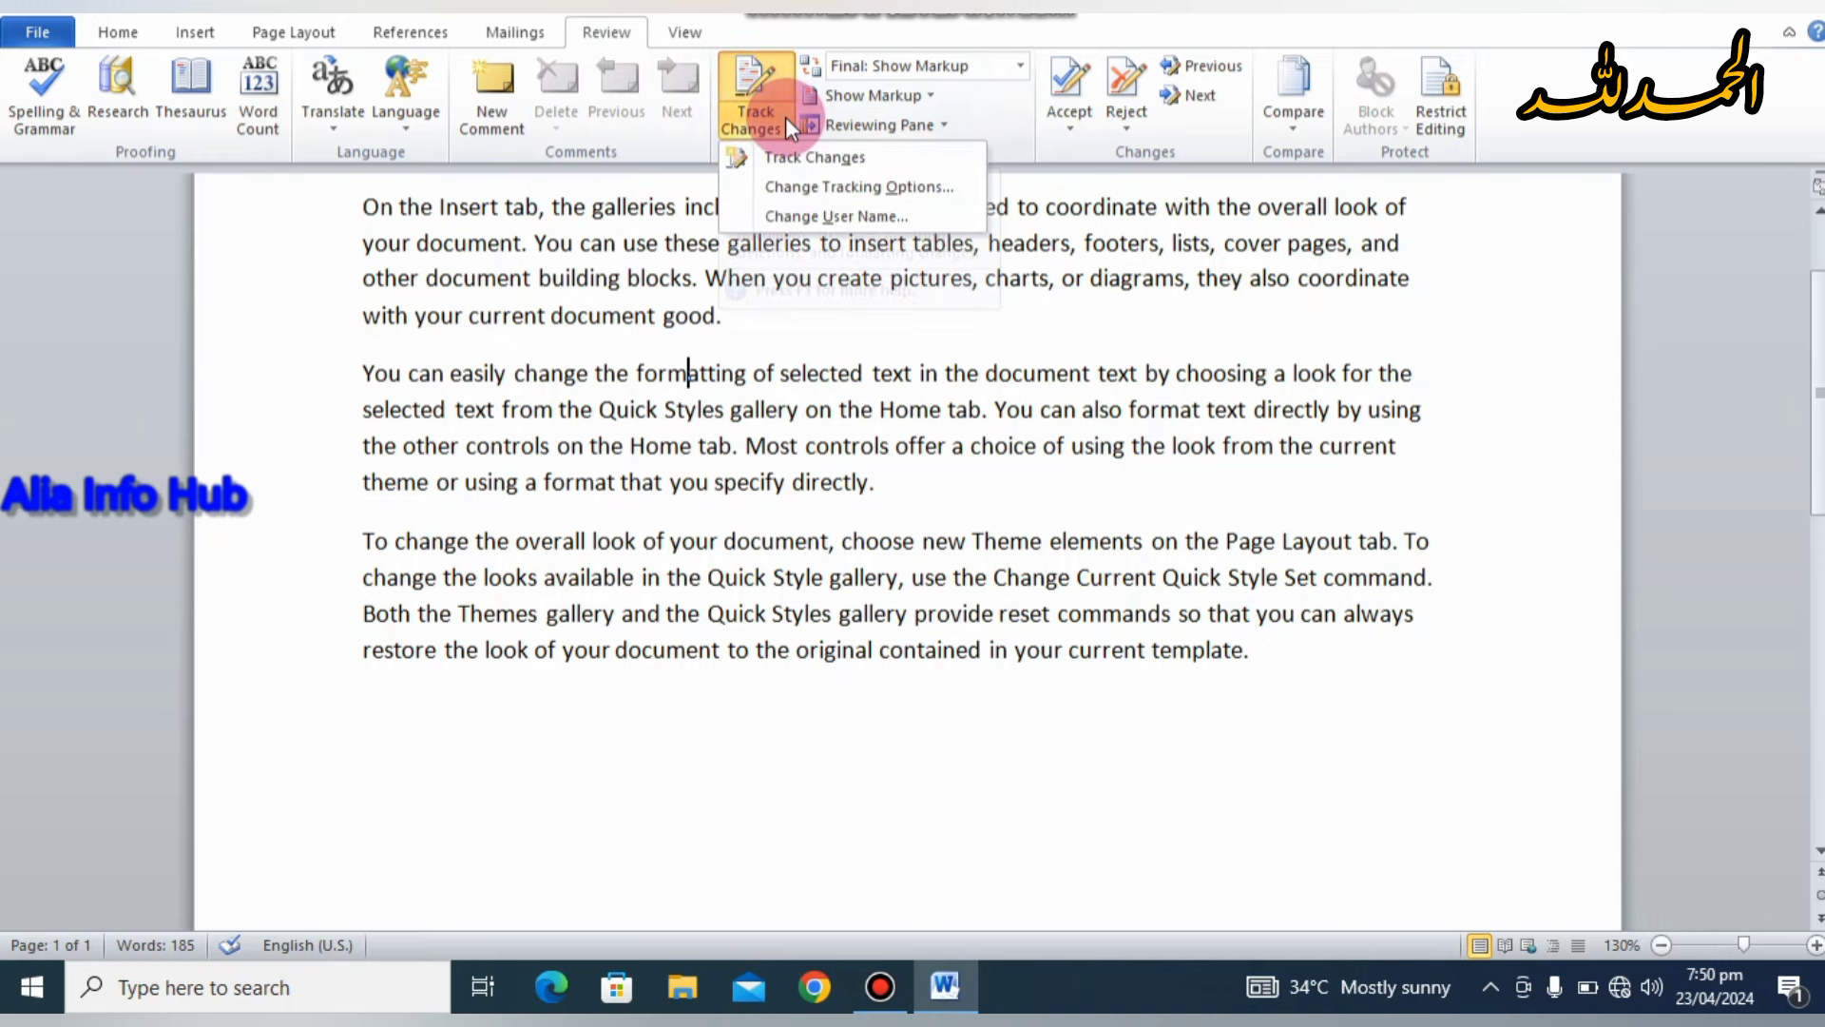
{"action": "left_click", "coordinate": [702, 277]}
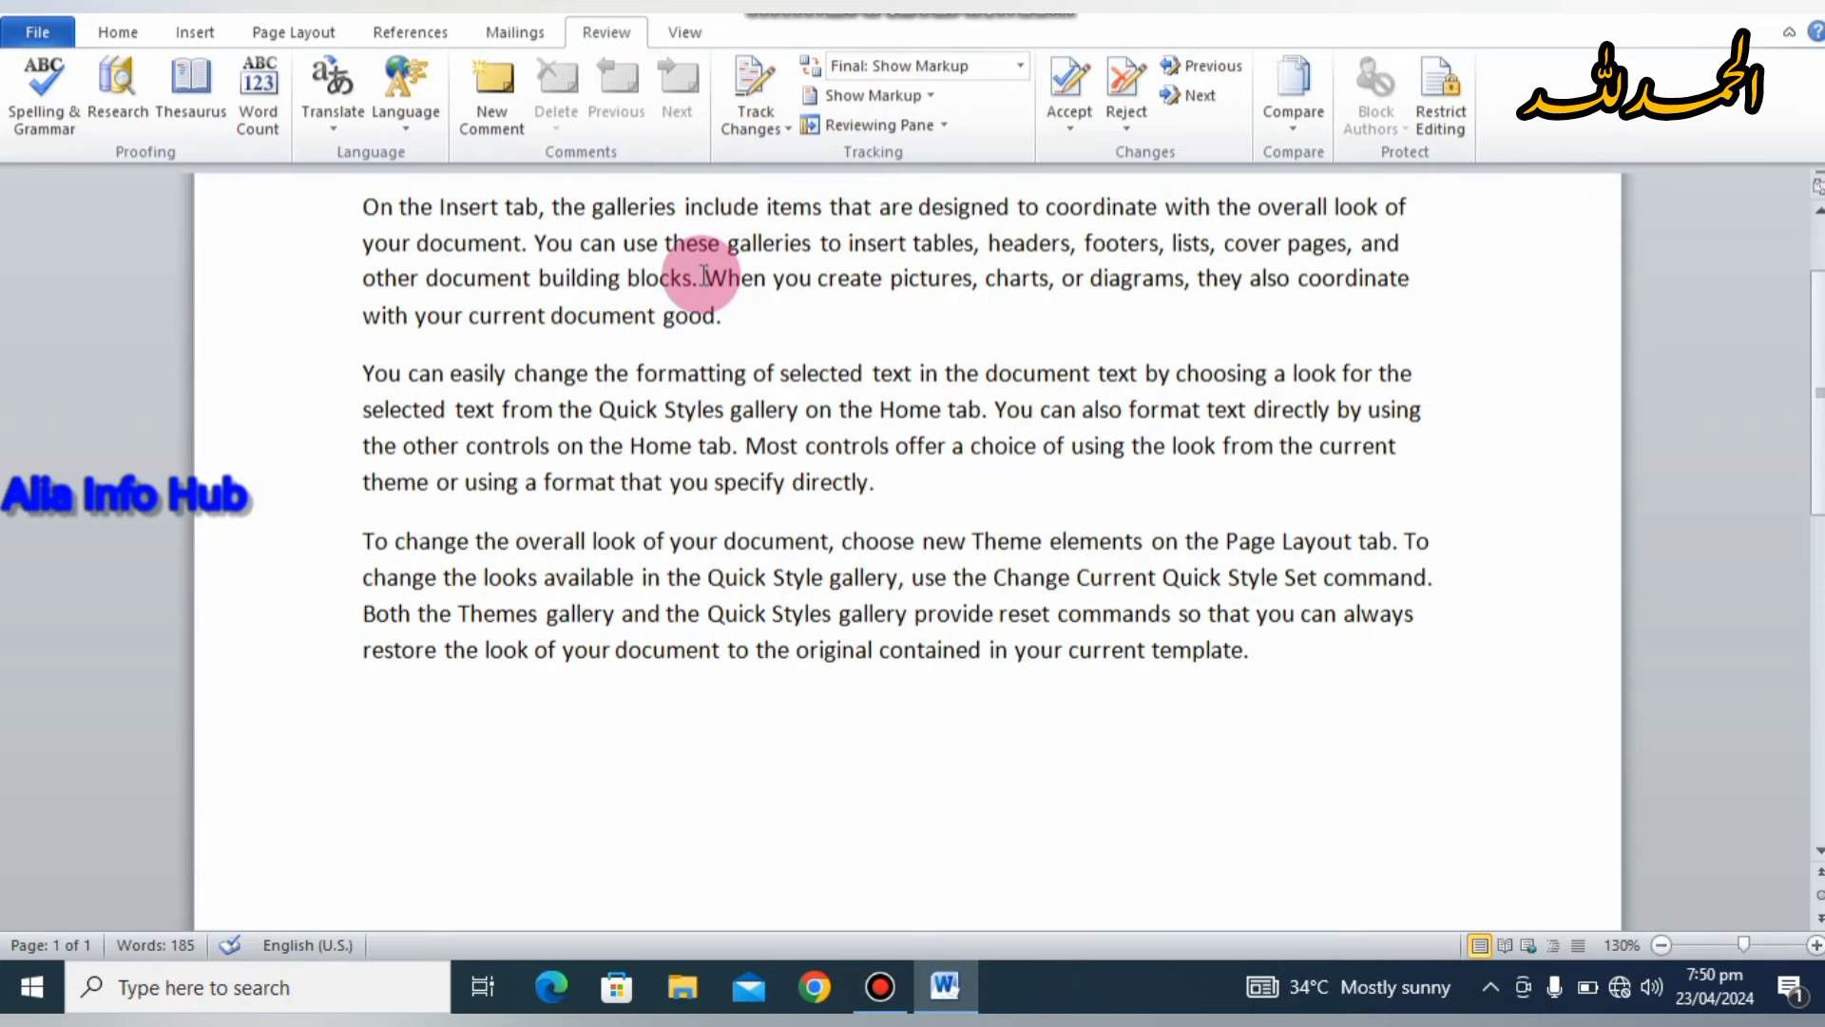
{"action": "left_click", "coordinate": [739, 114]}
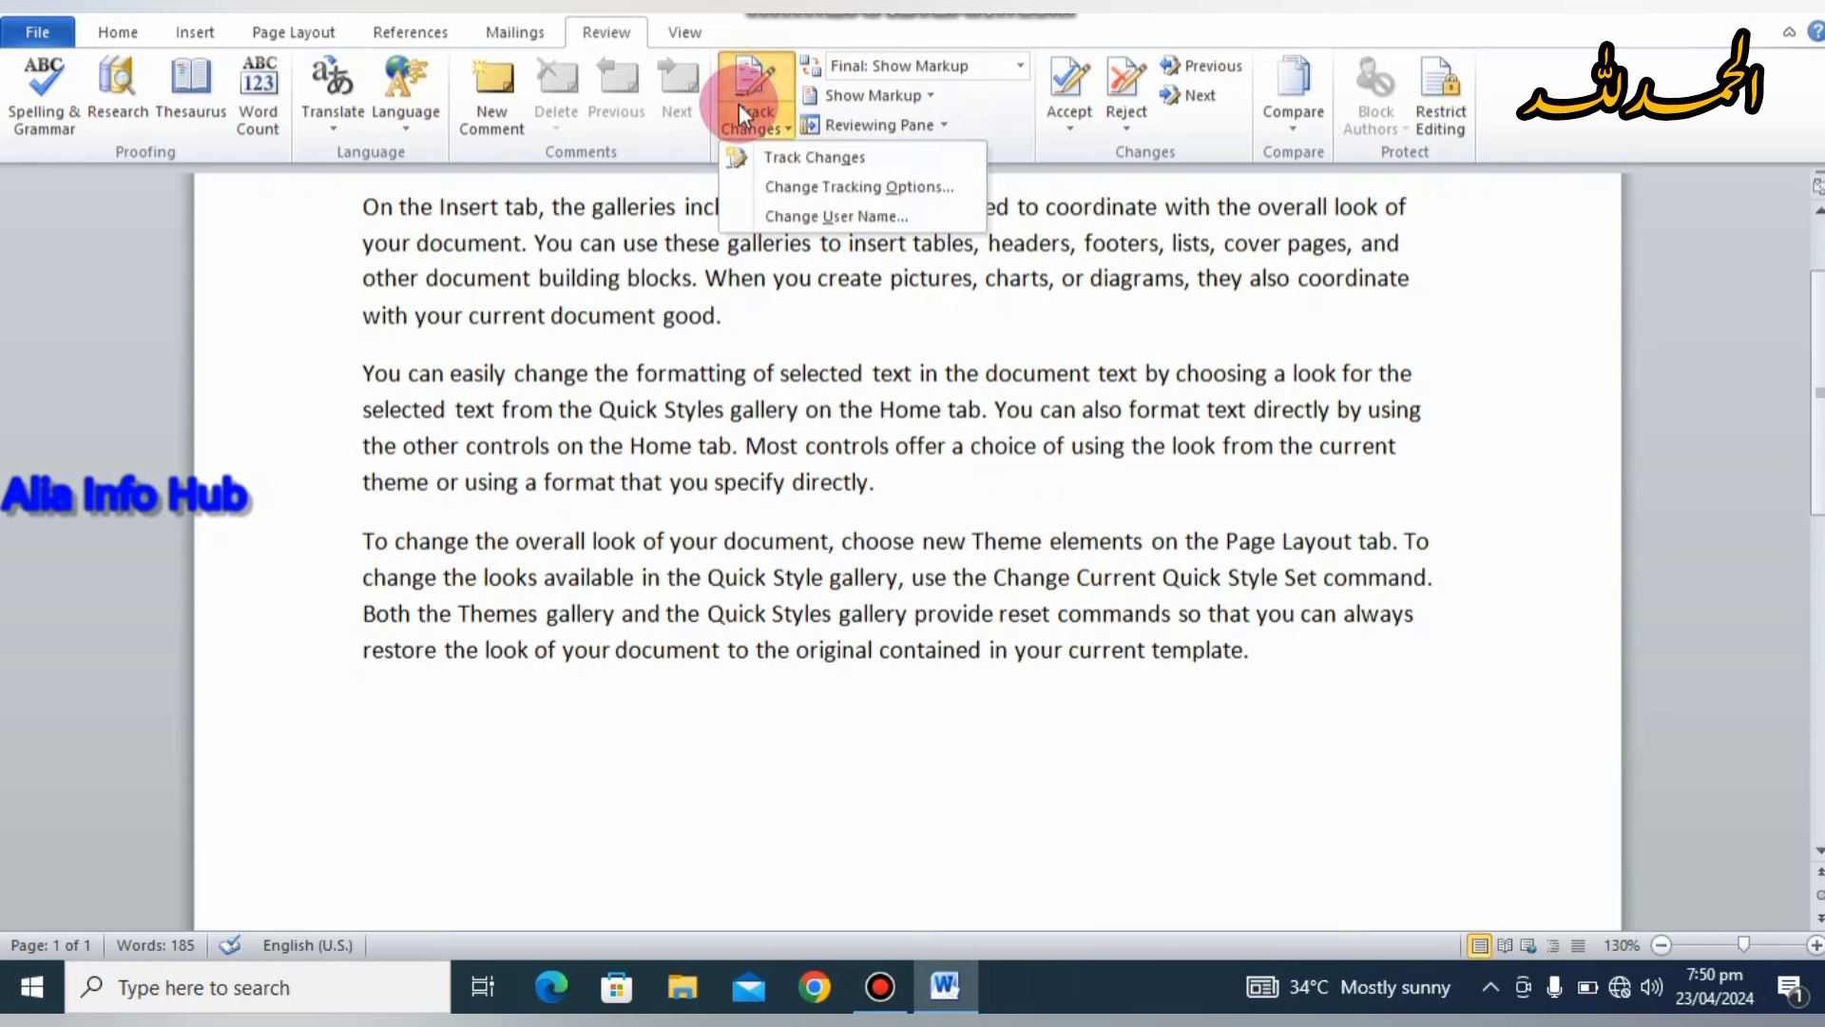
{"action": "left_click", "coordinate": [782, 157]}
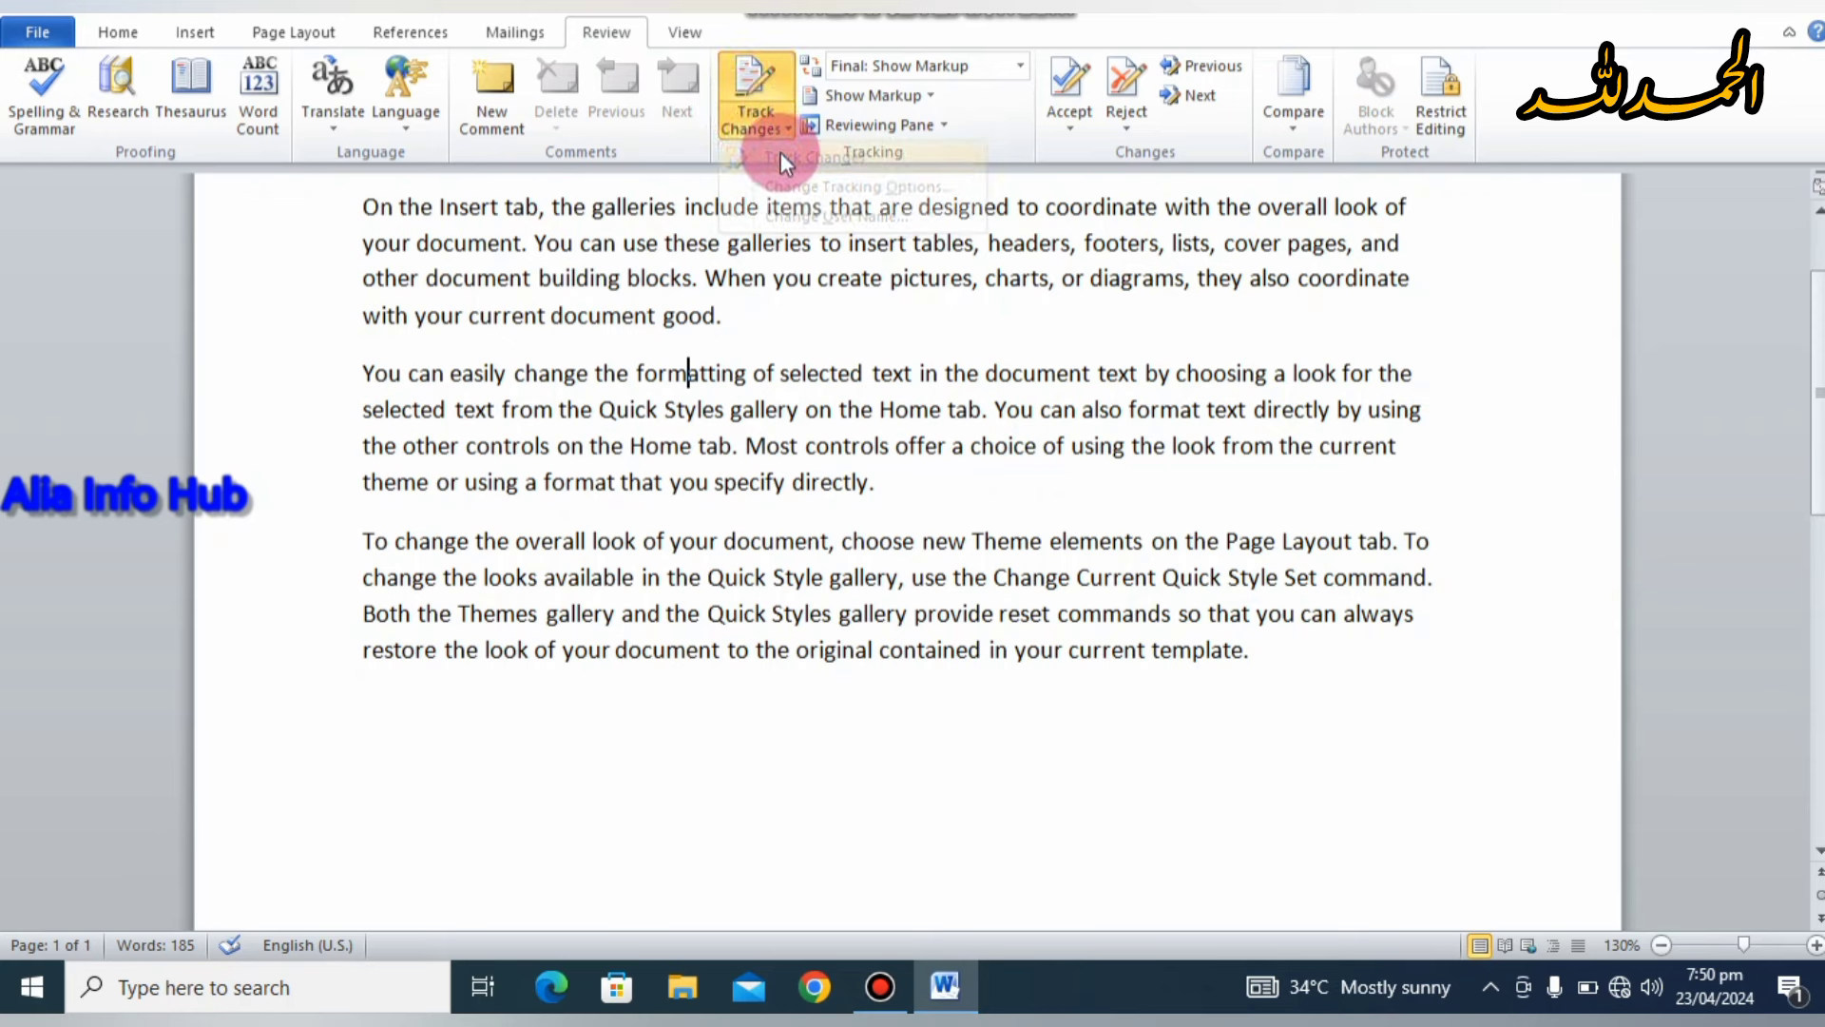
{"action": "left_click", "coordinate": [739, 331]}
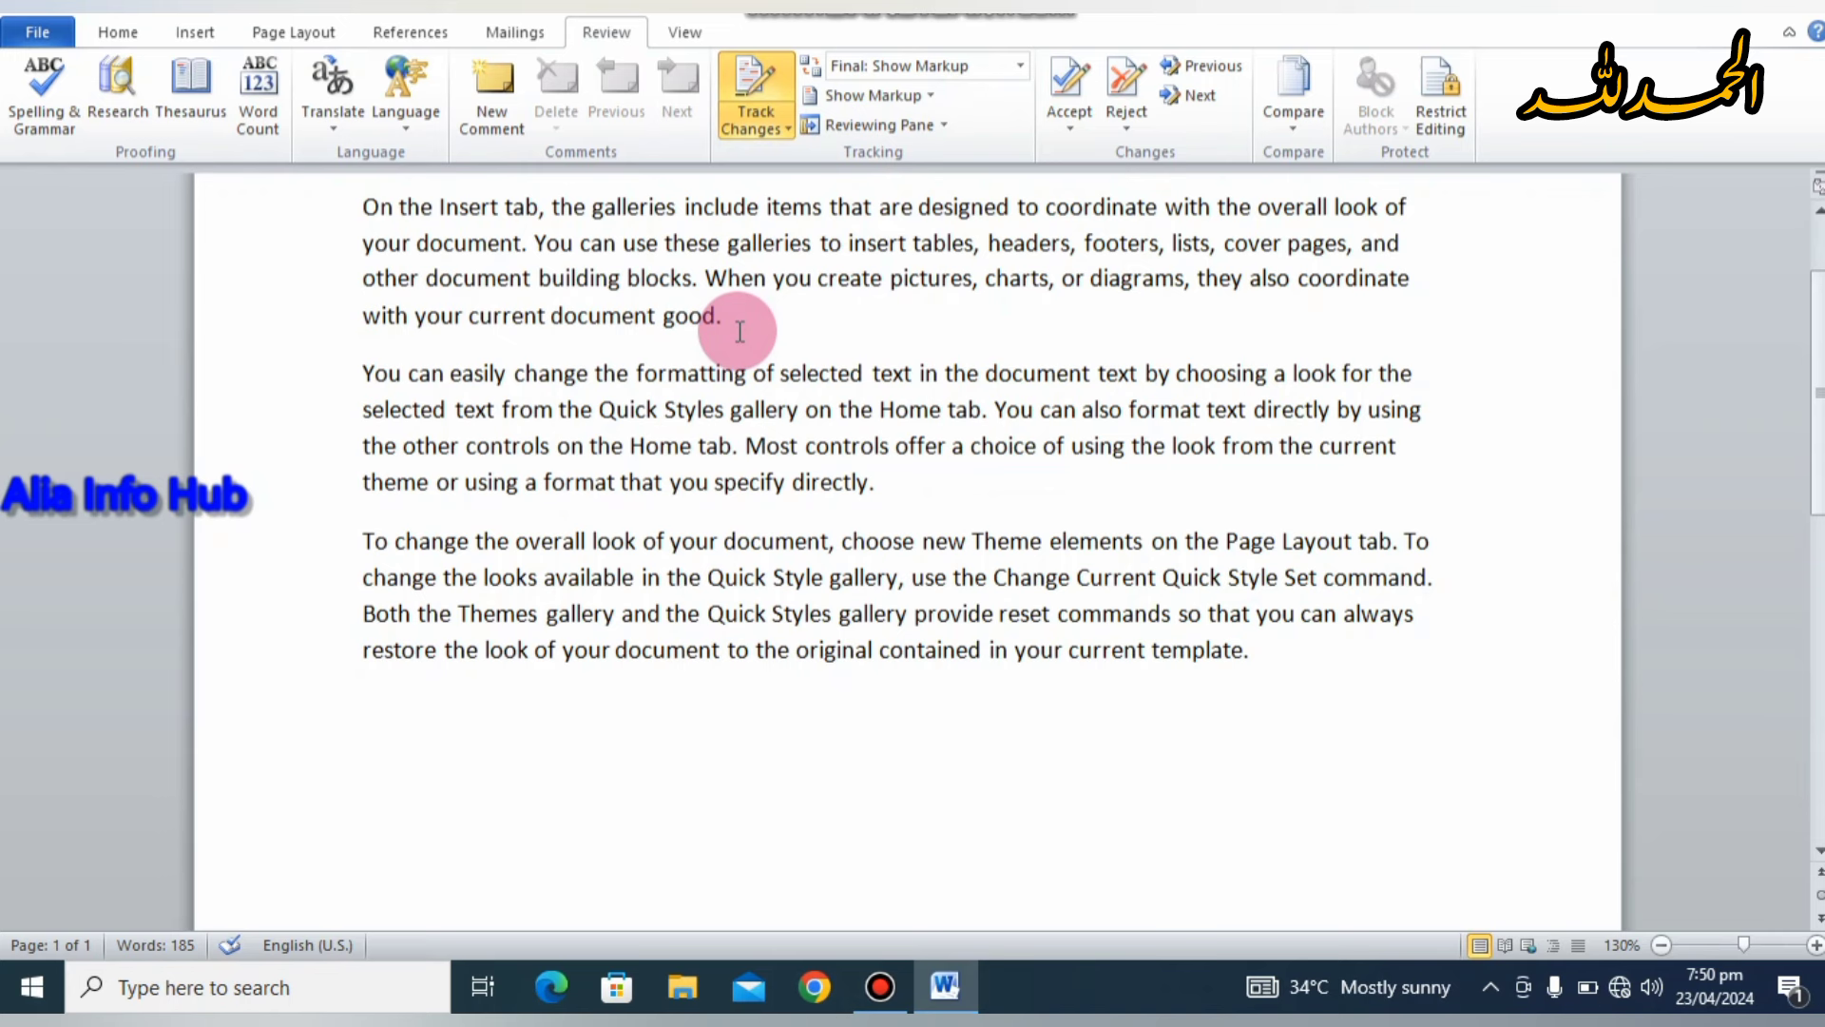
{"action": "type", "text": "the"}
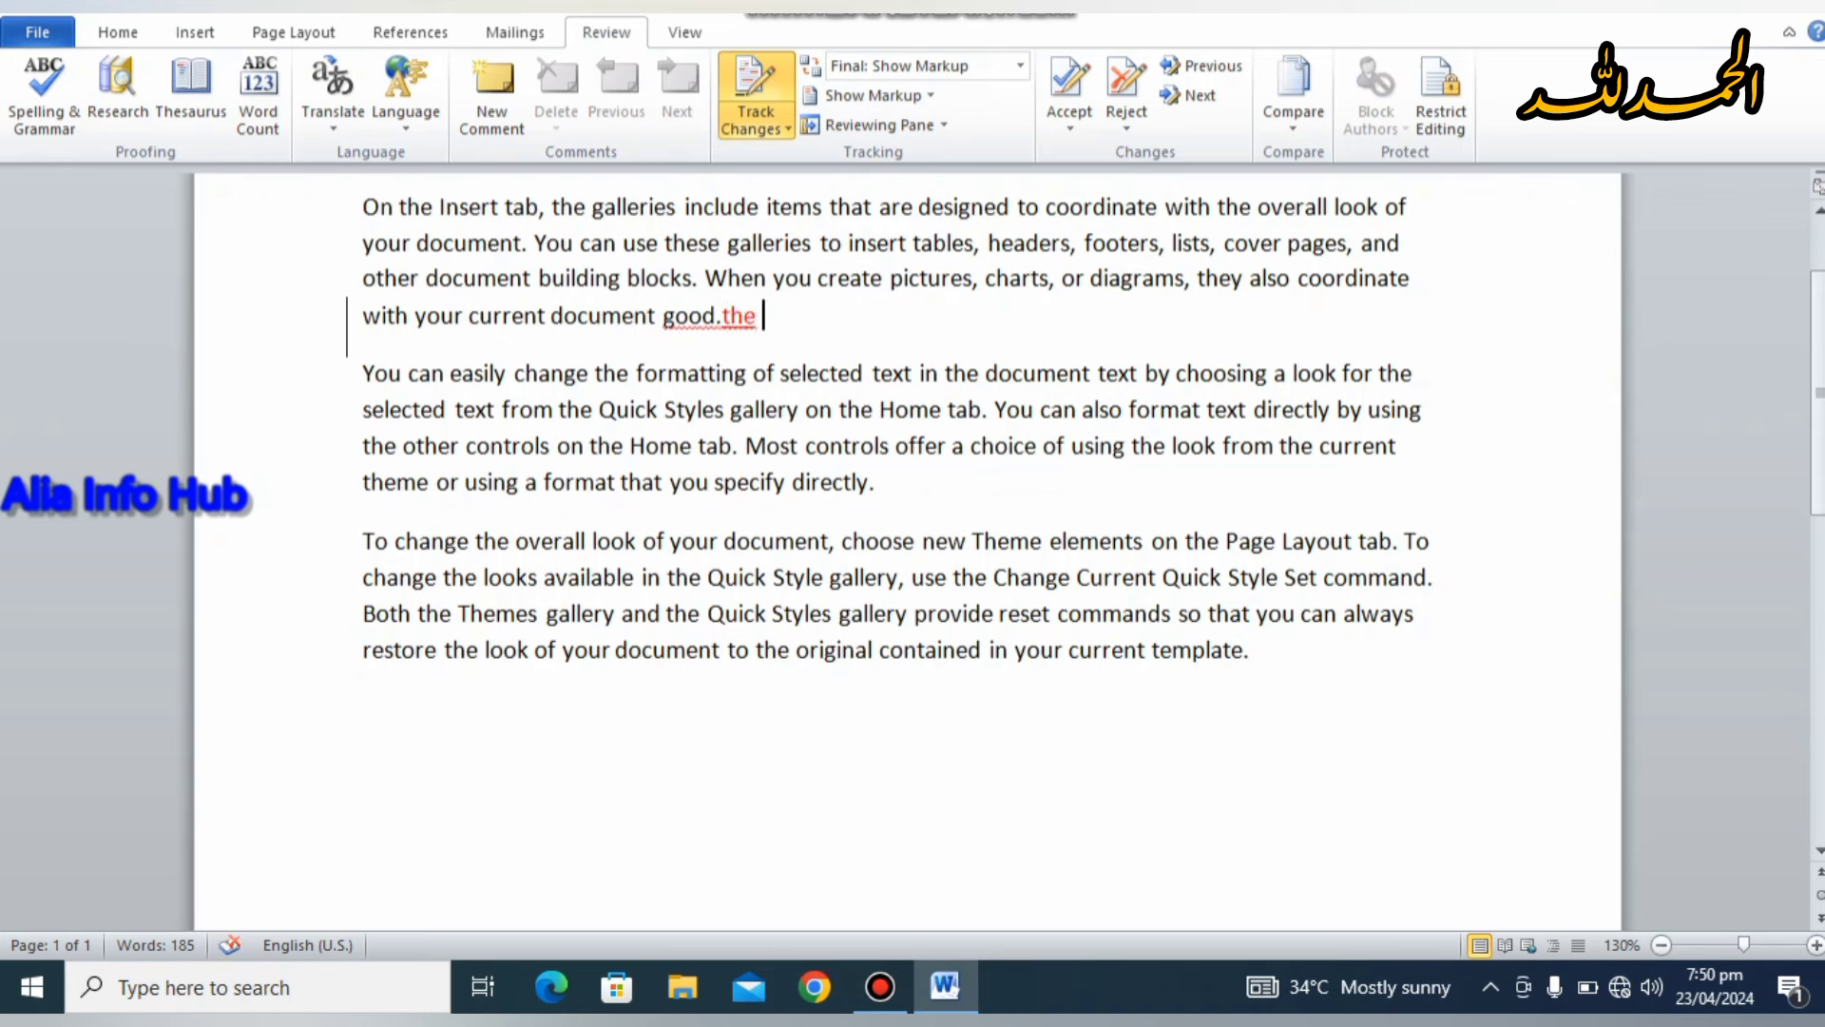
{"action": "type", "text": " ggusi"}
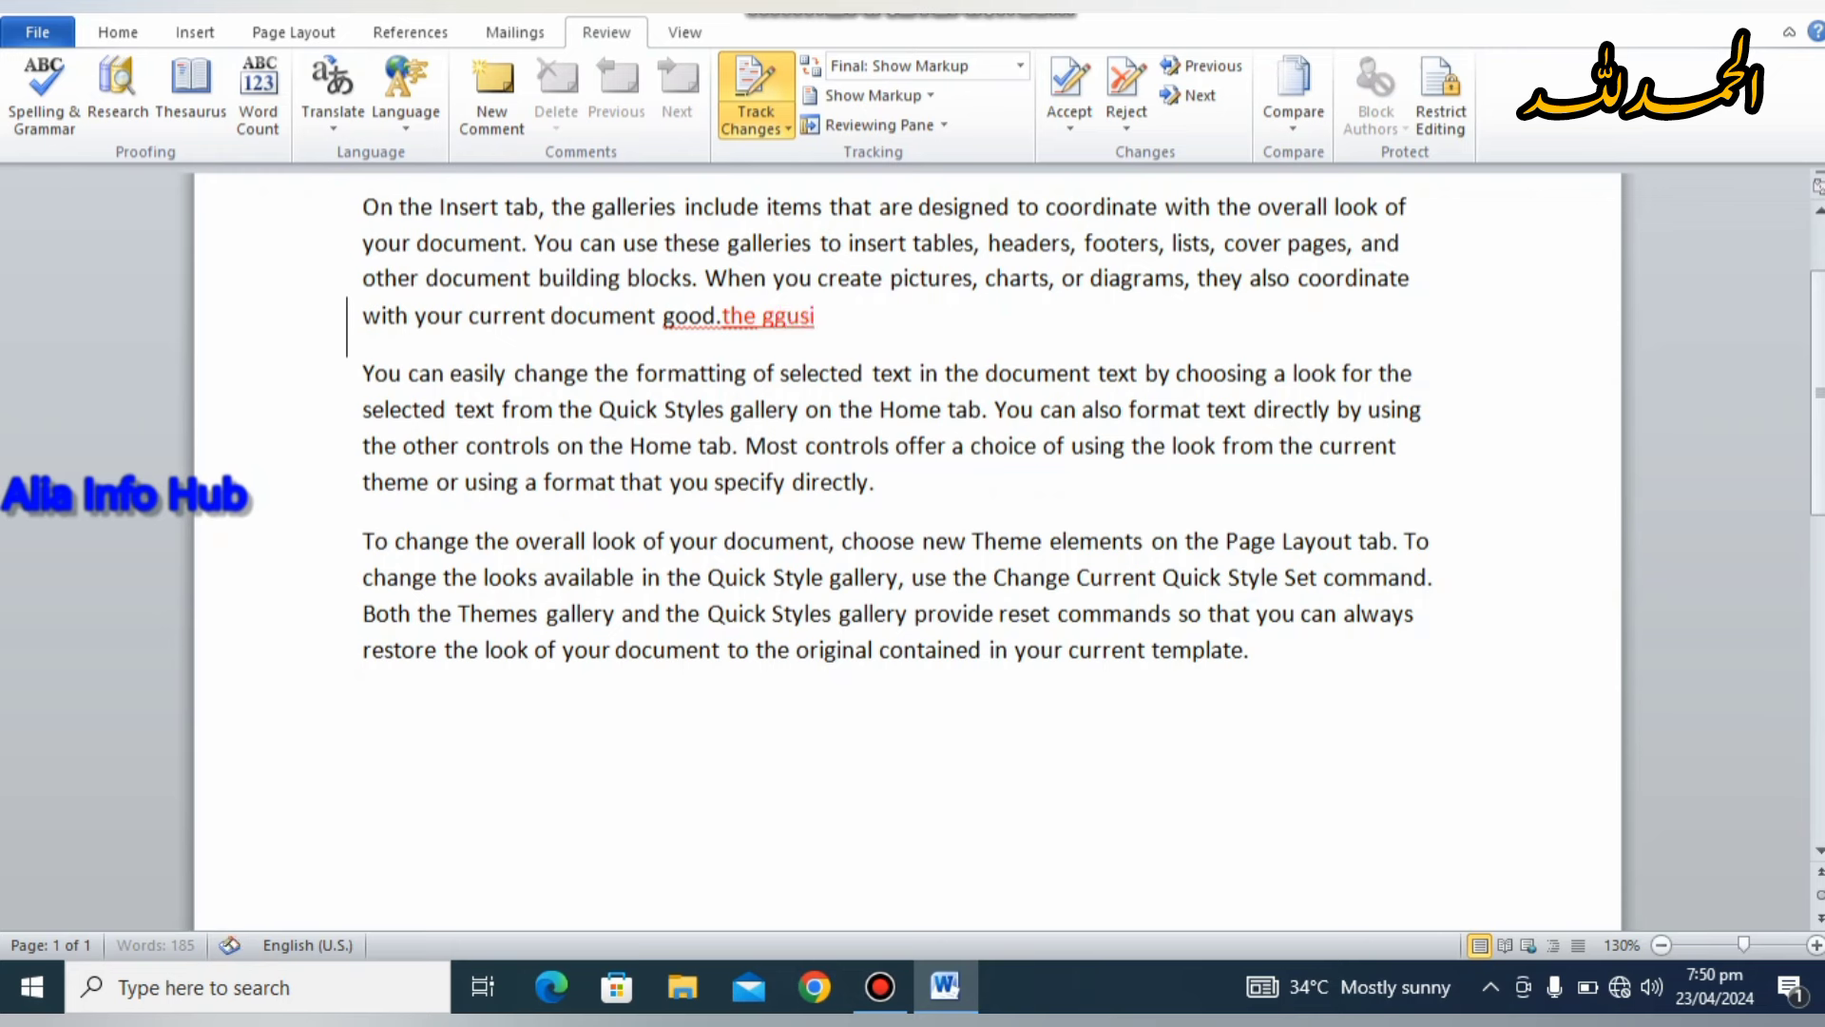
{"action": "type", "text": " gyuiushi gii"}
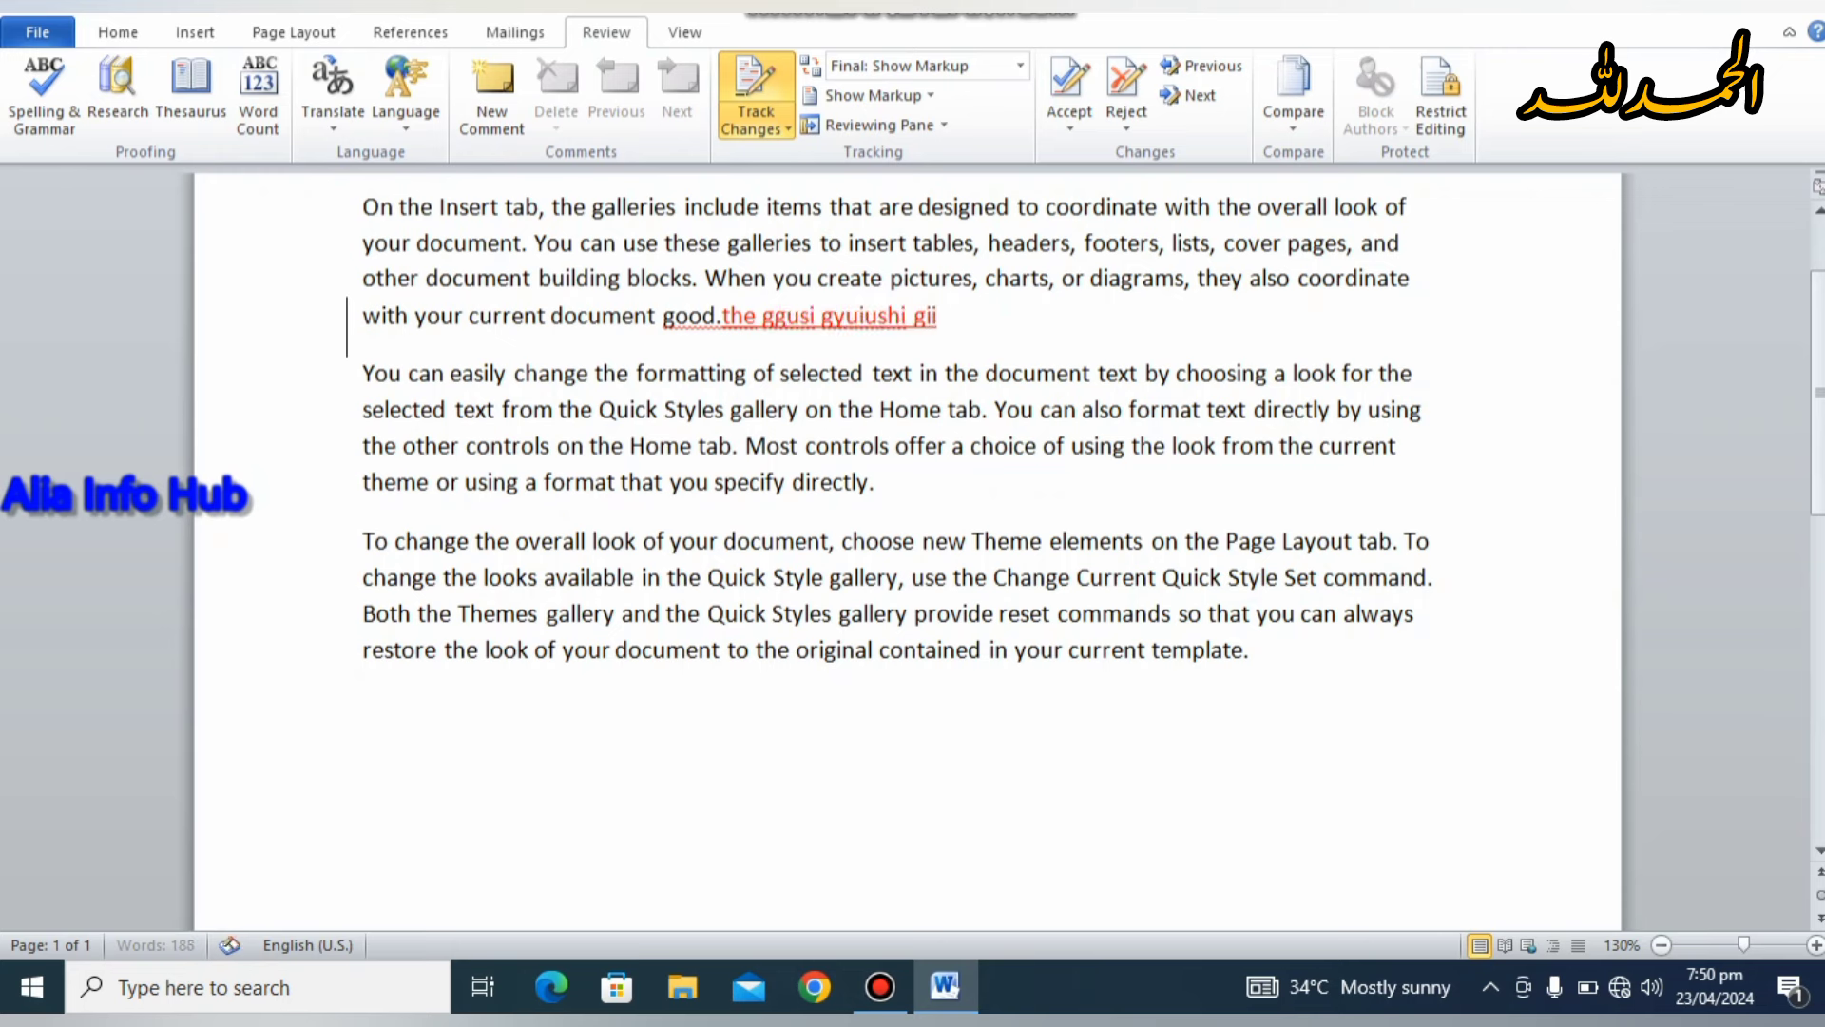
{"action": "type", "text": " hji"}
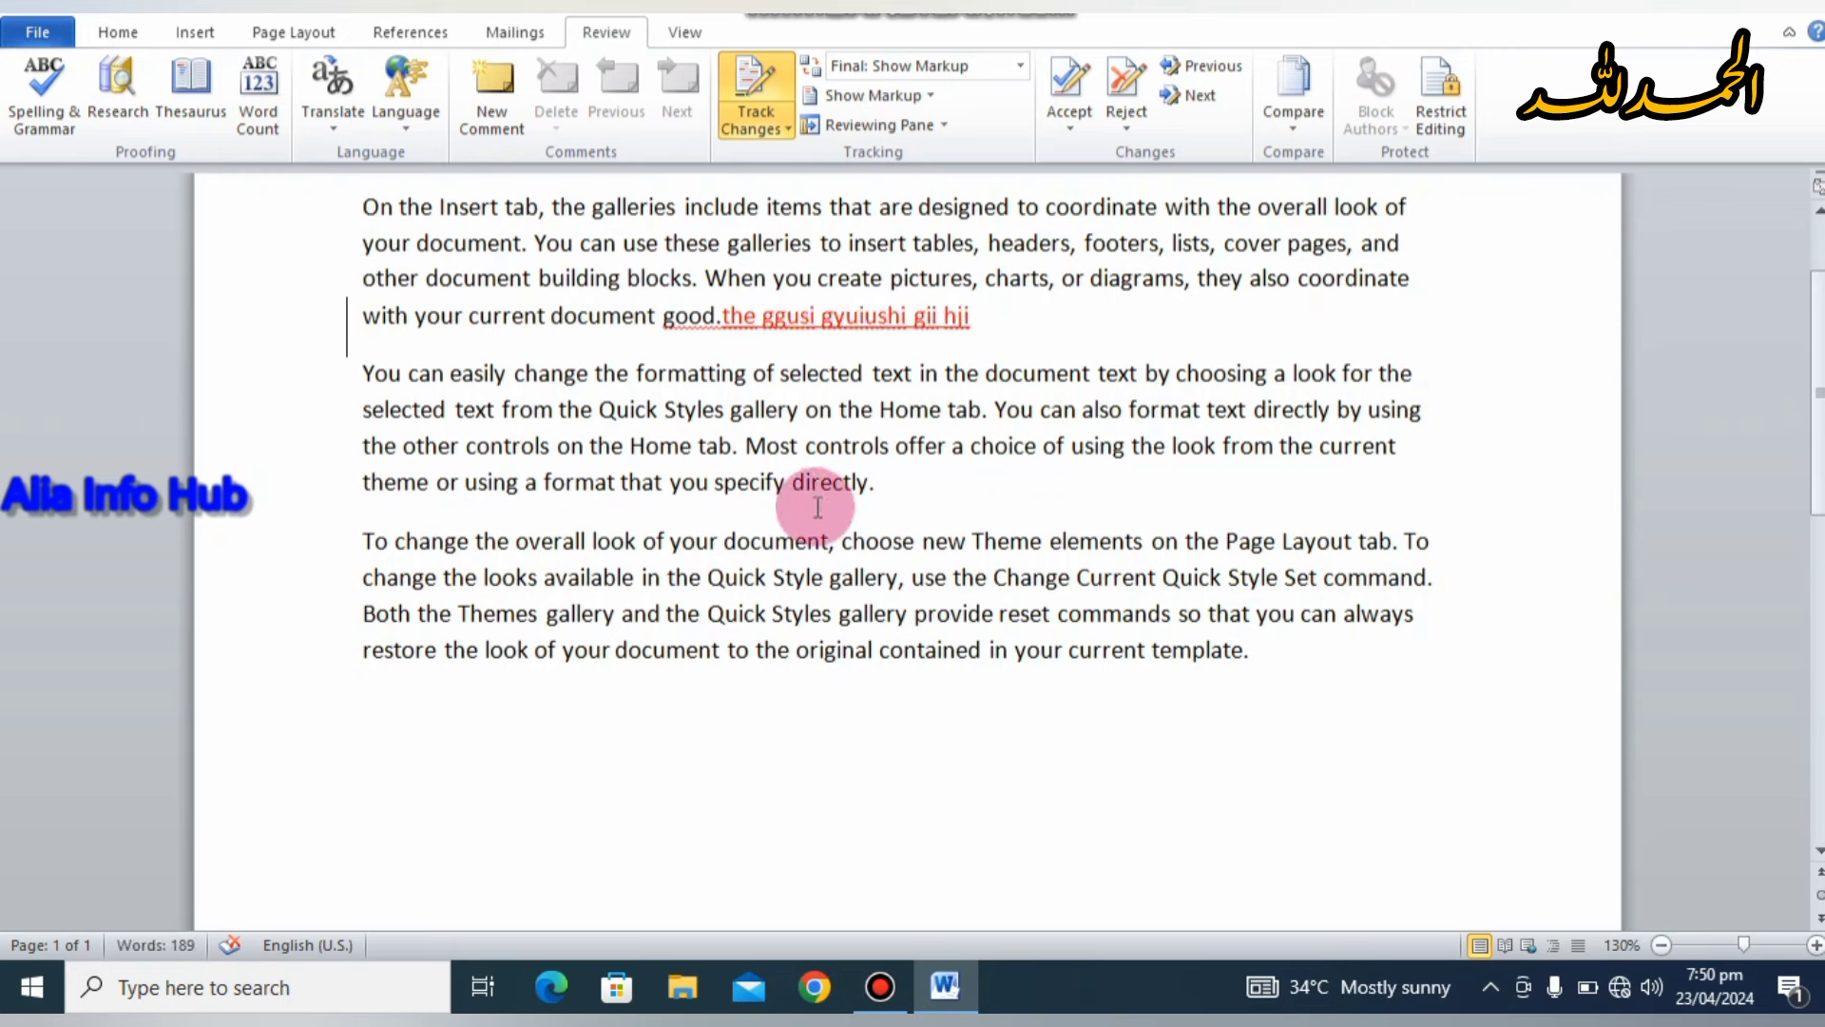
{"action": "left_click", "coordinate": [898, 490]}
{"action": "type", "text": "jjwio "}
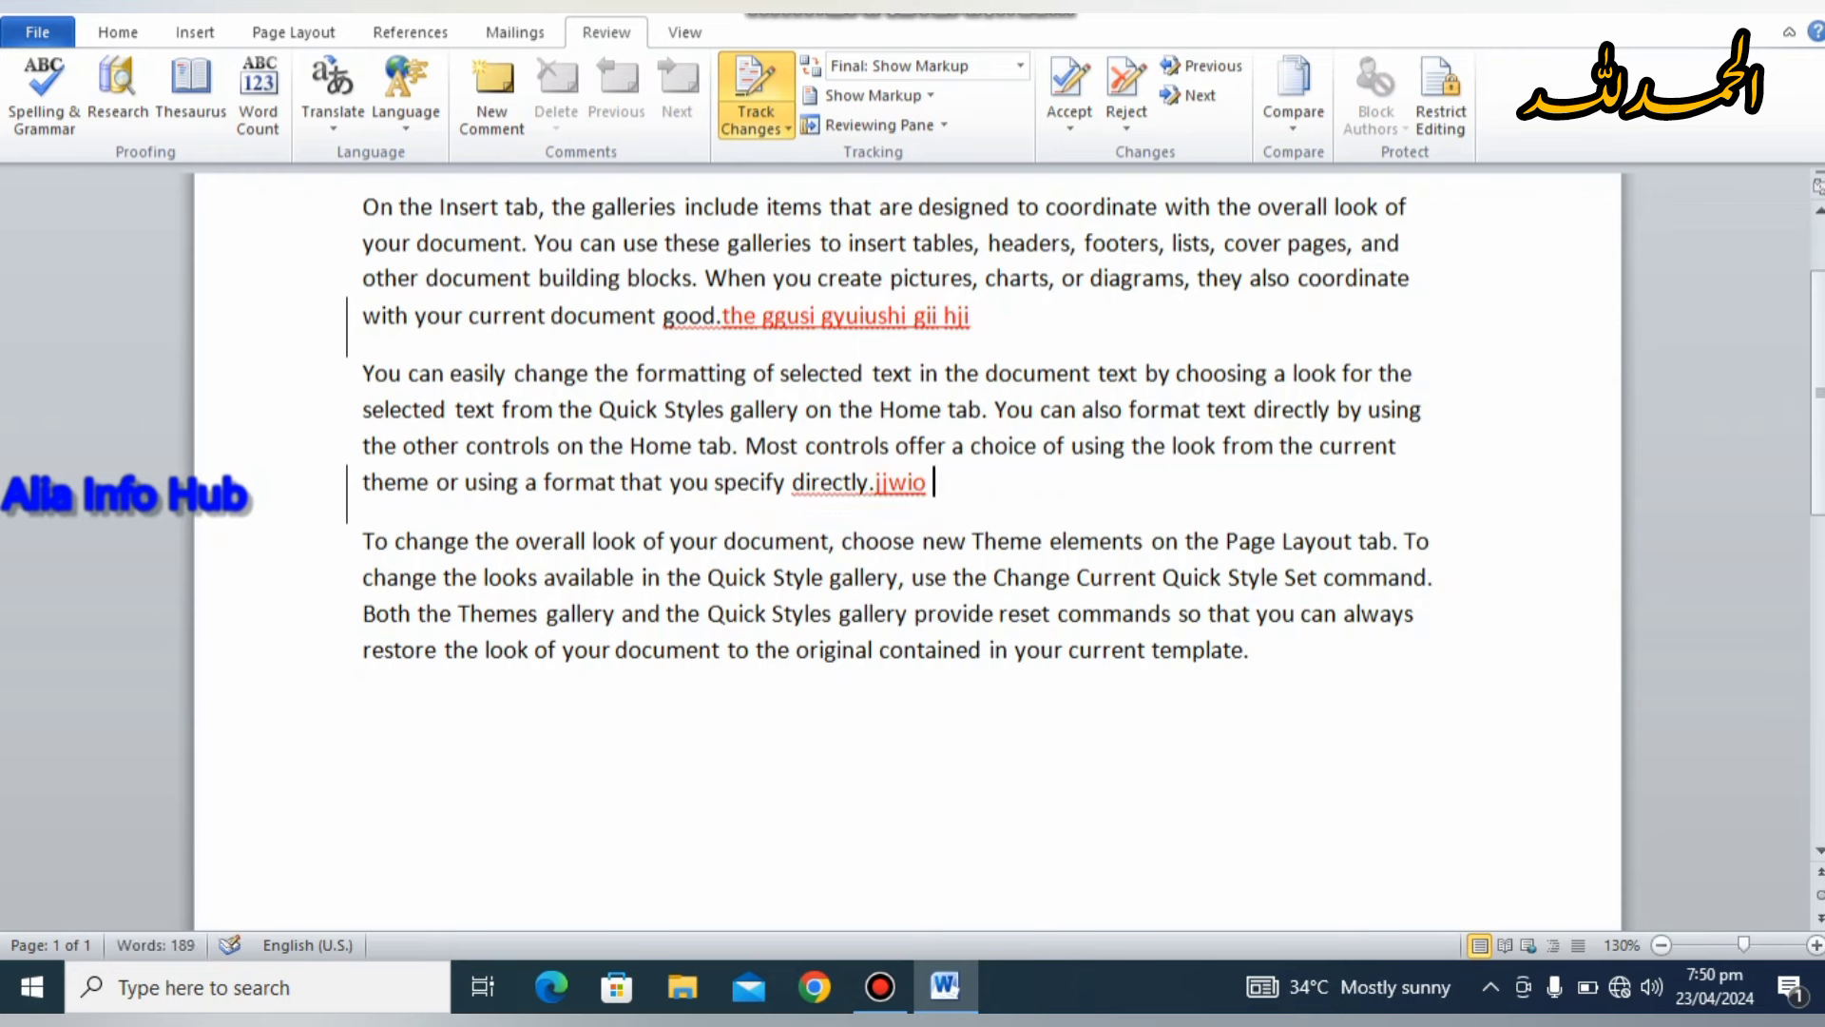
{"action": "type", "text": "nswjo wjwhiwj"}
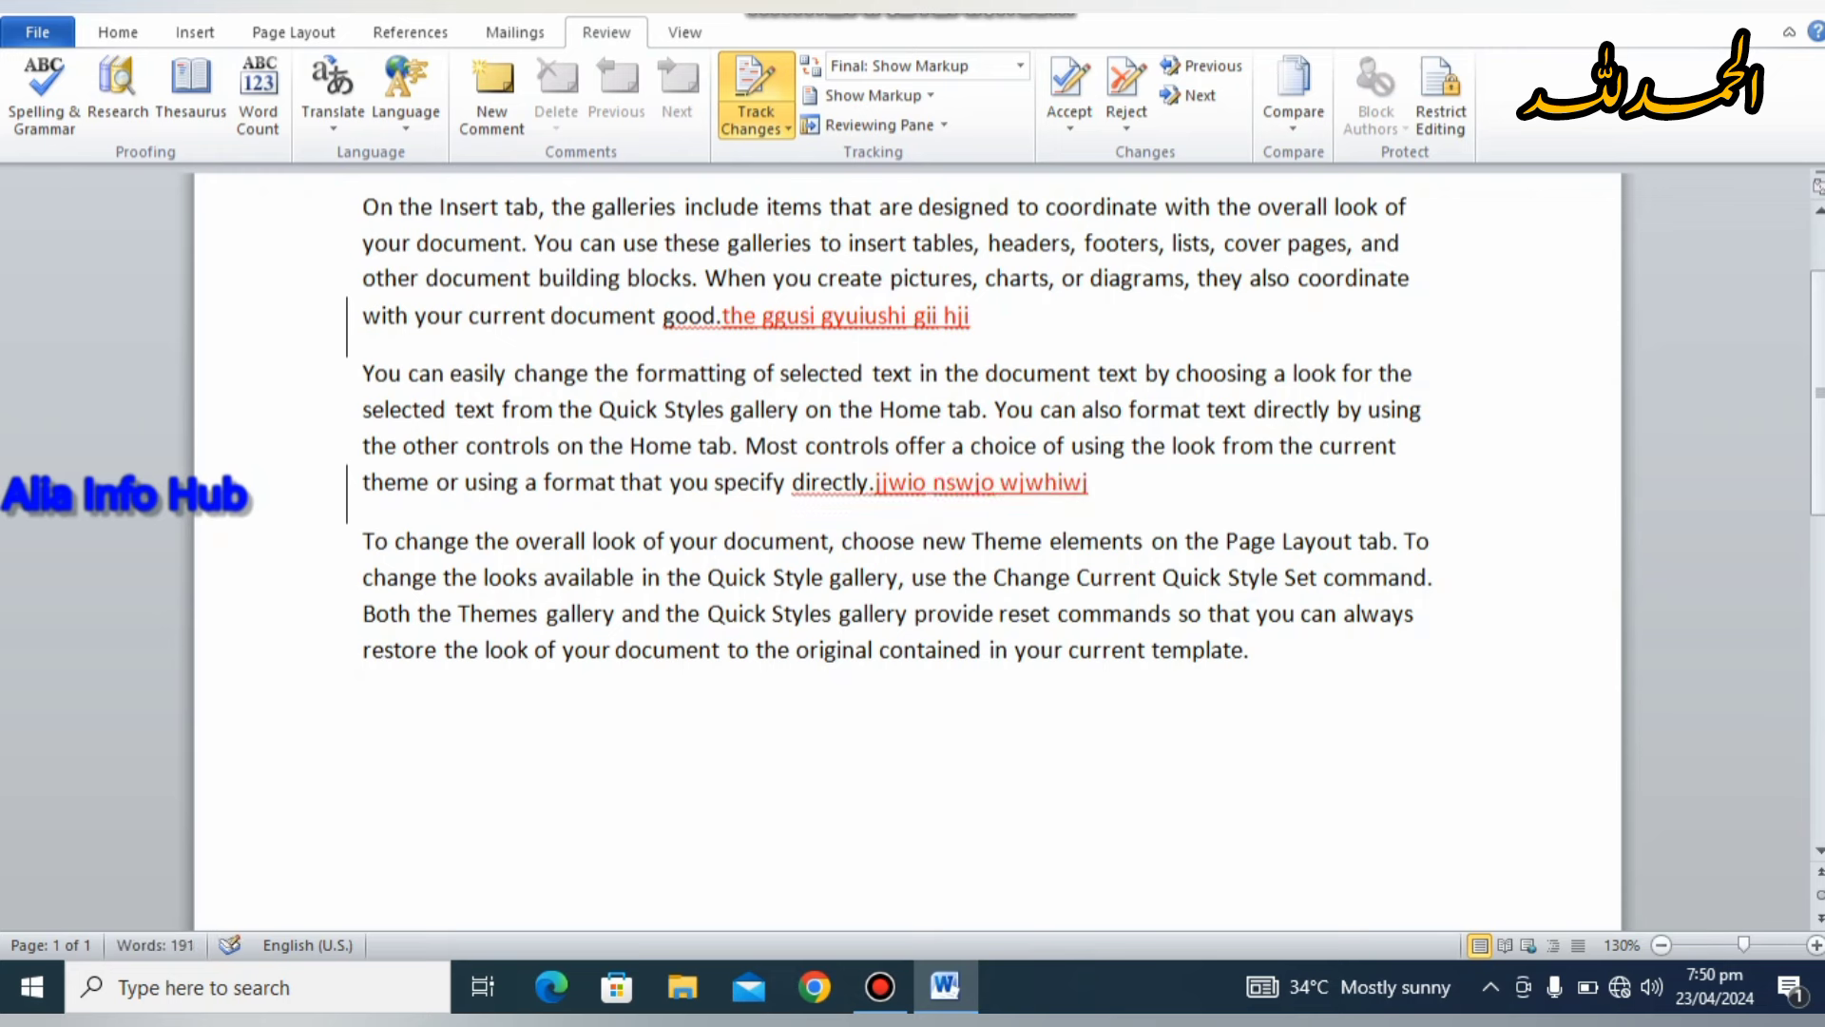
{"action": "left_click", "coordinate": [1272, 650]}
{"action": "type", "text": "wdd"}
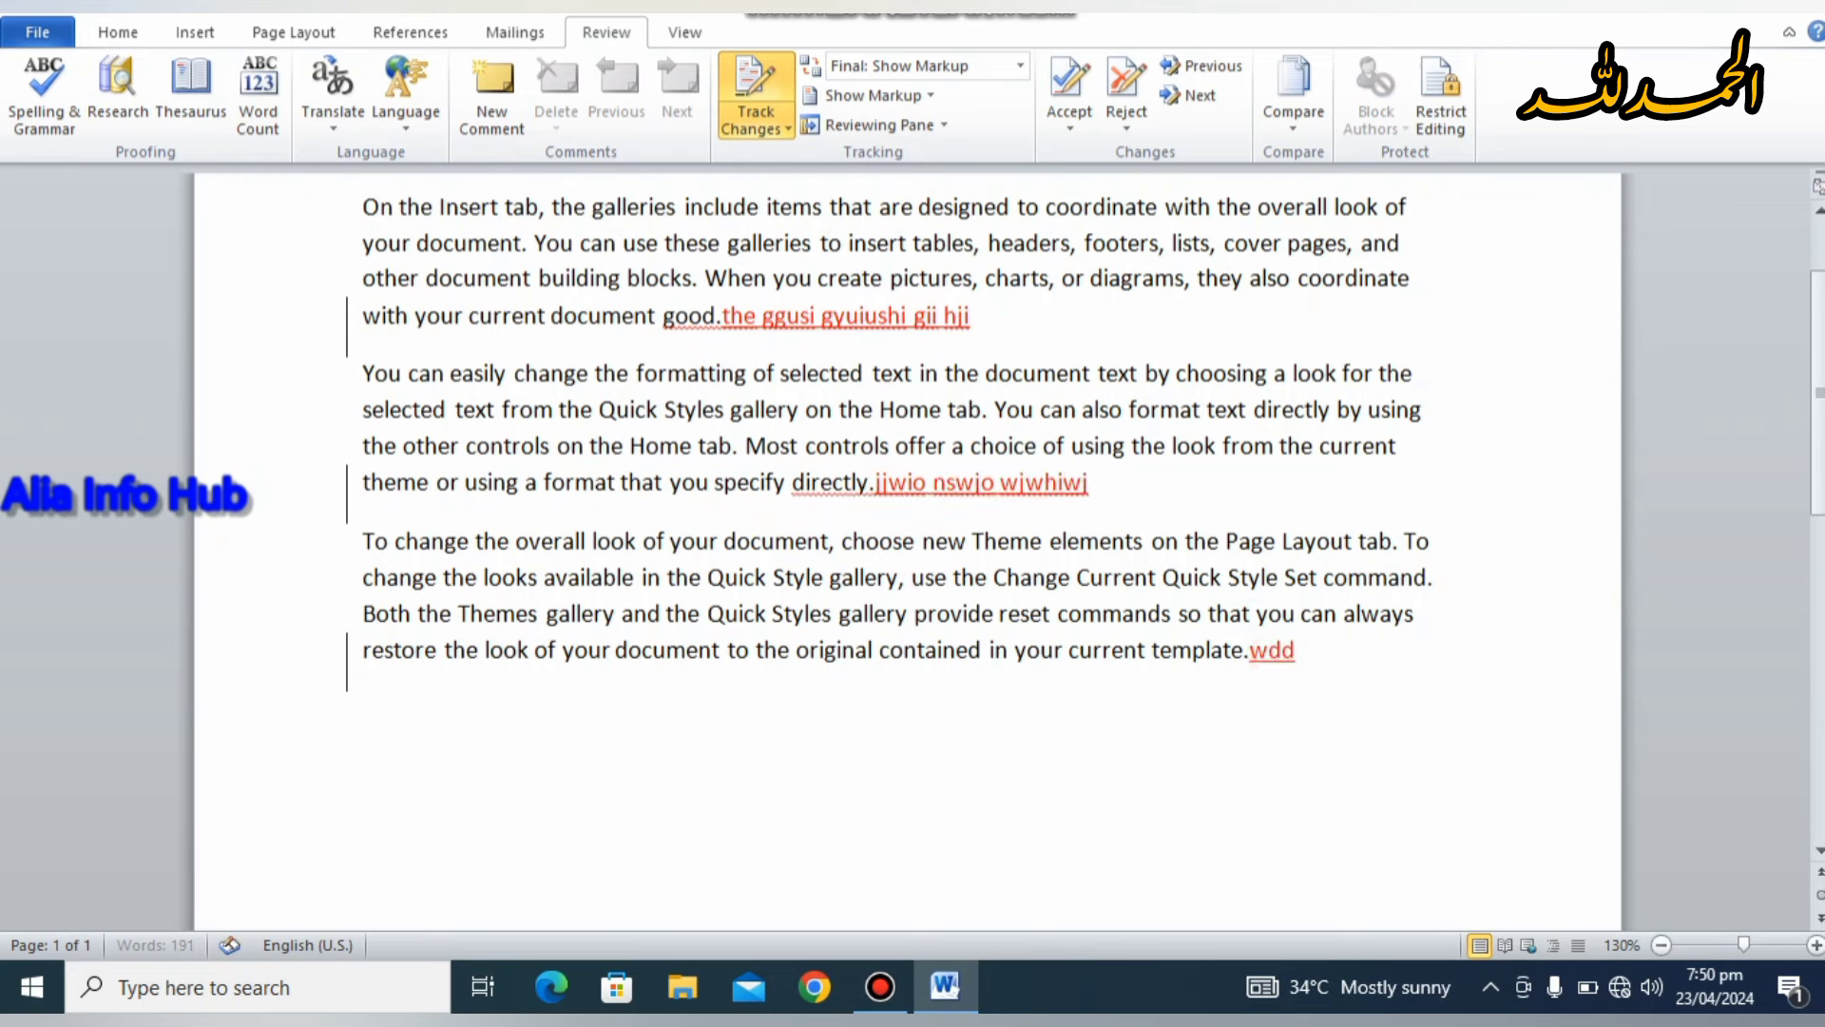
{"action": "type", "text": "wwduwu"}
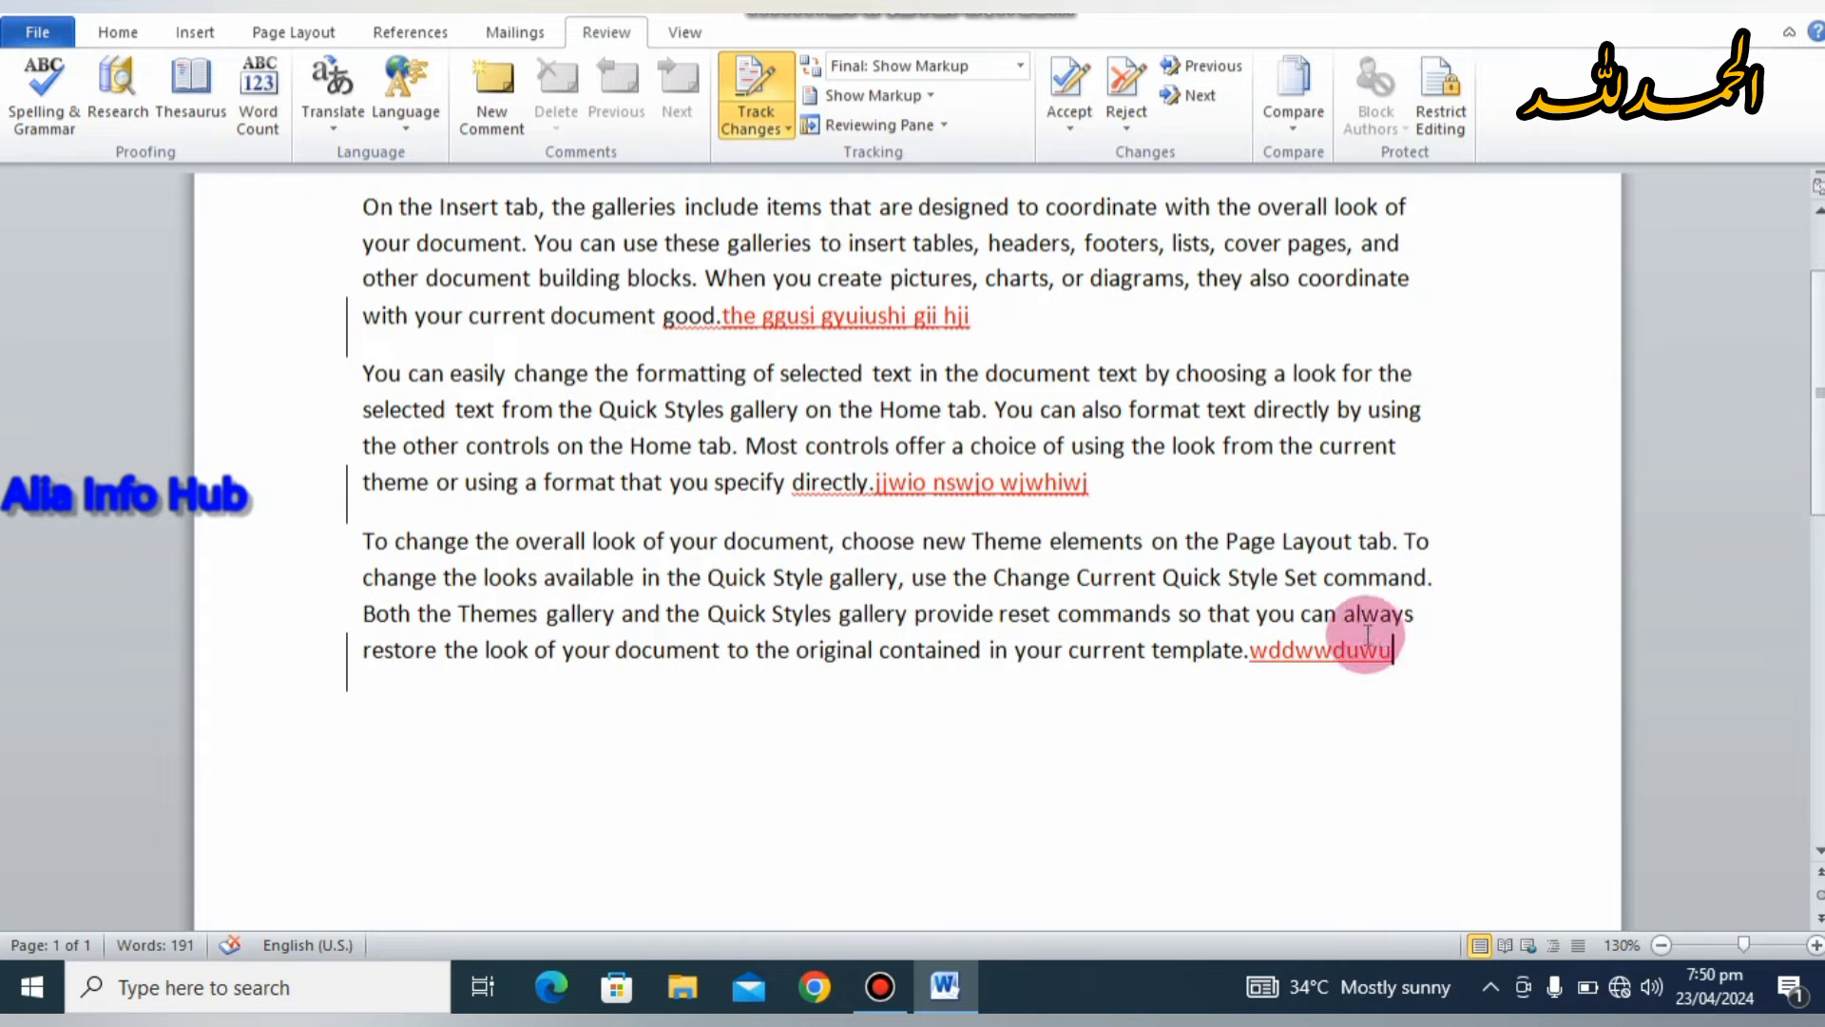
{"action": "left_click_drag", "start_coordinate": [1161, 577], "coordinate": [830, 577]}
{"action": "left_click", "coordinate": [118, 32]}
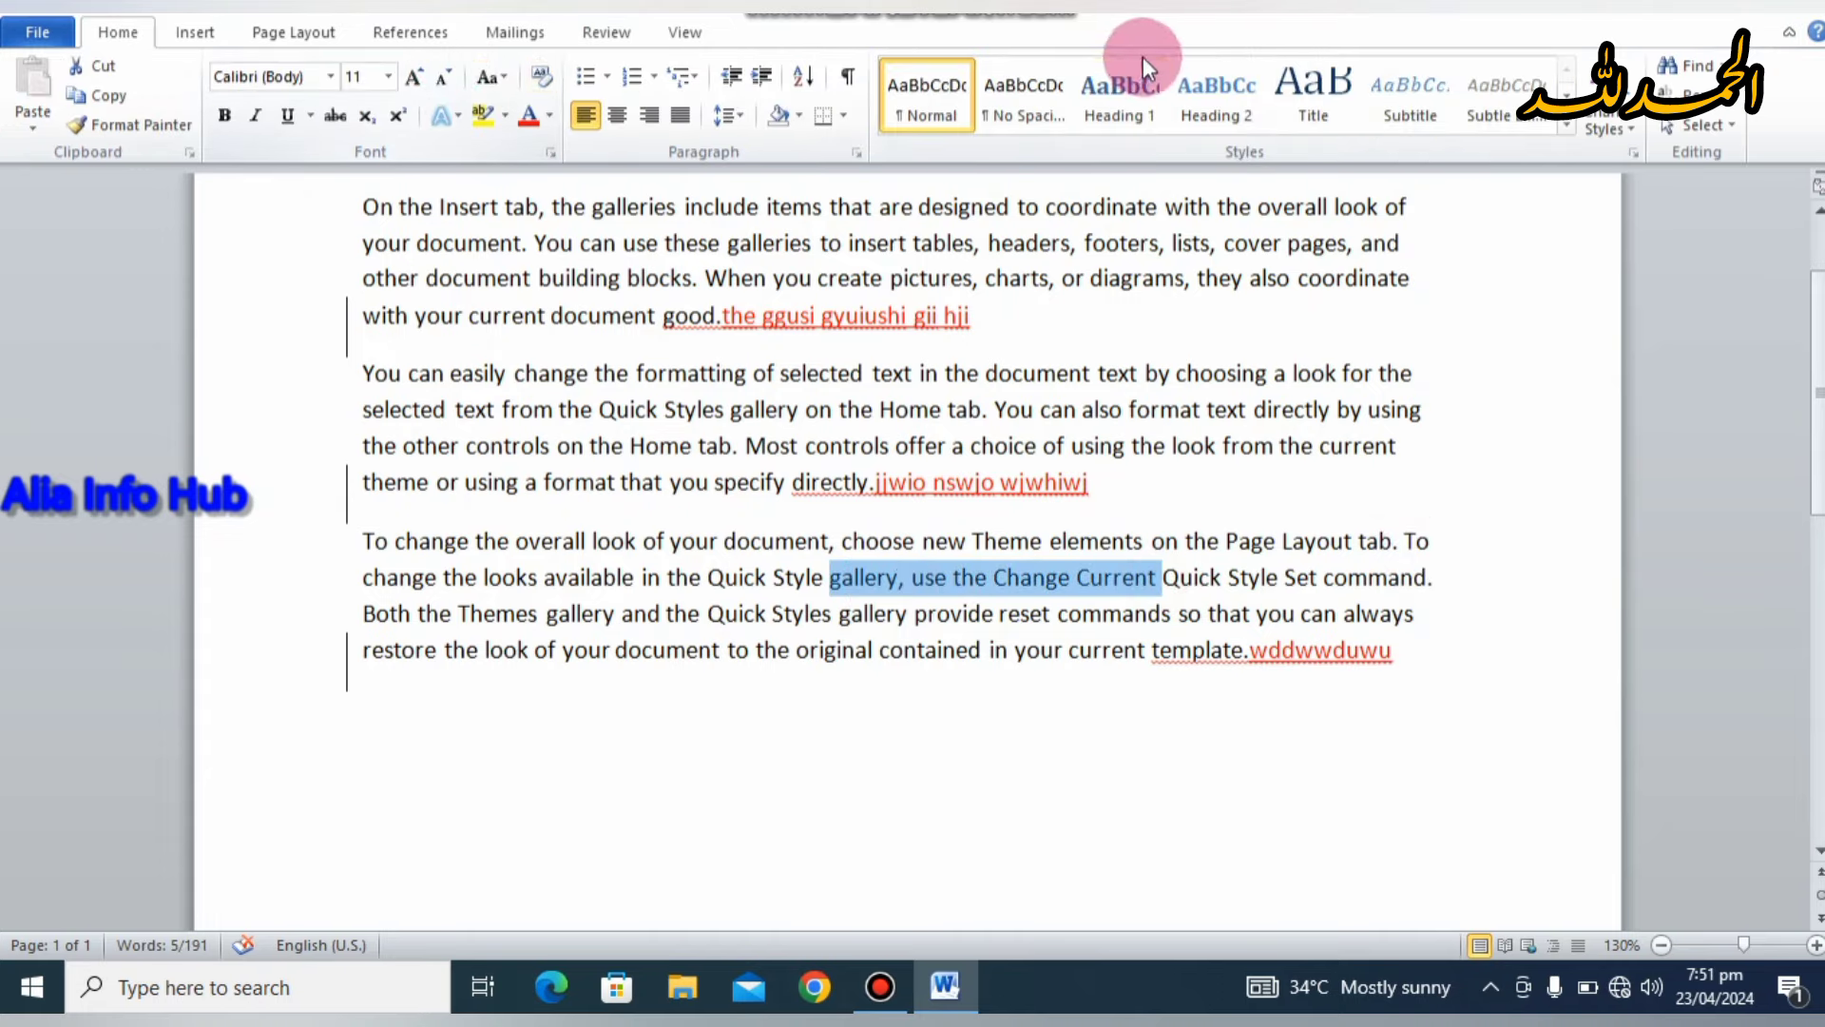
{"action": "left_click", "coordinate": [1132, 83]}
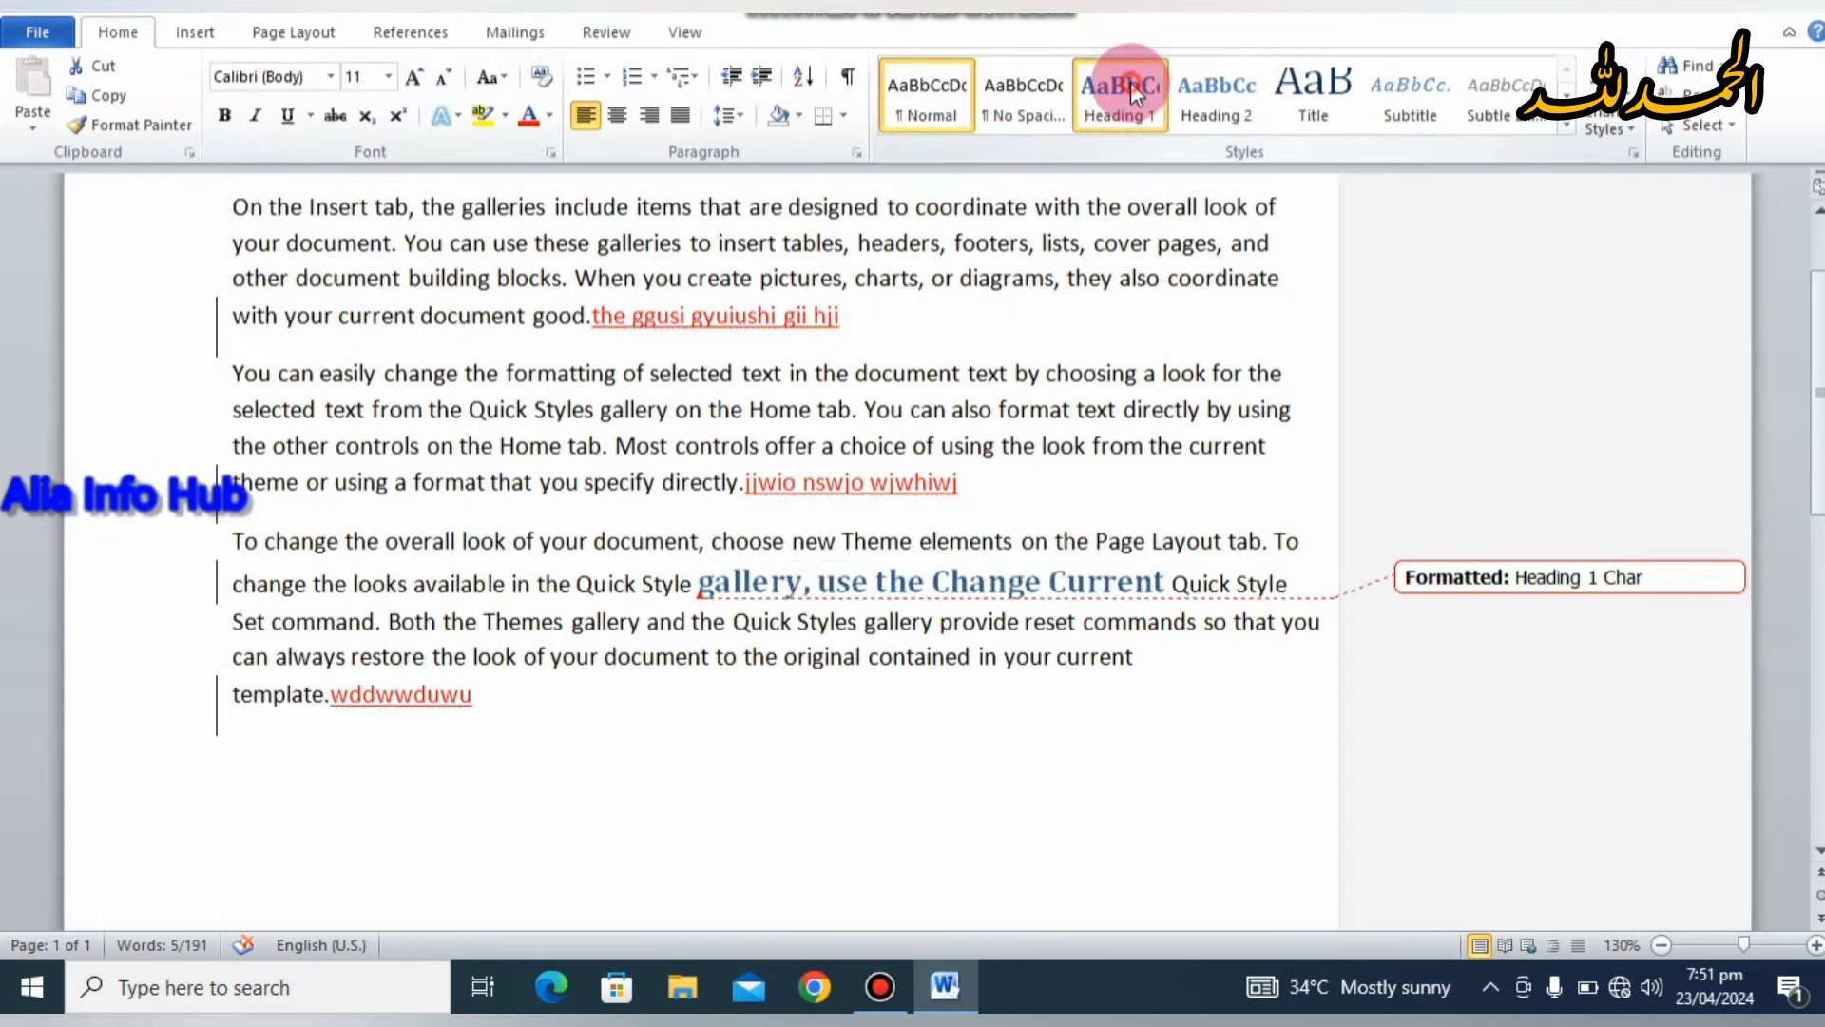
{"action": "left_click", "coordinate": [1245, 716]}
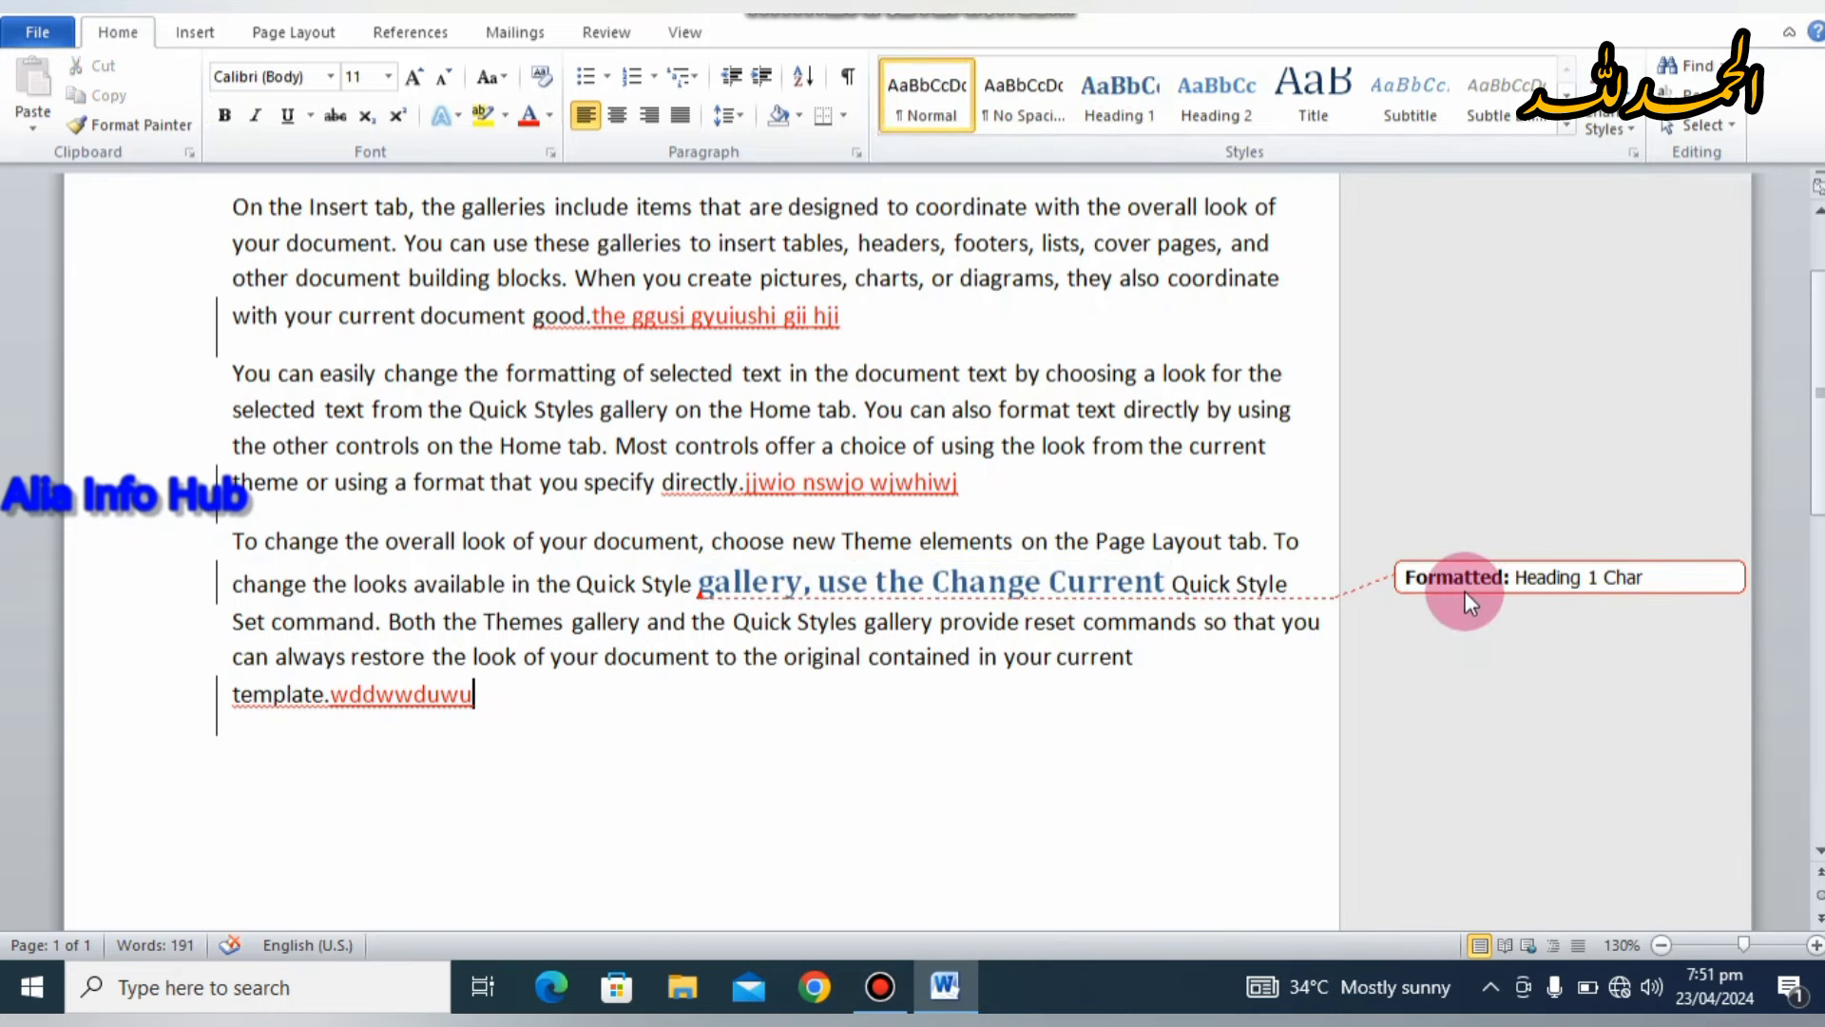
{"action": "mouse_move", "coordinate": [1464, 591]}
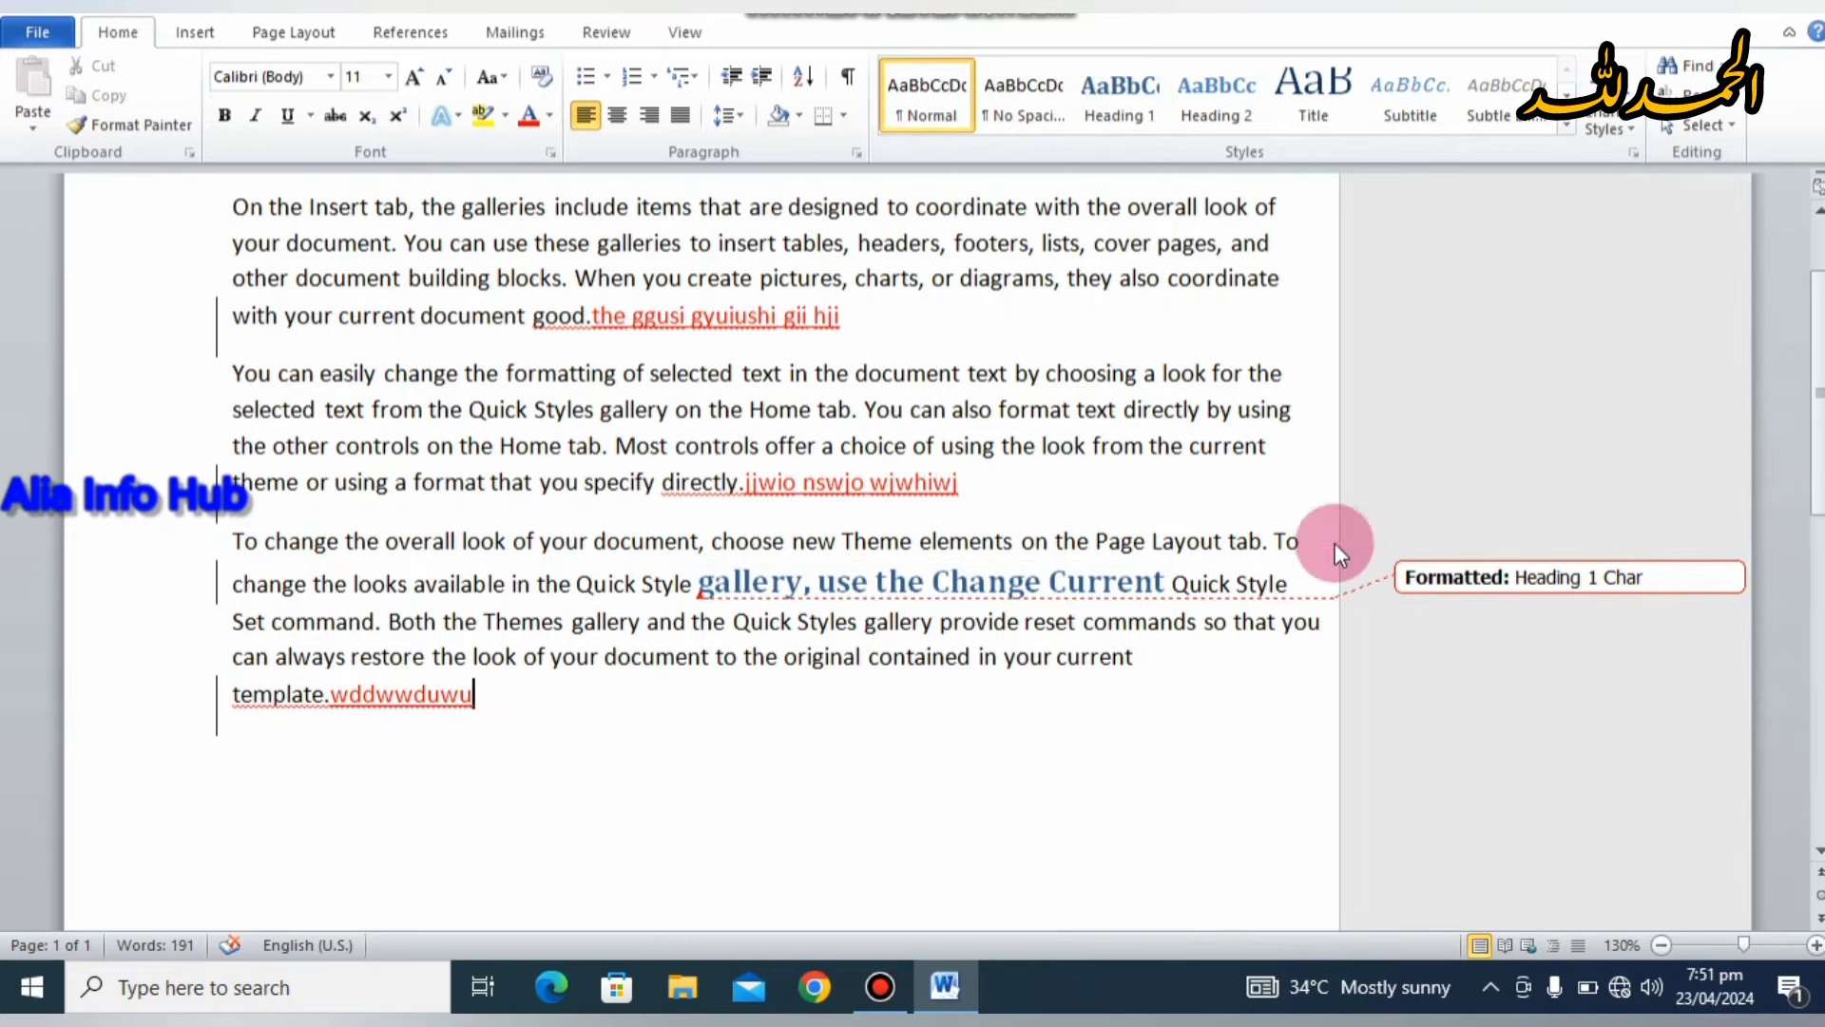
{"action": "mouse_move", "coordinate": [932, 575]}
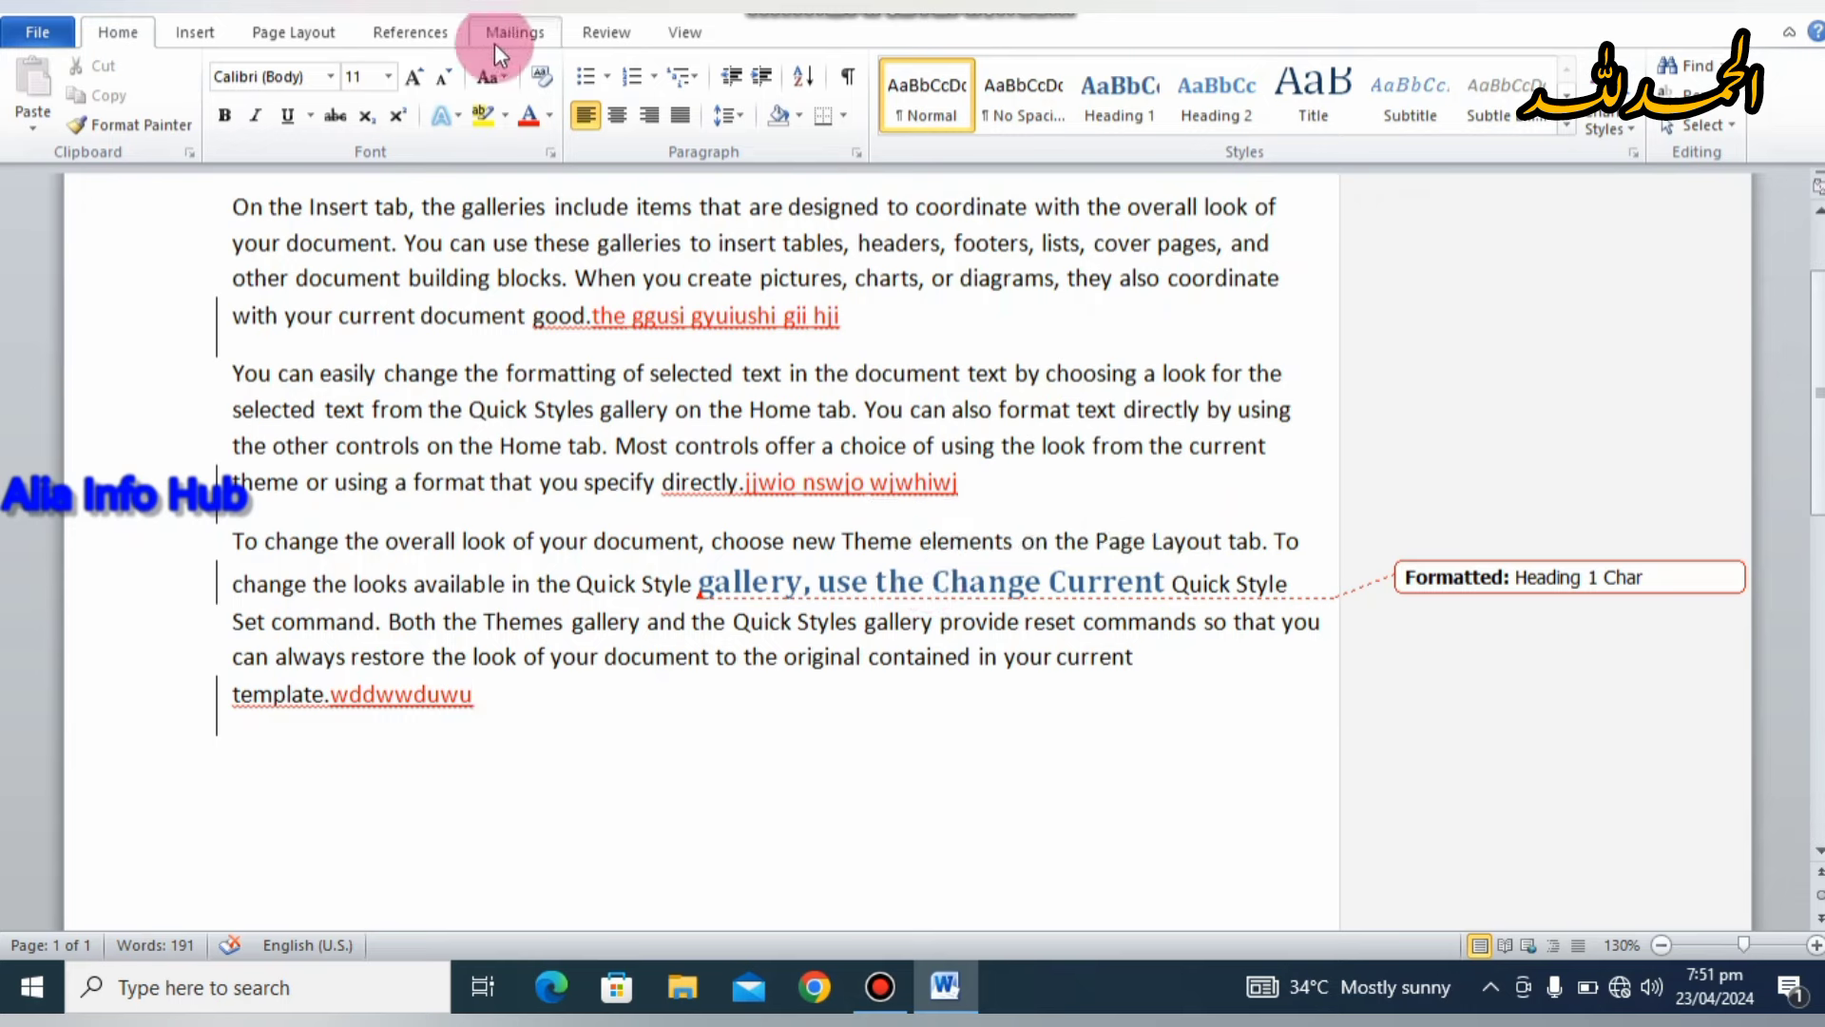
Step: Keep the Final: Show Markup display and uncheck Comments in Show Markup
{"action": "left_click", "coordinate": [595, 41]}
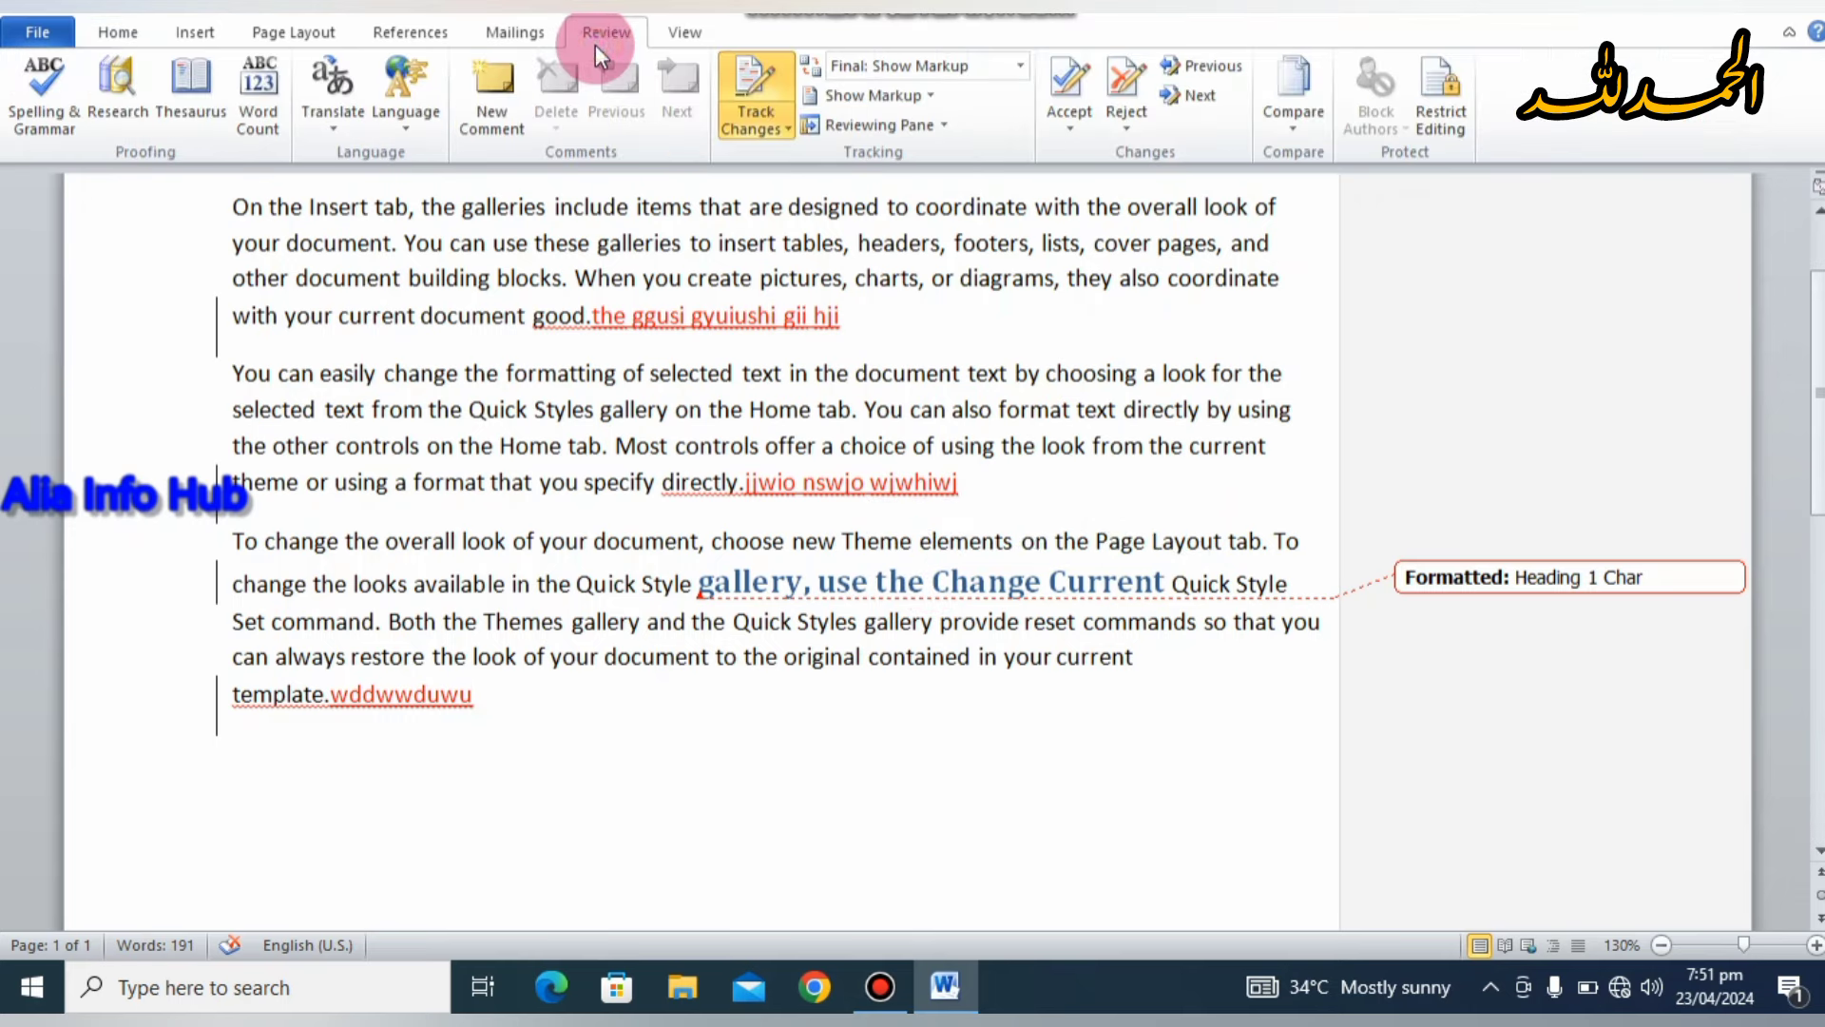
{"action": "left_click", "coordinate": [1023, 69]}
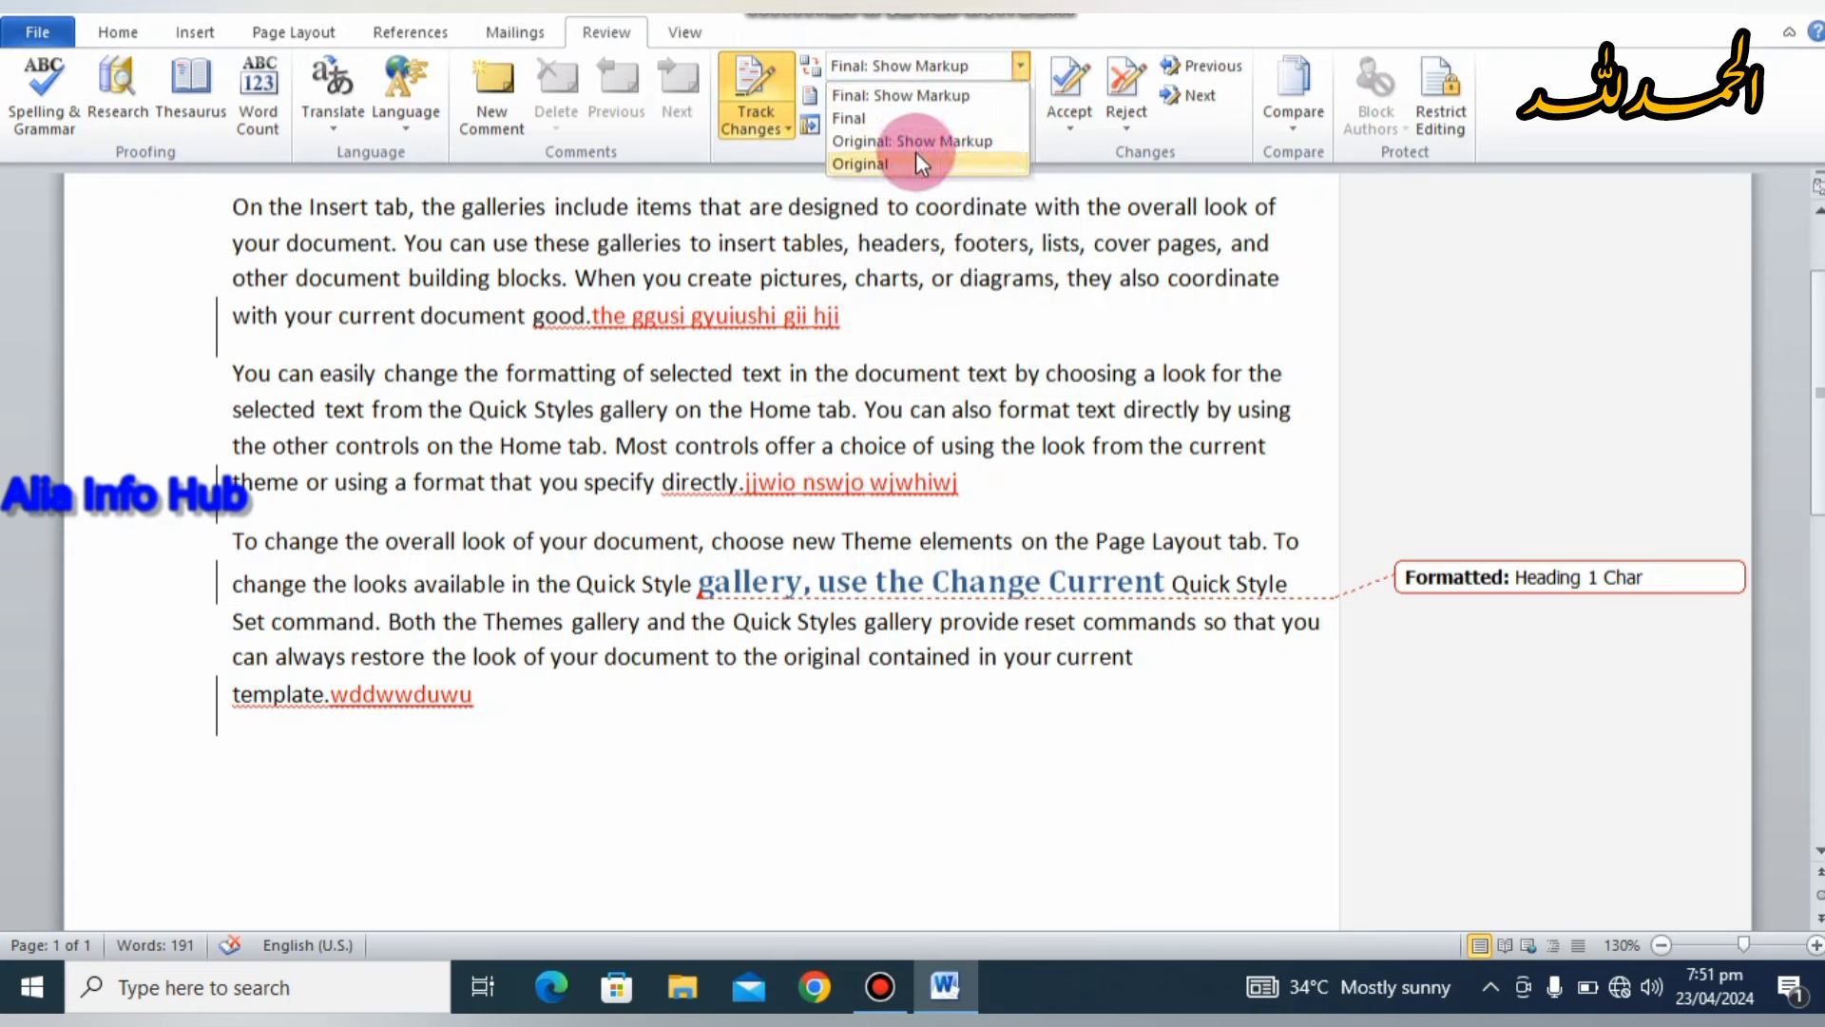
{"action": "left_click", "coordinate": [974, 78]}
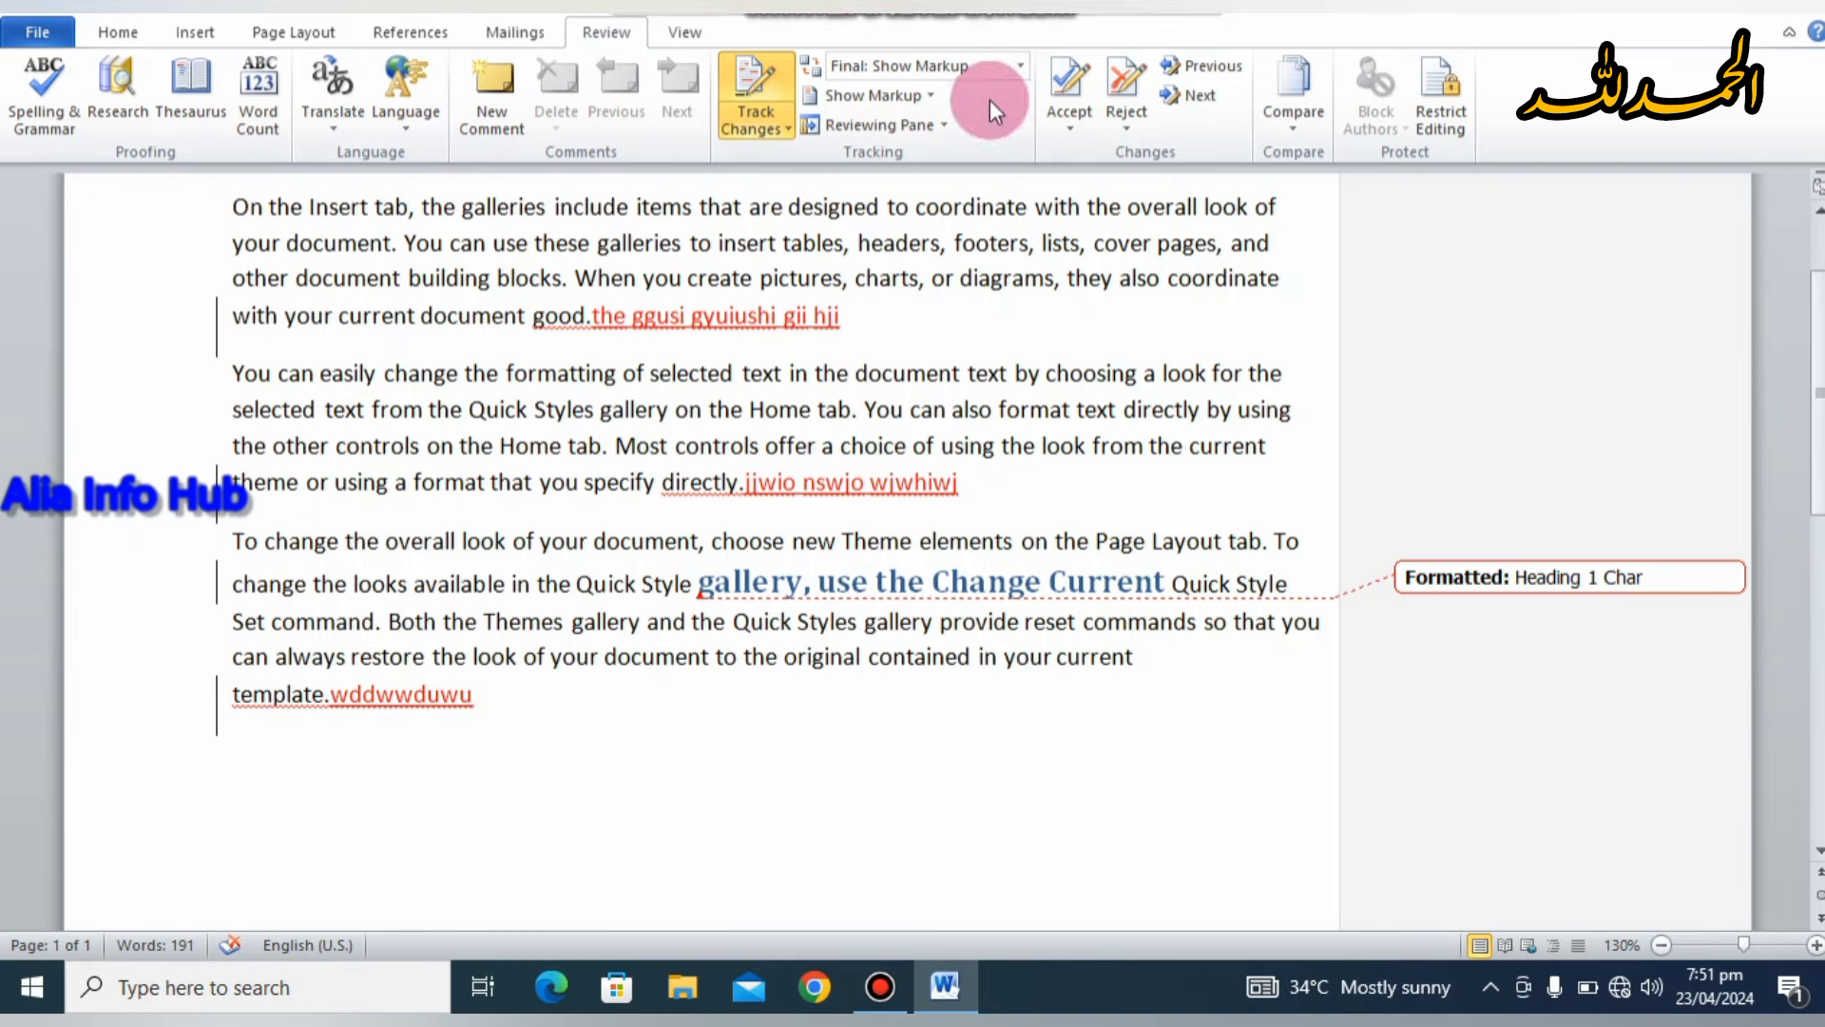
{"action": "left_click", "coordinate": [931, 84]}
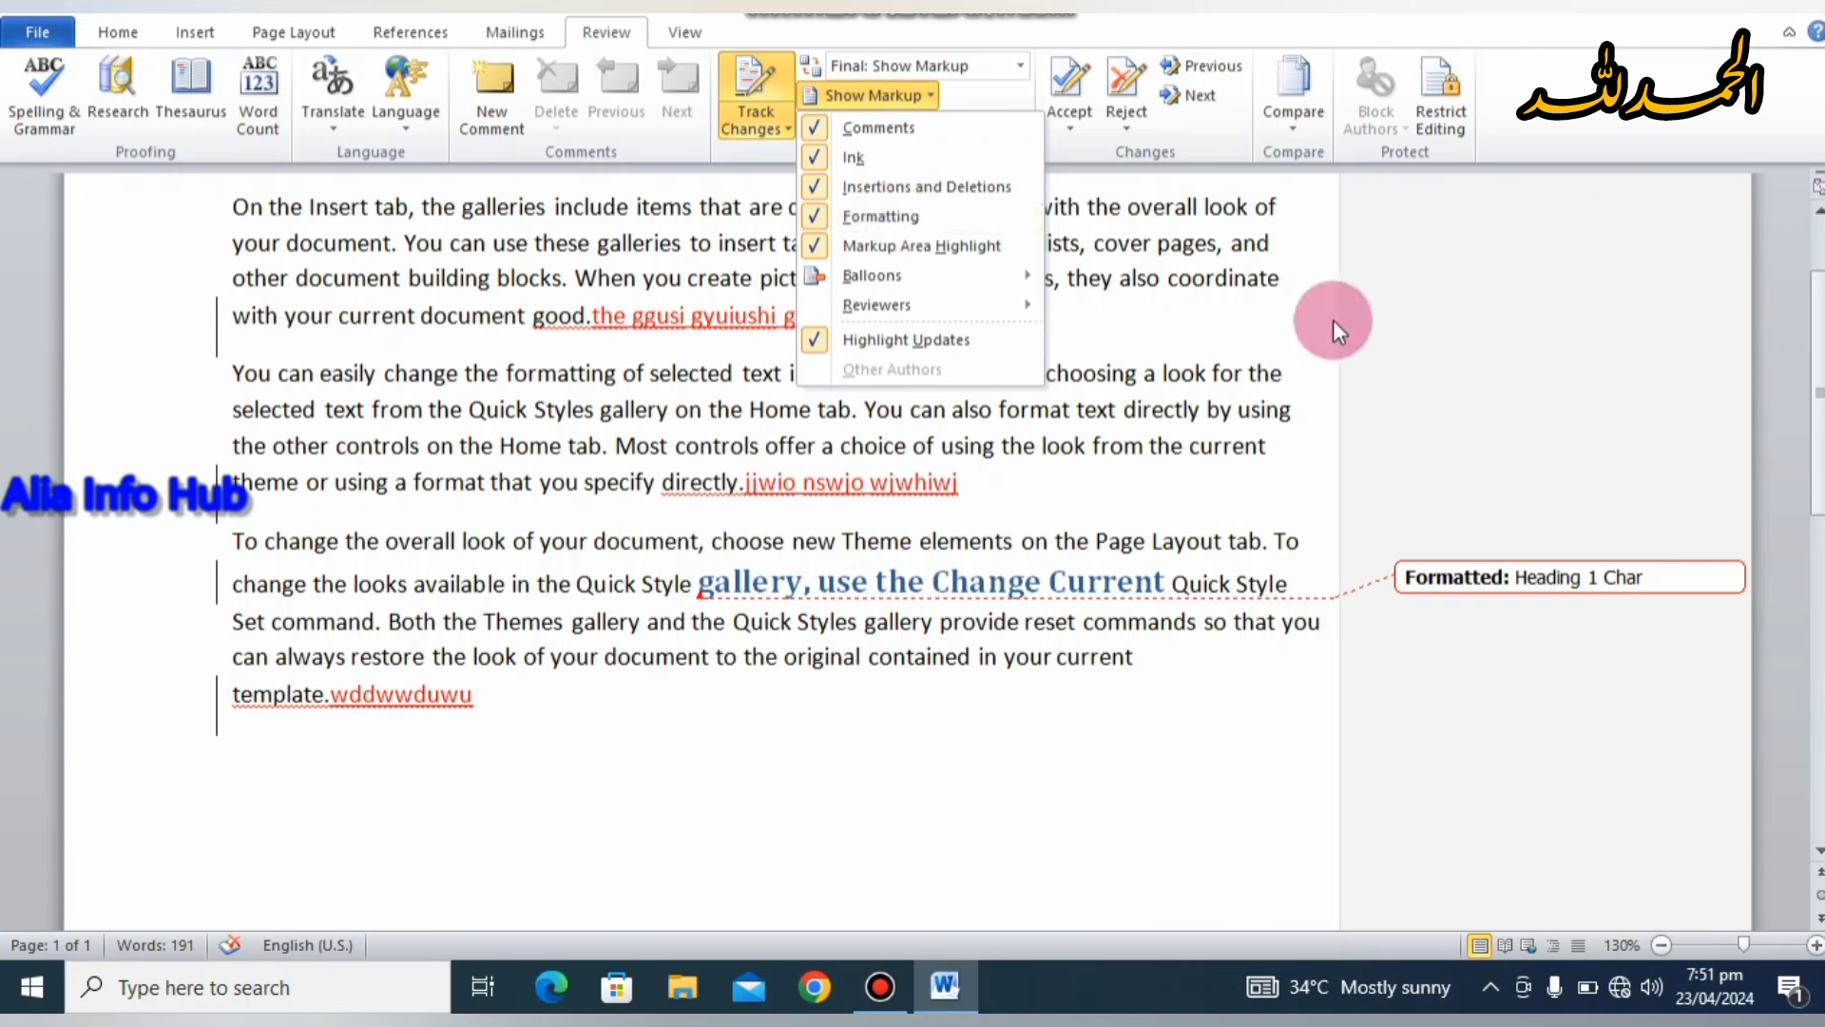
{"action": "left_click", "coordinate": [820, 127]}
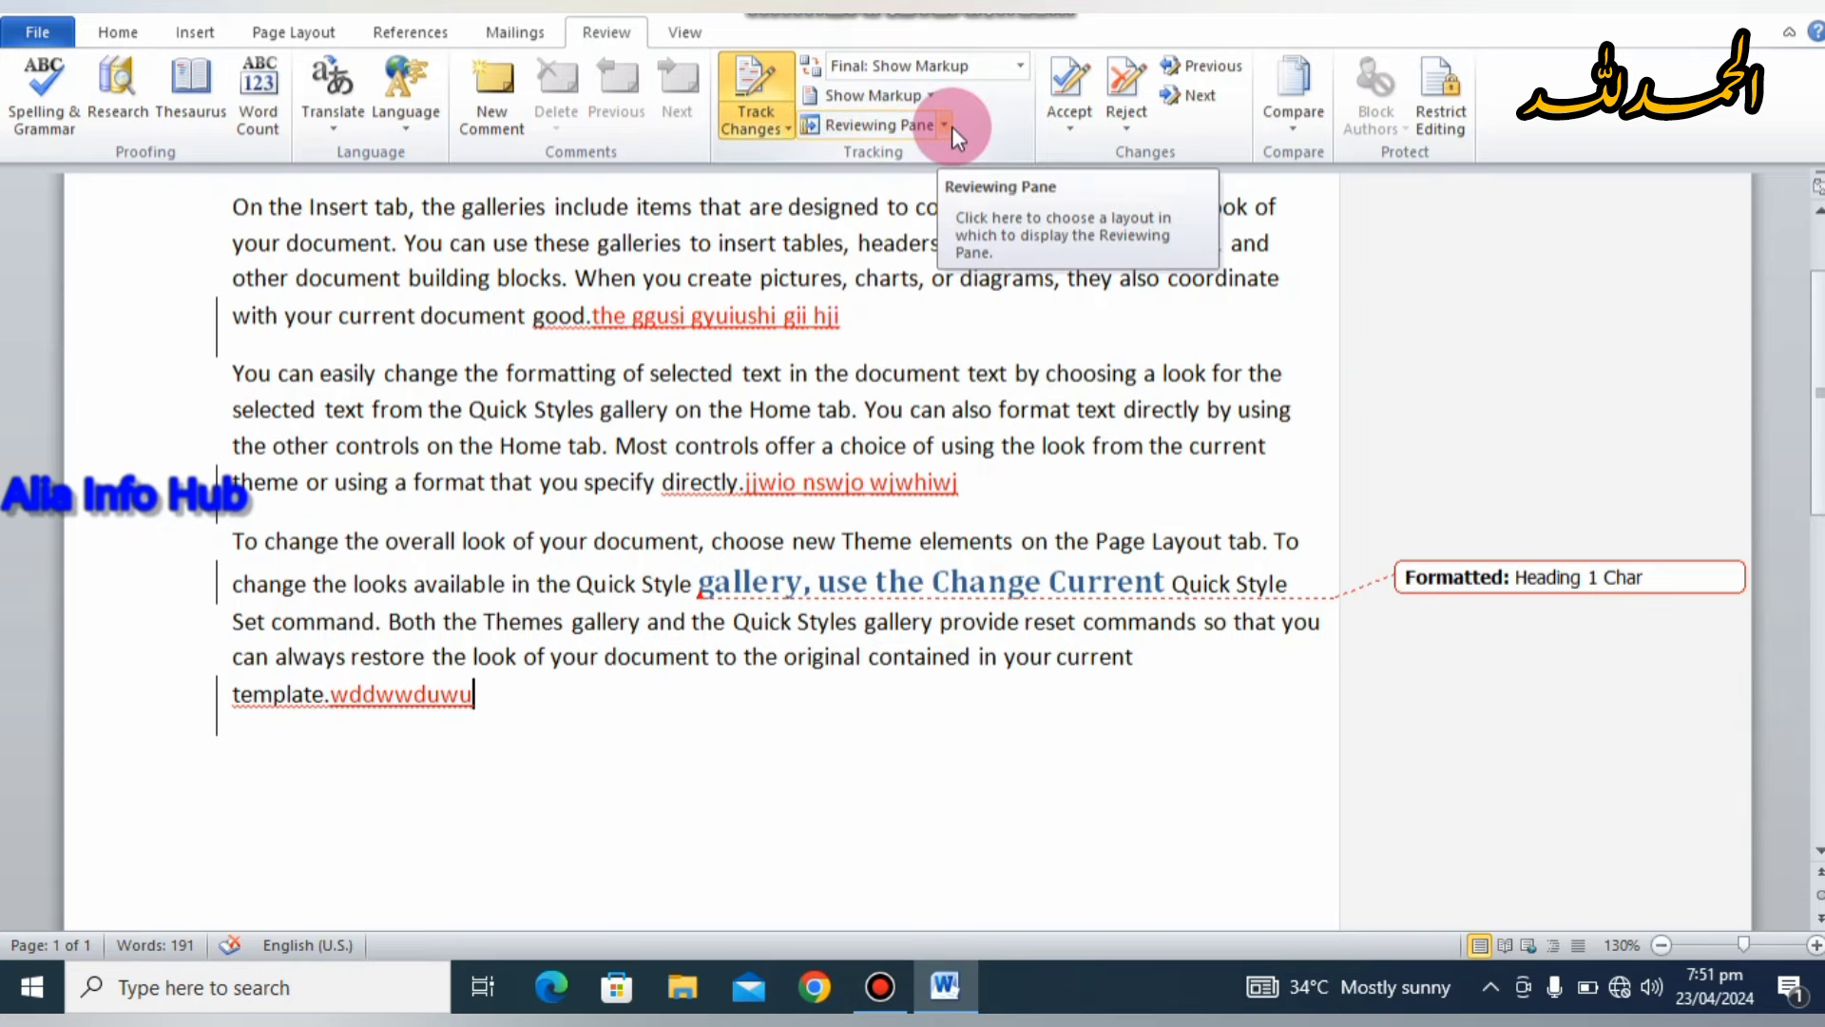
{"action": "left_click", "coordinate": [945, 125]}
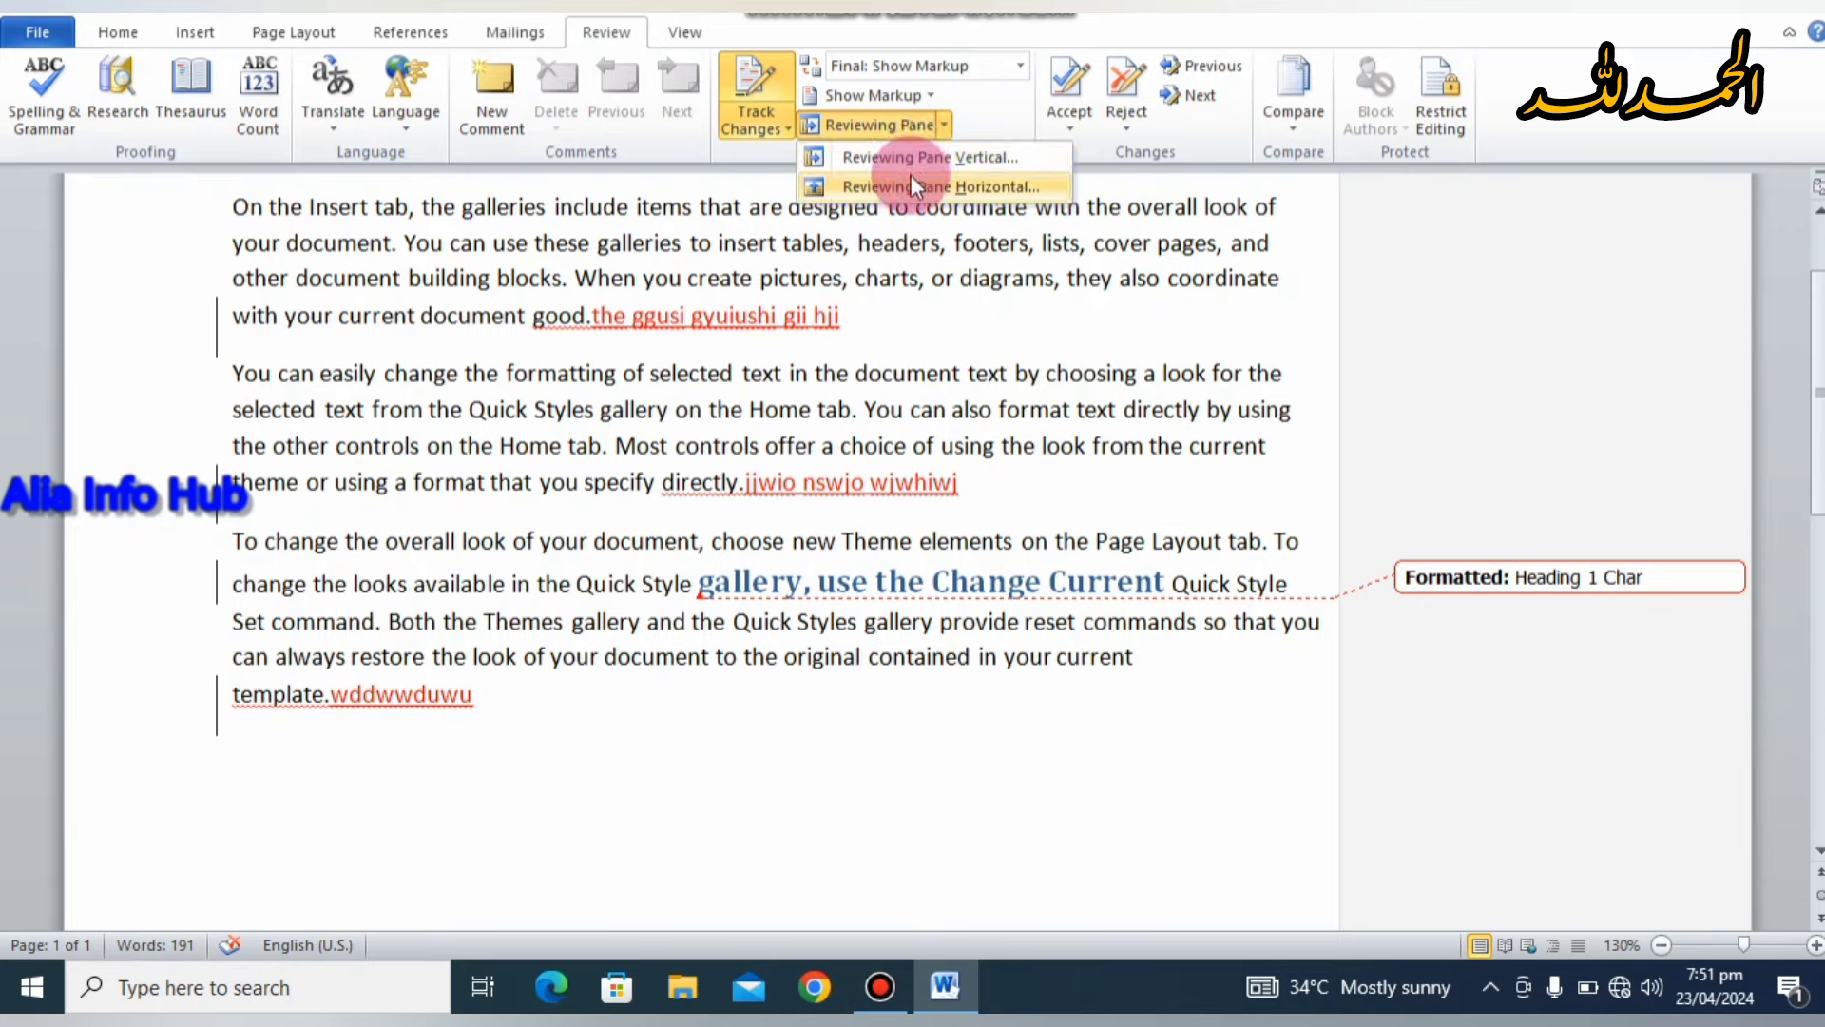
{"action": "left_click", "coordinate": [1331, 317]}
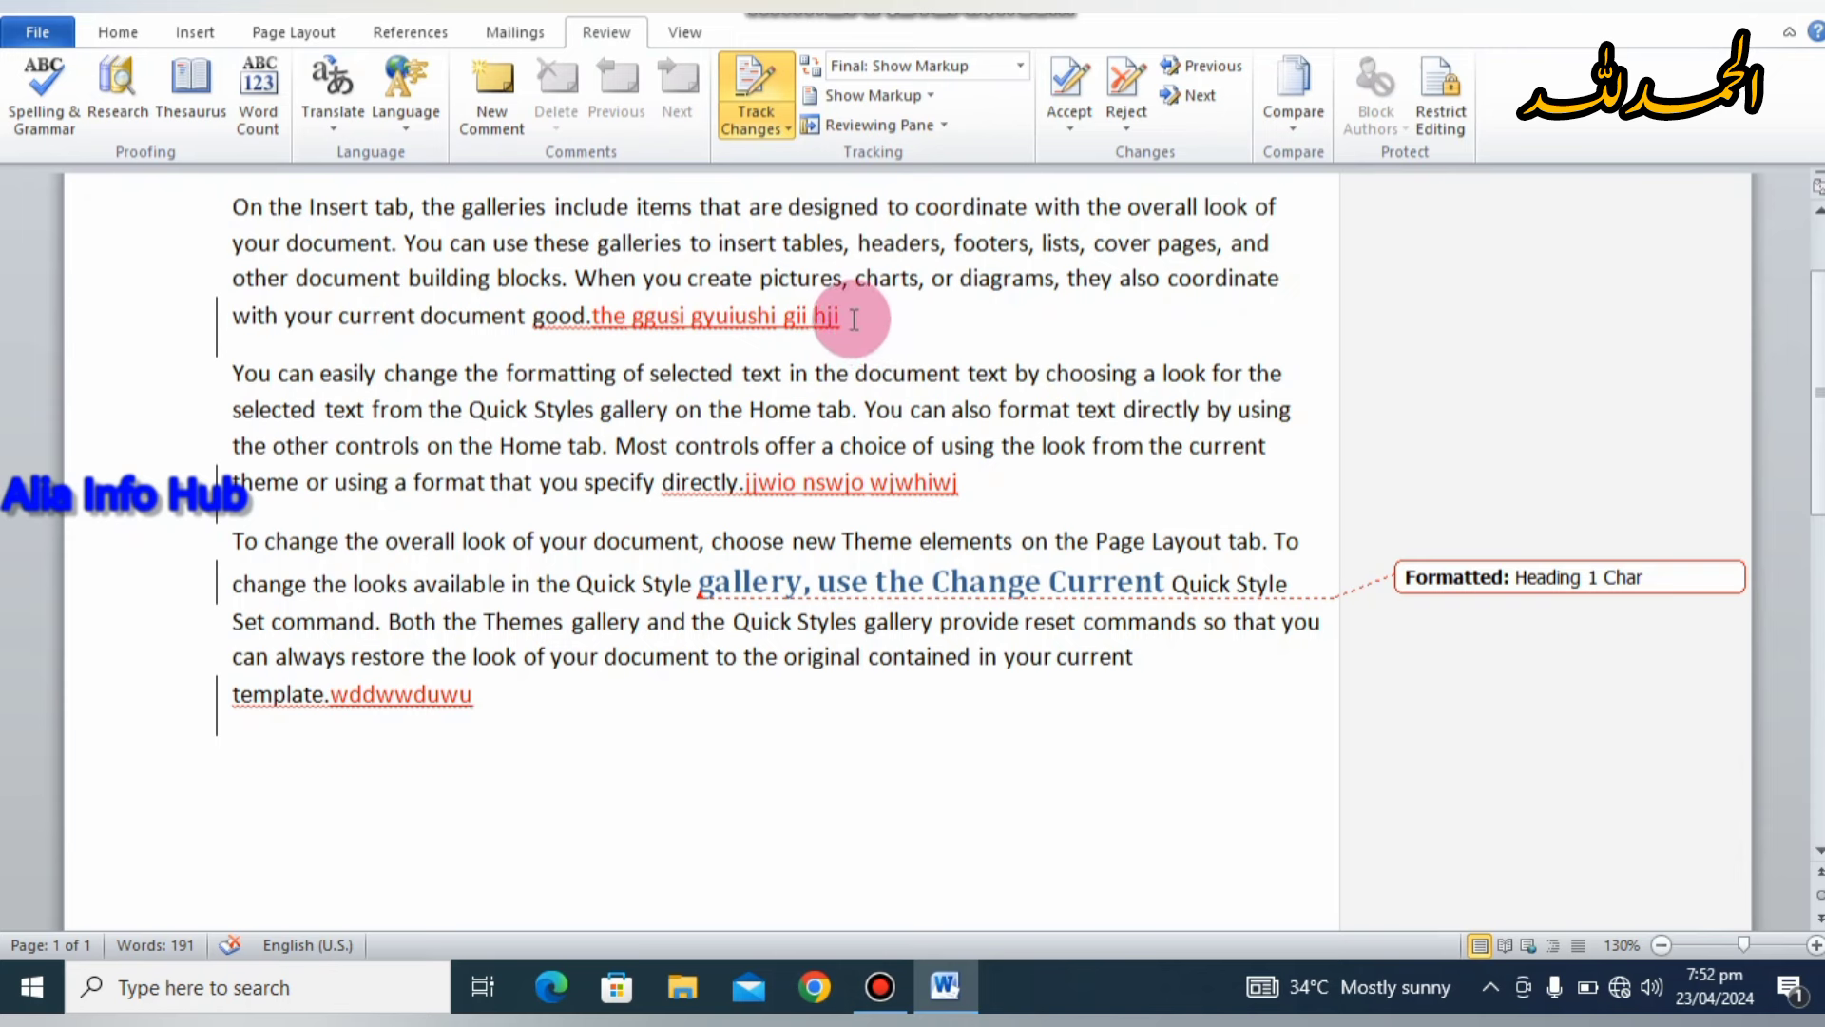
Step: Accept and move to the next change, then accept the insertion after 'directly.'
{"action": "left_click", "coordinate": [1075, 123]}
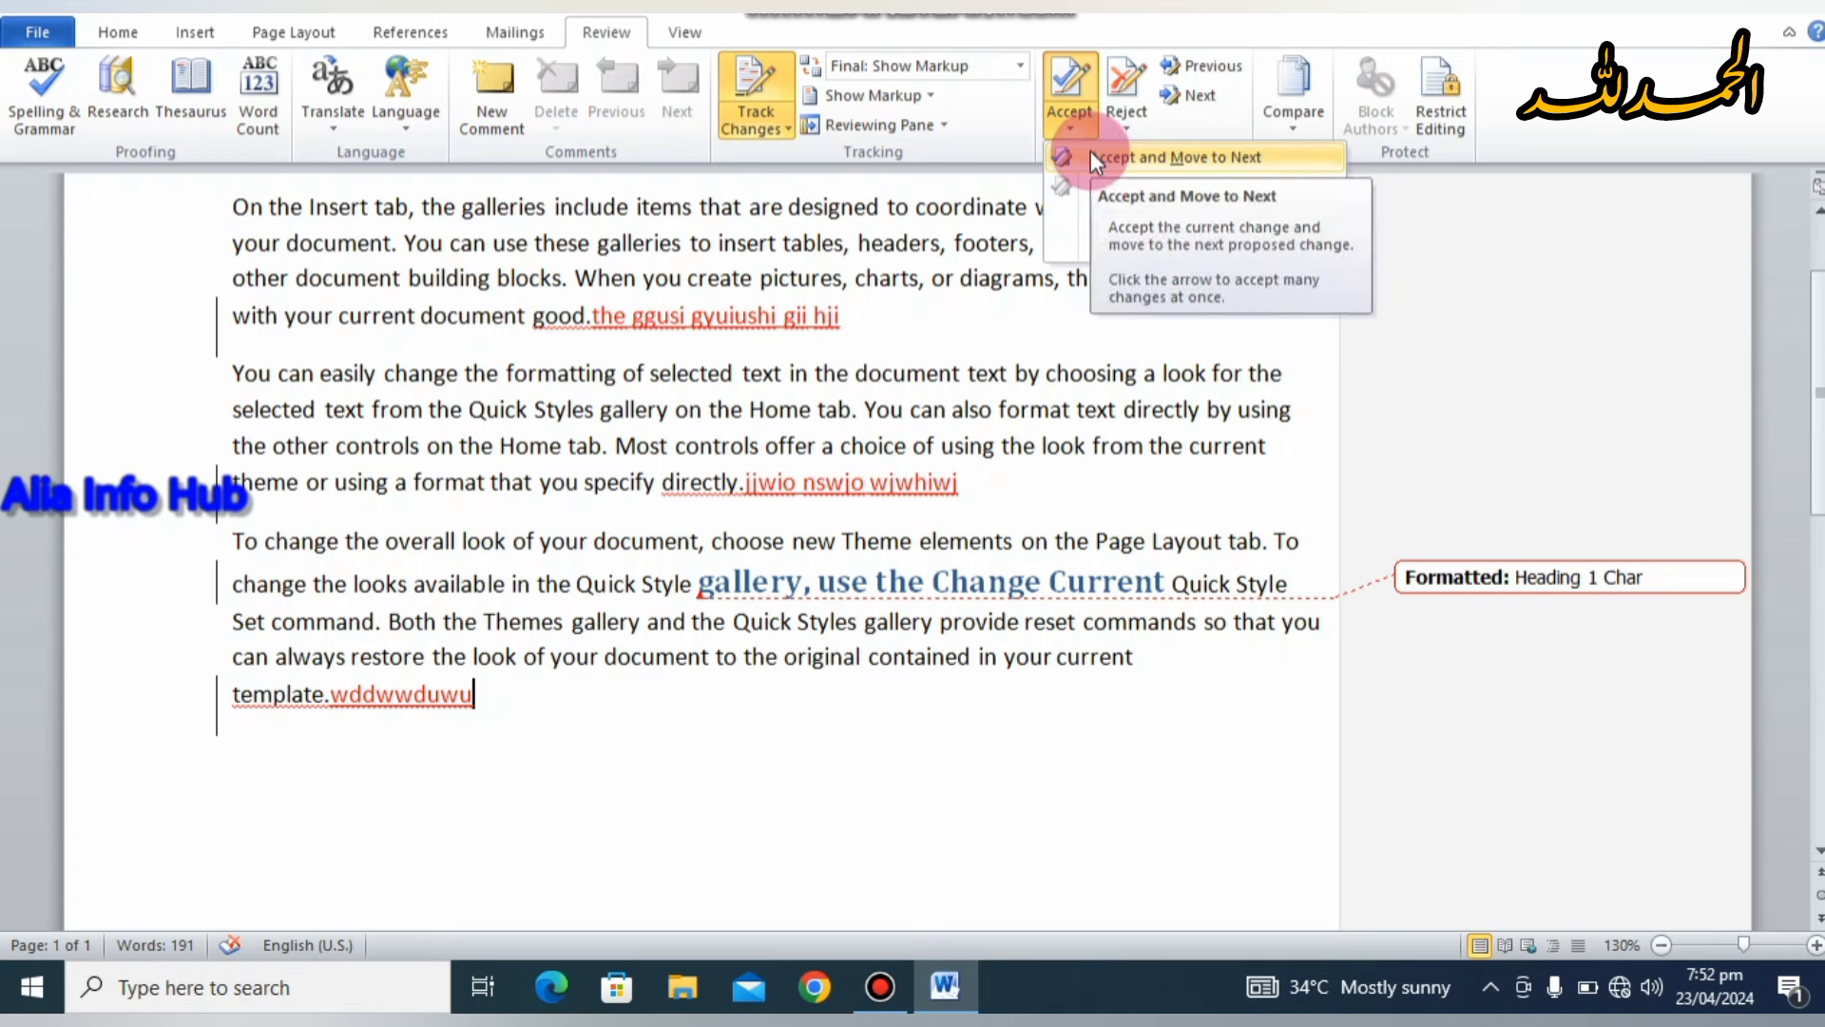
{"action": "left_click", "coordinate": [1091, 152]}
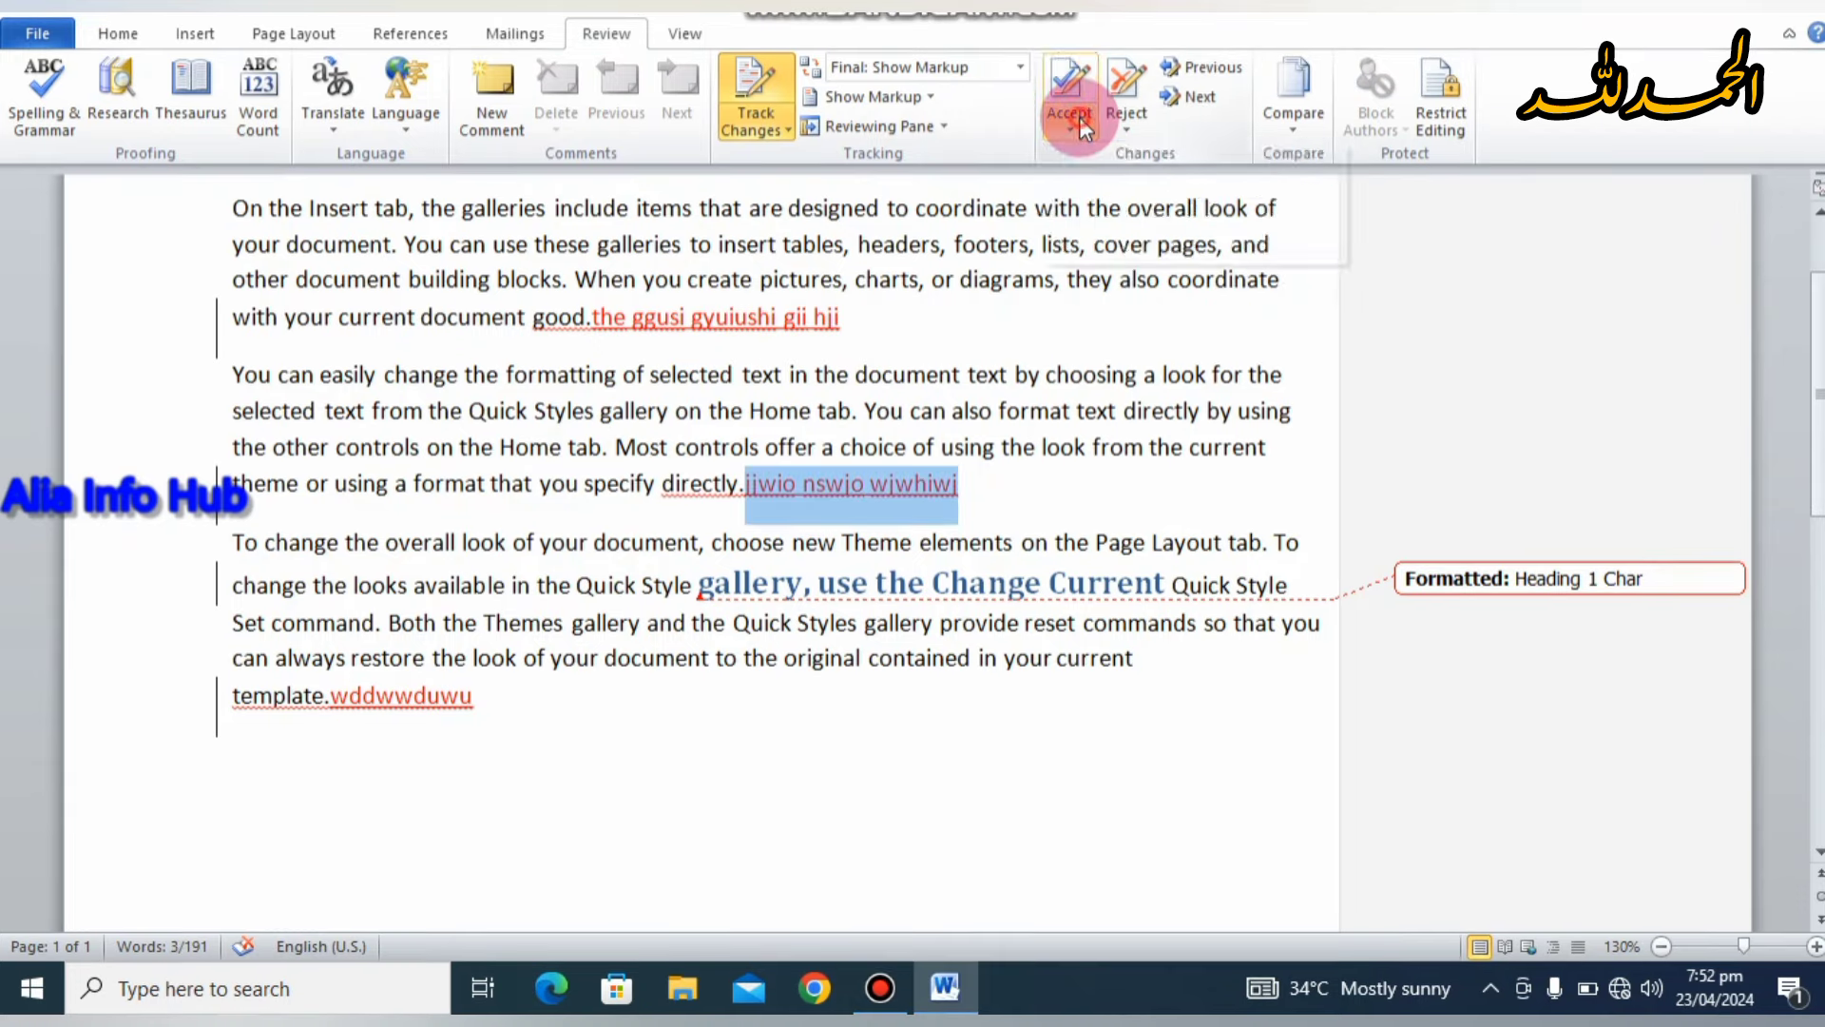
{"action": "left_click", "coordinate": [1080, 121]}
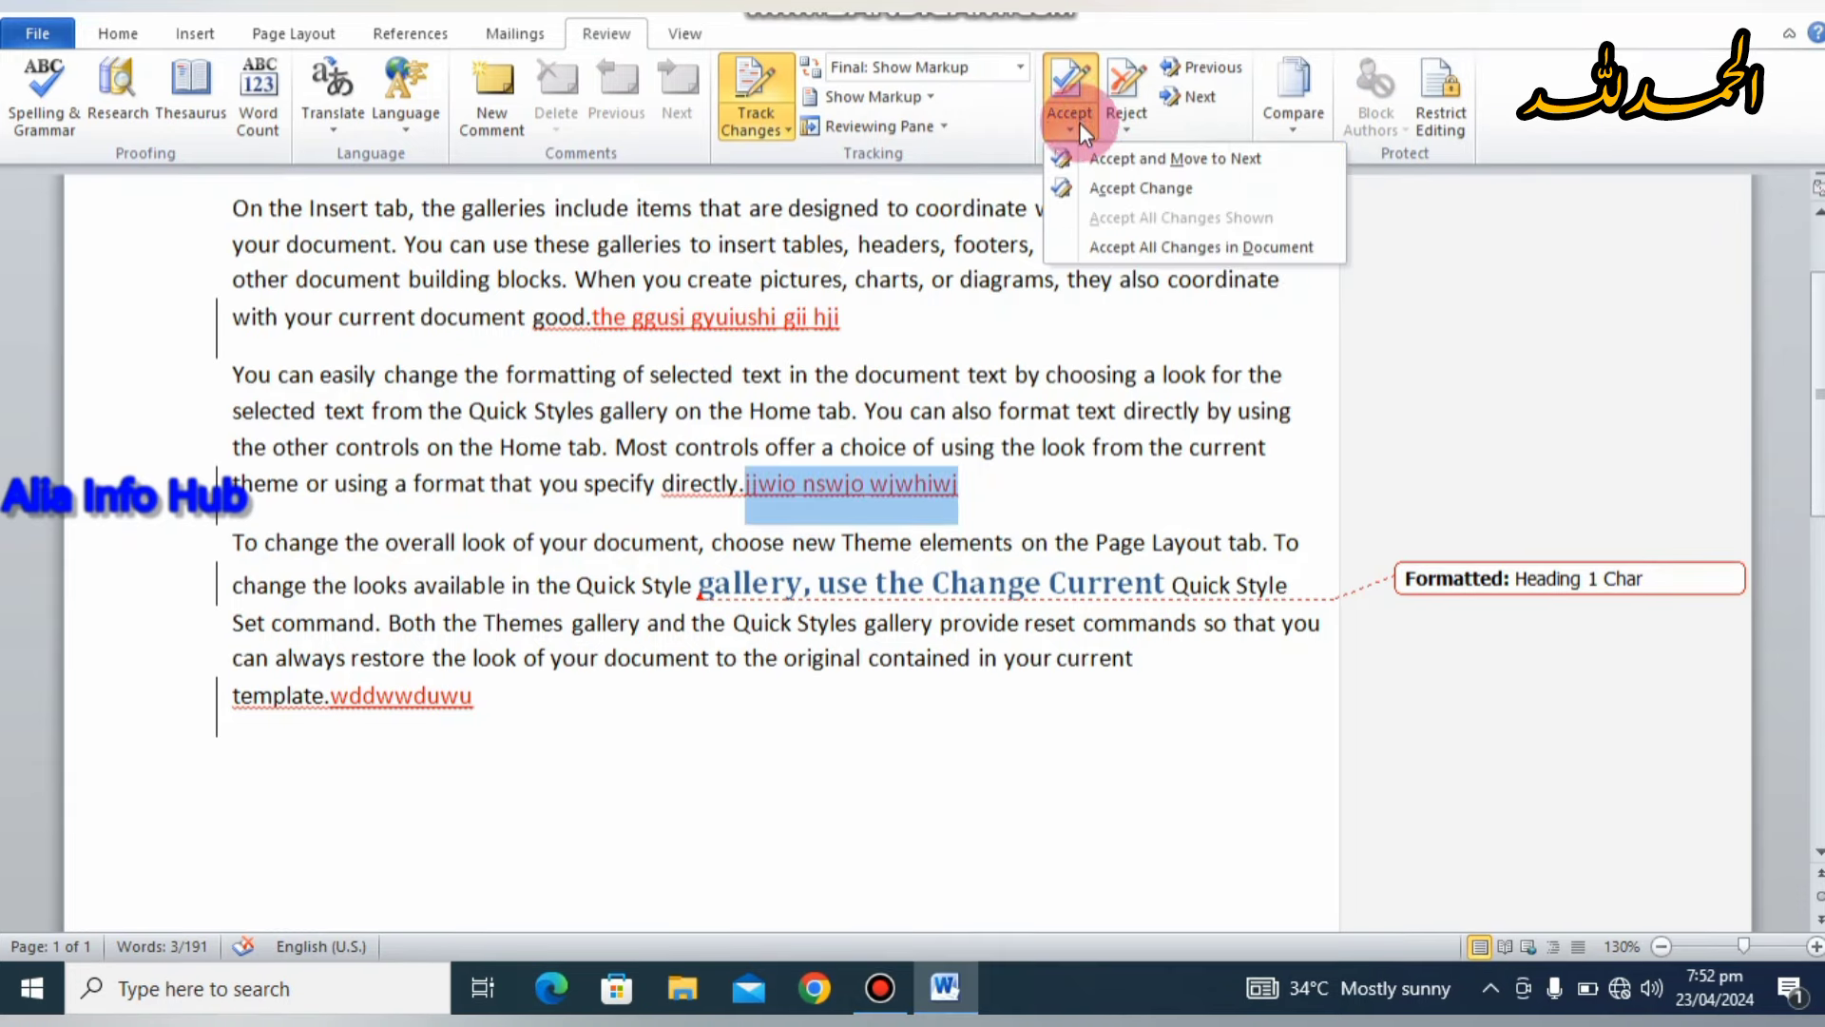
{"action": "left_click", "coordinate": [1100, 190]}
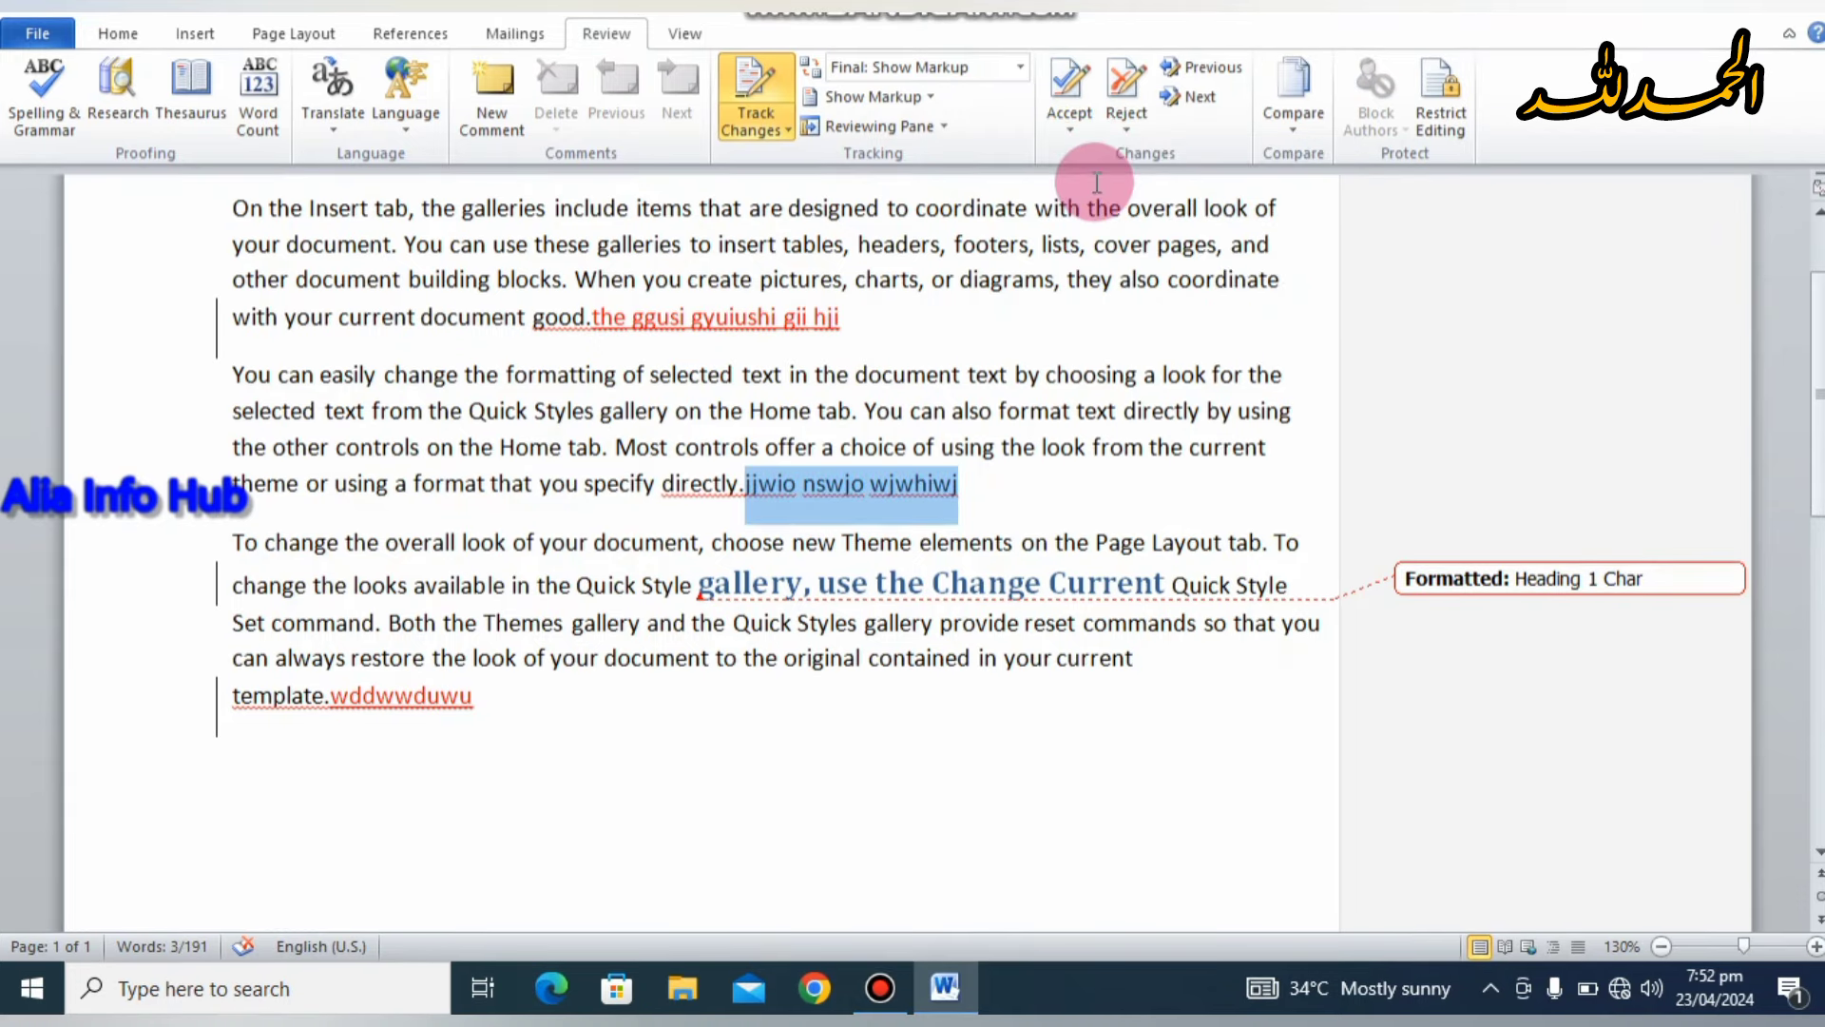
{"action": "left_click", "coordinate": [1000, 476]}
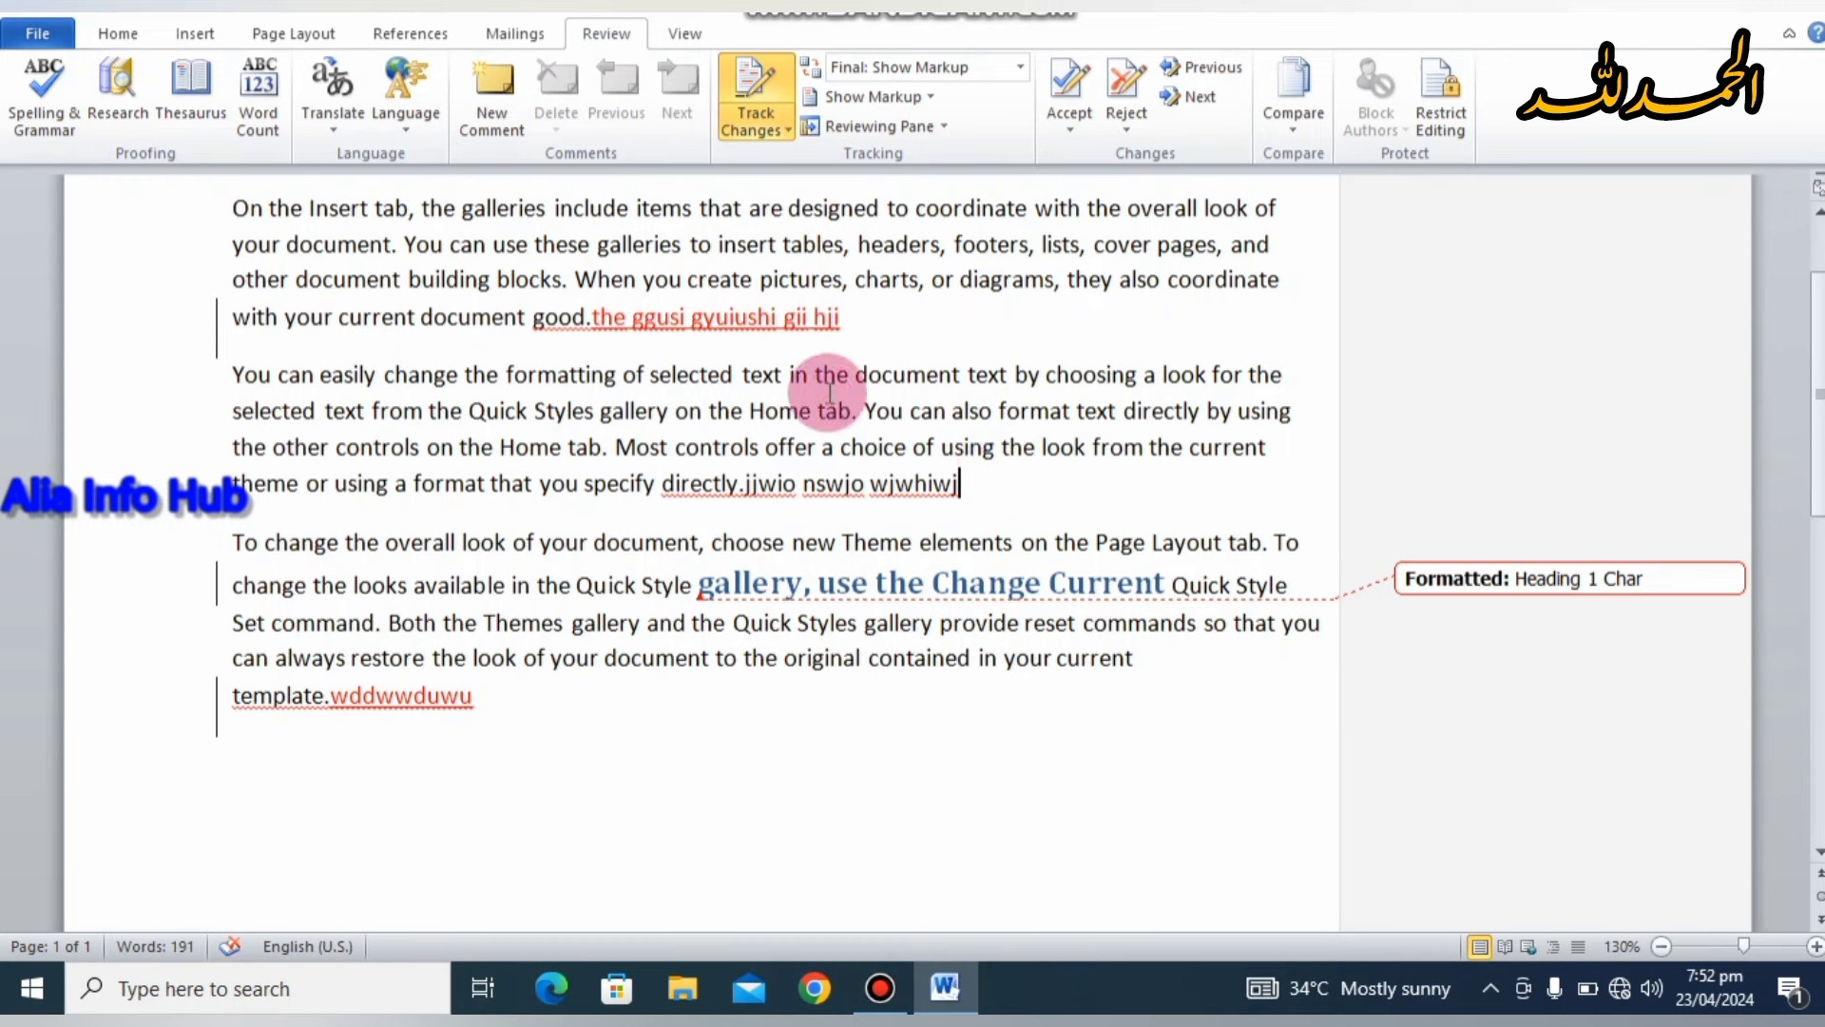
Step: Select the tracked insertion after 'good.' and accept it
{"action": "left_click_drag", "start_coordinate": [841, 319], "coordinate": [592, 318]}
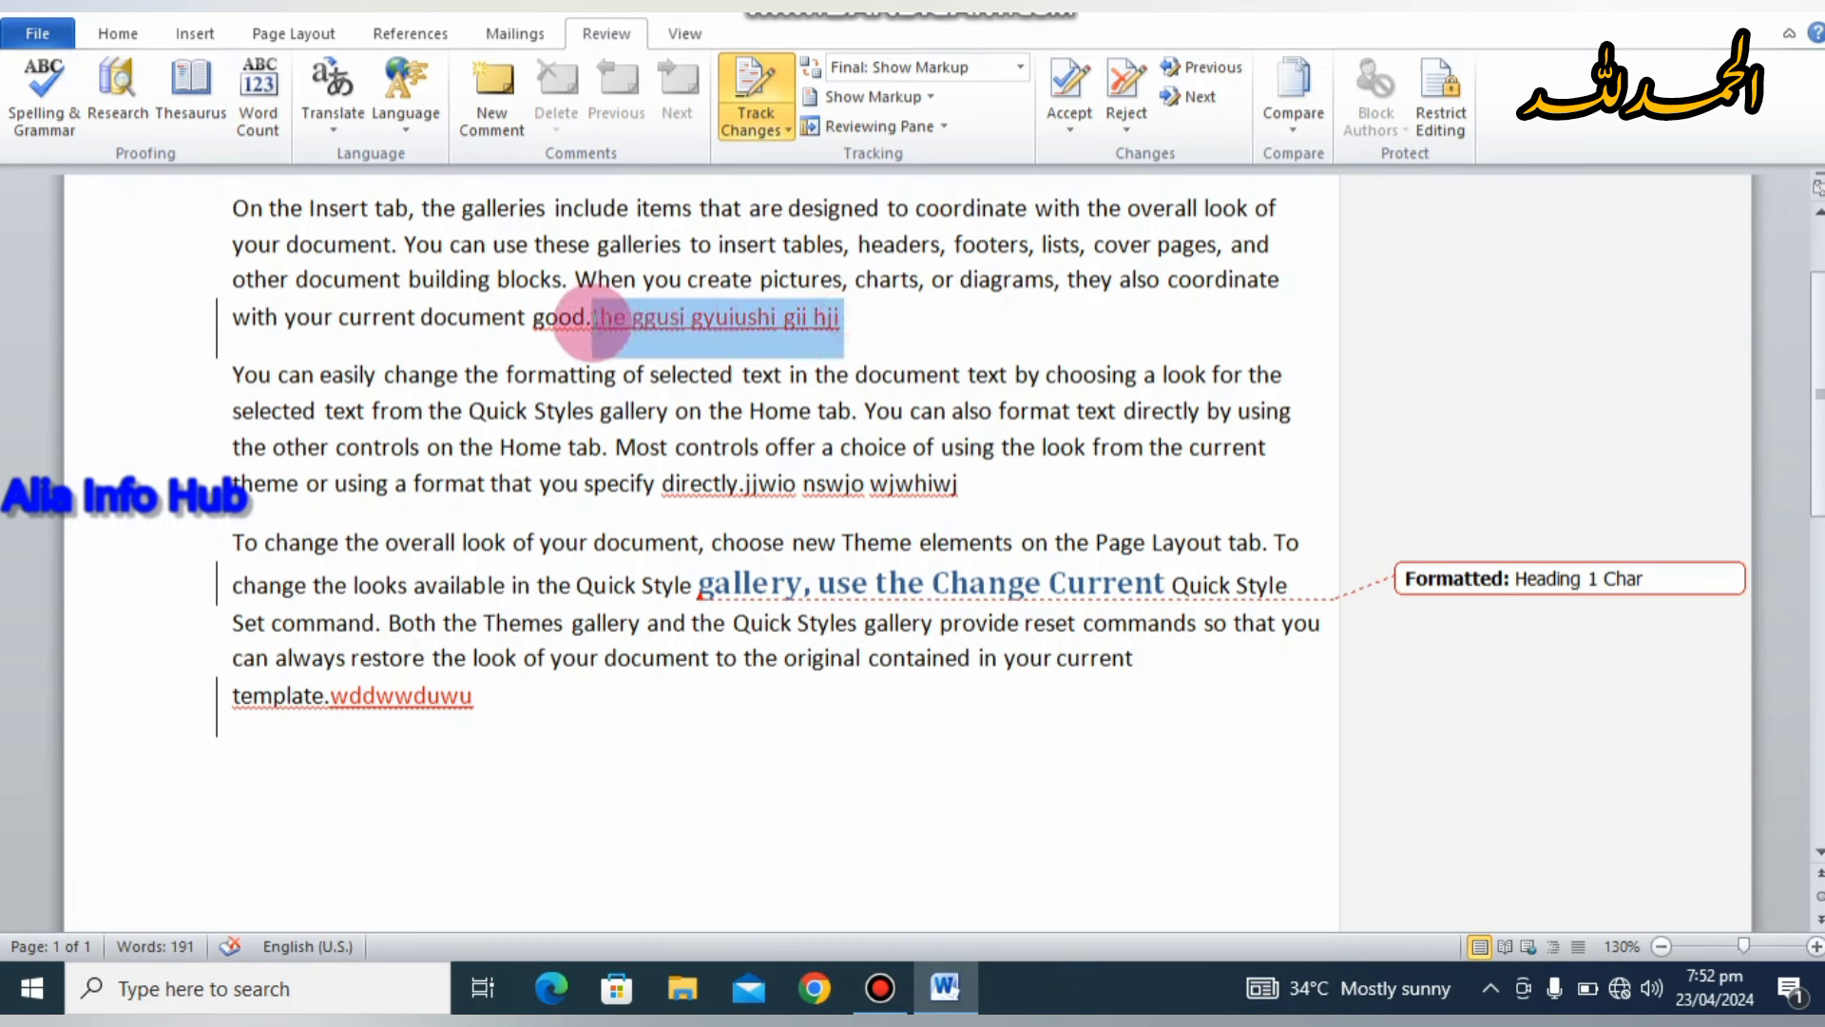
{"action": "left_click", "coordinate": [1069, 130]}
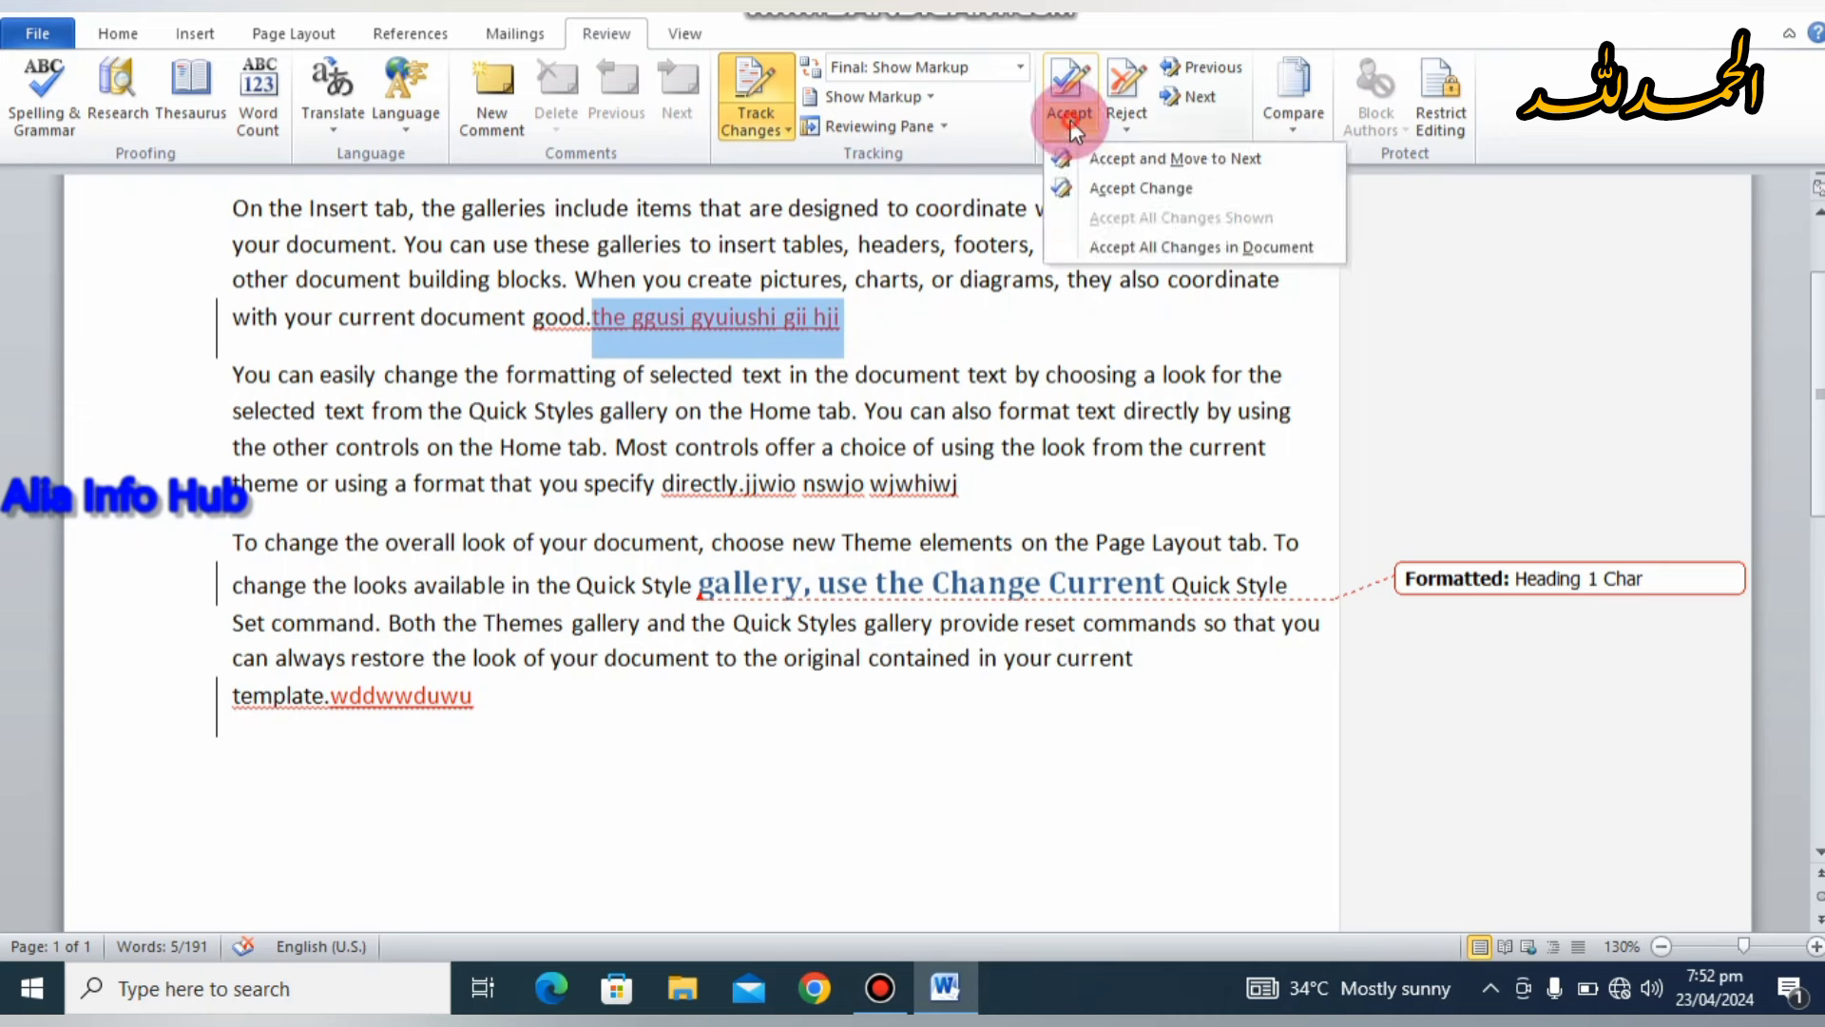
{"action": "left_click", "coordinate": [1101, 187]}
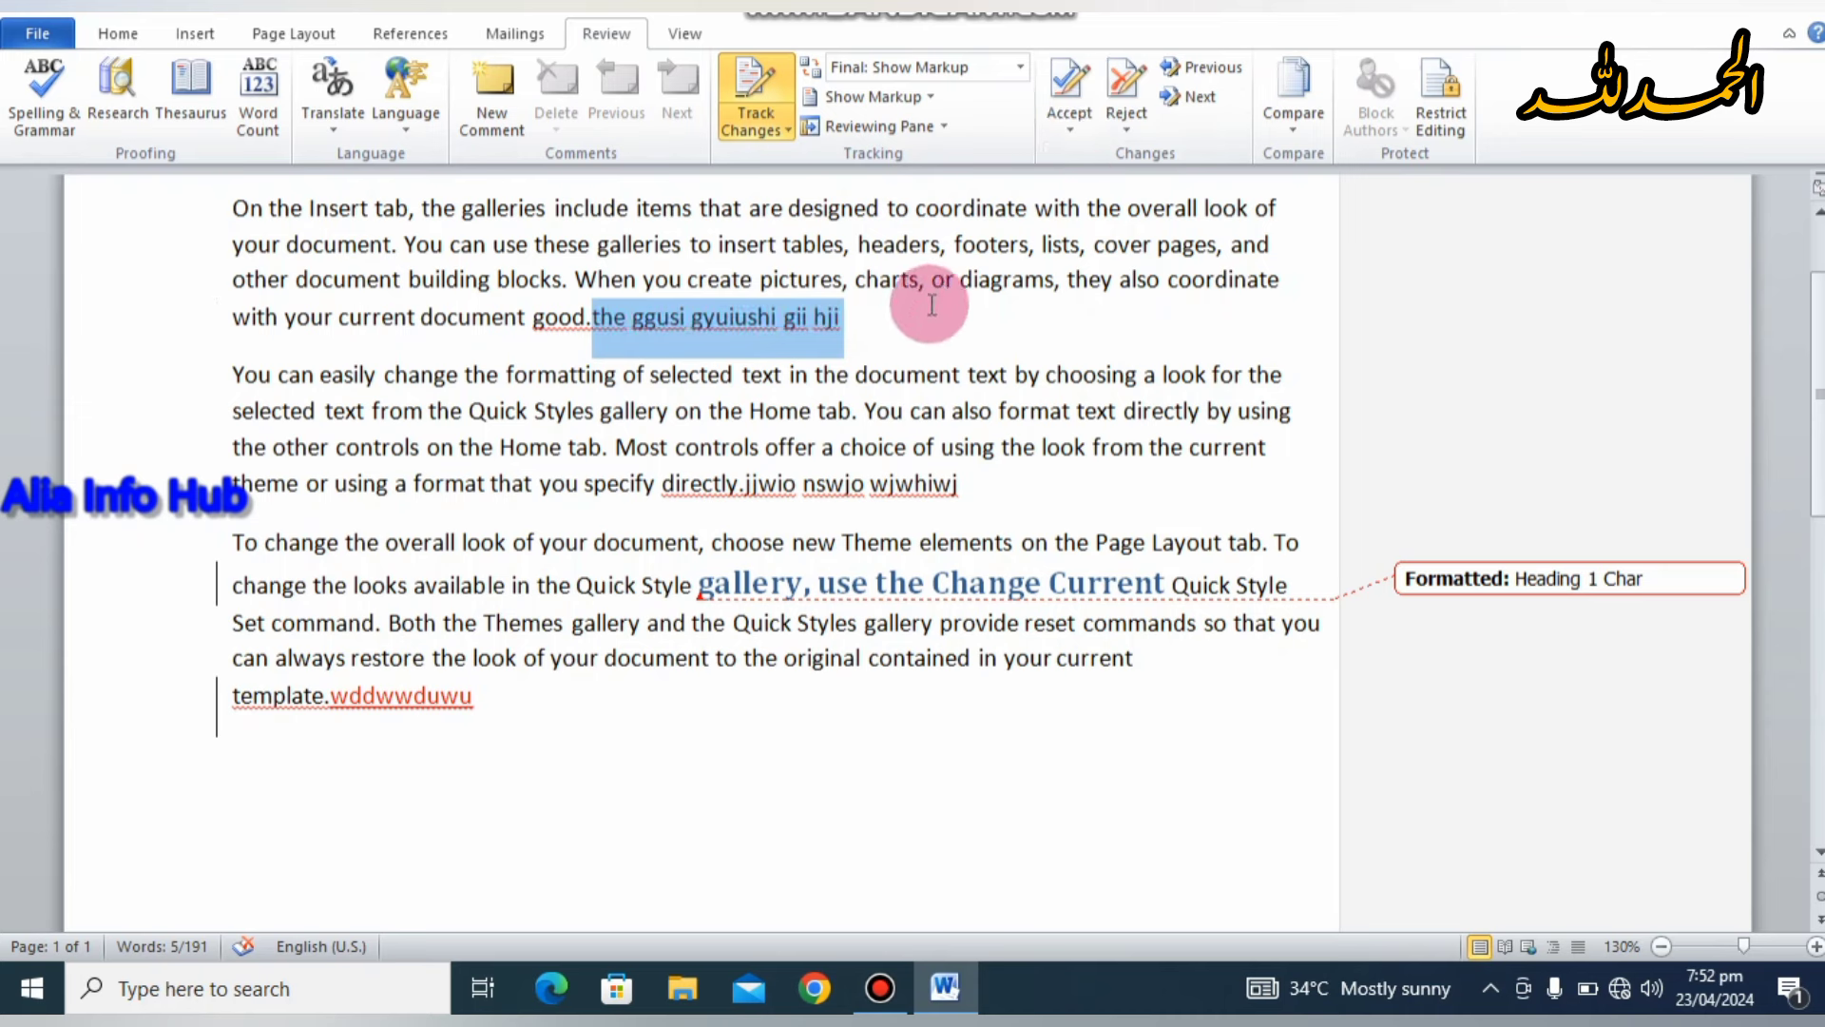
{"action": "left_click", "coordinate": [927, 310]}
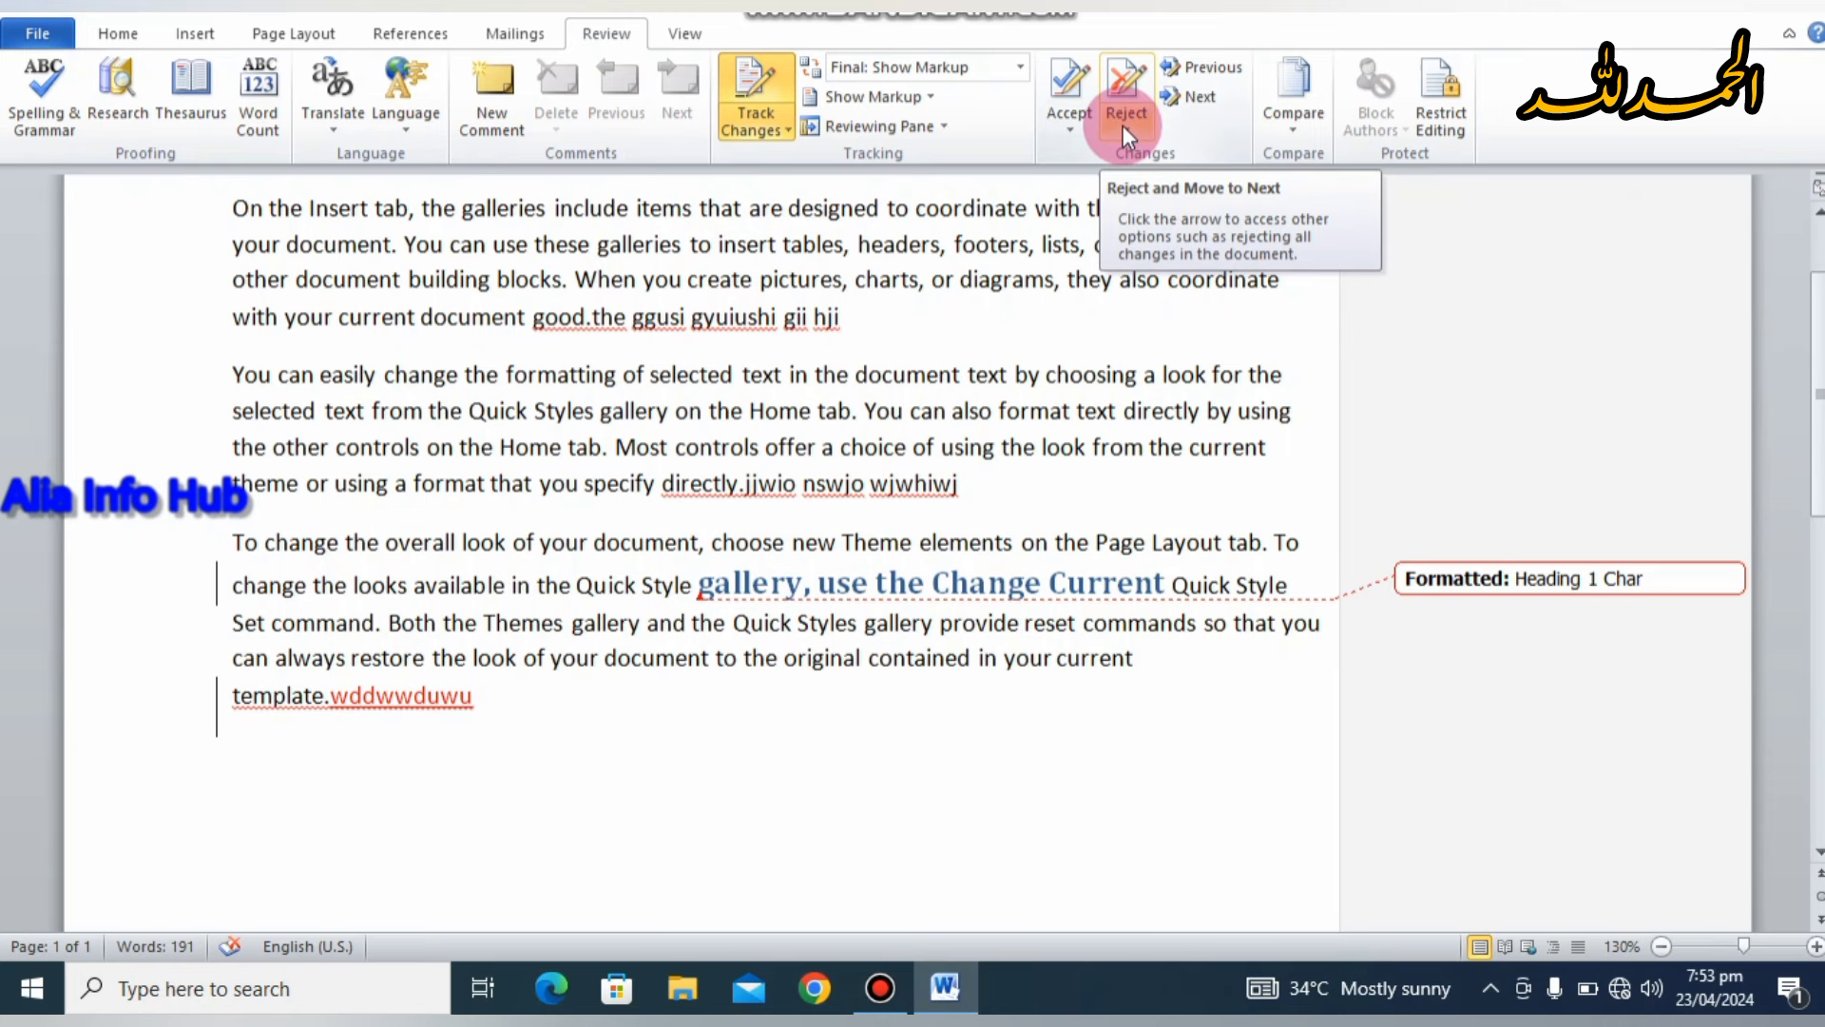
Step: Reject the current change, then reject all changes in the document
{"action": "left_click", "coordinate": [1122, 126]}
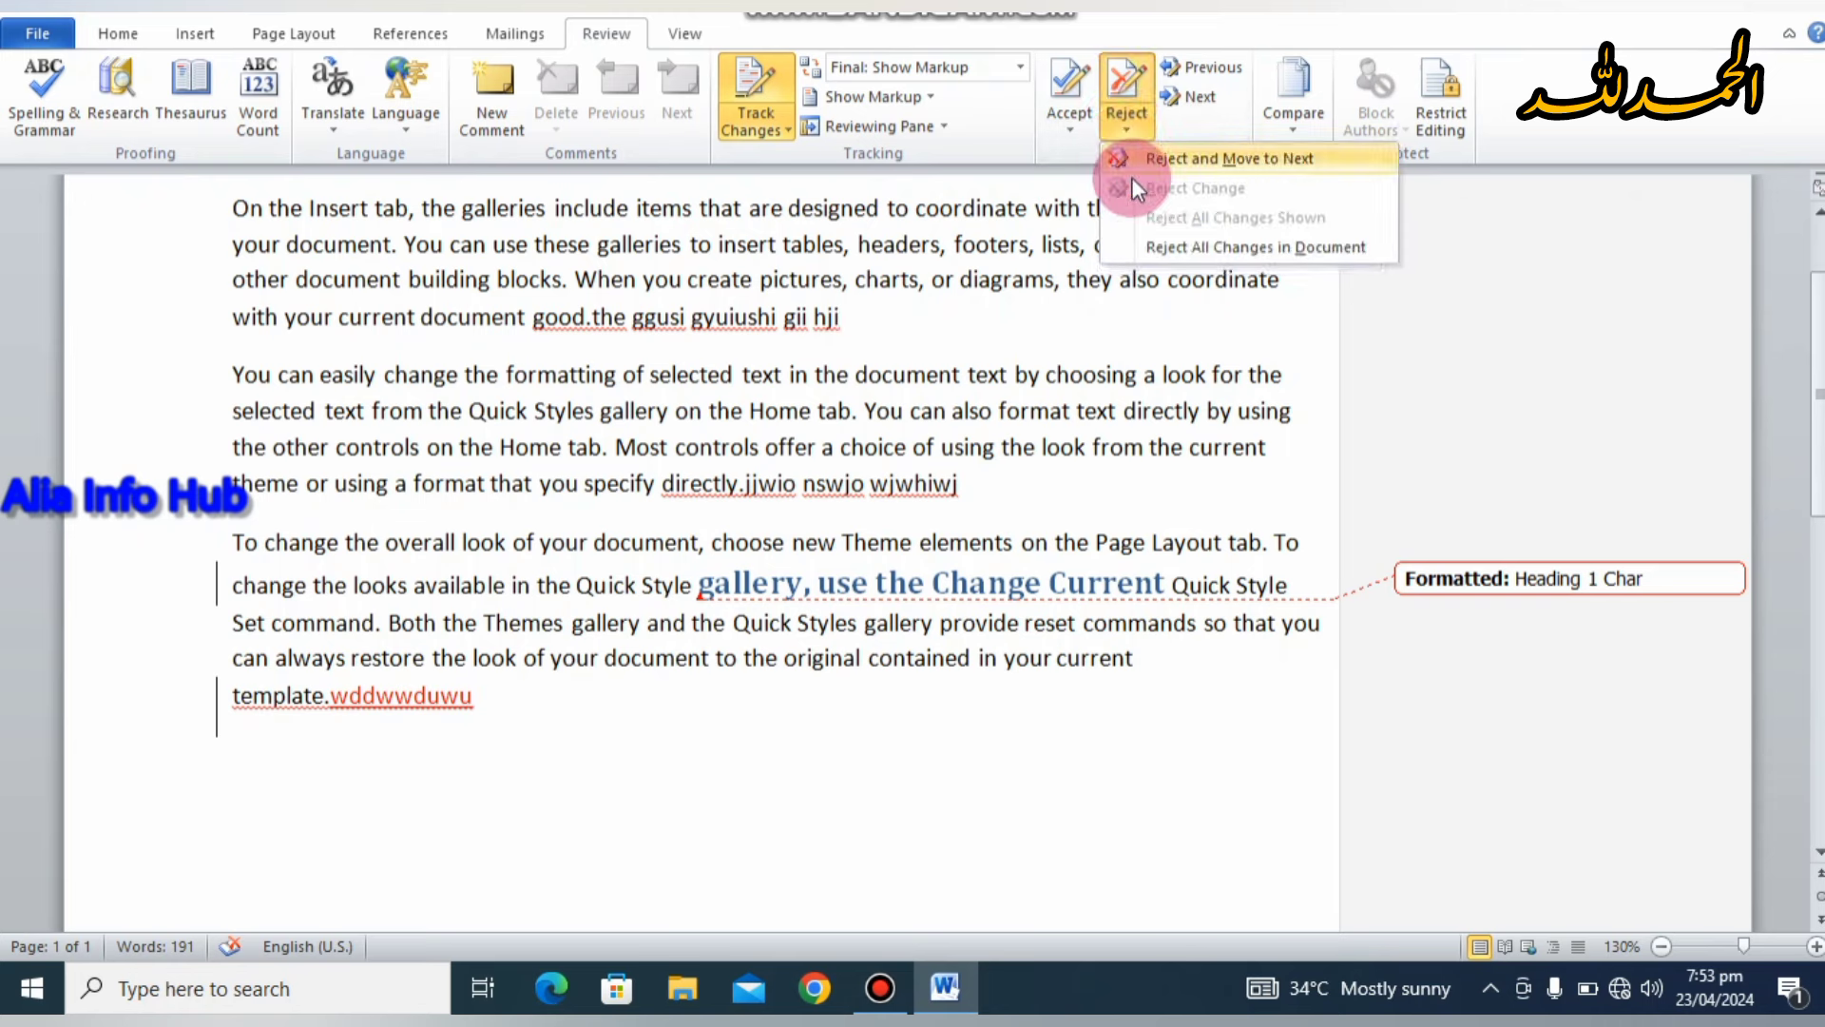
{"action": "left_click", "coordinate": [1138, 156]}
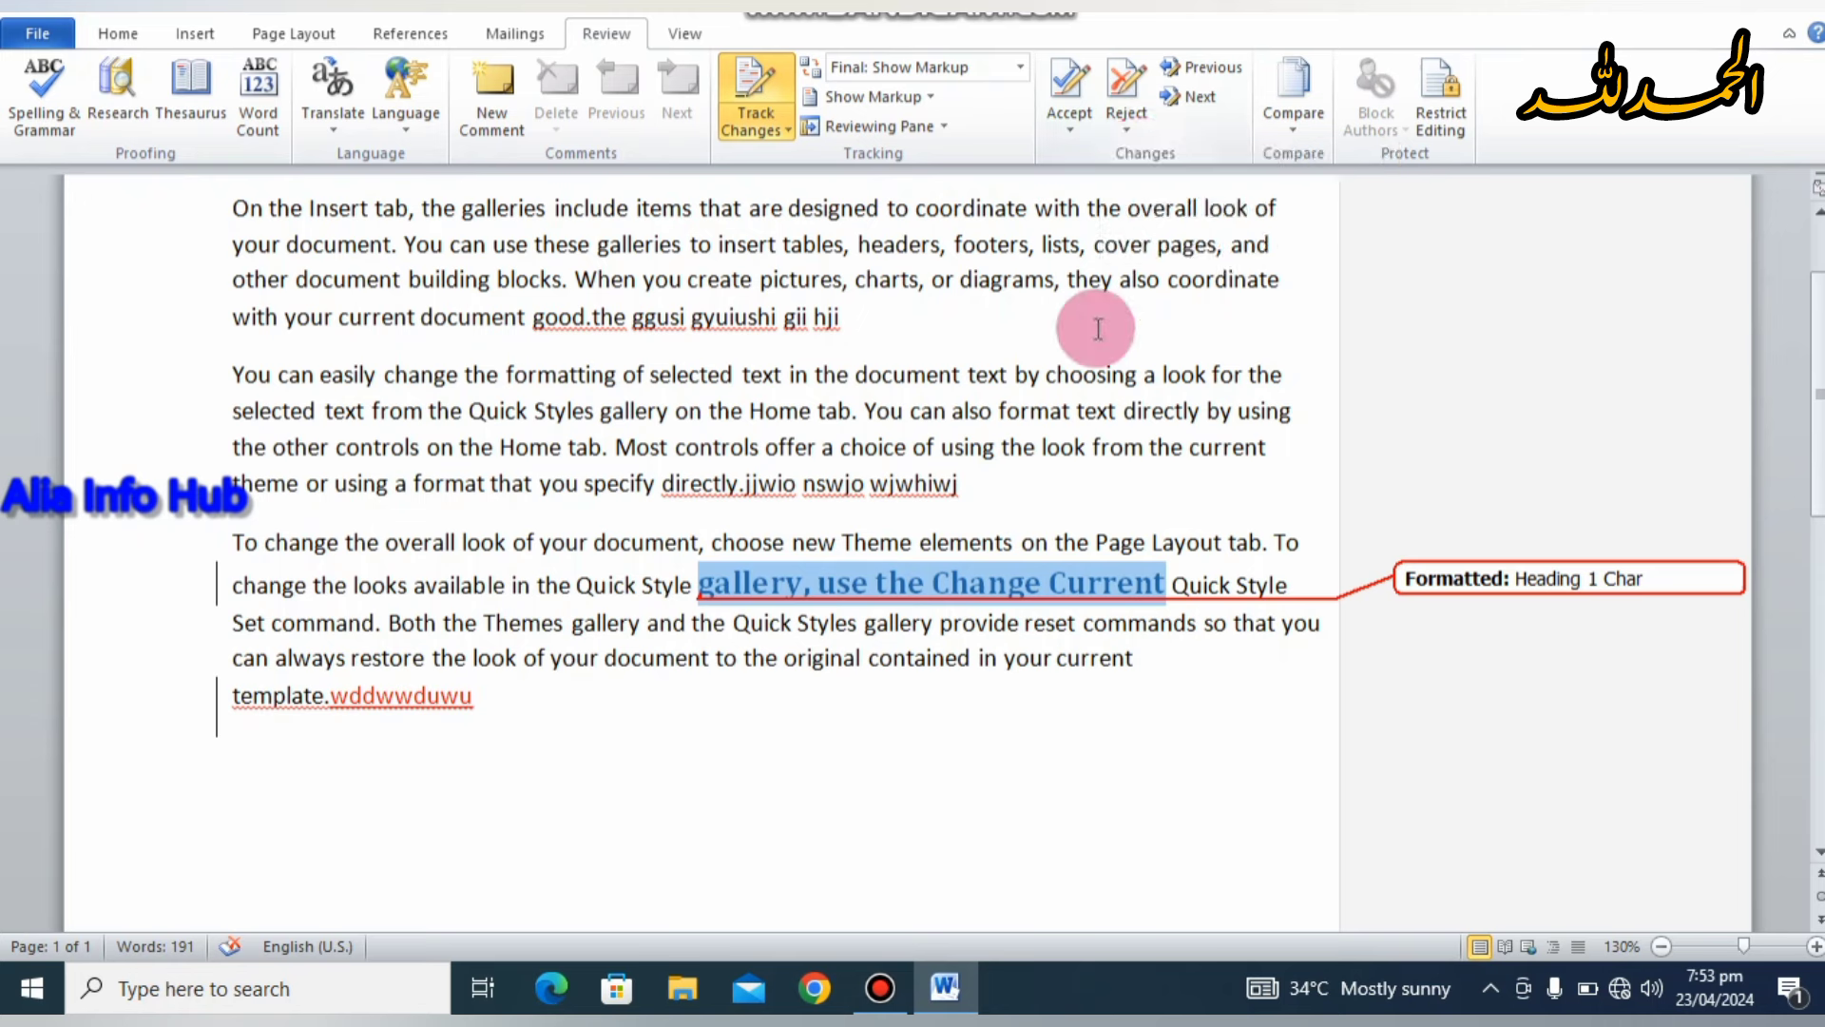
{"action": "left_click", "coordinate": [1143, 118]}
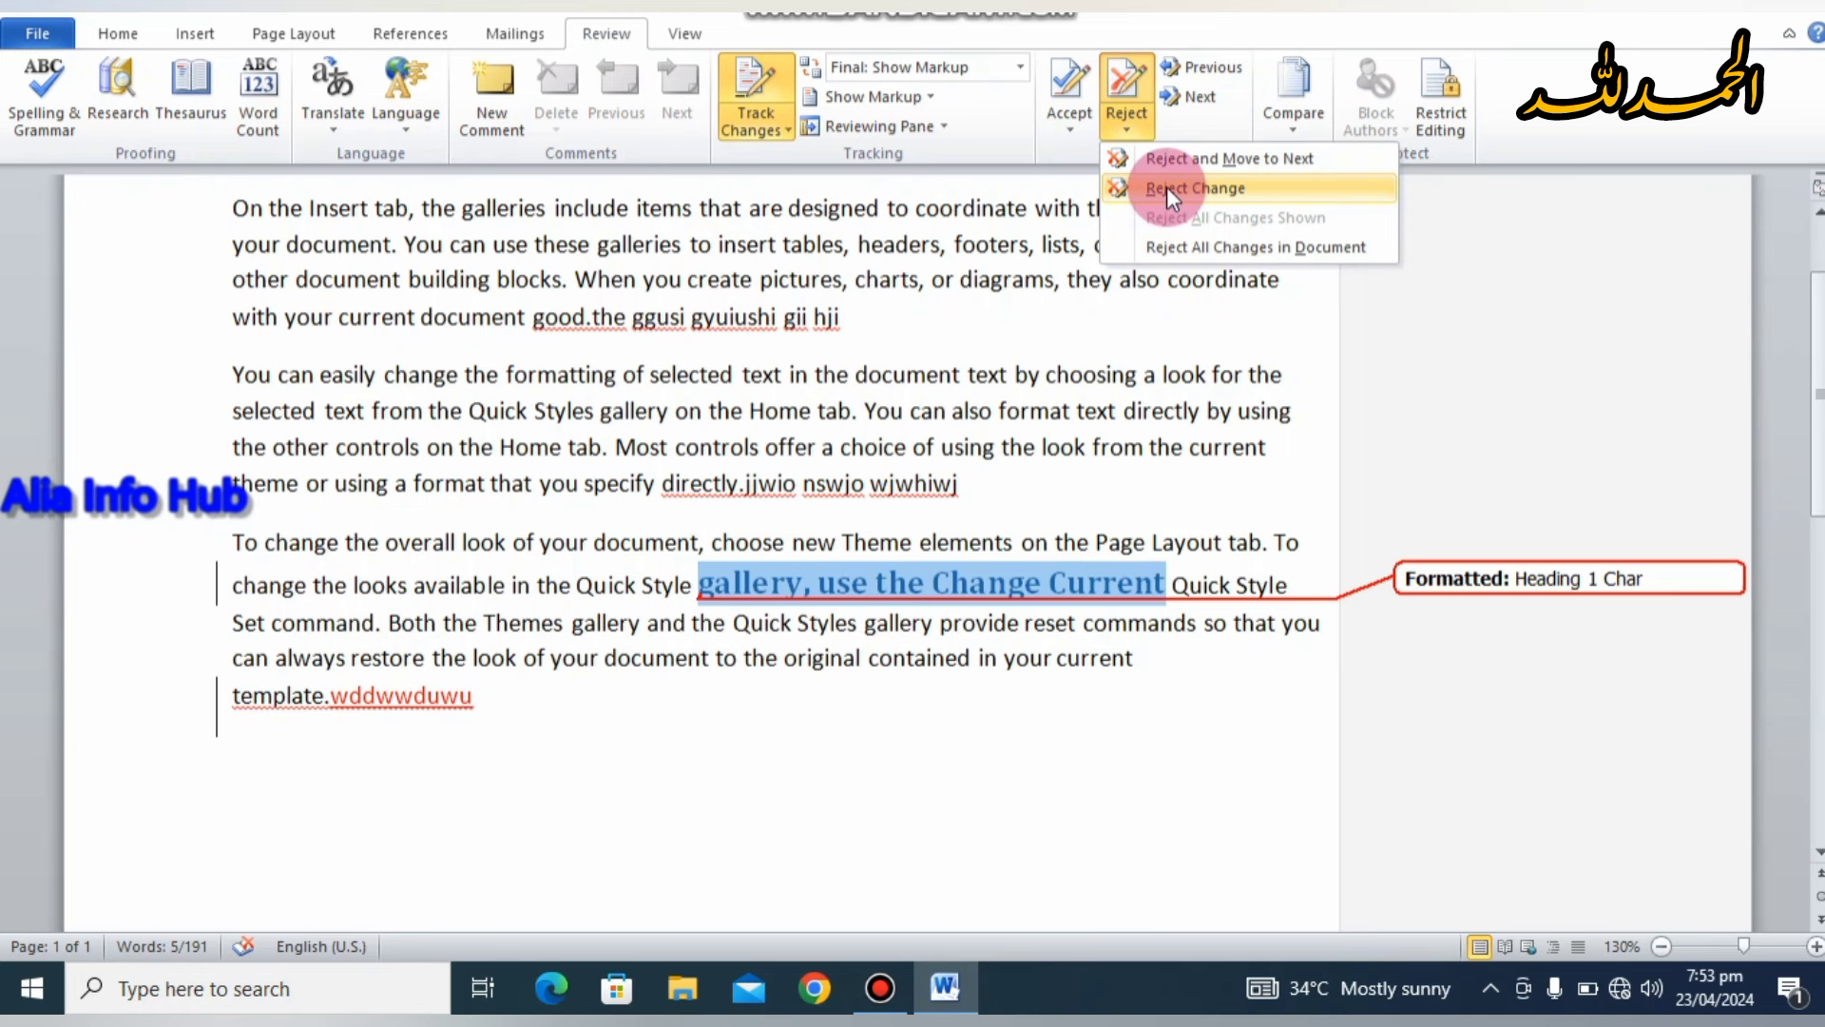
{"action": "left_click", "coordinate": [1166, 248]}
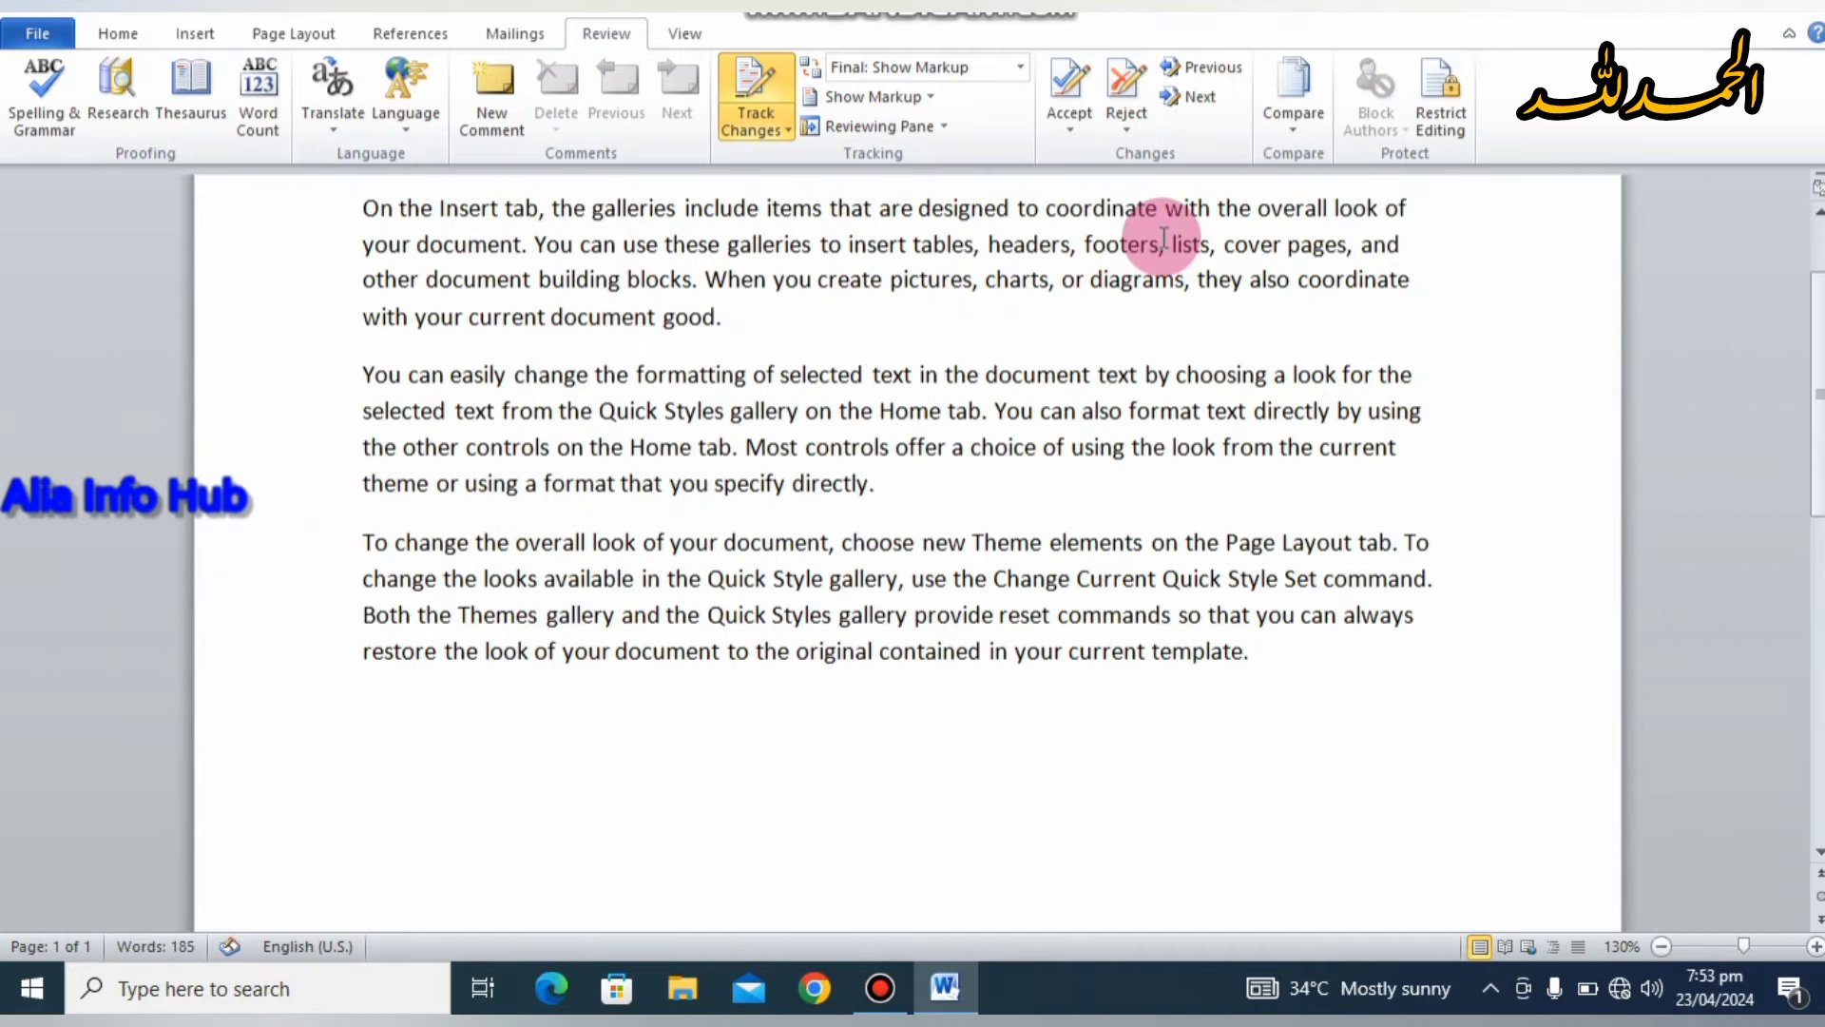
Step: Check with Previous and Next that no tracked changes remain, dismissing each message
{"action": "left_click", "coordinate": [933, 403]}
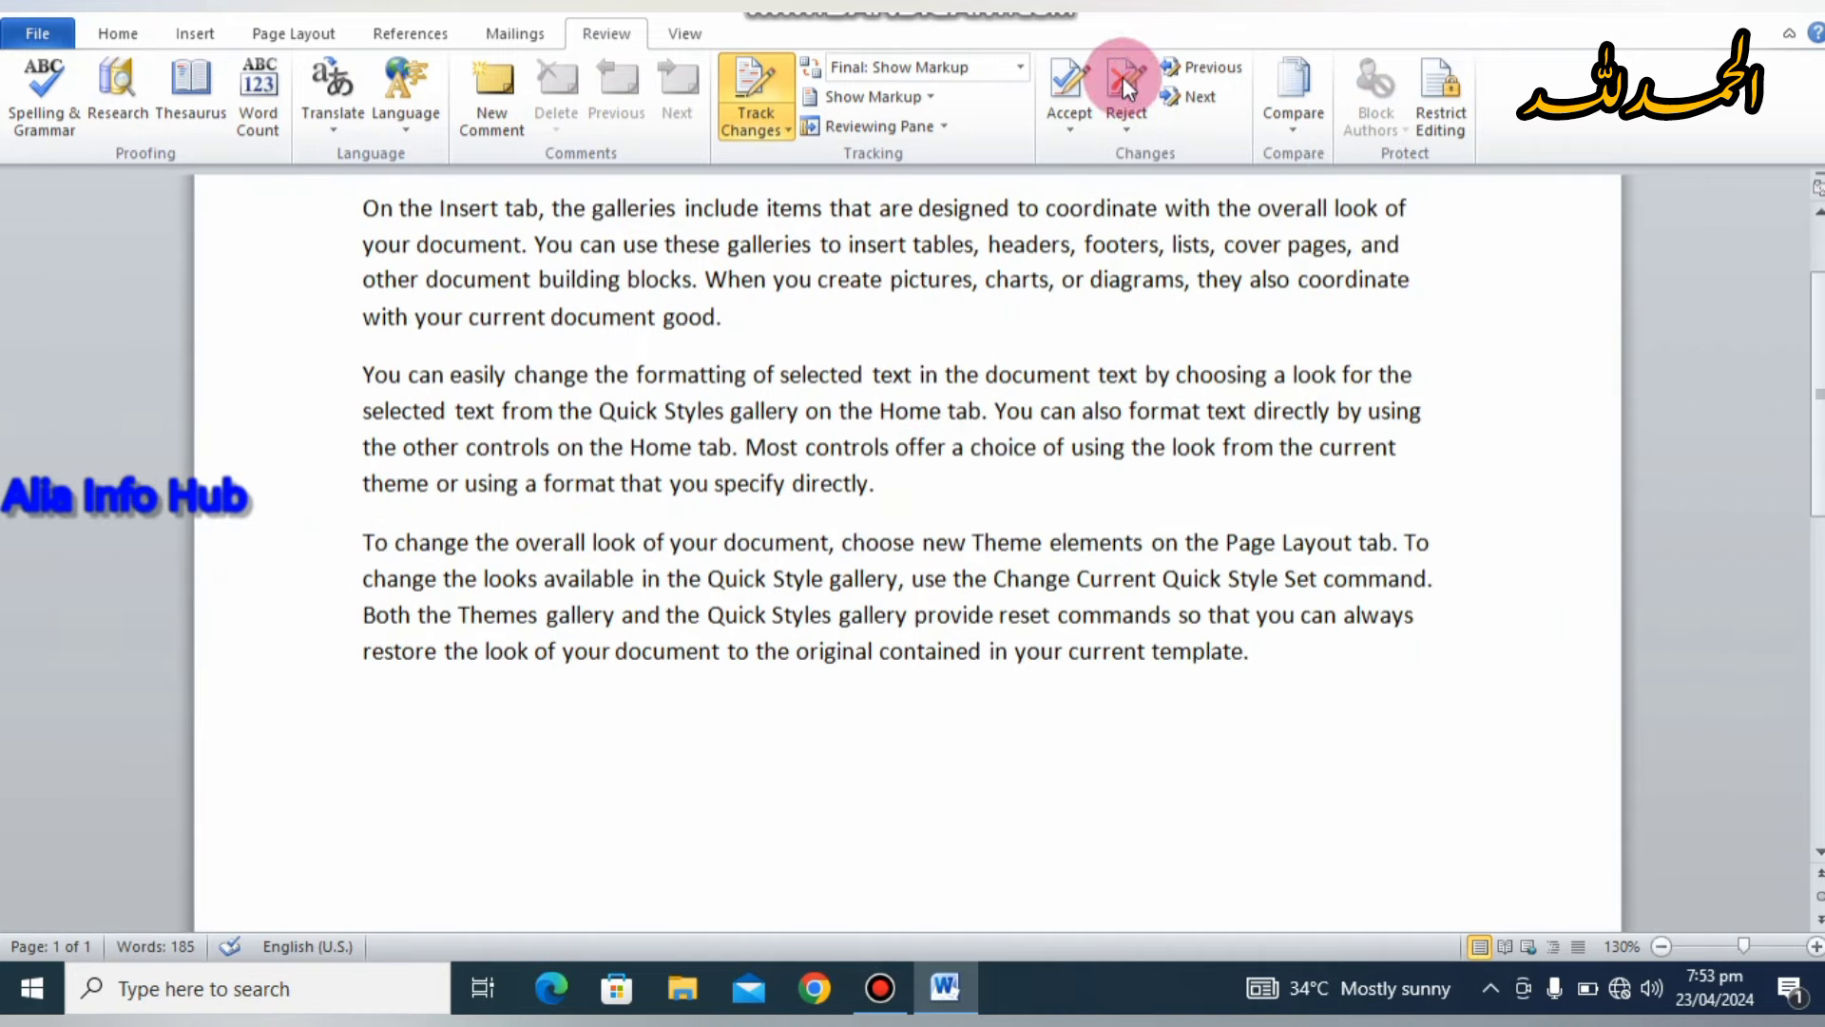
{"action": "left_click", "coordinate": [1201, 75]}
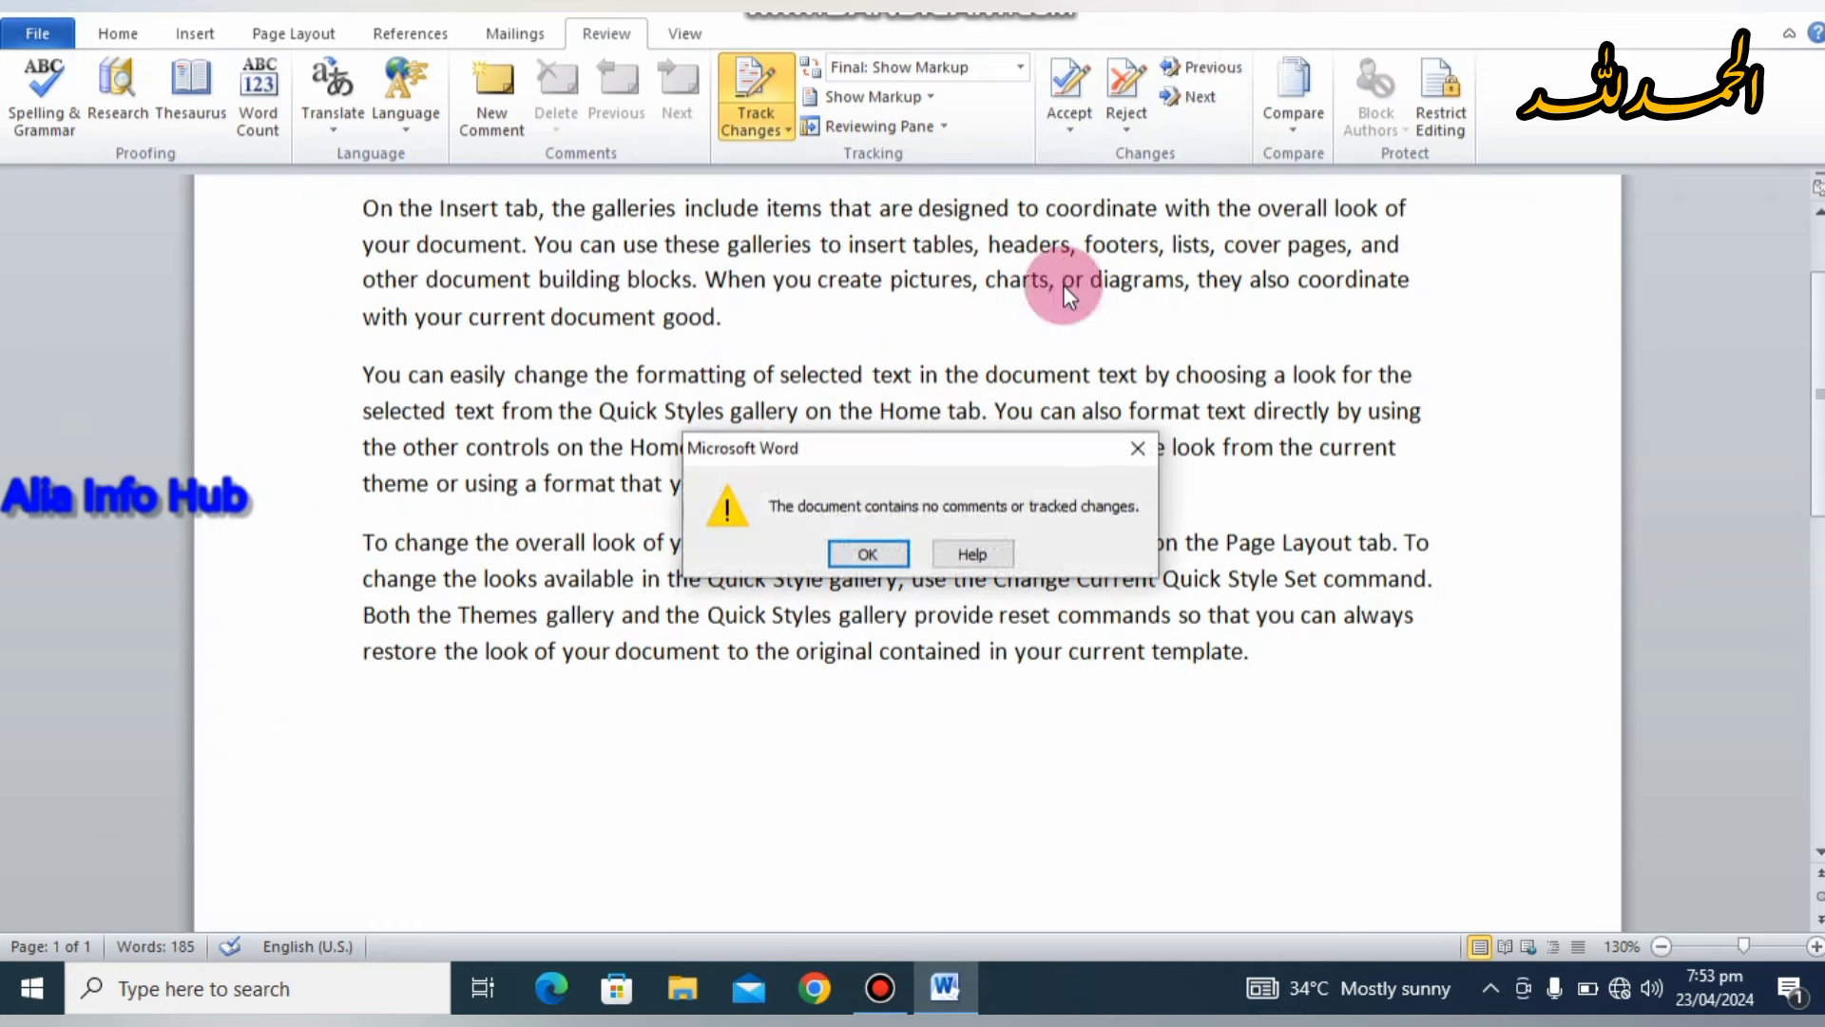
{"action": "left_click", "coordinate": [888, 550]}
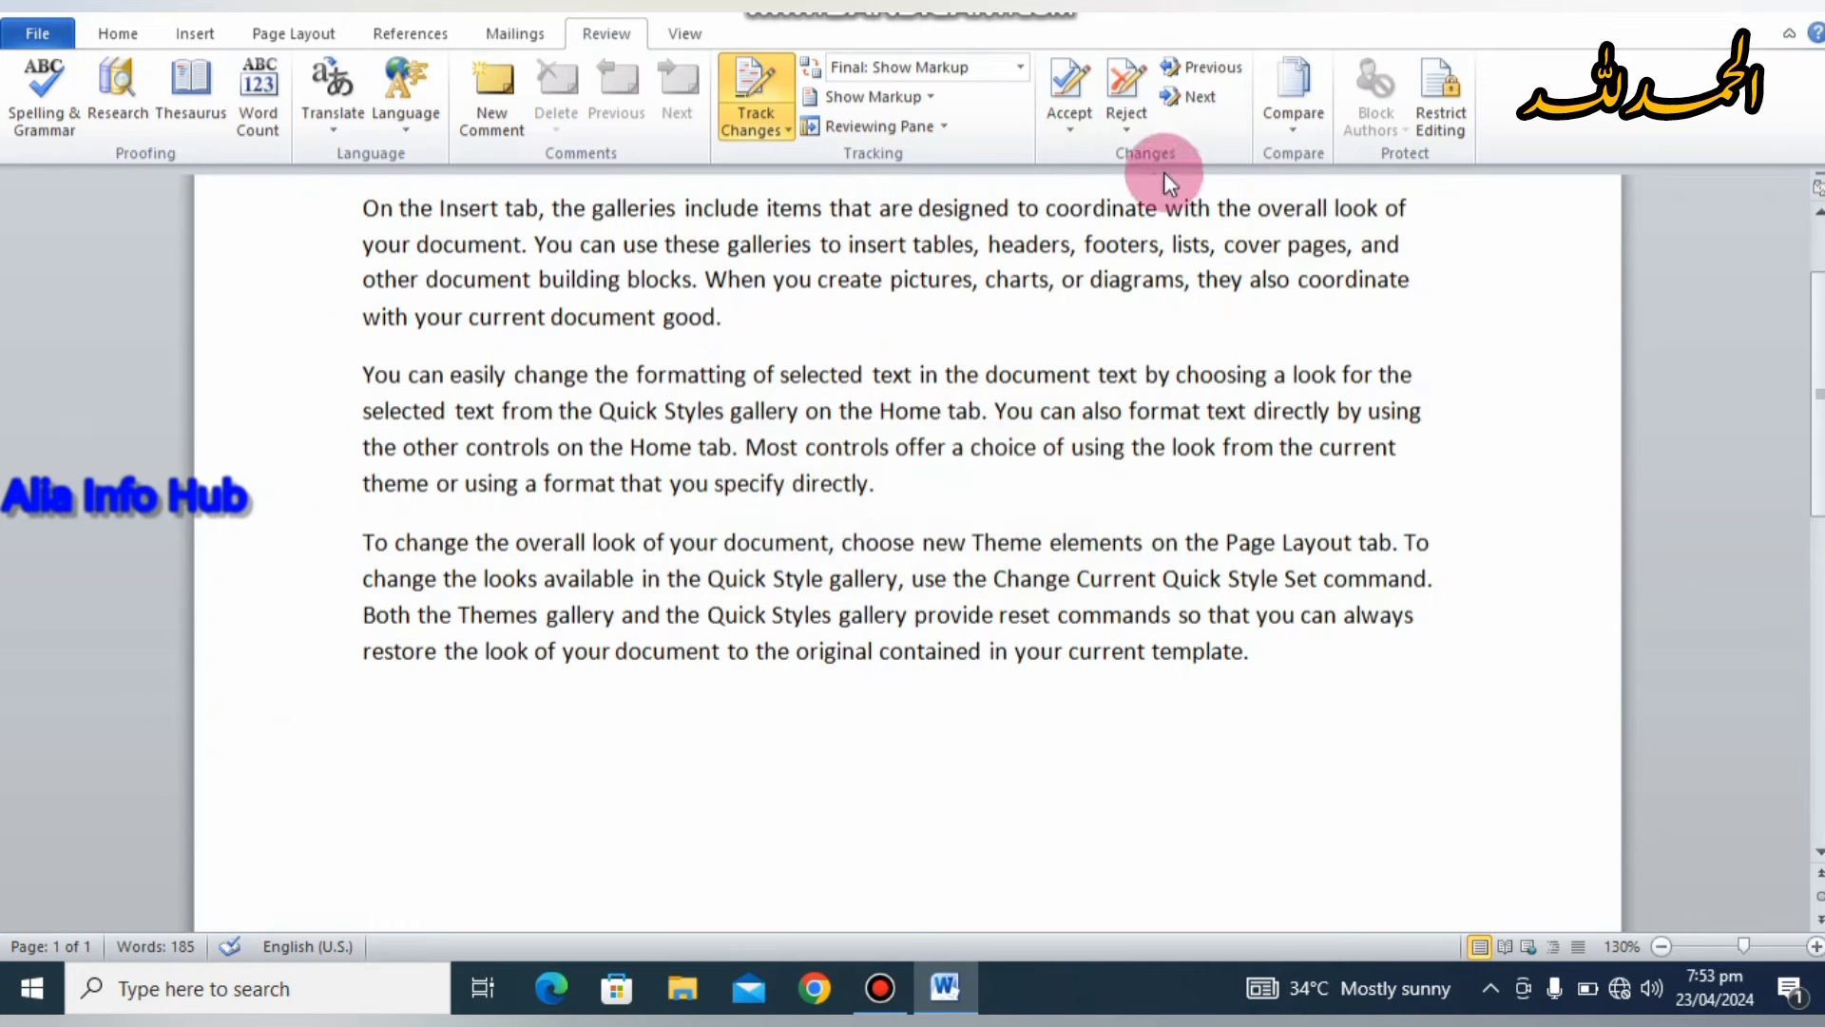
{"action": "left_click", "coordinate": [1189, 103]}
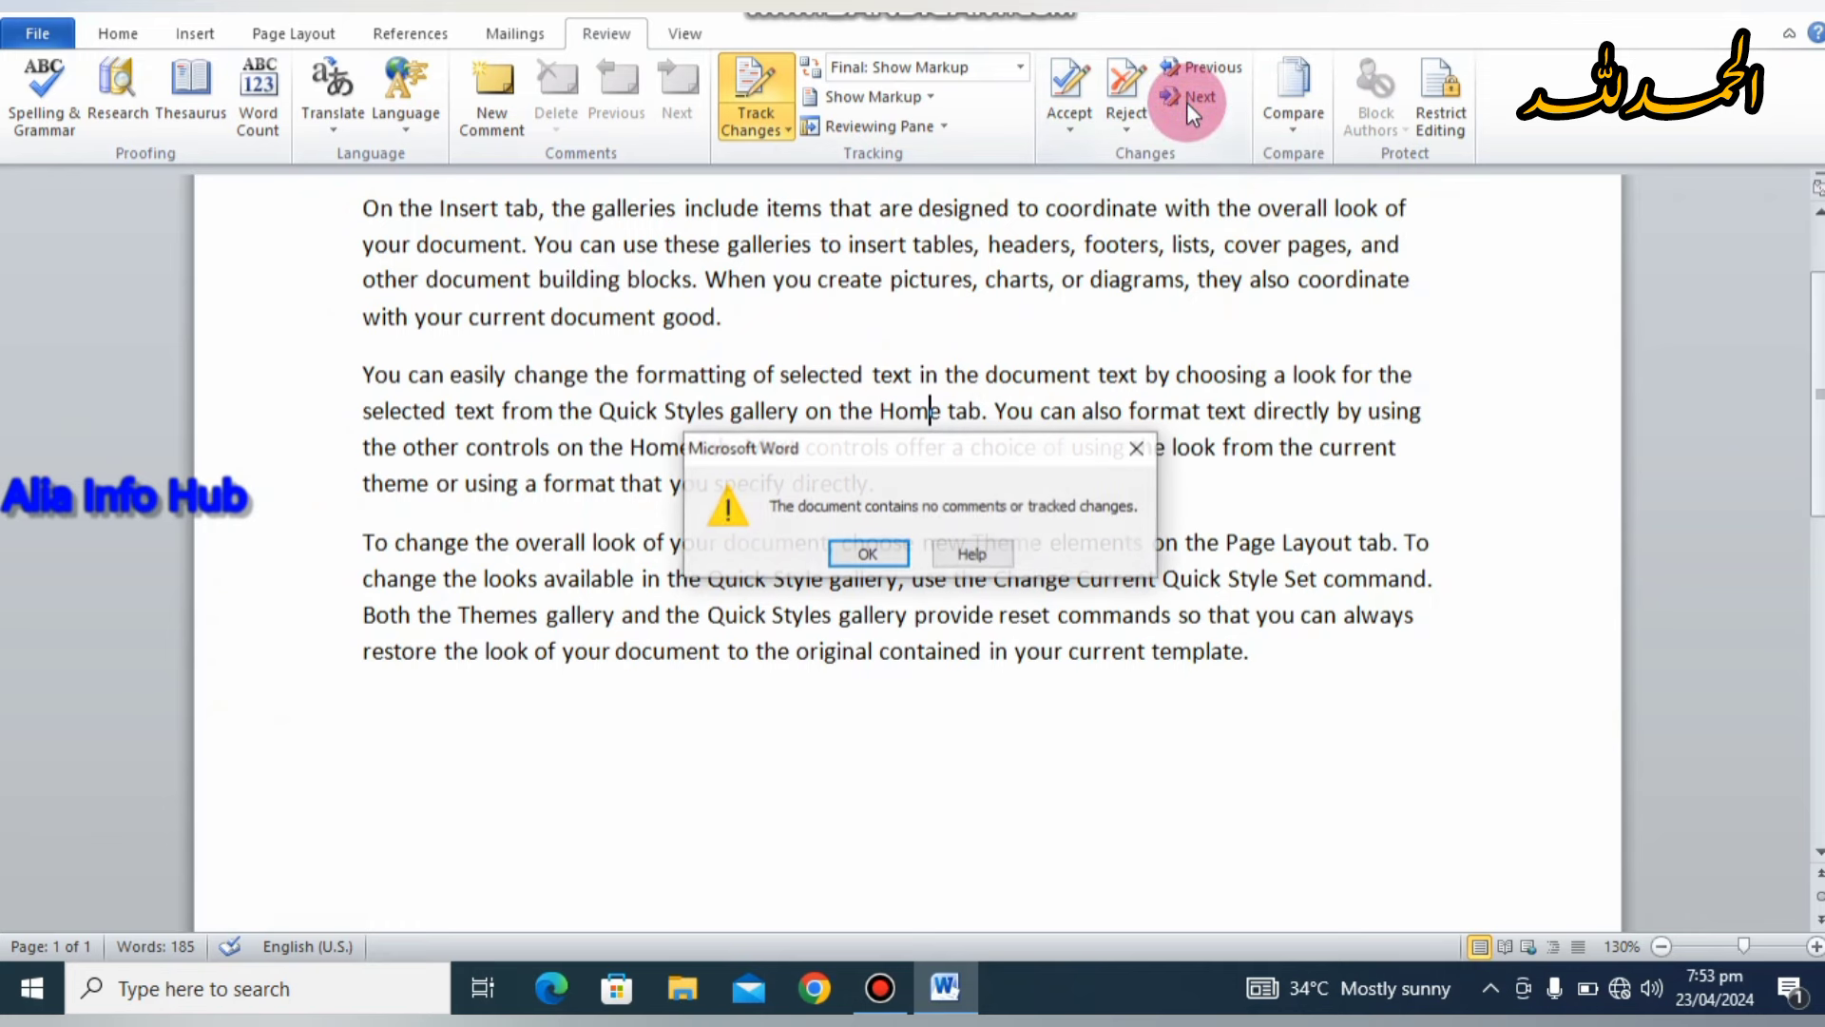
{"action": "left_click", "coordinate": [865, 552]}
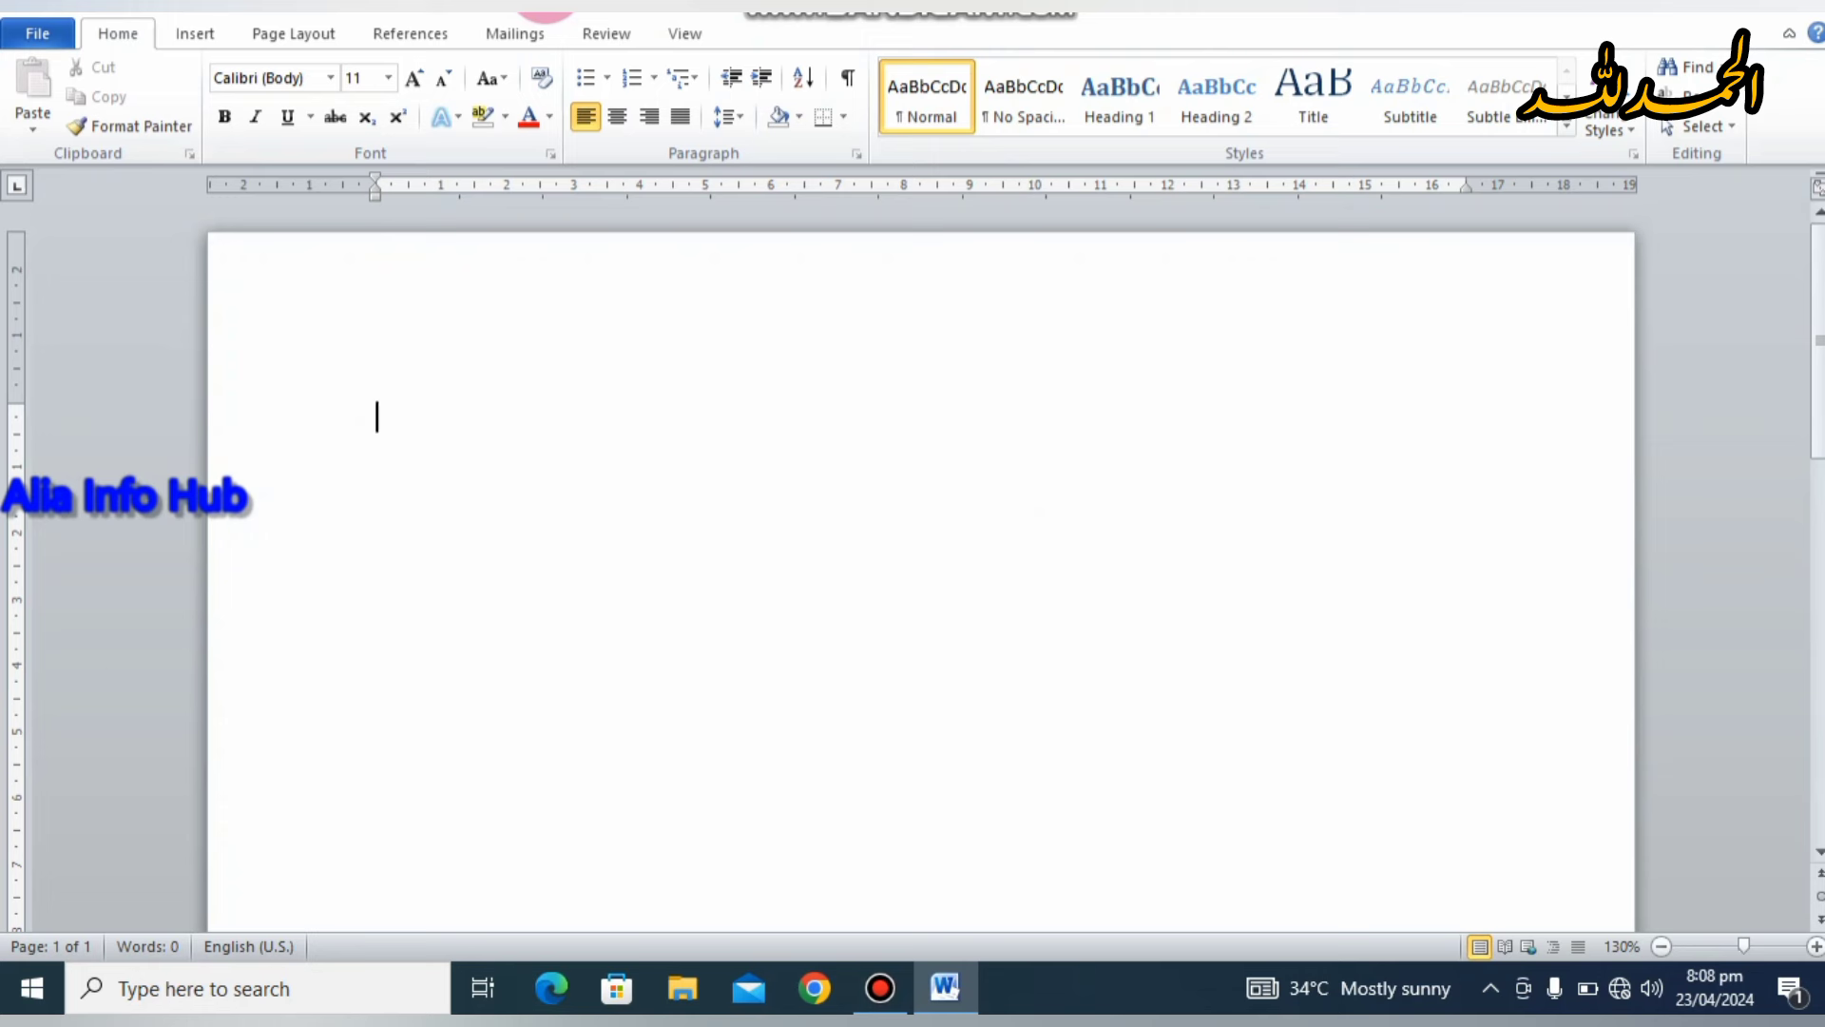
Step: Start Compare and choose 'On the Insert ta1' as the original document
{"action": "left_click", "coordinate": [603, 34]}
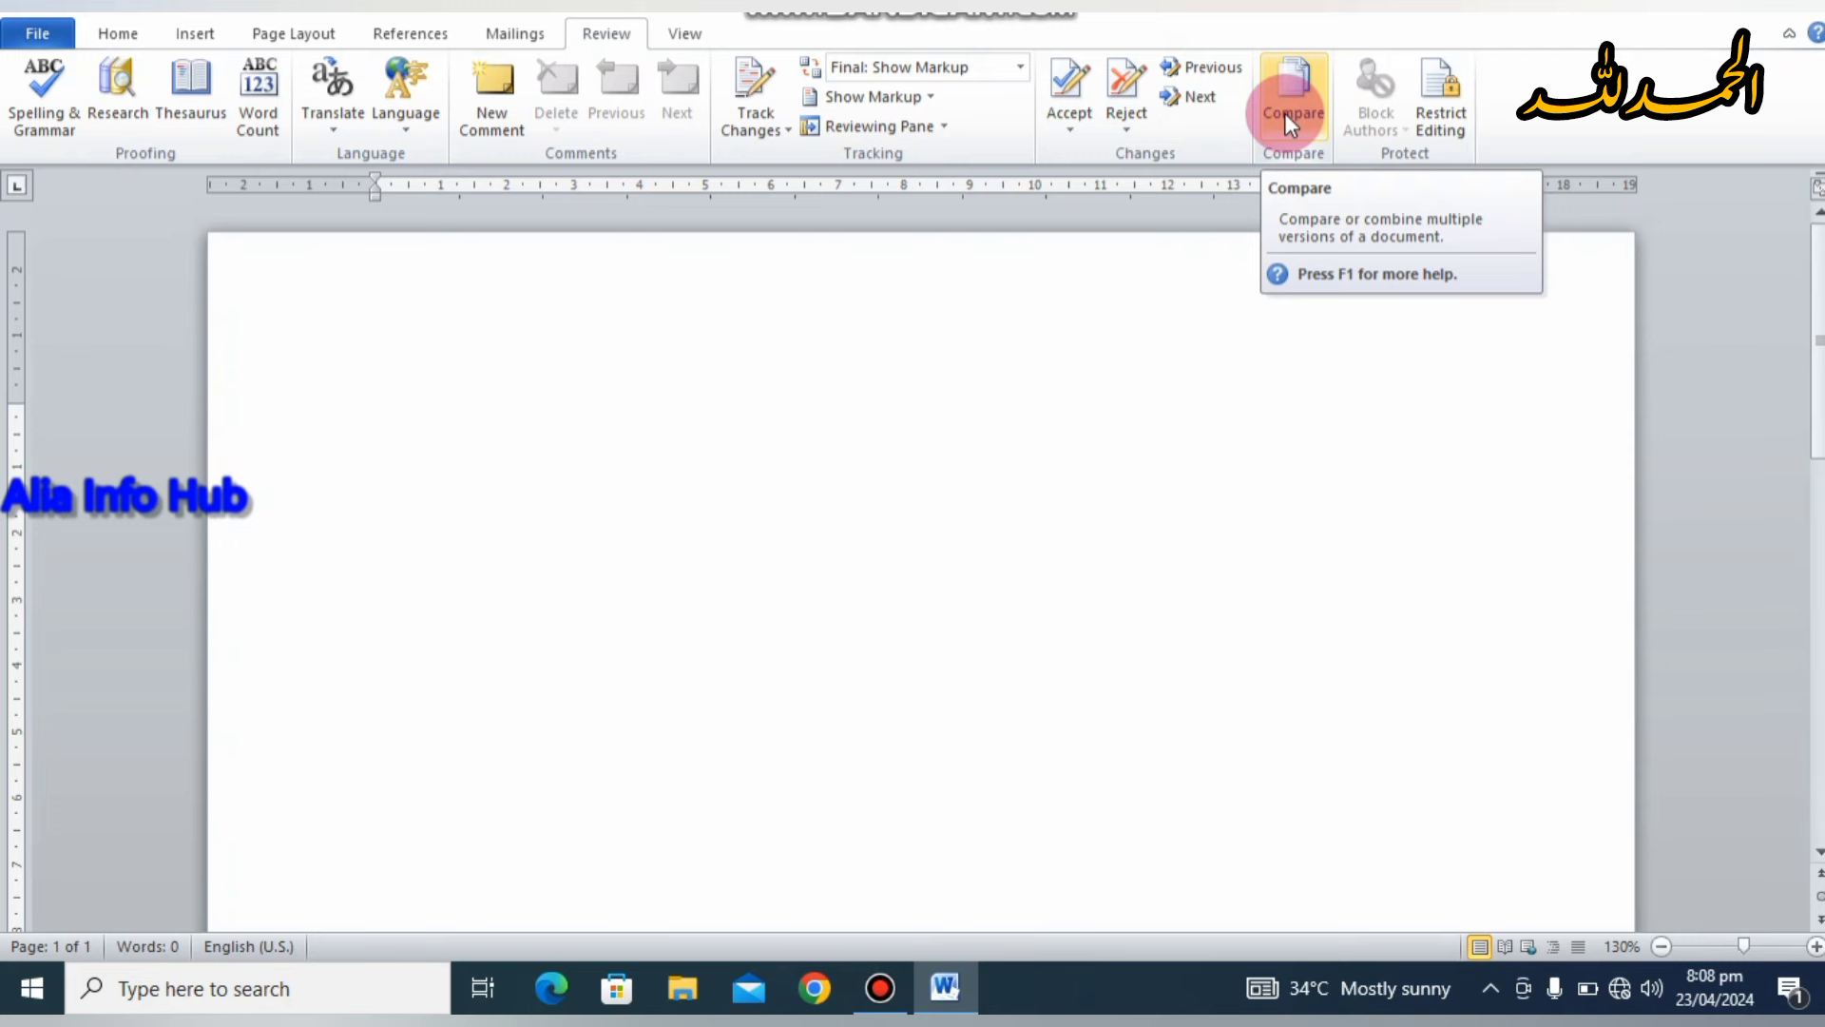
{"action": "left_click", "coordinate": [1285, 112]}
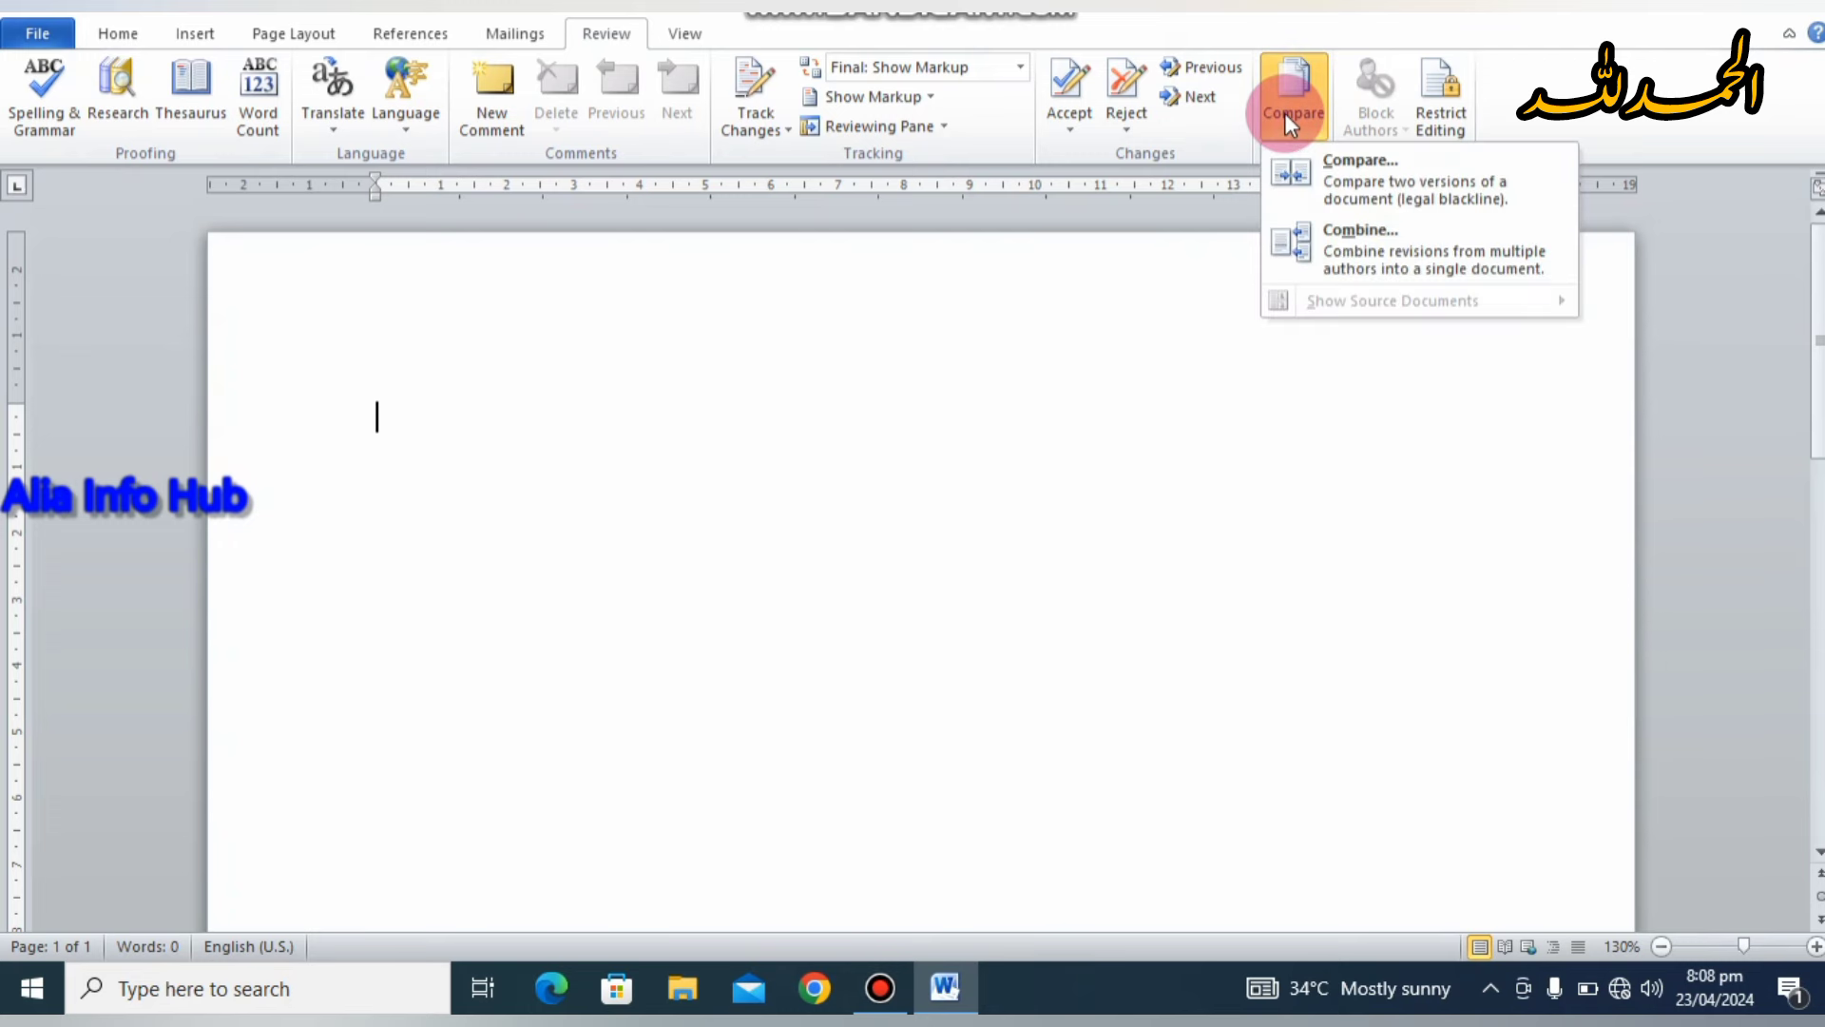
{"action": "left_click", "coordinate": [1312, 176]}
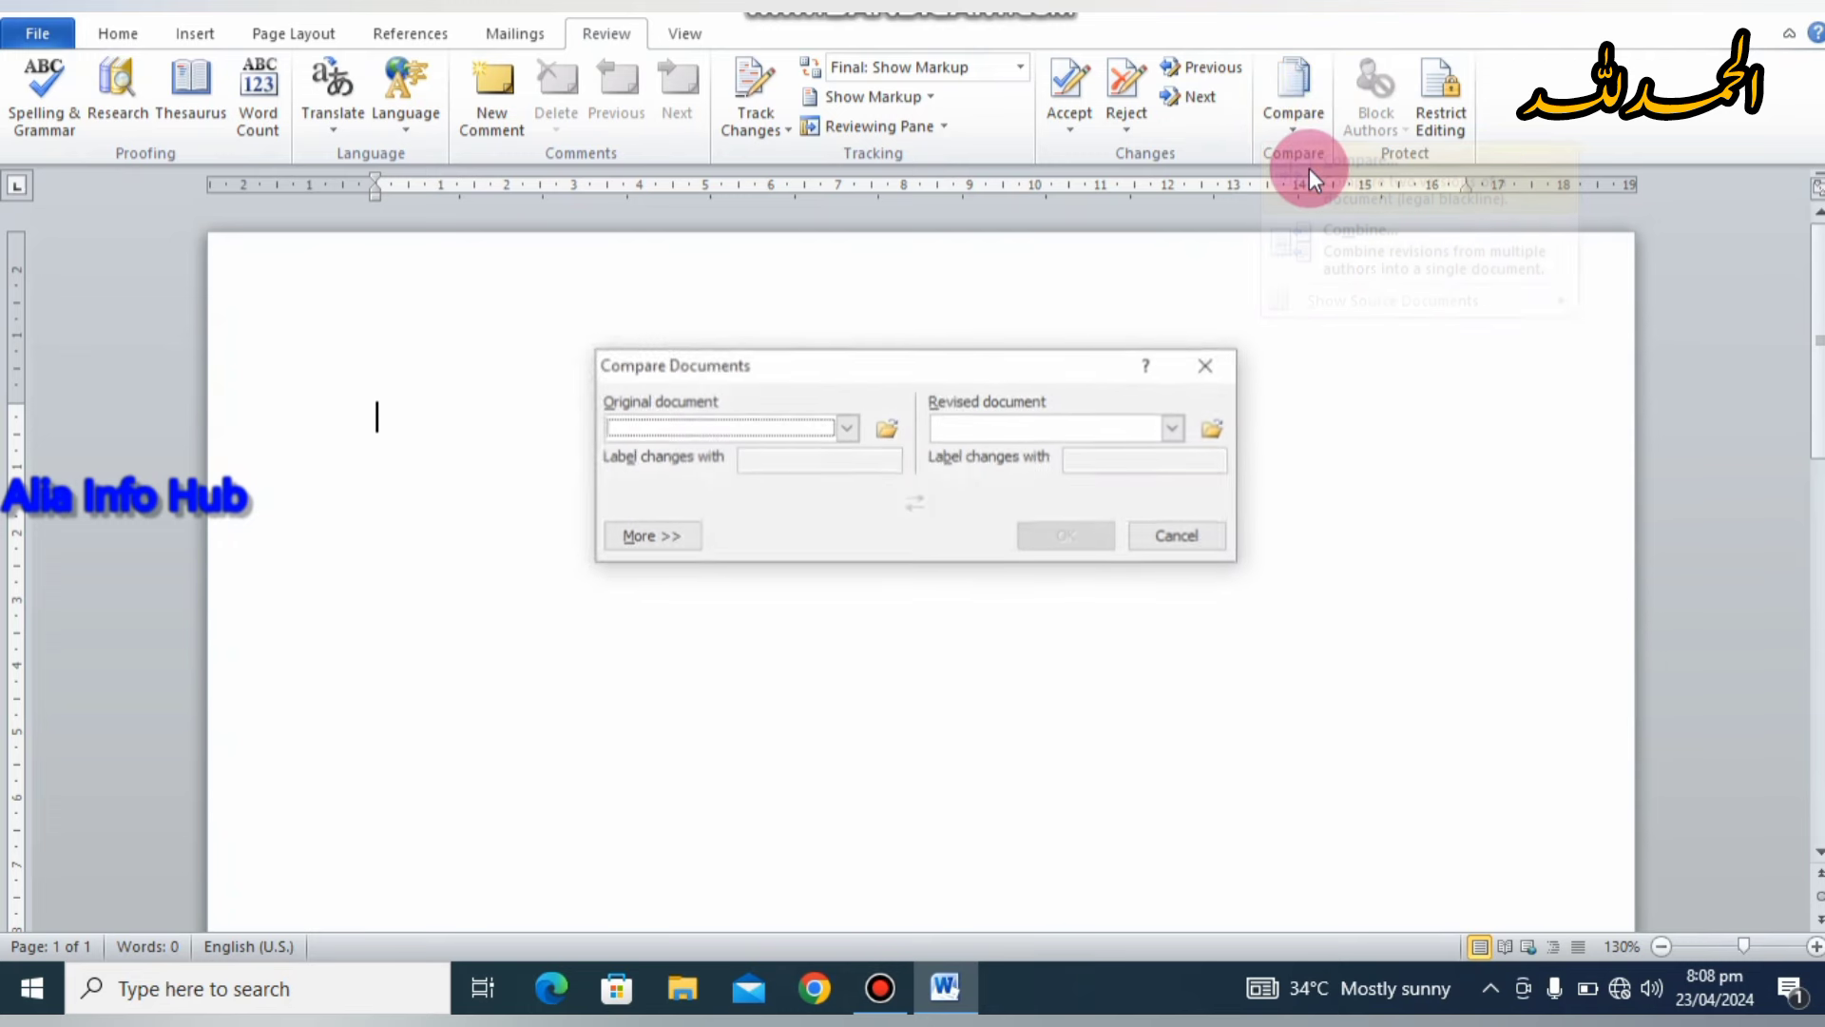
{"action": "left_click", "coordinate": [888, 429]}
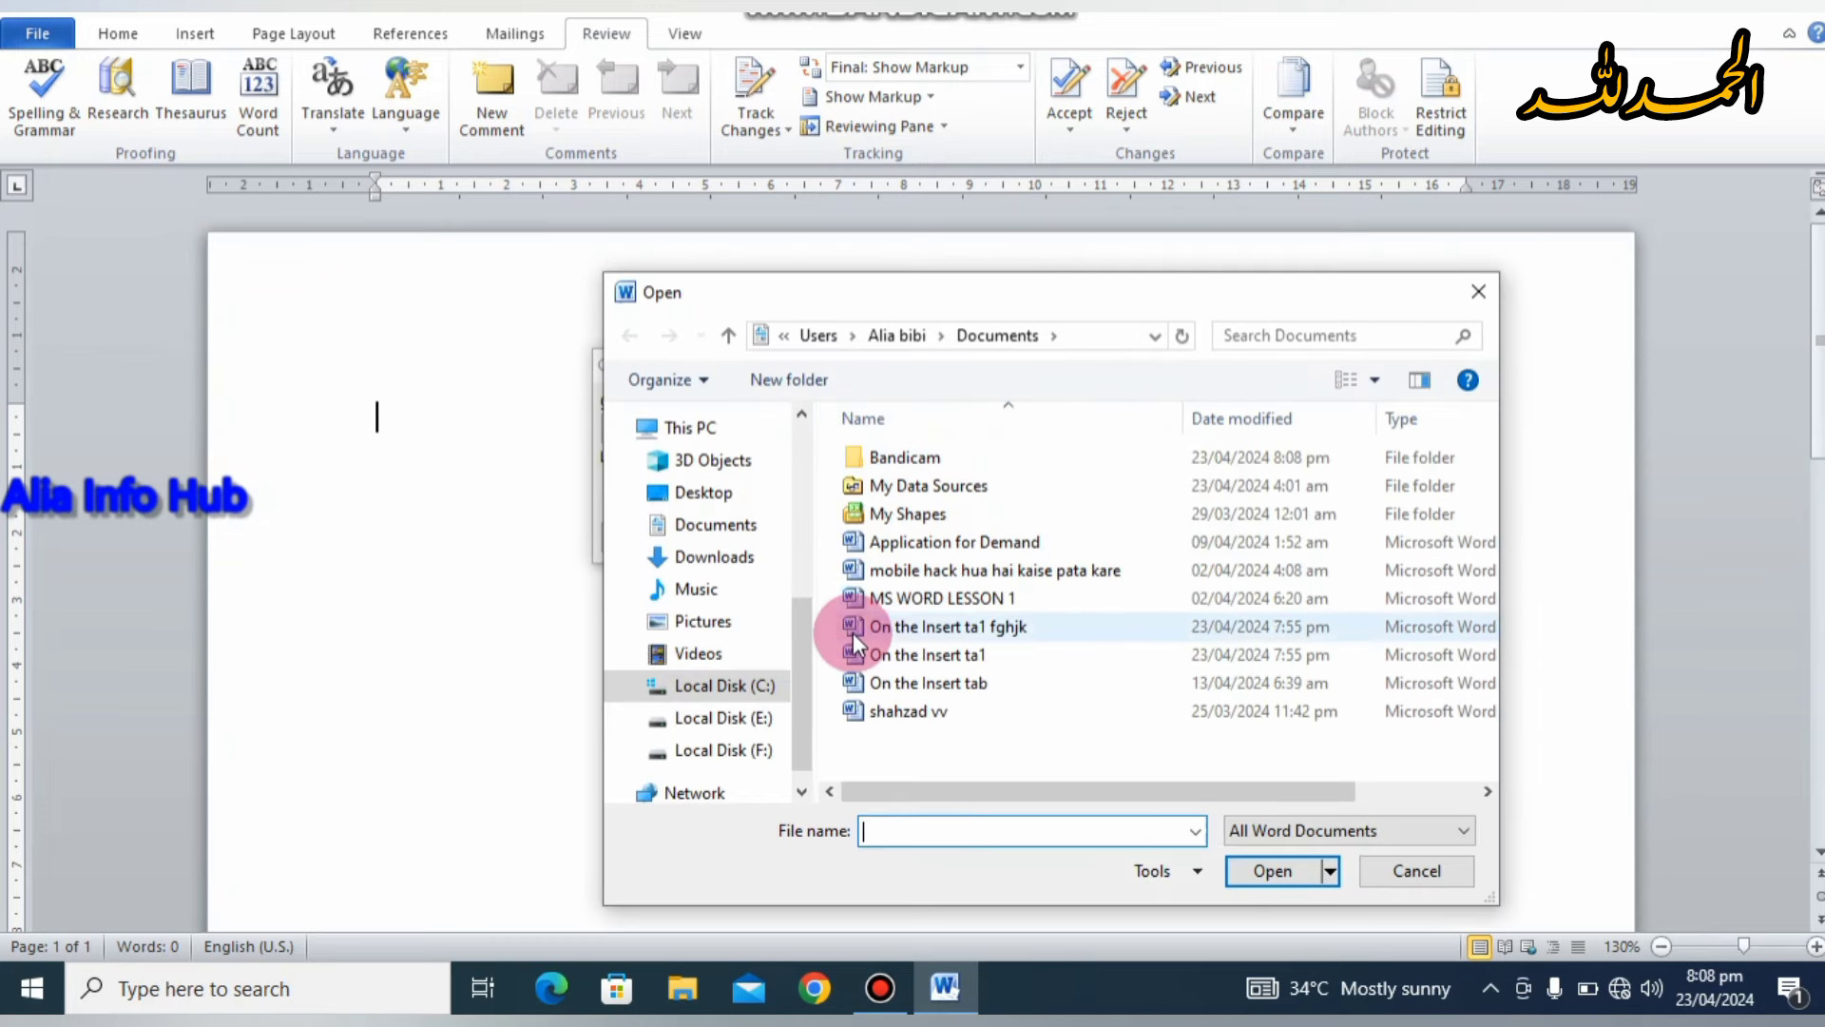
{"action": "left_click", "coordinate": [872, 655]}
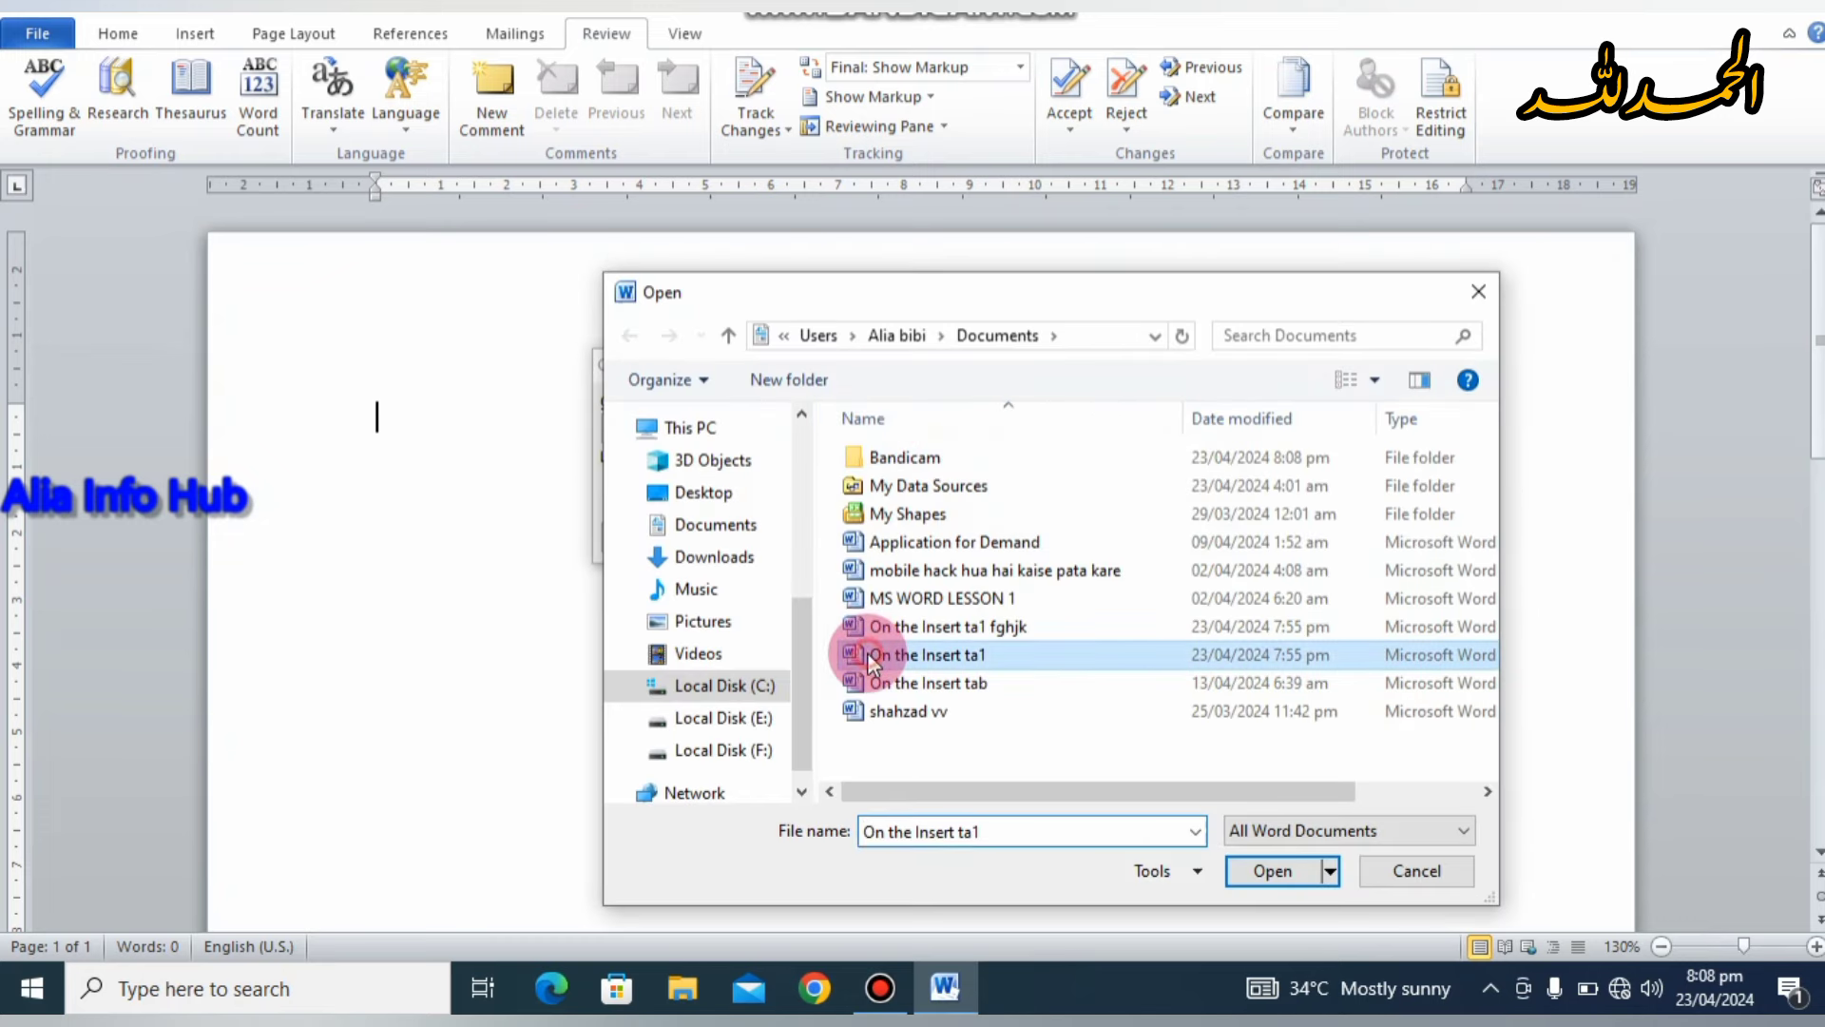
{"action": "left_click", "coordinate": [1285, 872]}
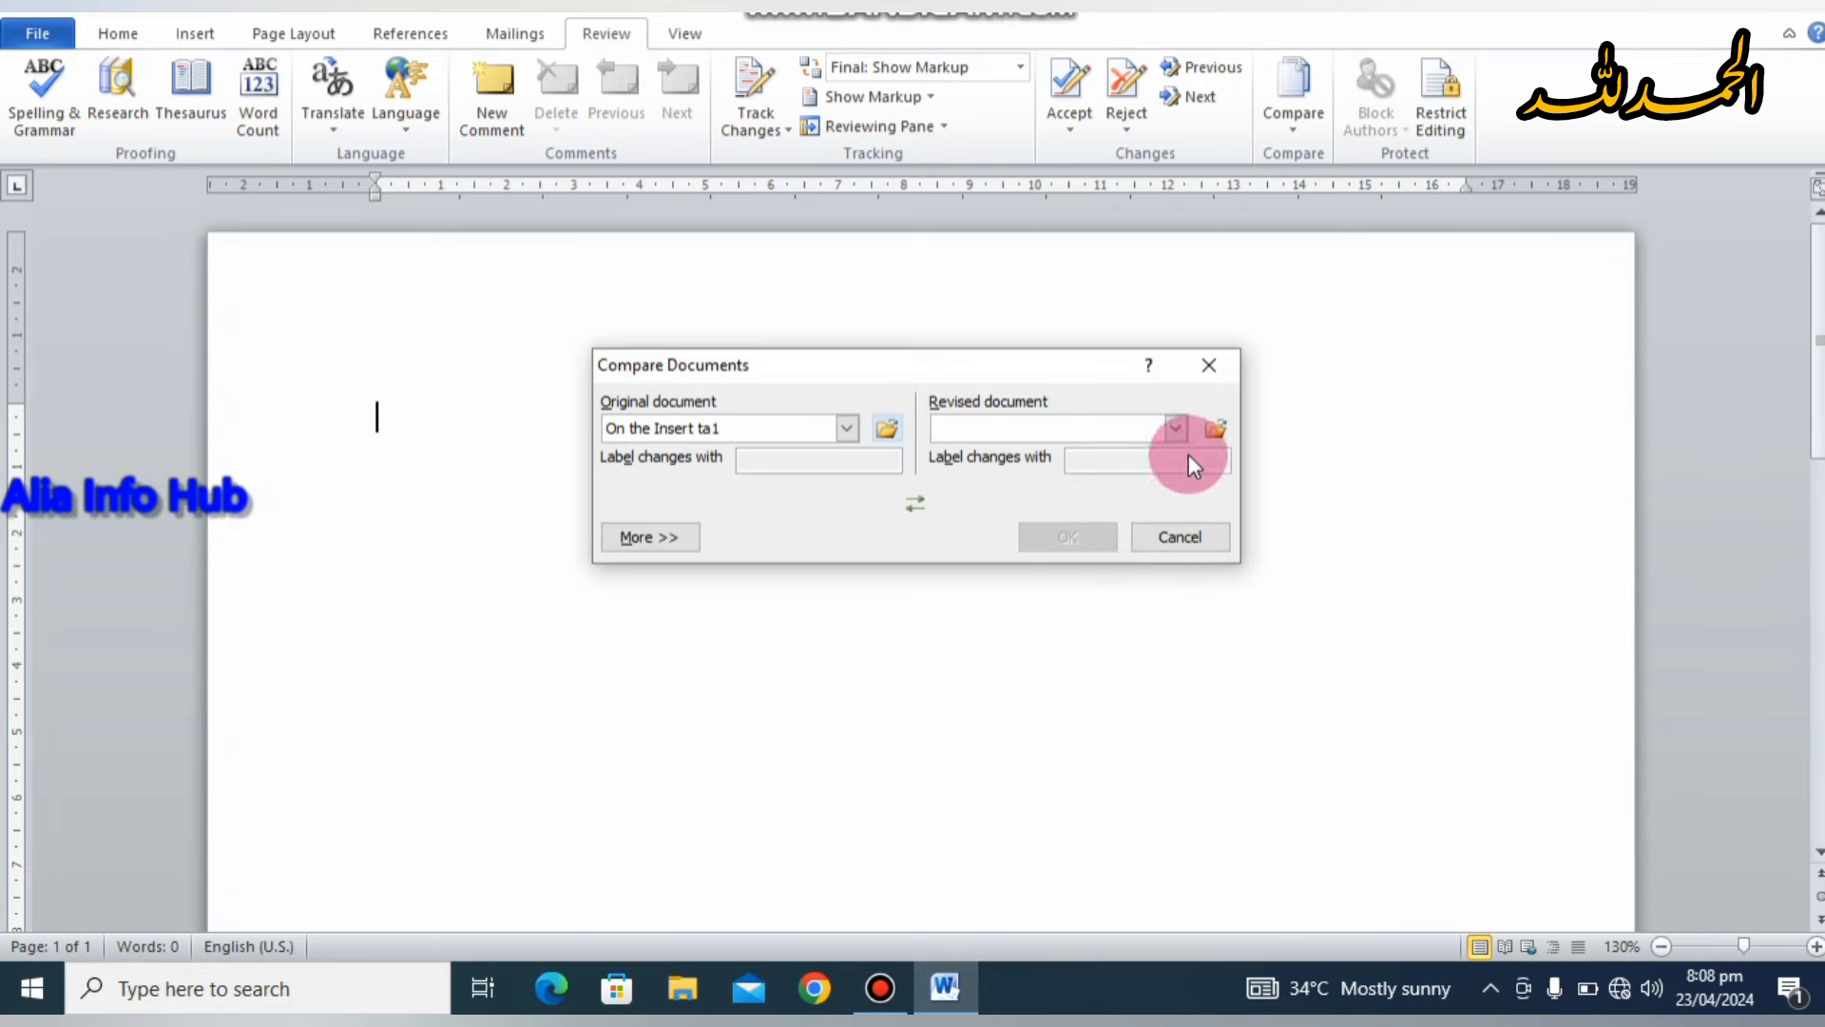
Step: Choose 'On the Insert ta1 fghjk' as the revised document and run the comparison
{"action": "left_click", "coordinate": [1216, 430]}
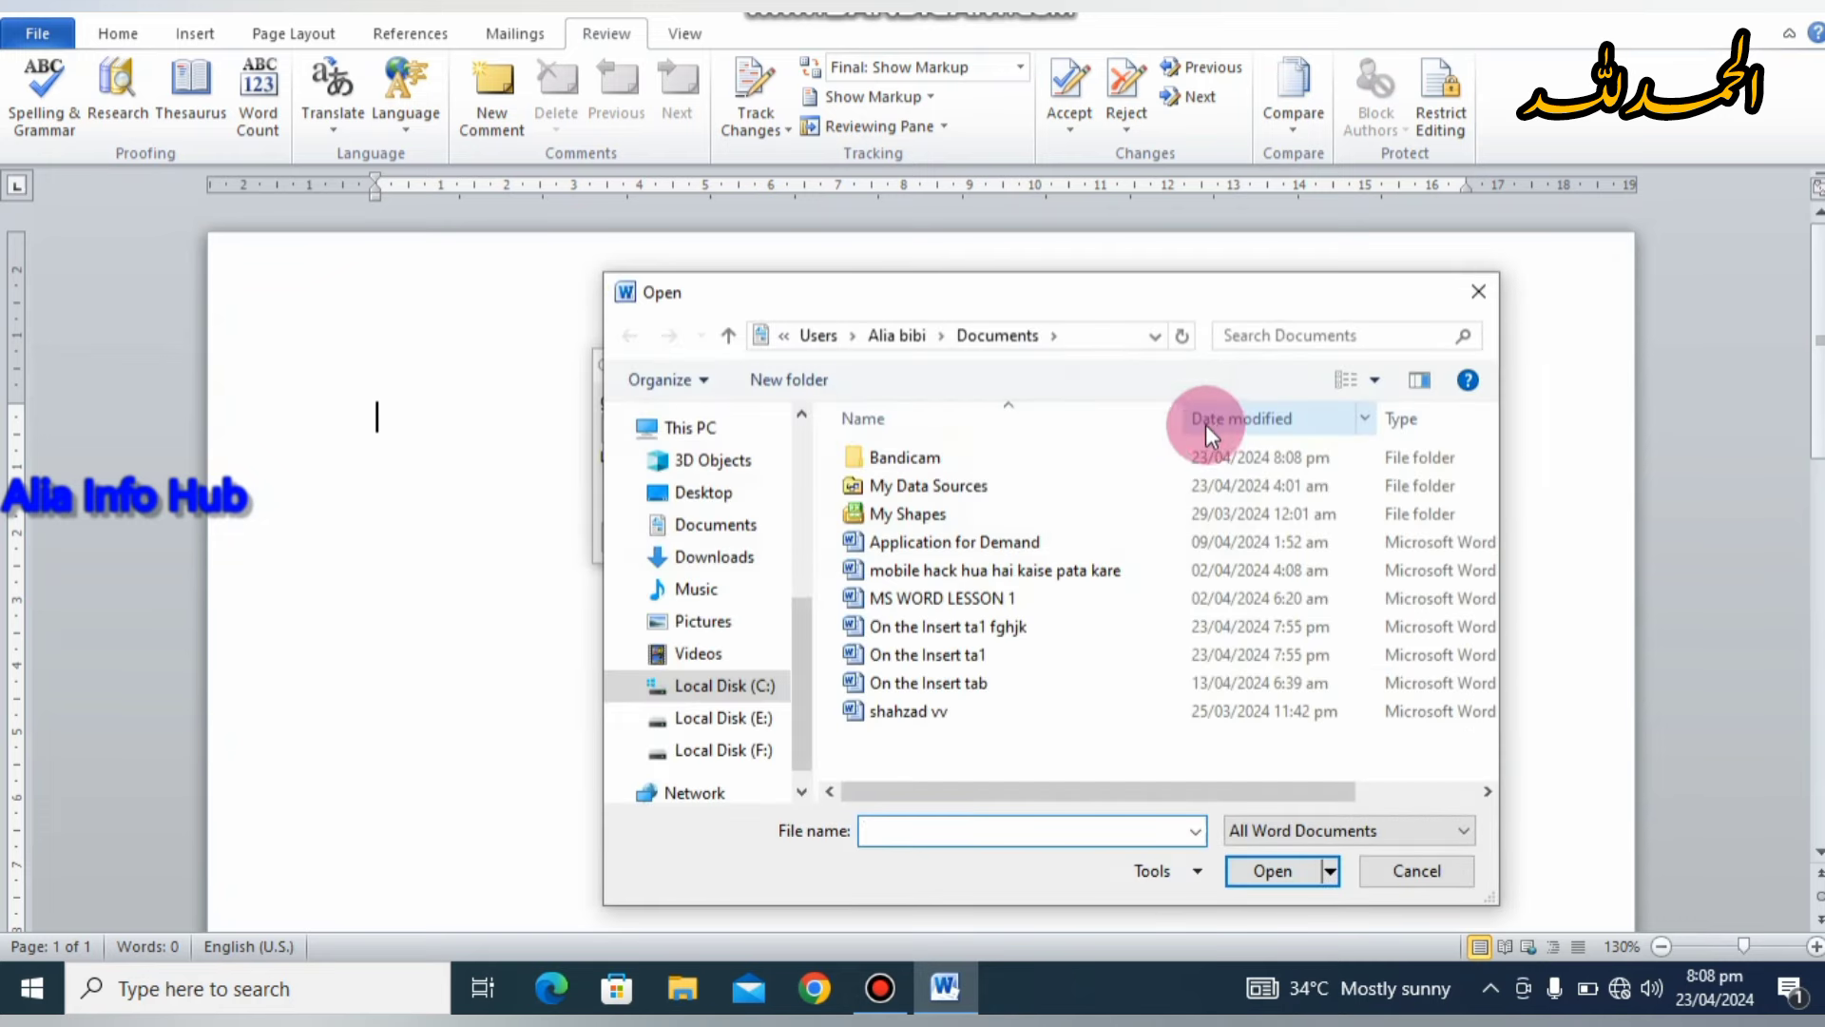
{"action": "left_click", "coordinate": [1041, 631]}
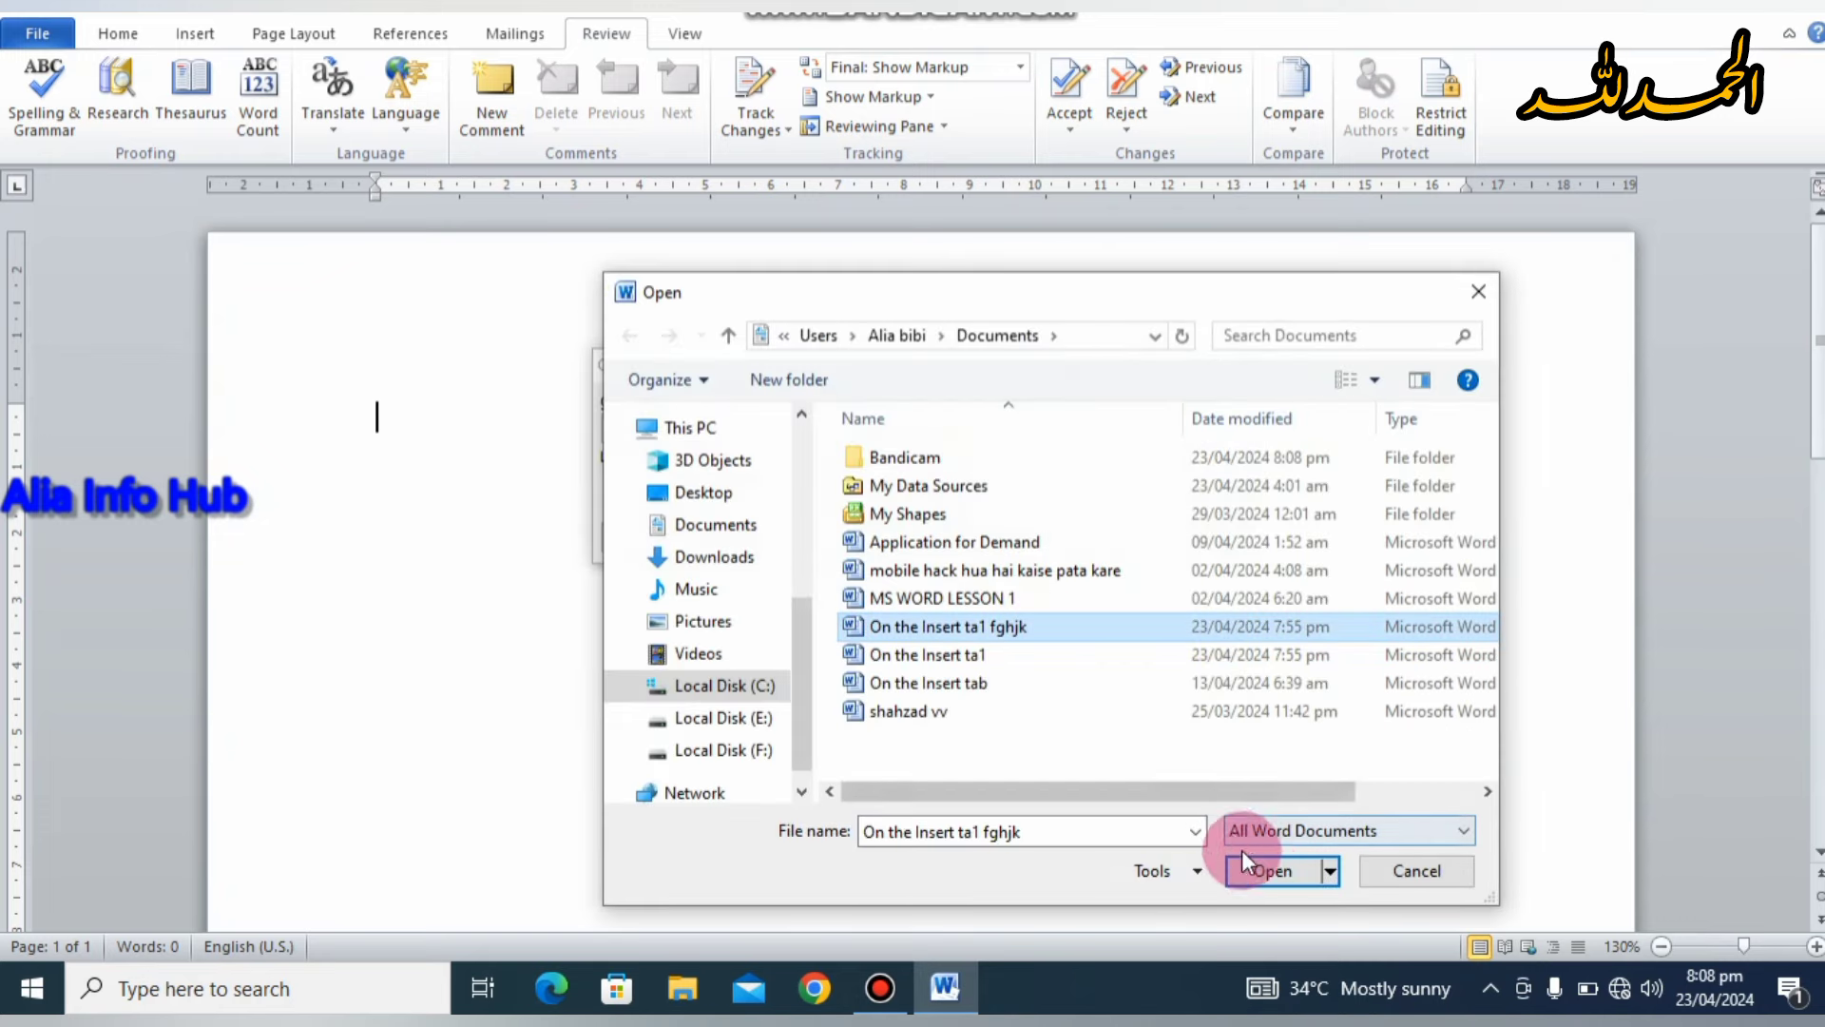
{"action": "left_click", "coordinate": [1264, 869]}
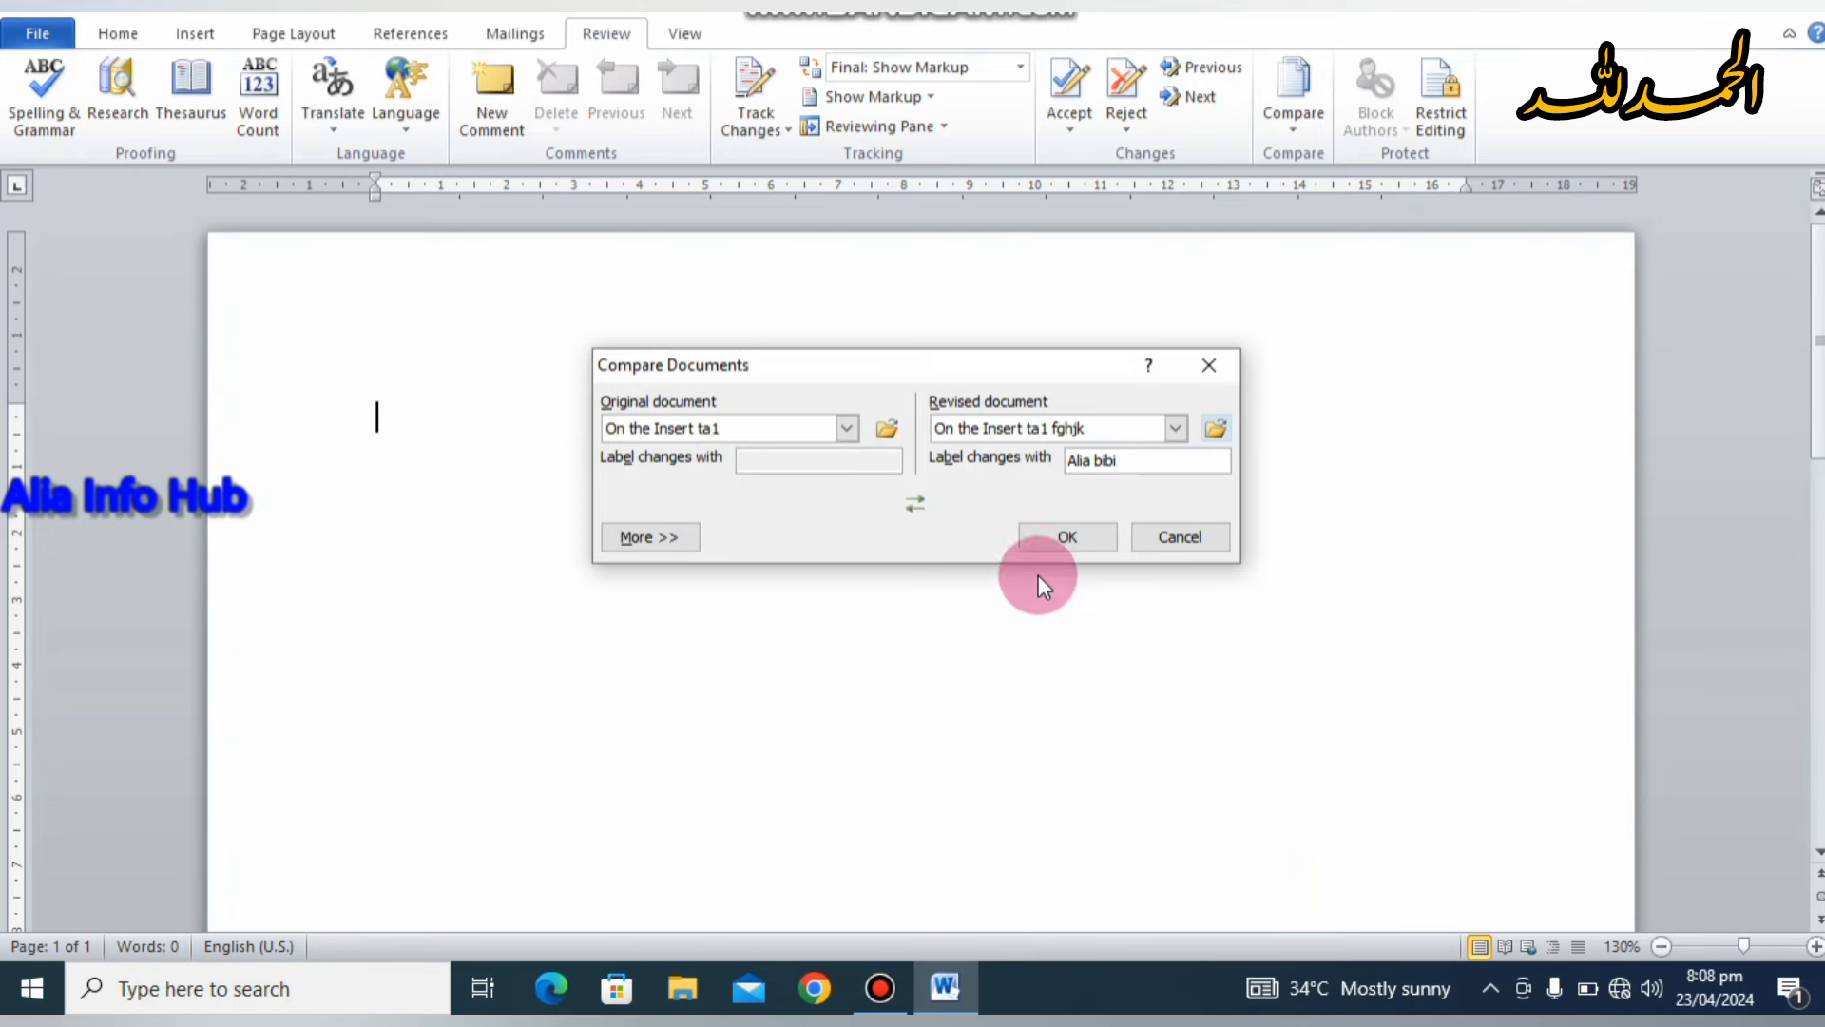
{"action": "left_click", "coordinate": [1064, 528]}
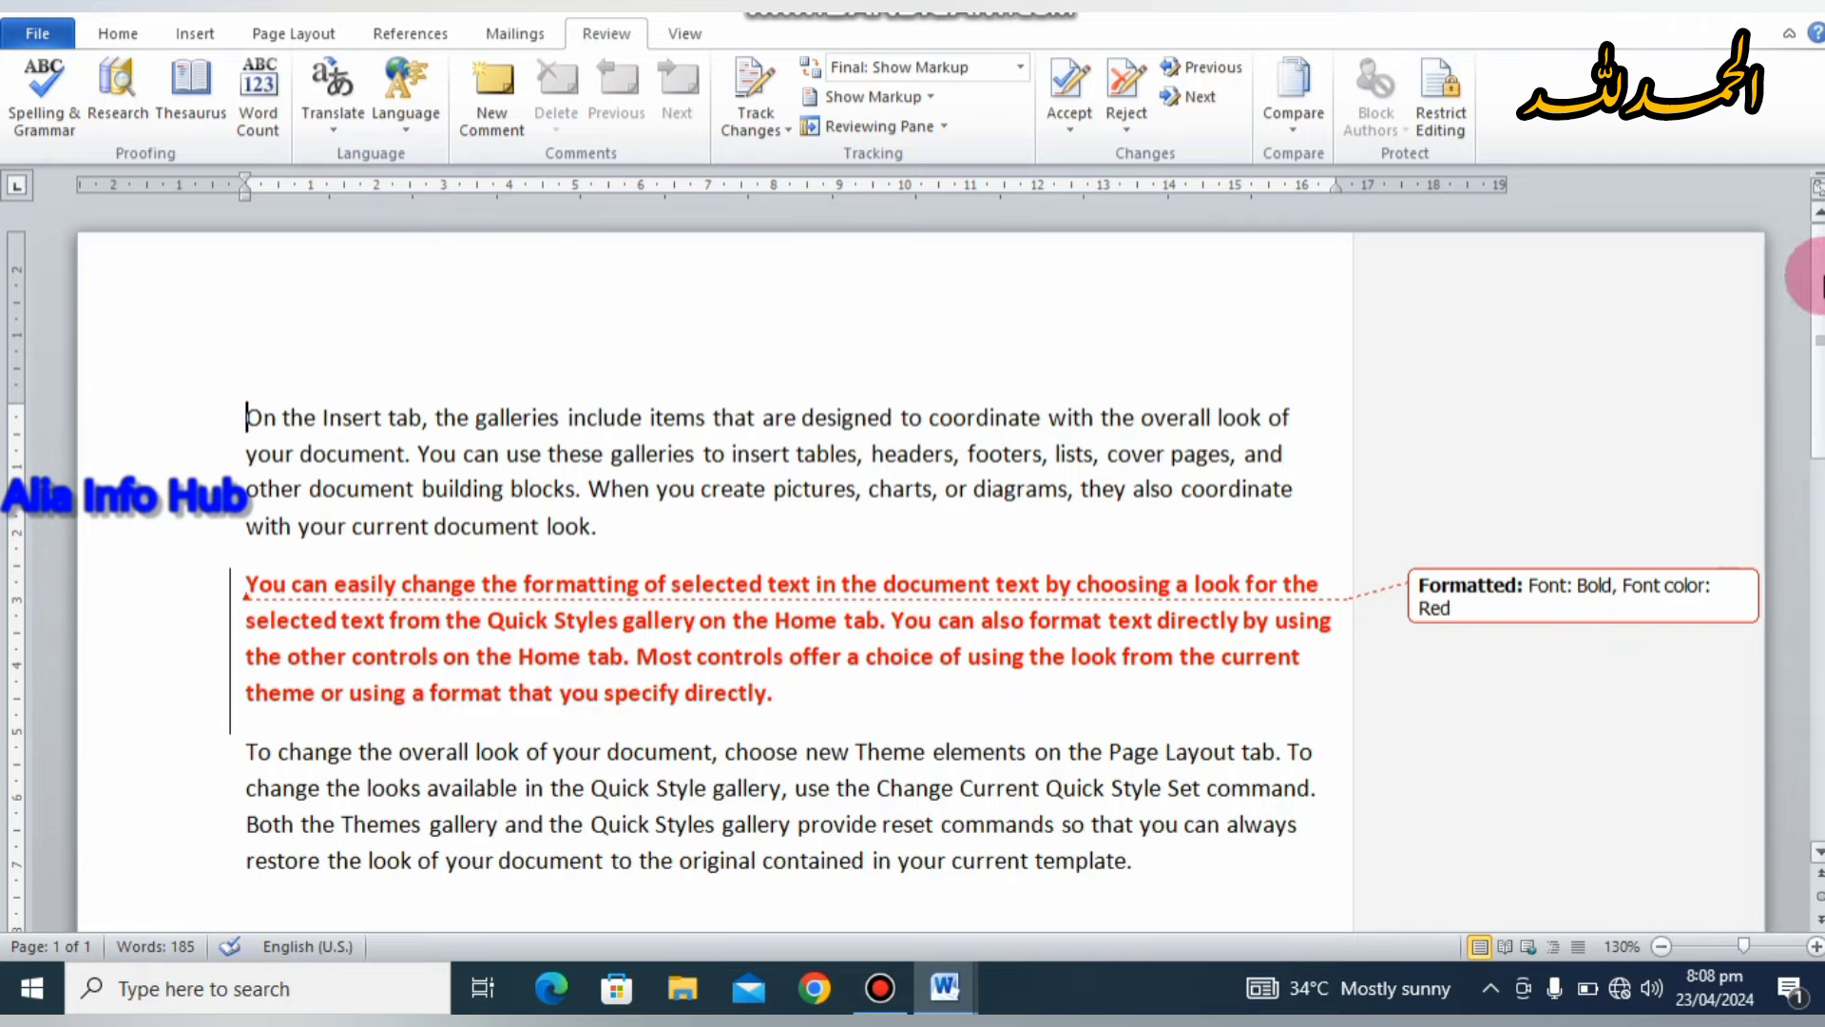
{"action": "left_click_drag", "start_coordinate": [1819, 276], "coordinate": [1743, 324]}
{"action": "key", "text": "ctrl+Home"}
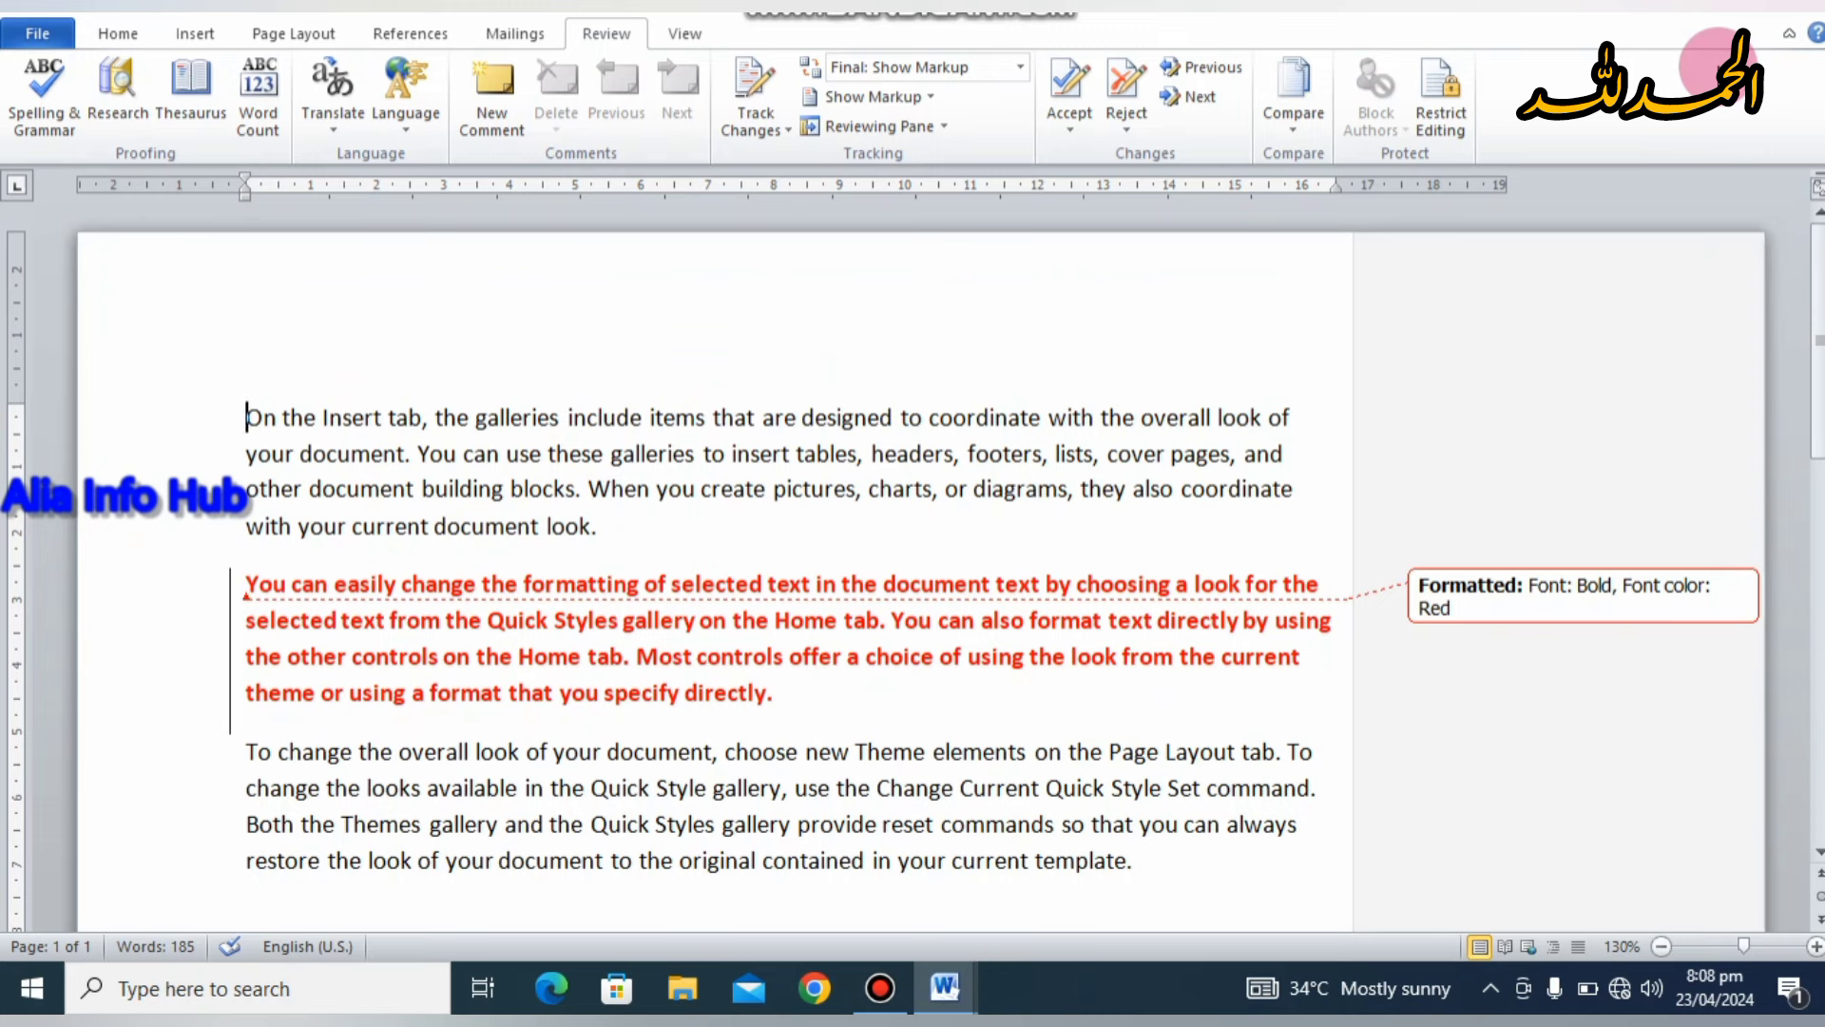
{"action": "left_click", "coordinate": [1308, 131]}
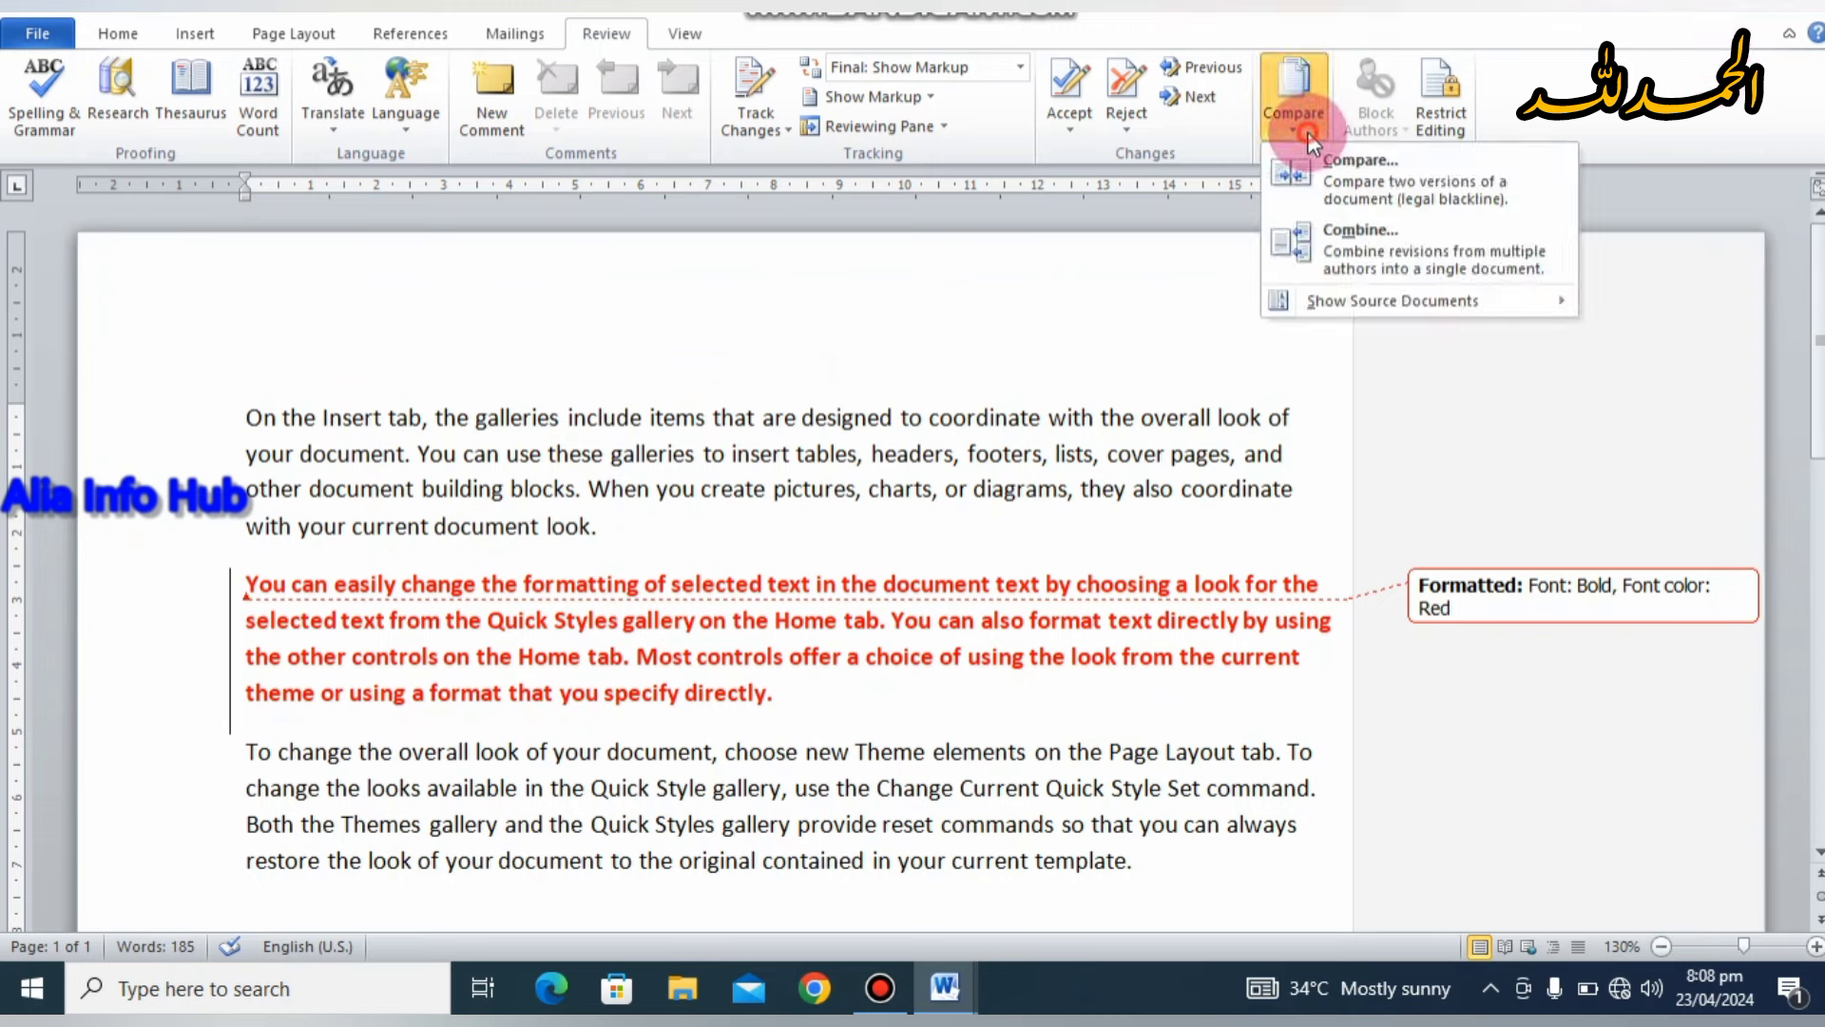
Step: Start Combine and pick 'On the Insert ta1' as the original document
{"action": "left_click", "coordinate": [1329, 238]}
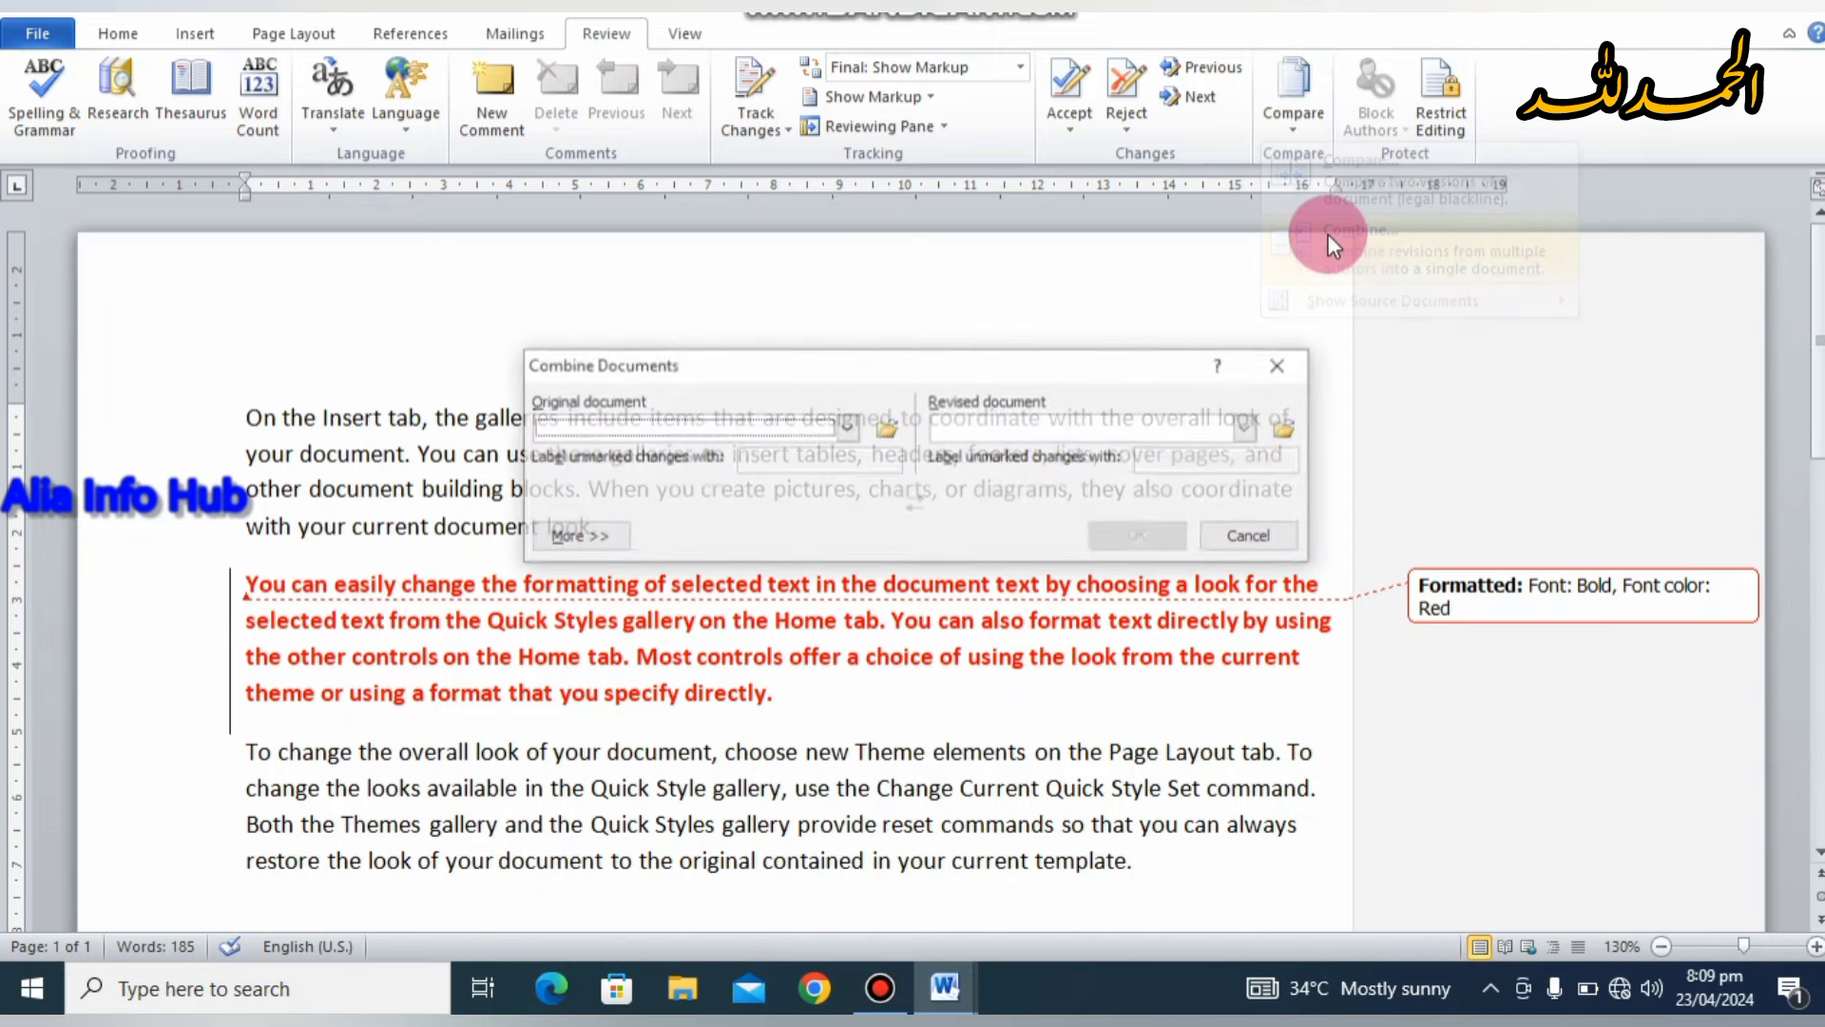
{"action": "left_click", "coordinate": [886, 427]}
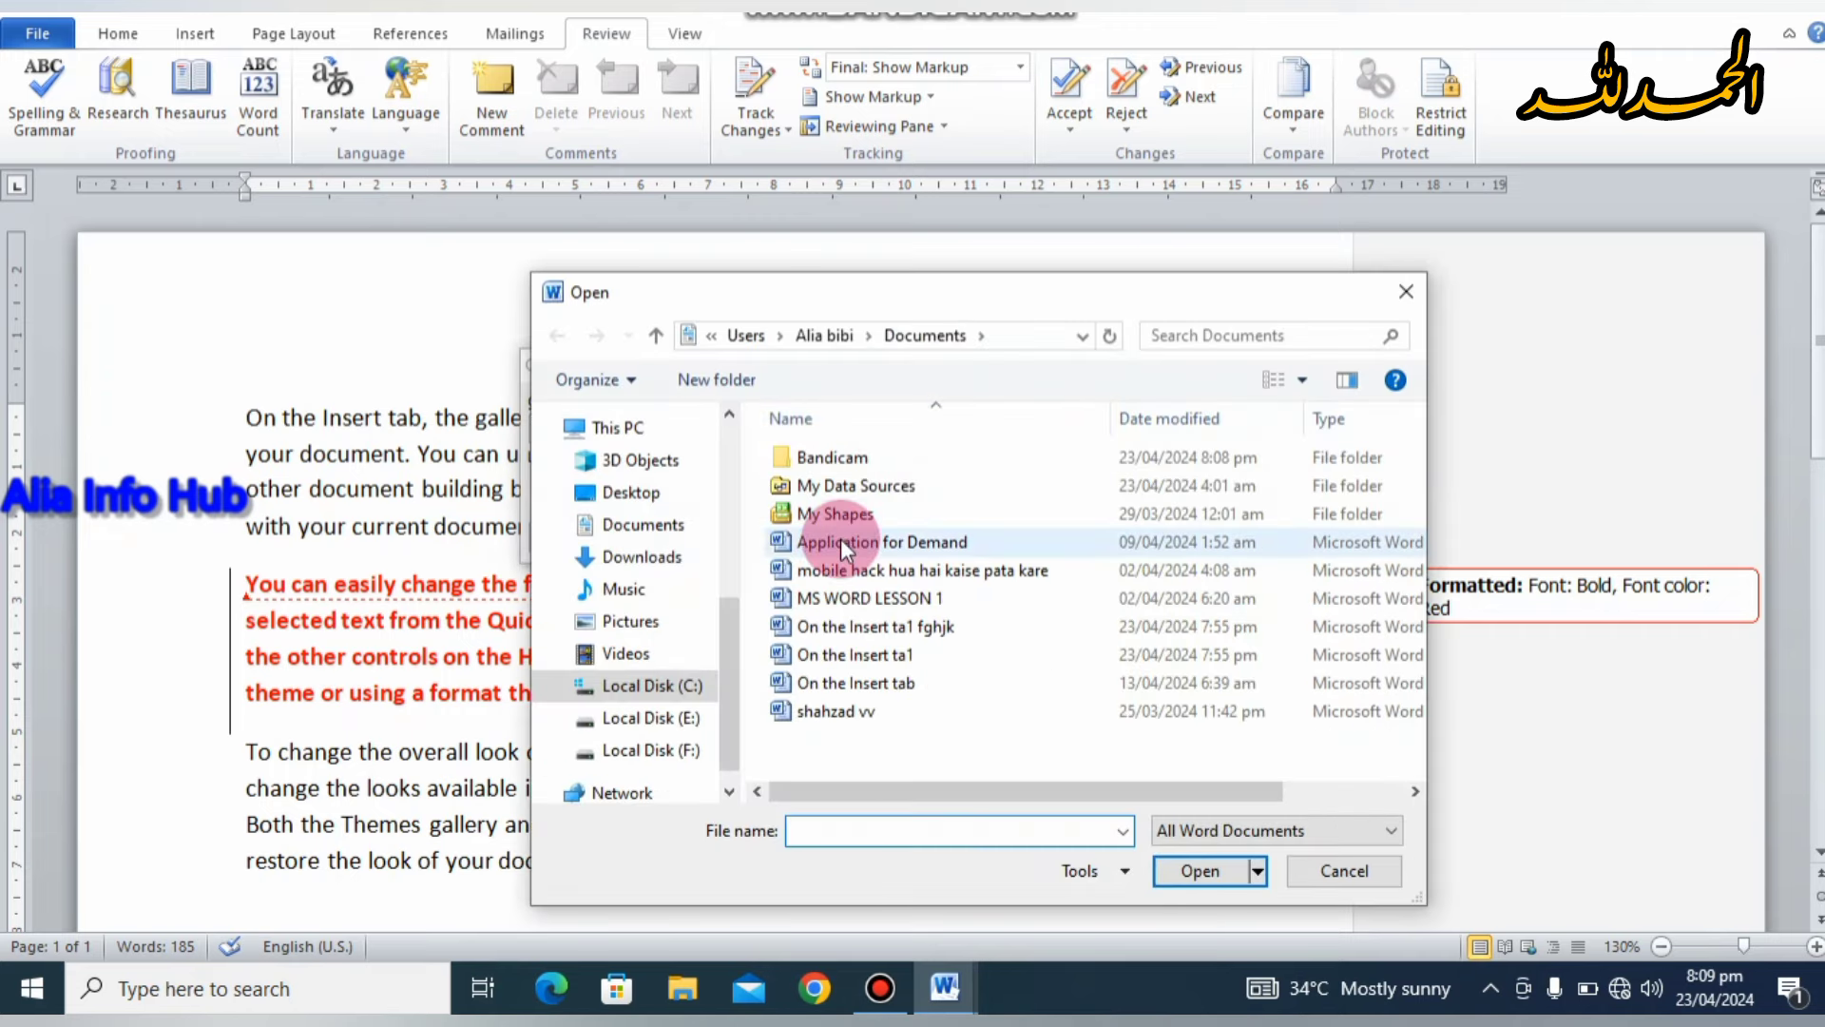
{"action": "left_click", "coordinate": [876, 654]}
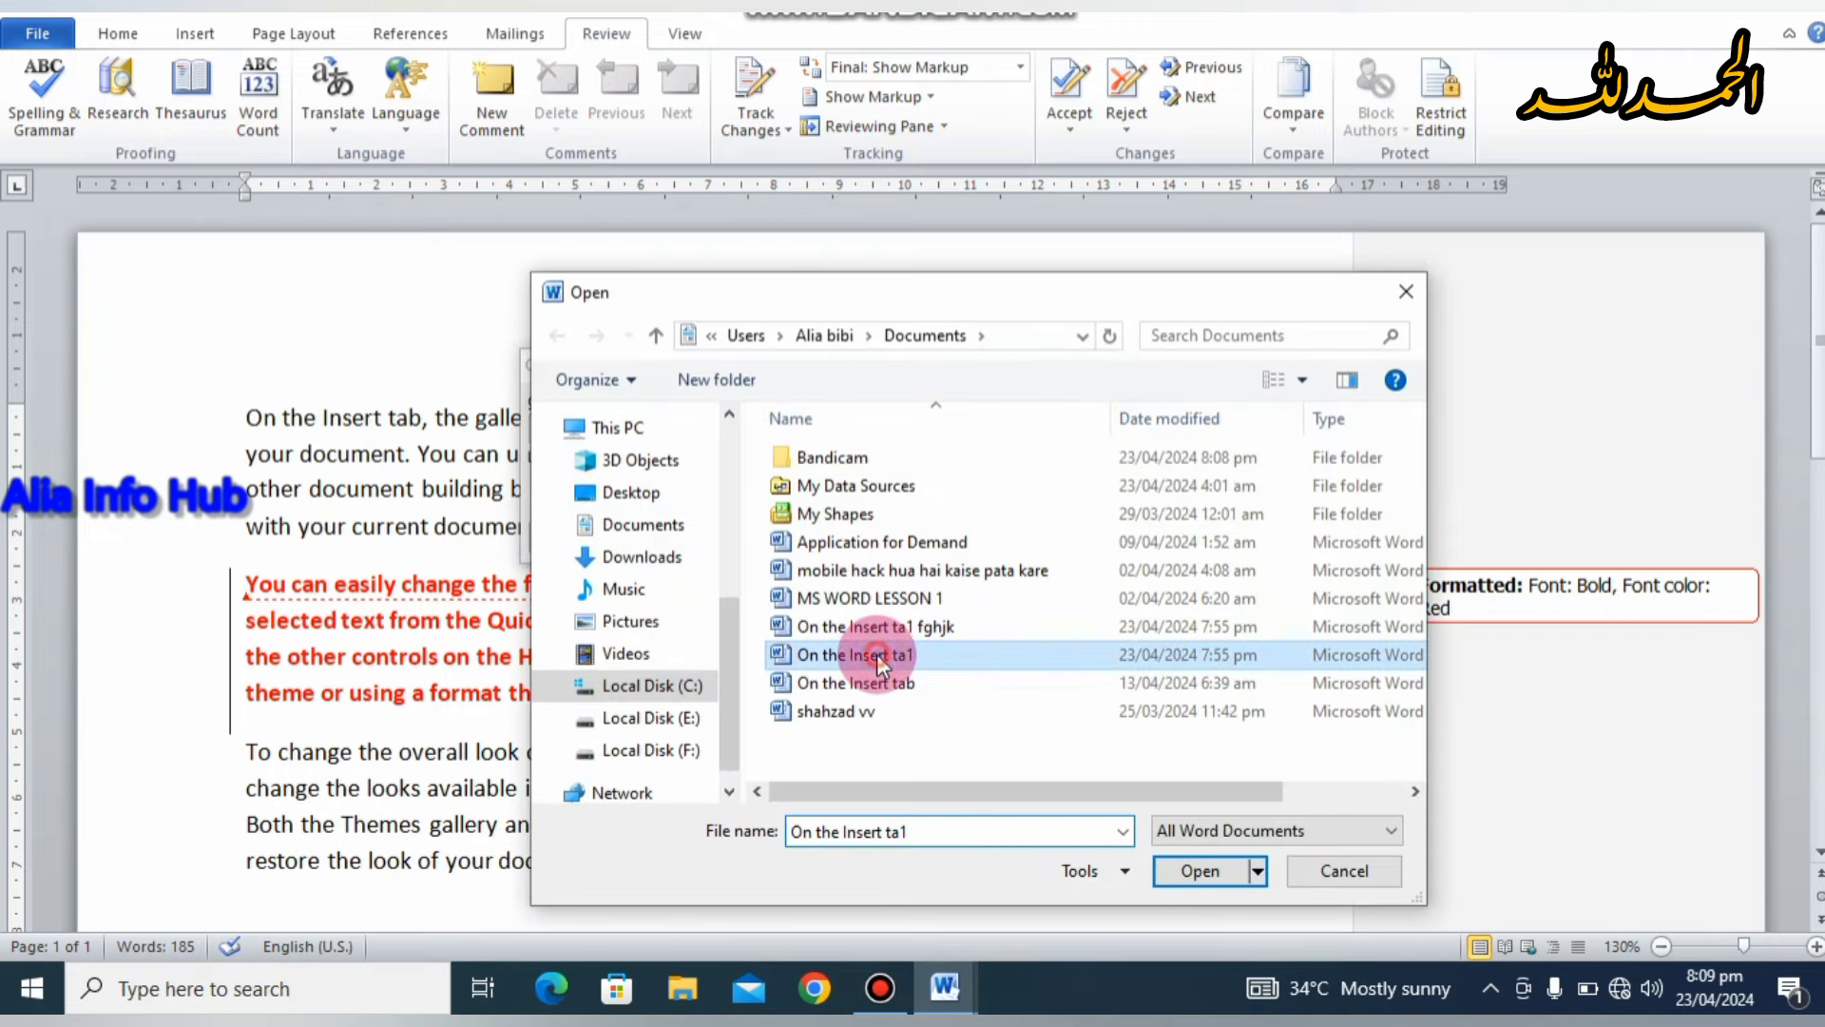
{"action": "left_click", "coordinate": [1188, 870]}
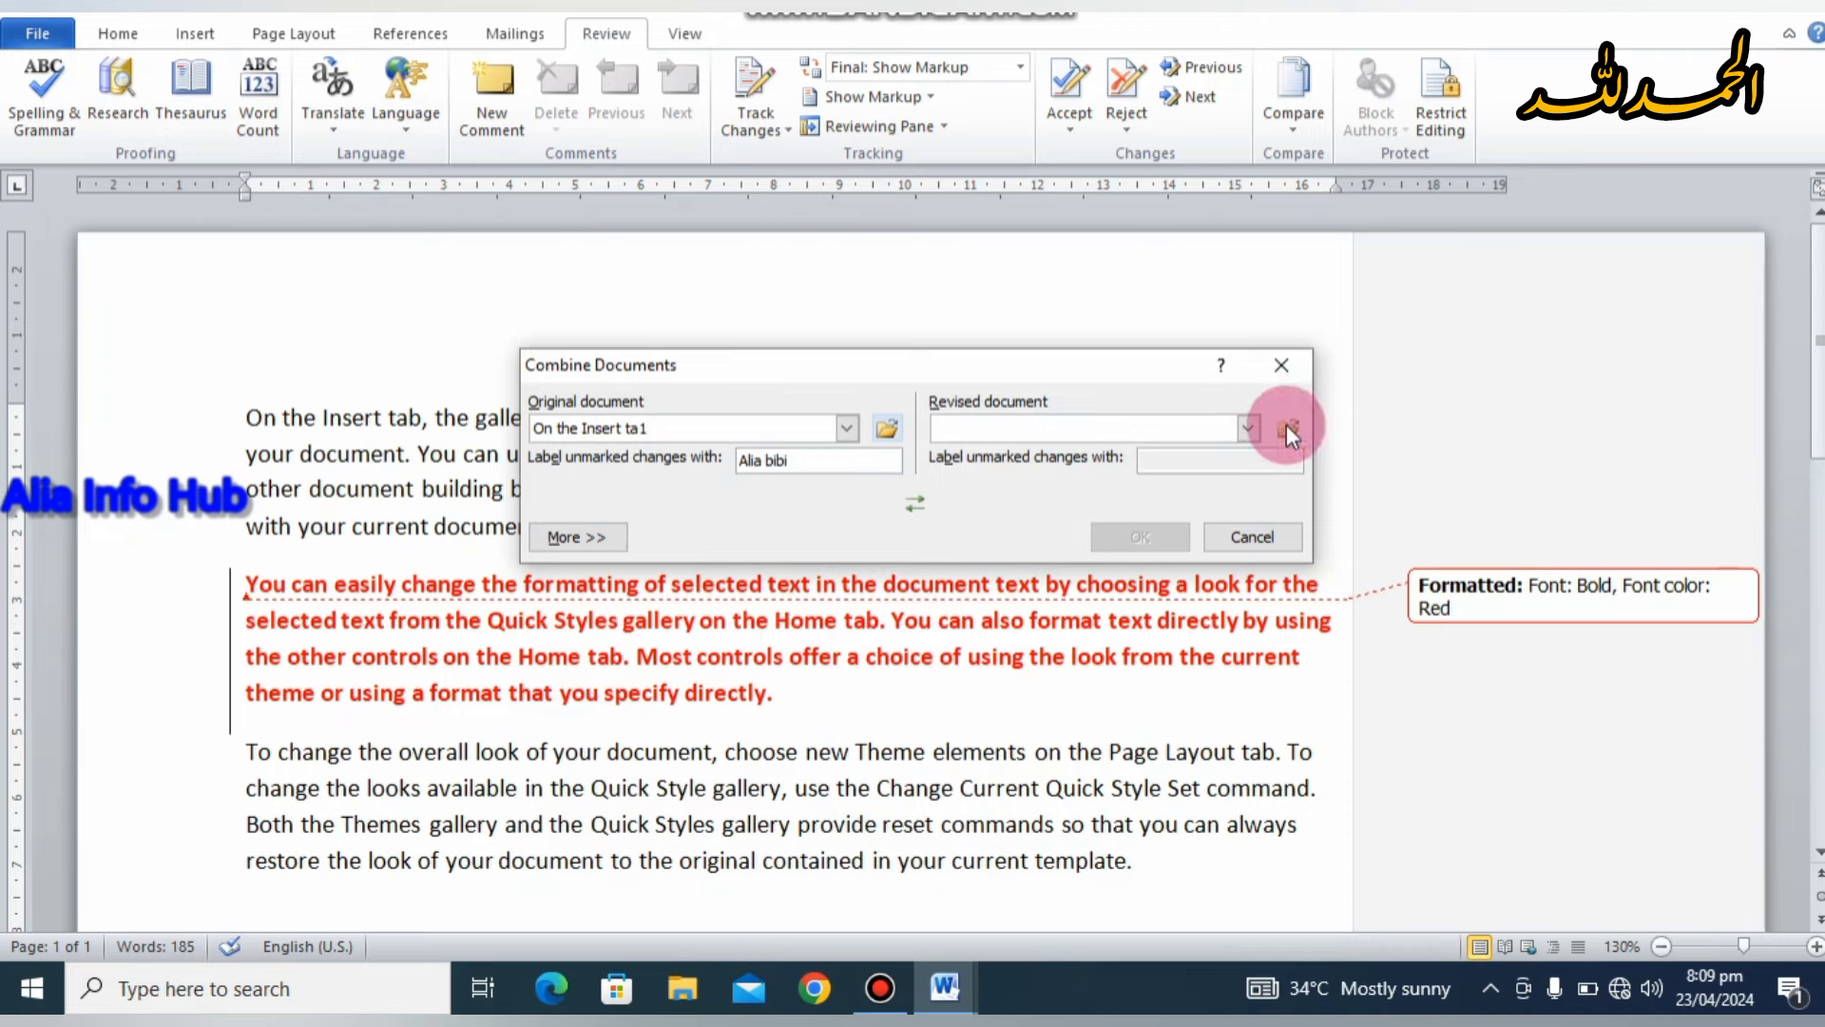
Step: Pick 'On the Insert ta1 fghjk' as the revised document and combine the two
{"action": "left_click", "coordinate": [1288, 429]}
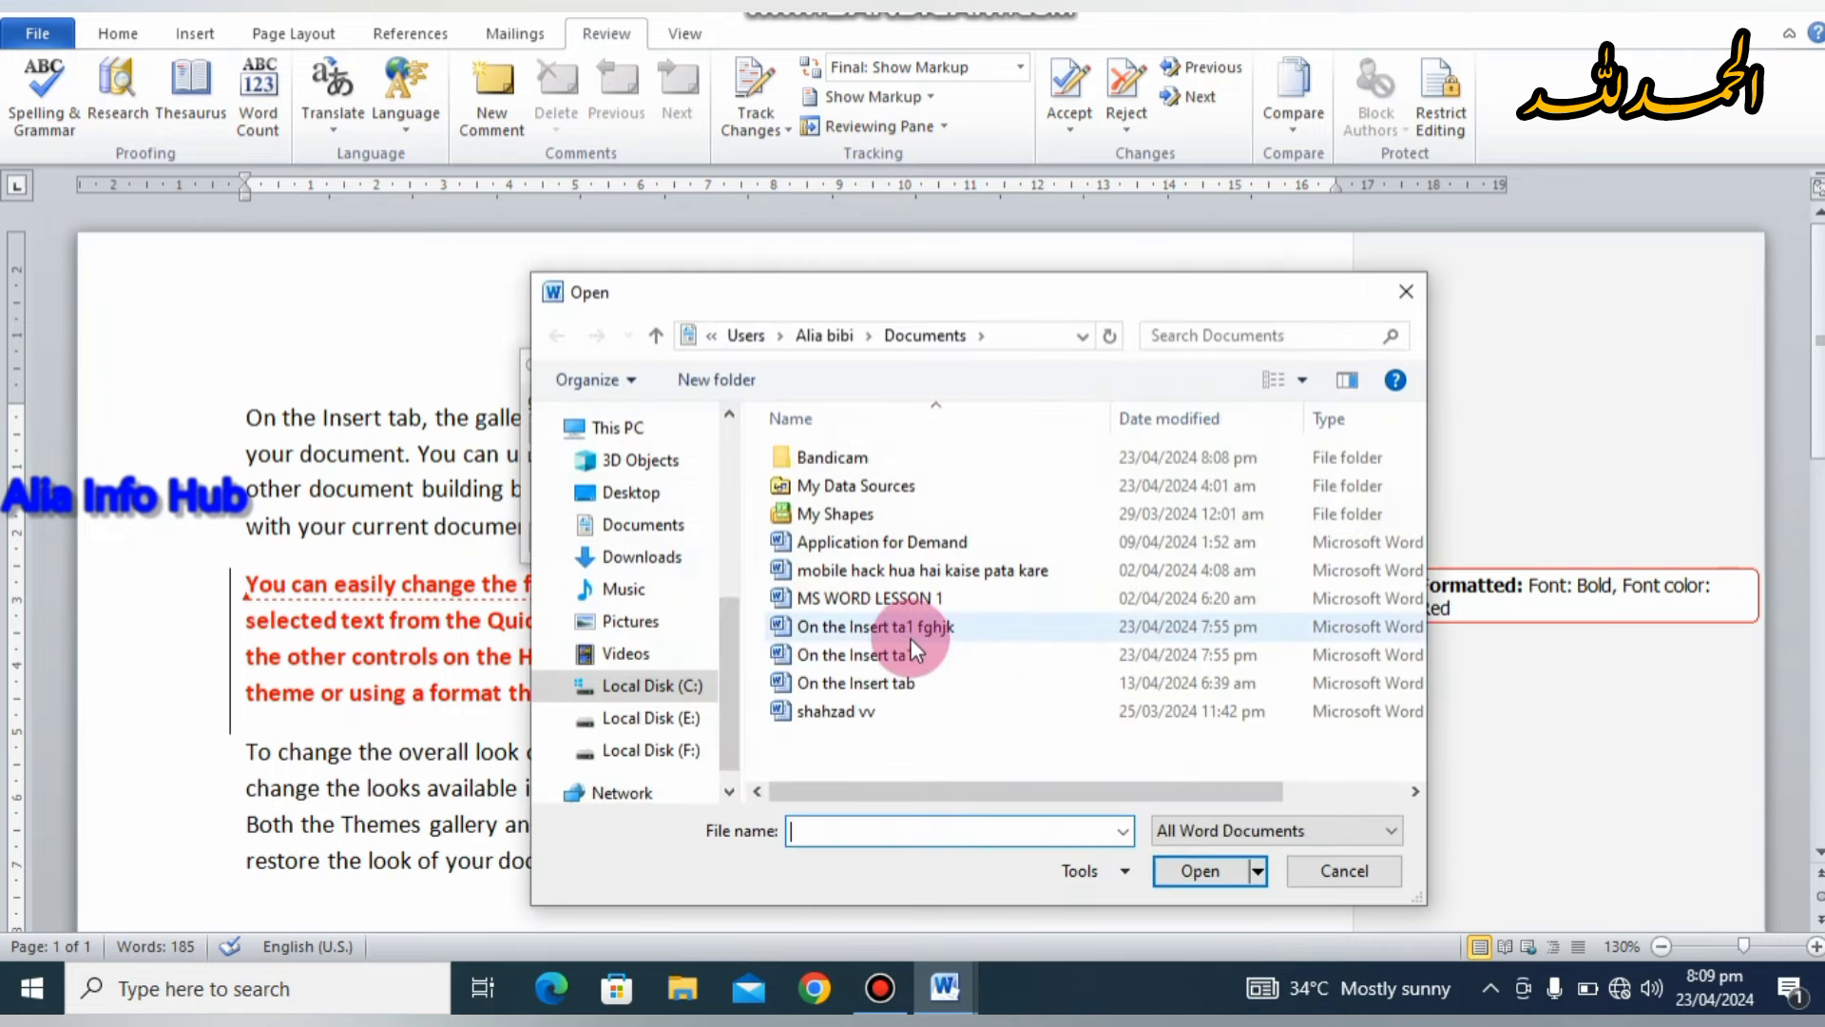
{"action": "left_click", "coordinate": [910, 634]}
{"action": "left_click", "coordinate": [1184, 872]}
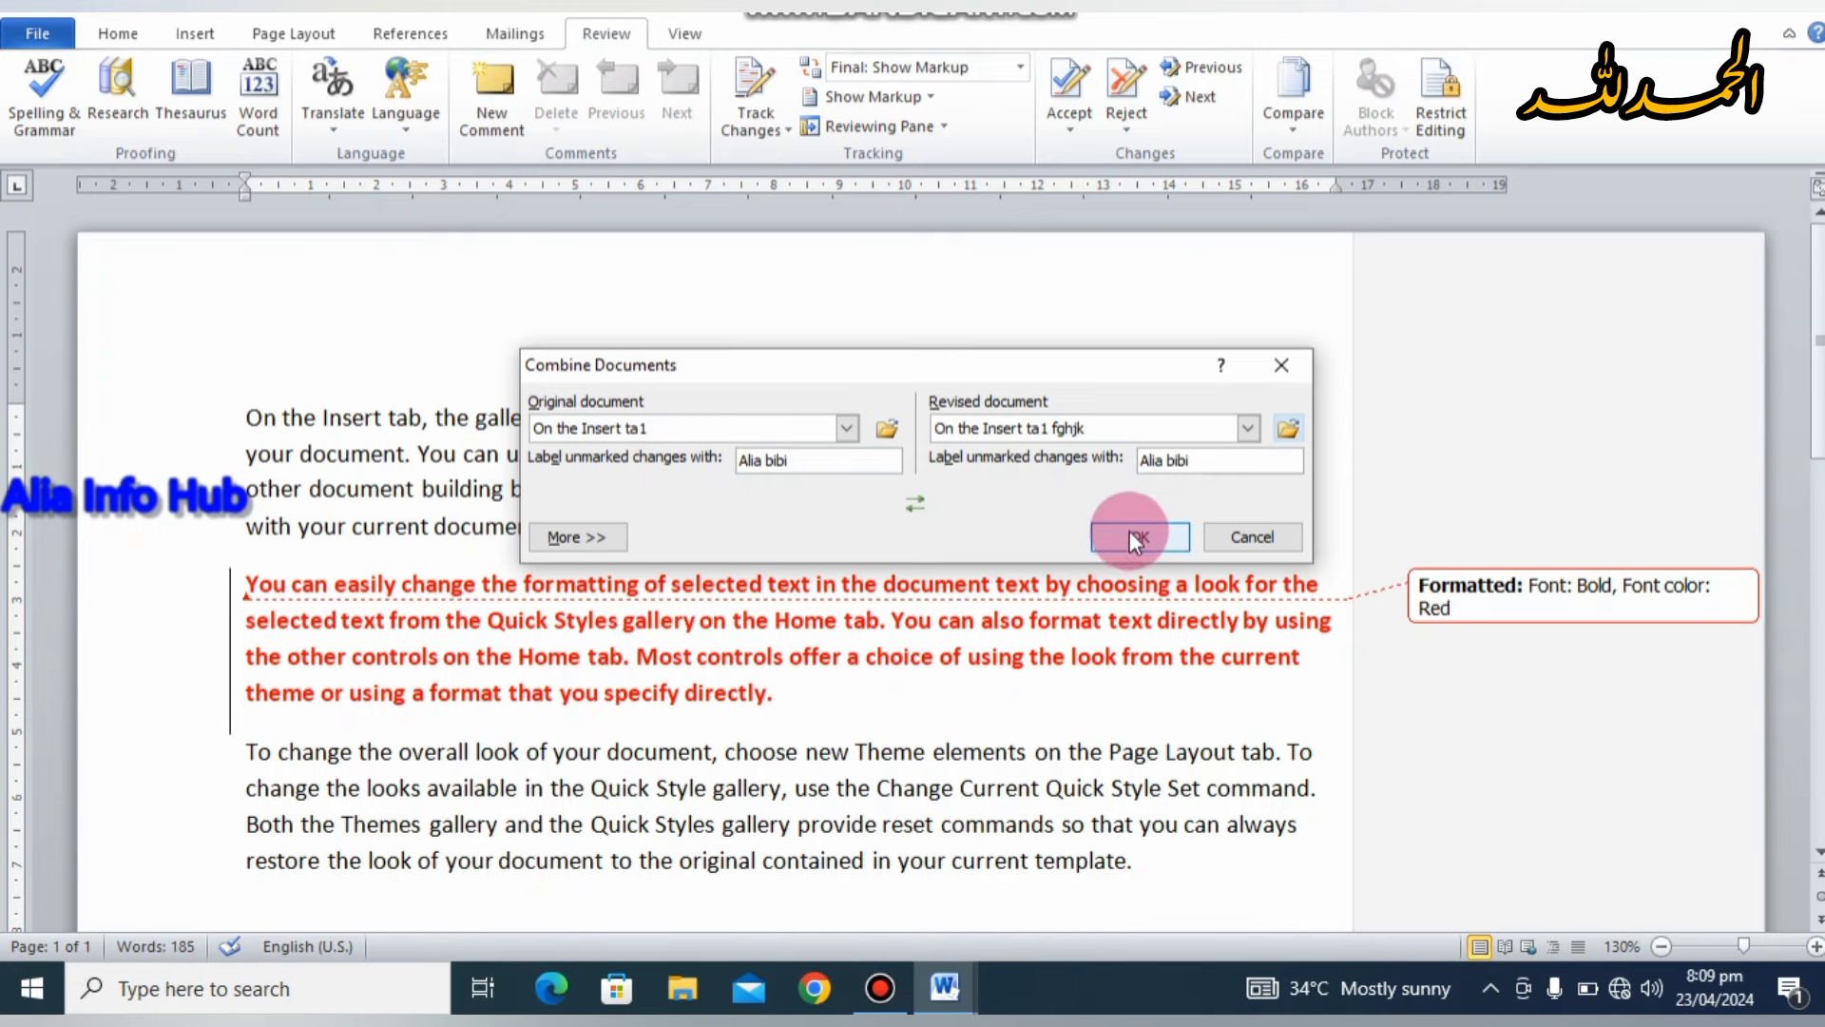
{"action": "left_click", "coordinate": [1131, 536]}
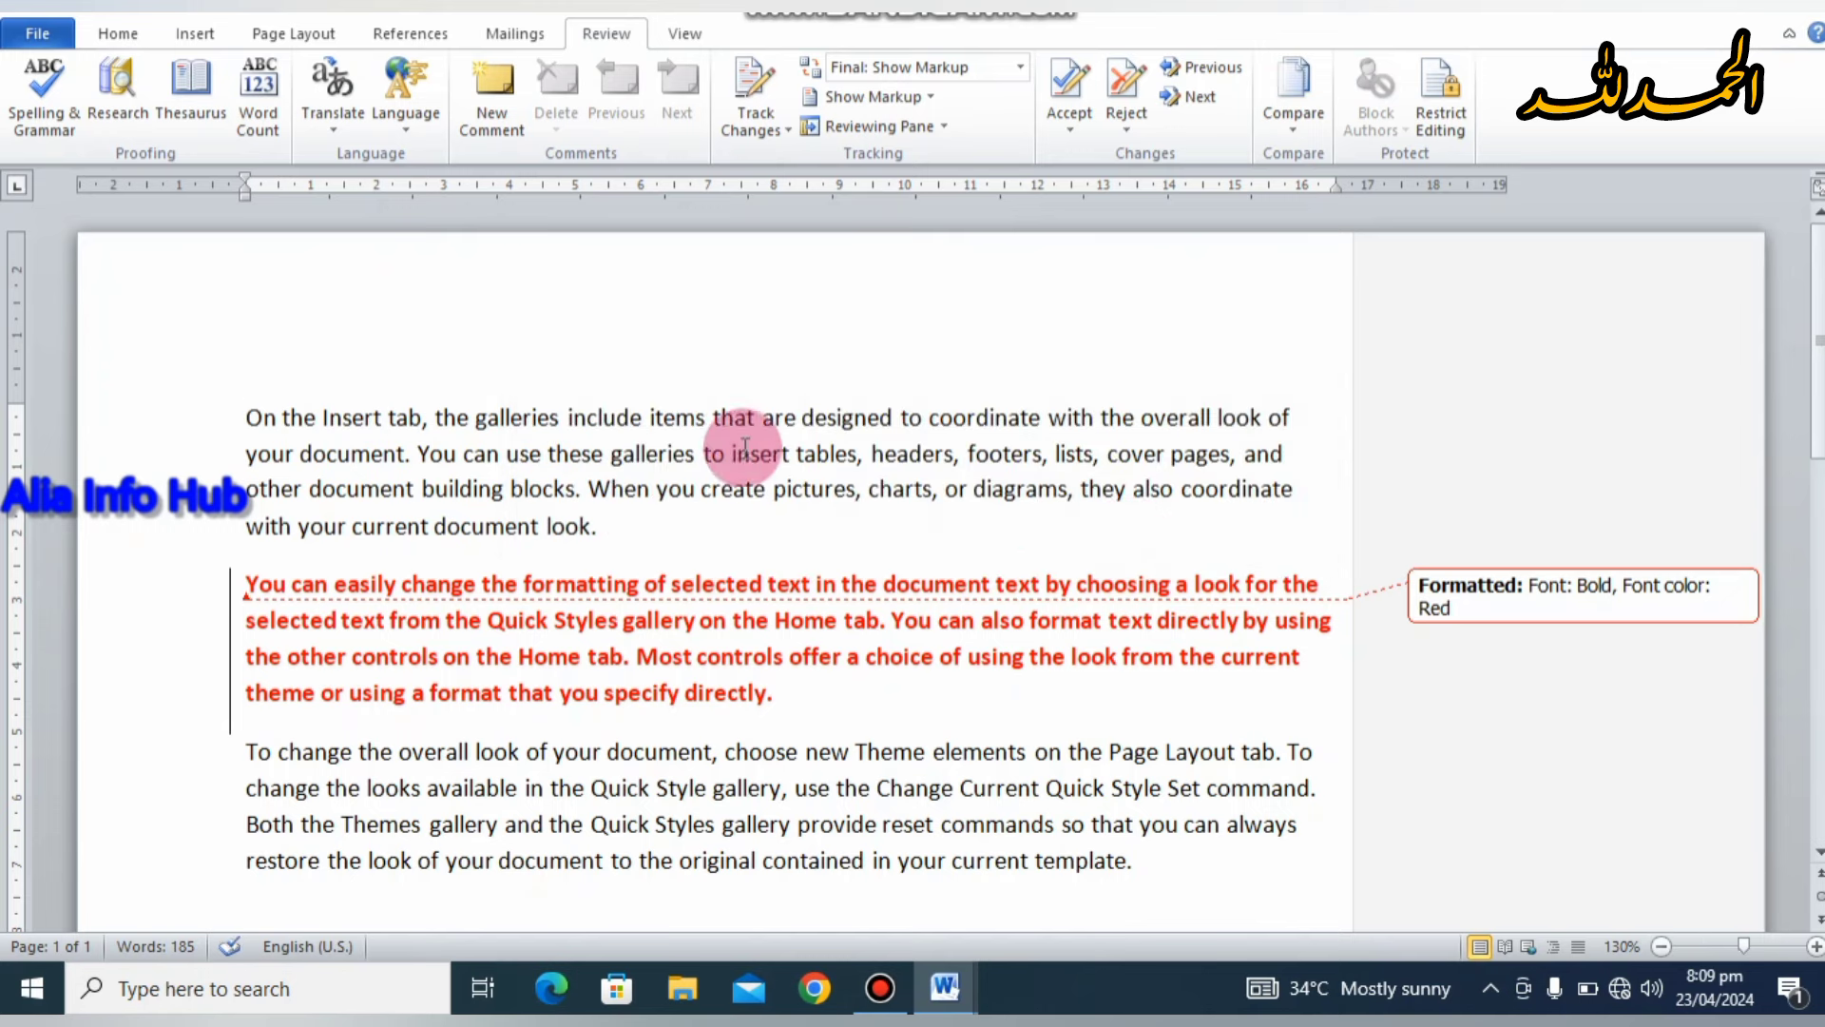
{"action": "left_click_drag", "start_coordinate": [212, 407], "coordinate": [779, 826]}
{"action": "left_click", "coordinate": [746, 693]}
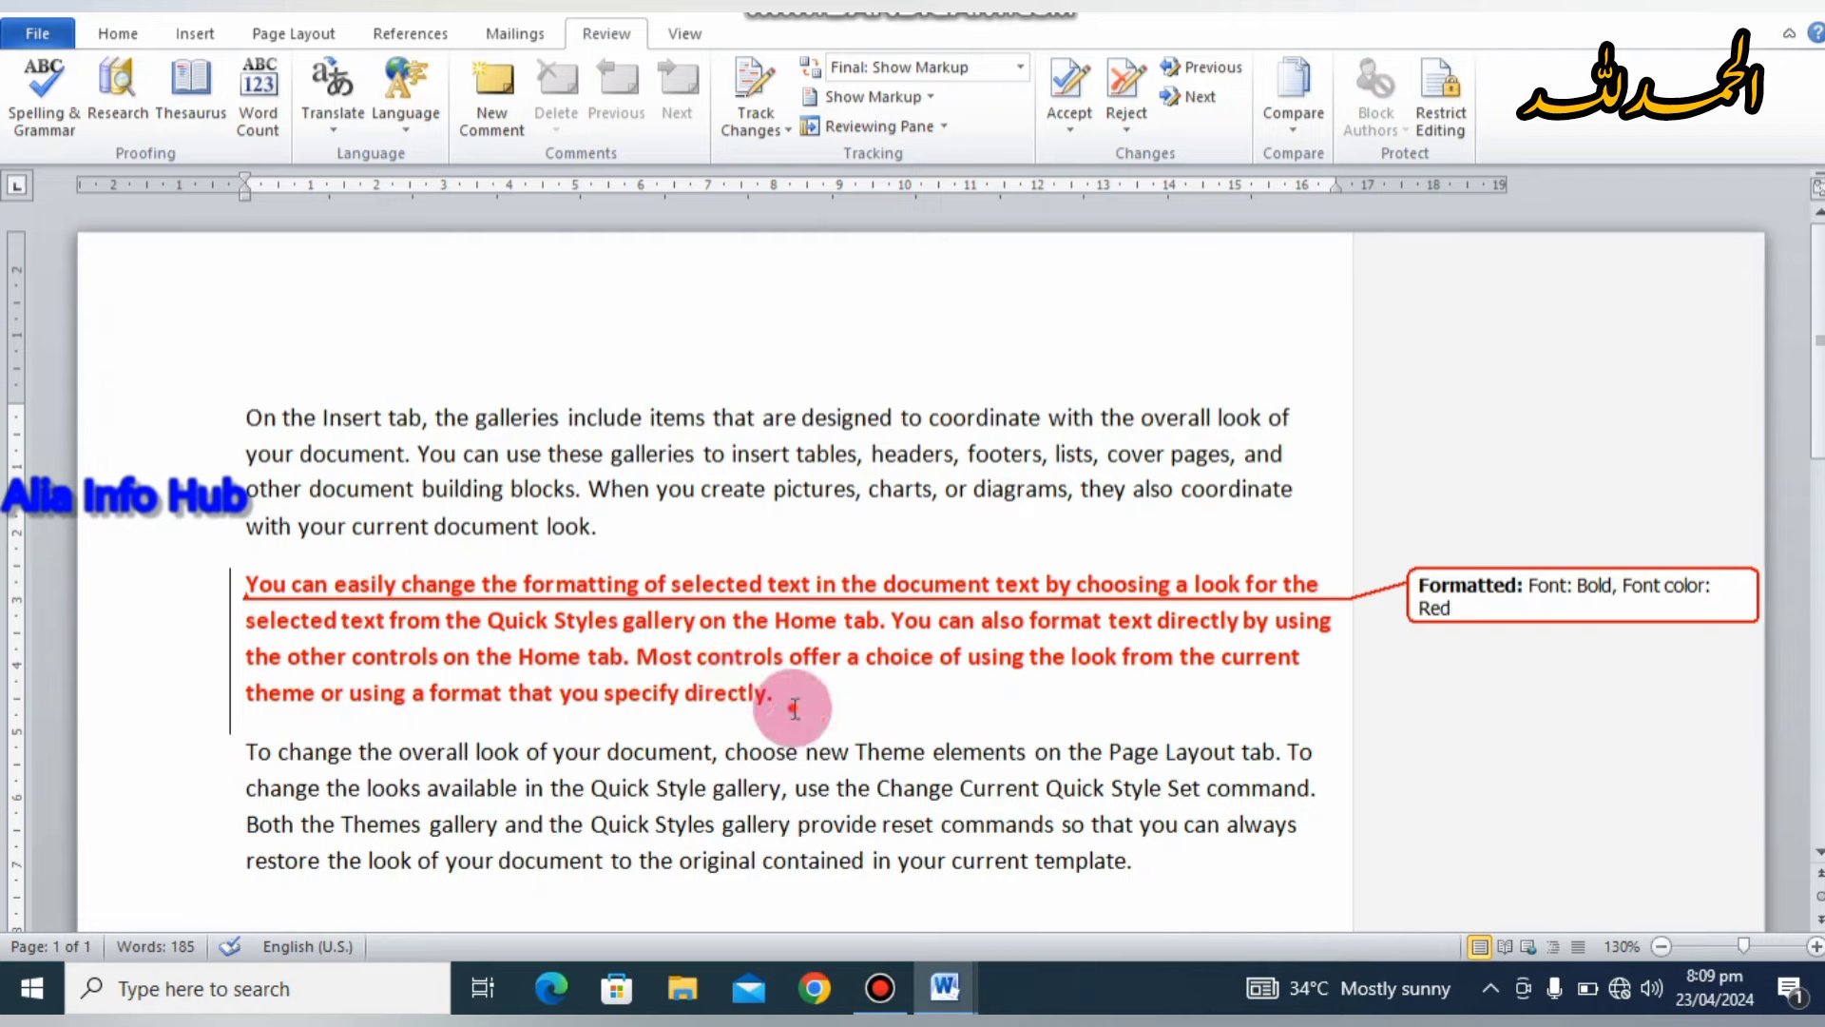
{"action": "left_click_drag", "start_coordinate": [774, 693], "coordinate": [249, 584]}
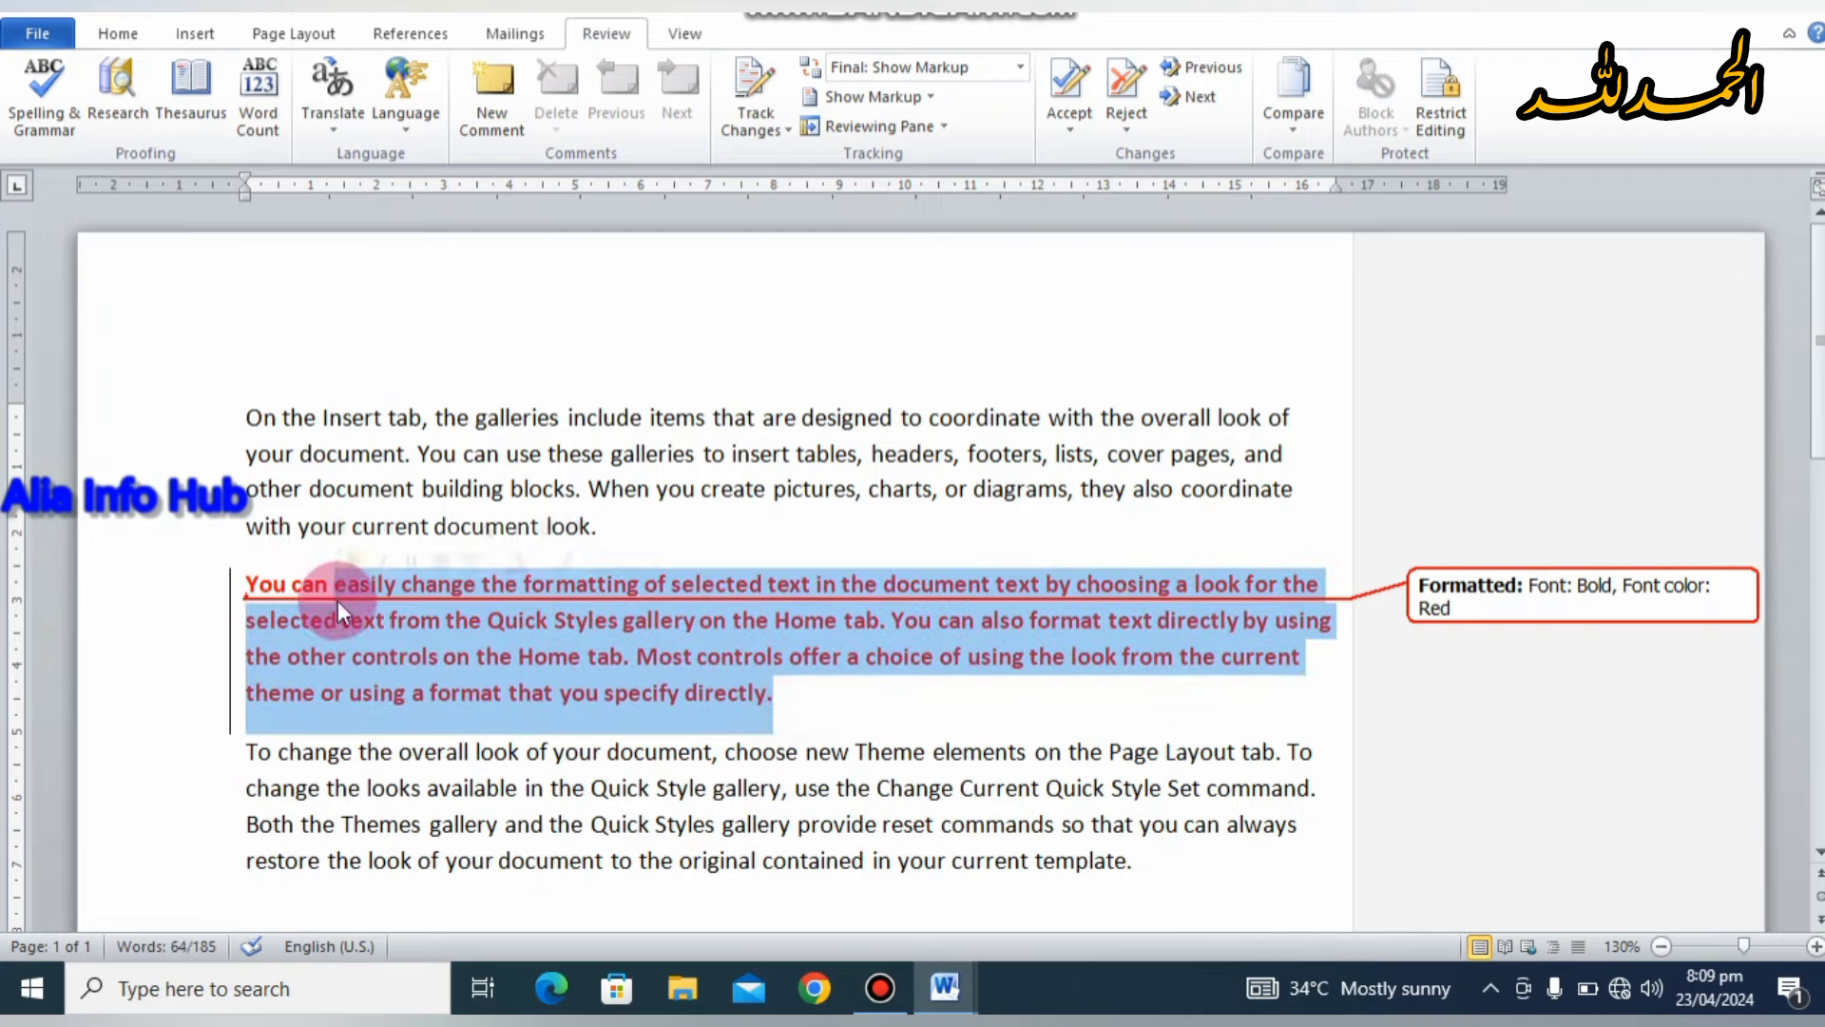
{"action": "left_click", "coordinate": [701, 542]}
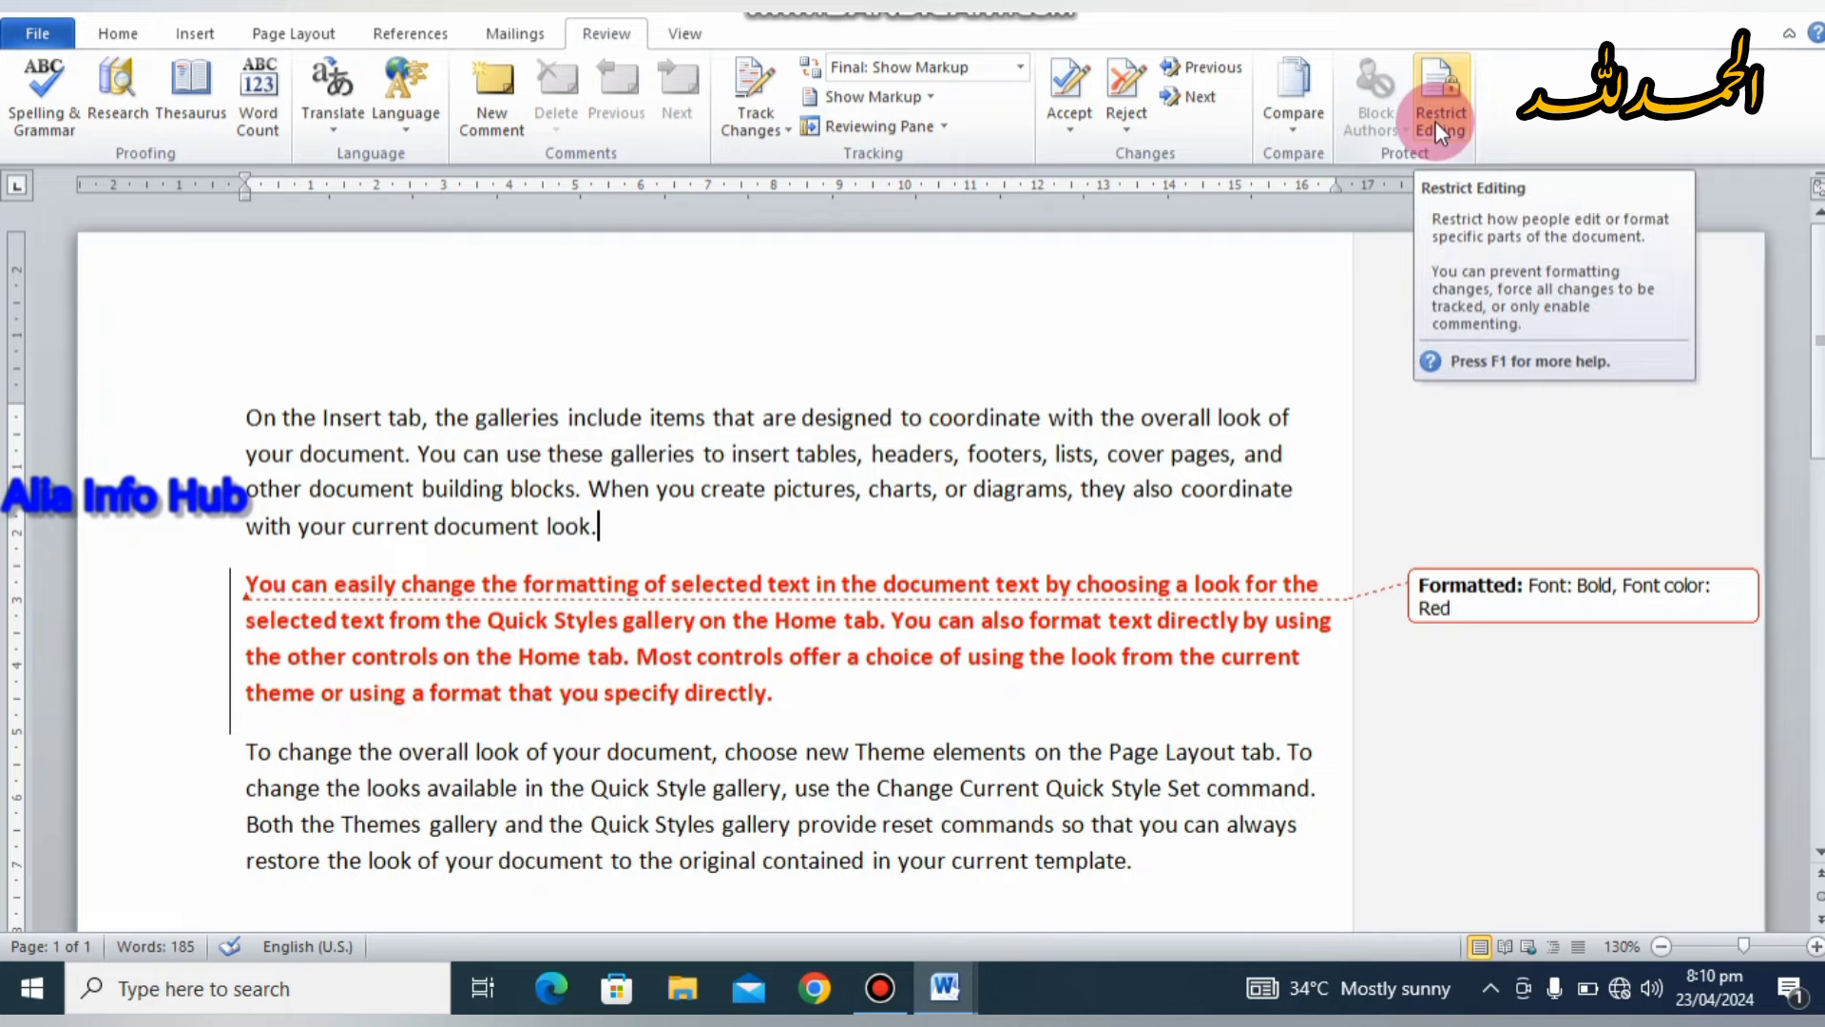
Step: In Restrict Editing, limit formatting to selected styles and allow only No changes (Read only) editing
{"action": "left_click", "coordinate": [1437, 124]}
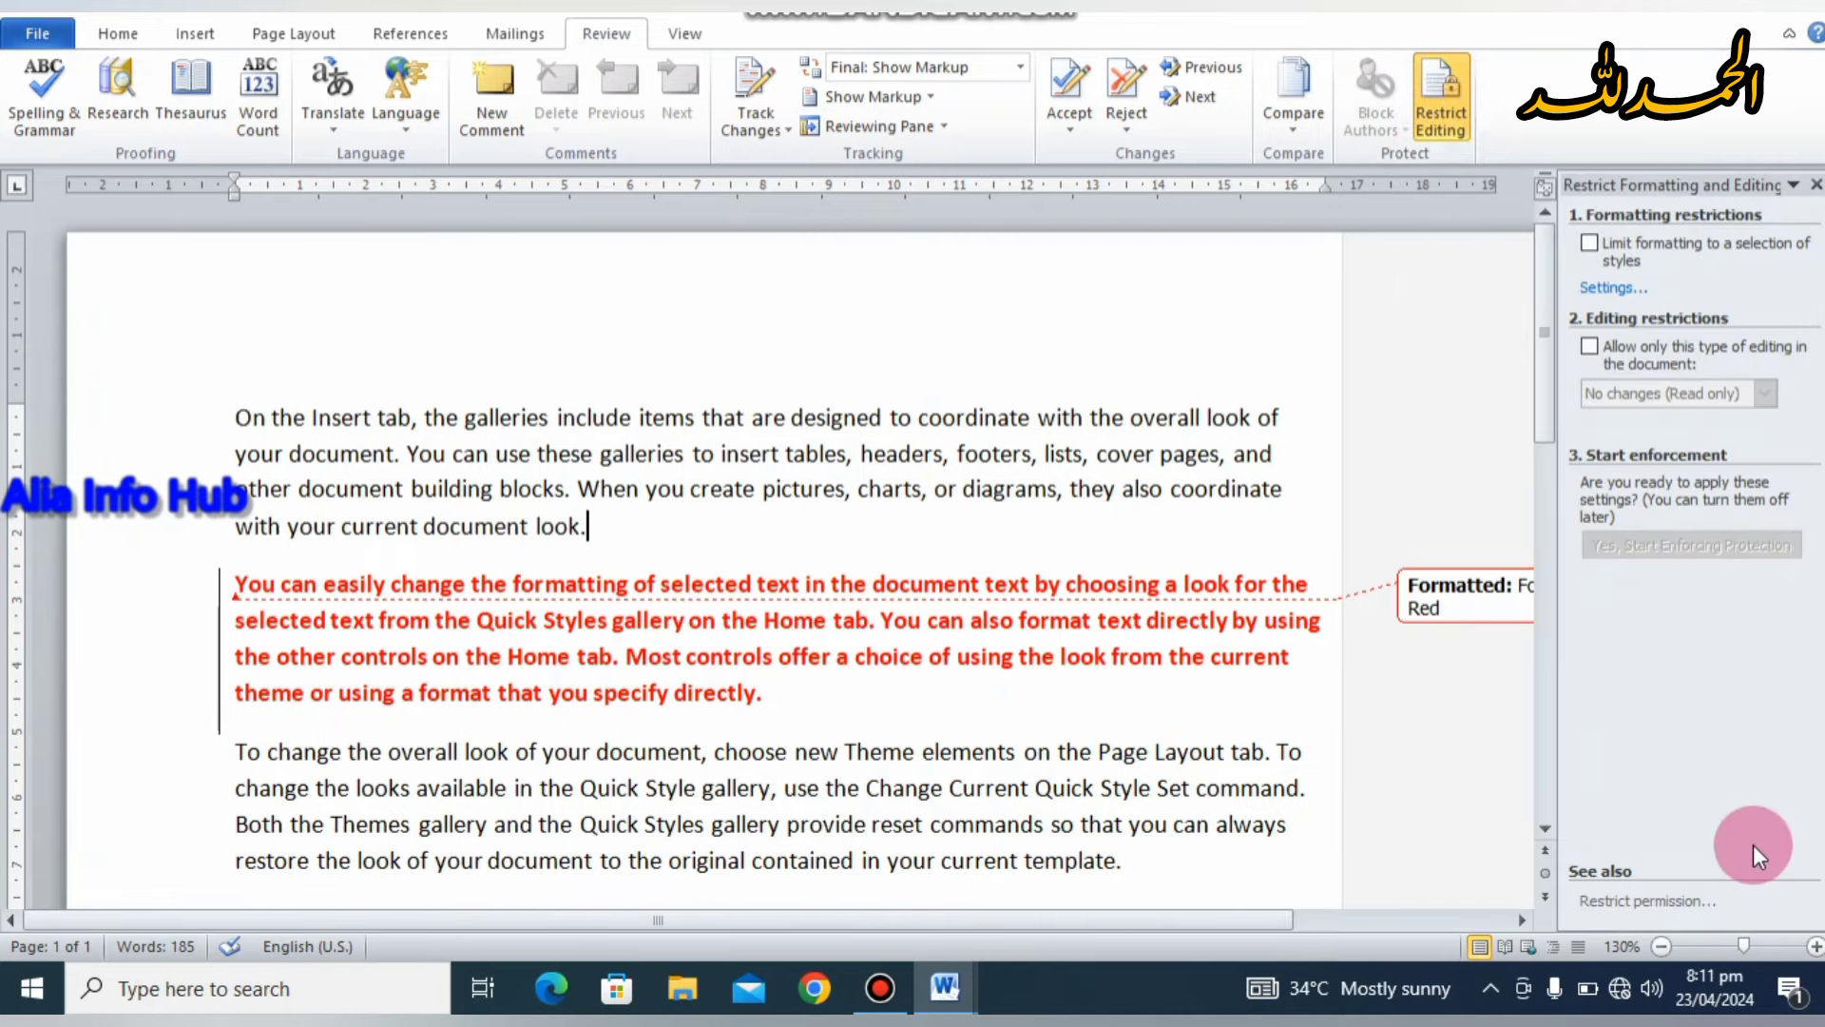
{"action": "left_click", "coordinate": [1590, 243]}
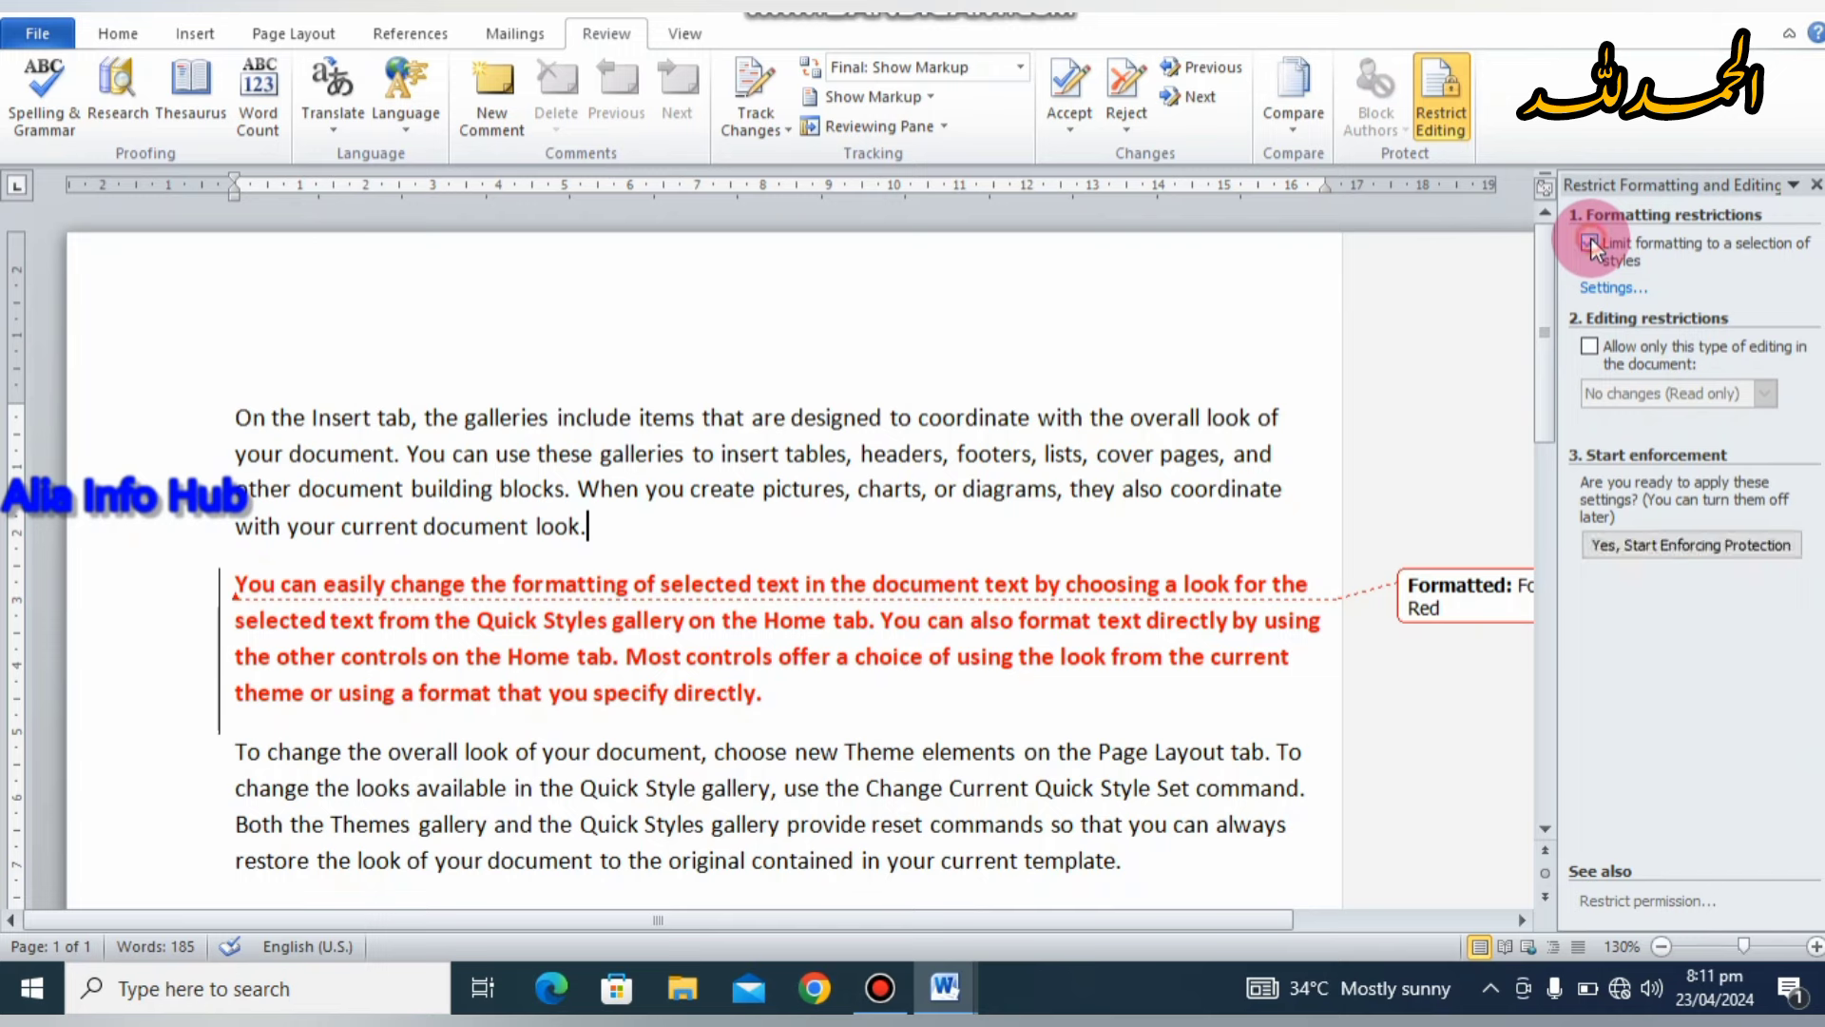
{"action": "left_click", "coordinate": [1588, 346]}
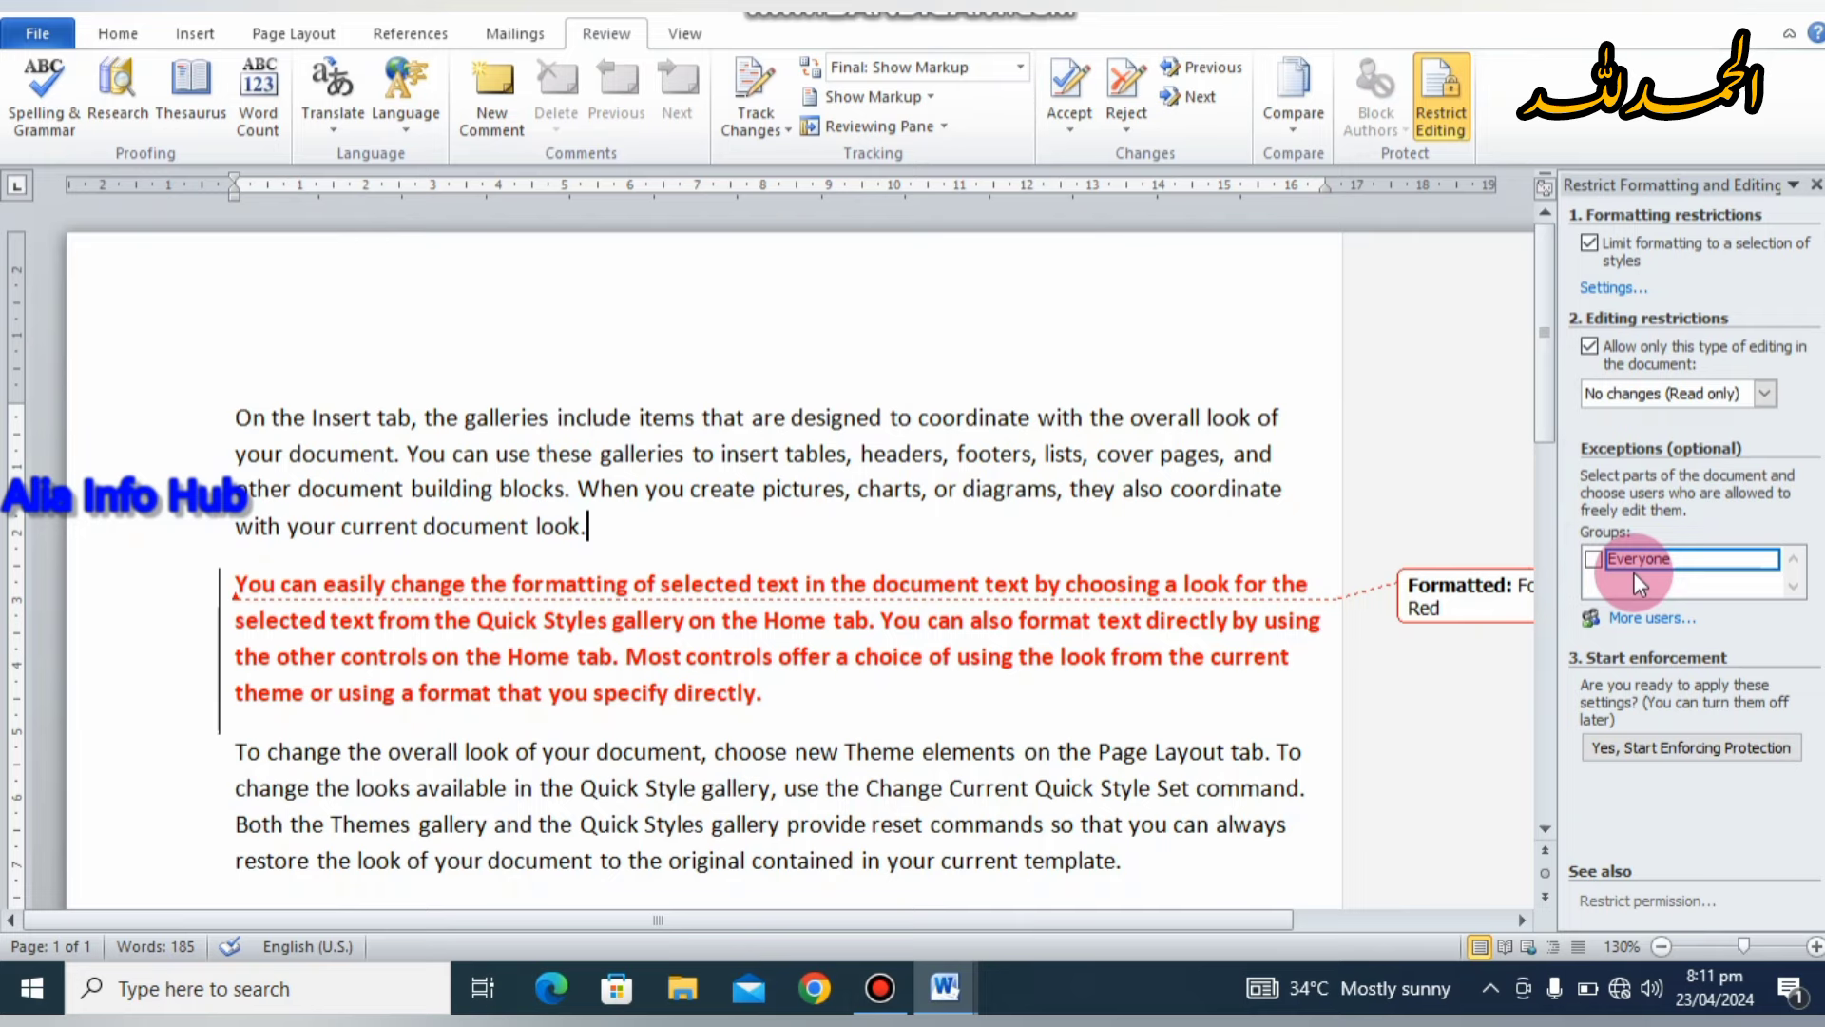
Step: Start enforcing protection, entering and confirming the protection password
{"action": "left_click", "coordinate": [1610, 750]}
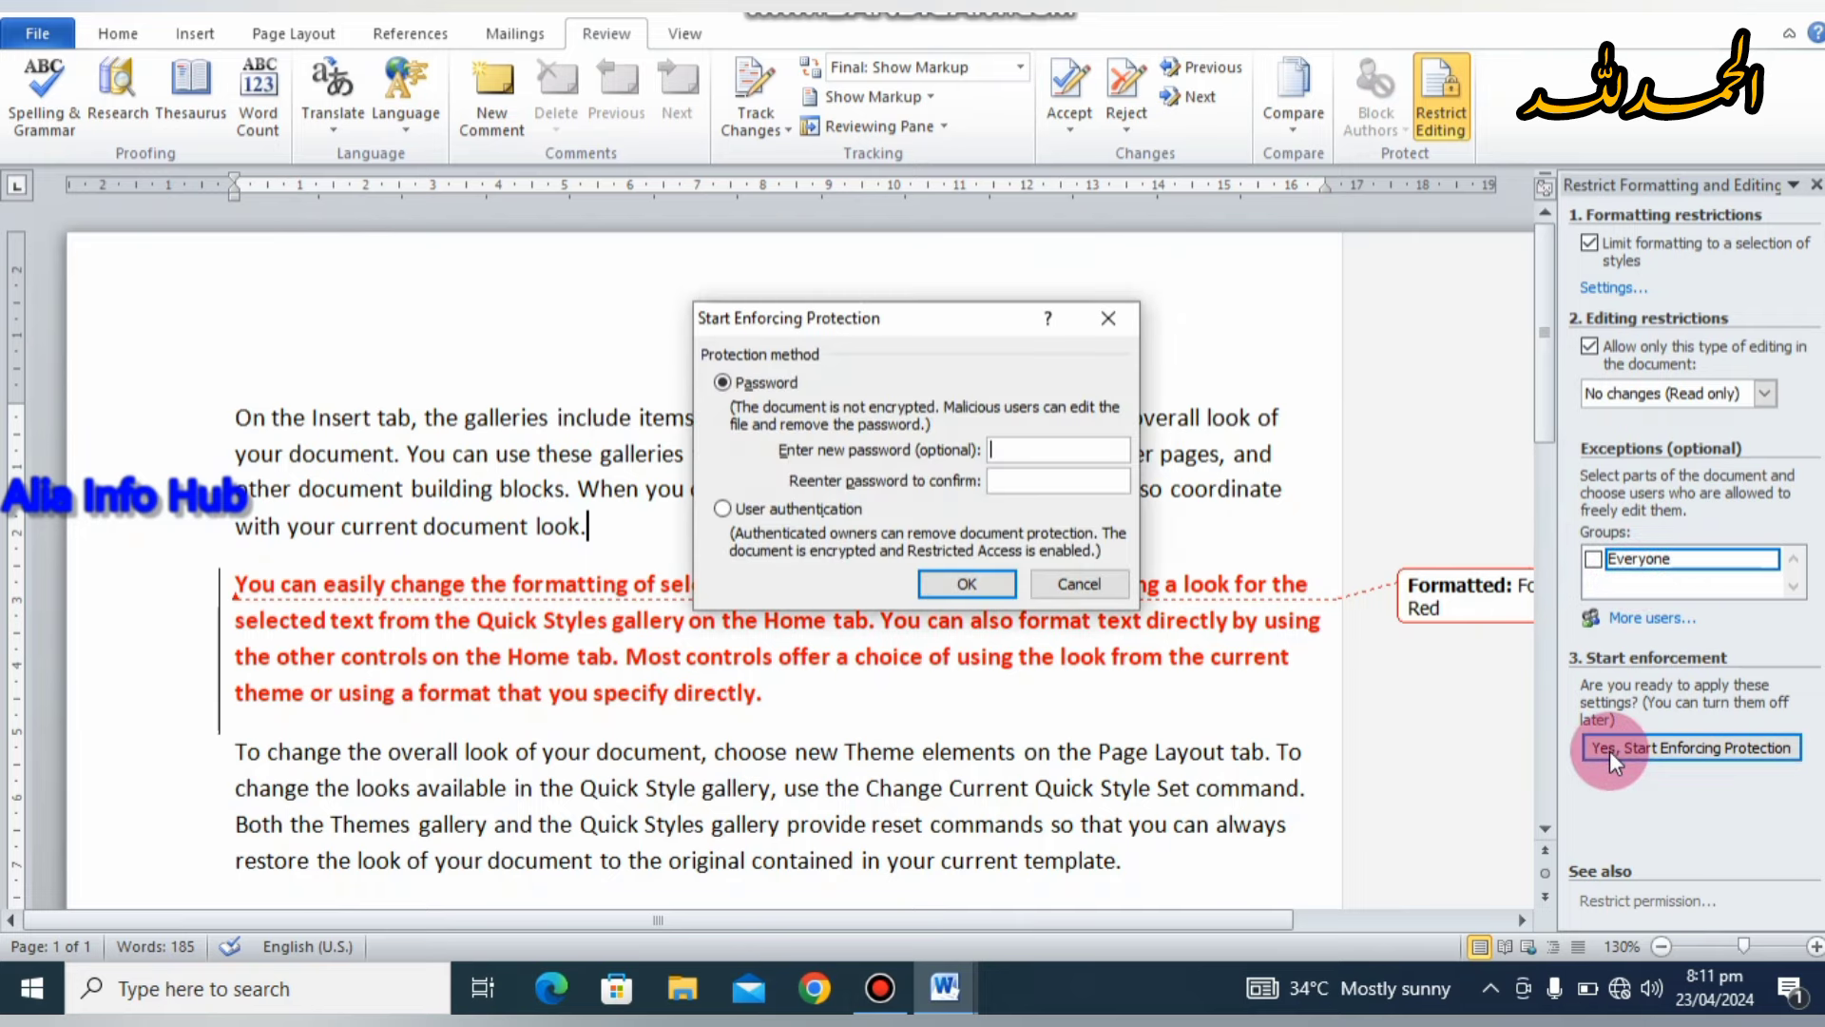
{"action": "type", "text": "12345"}
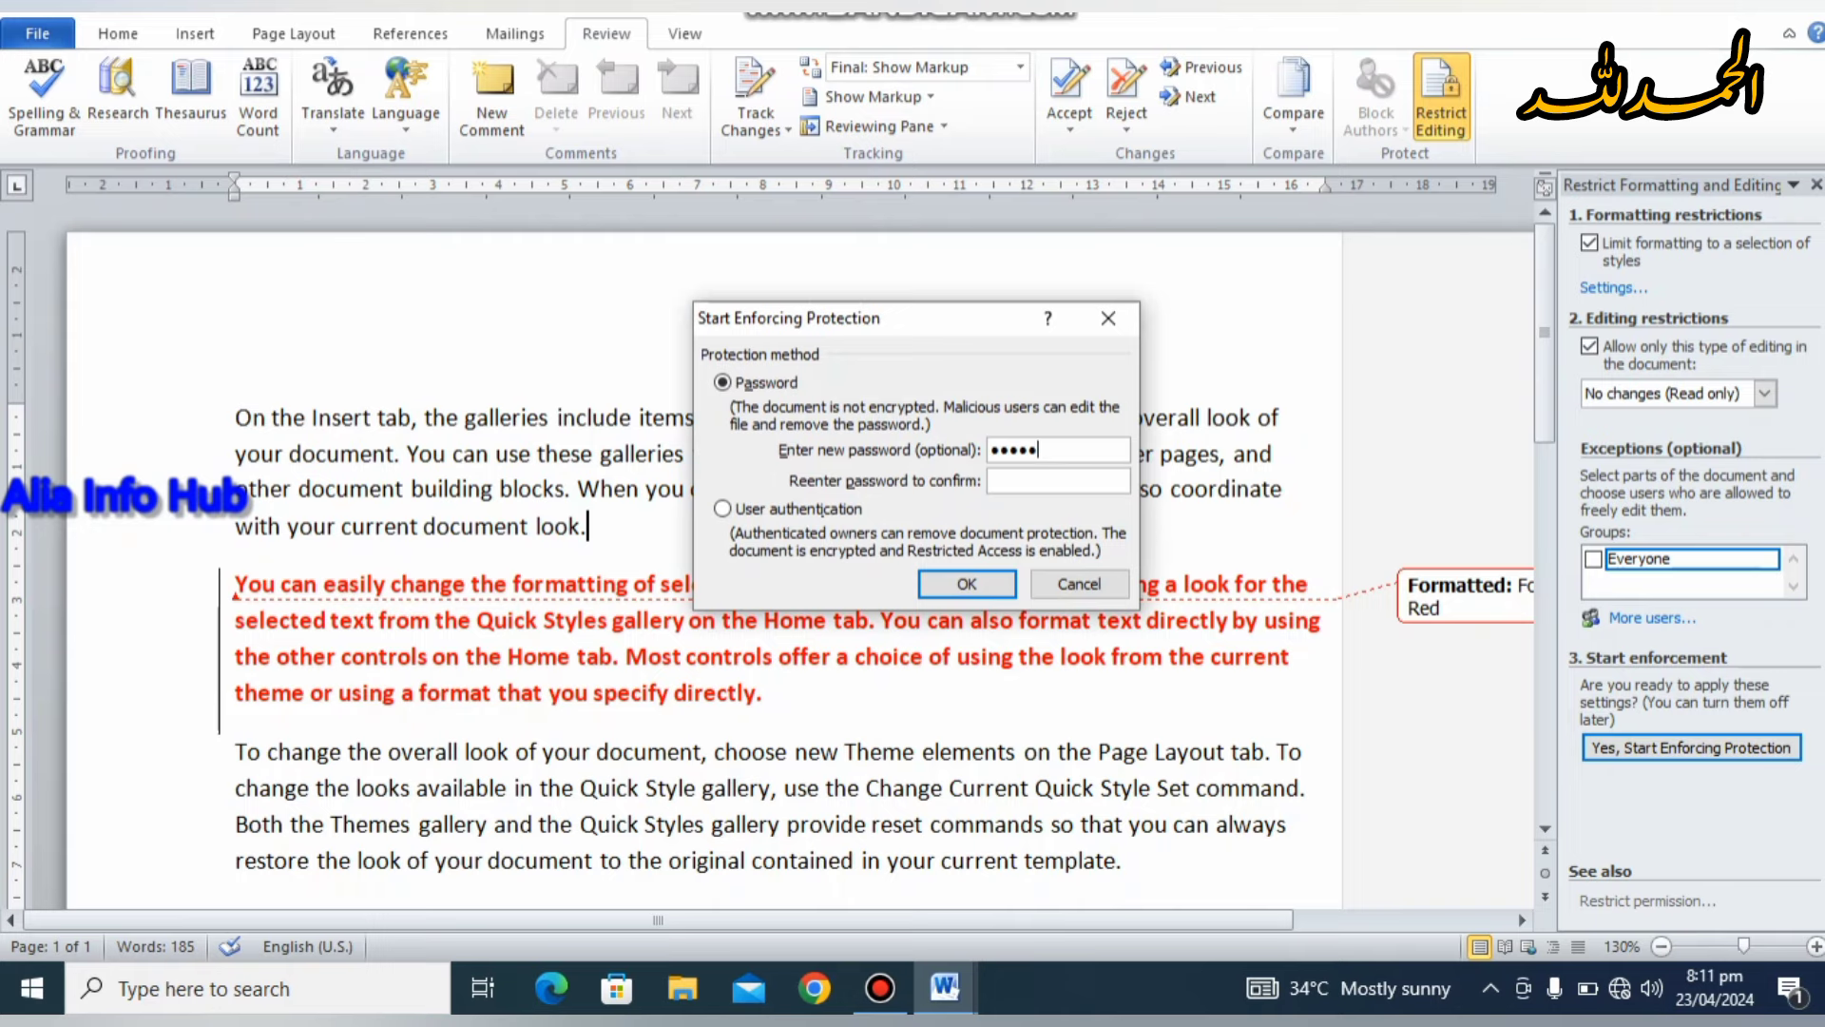
{"action": "left_click", "coordinate": [1099, 481]}
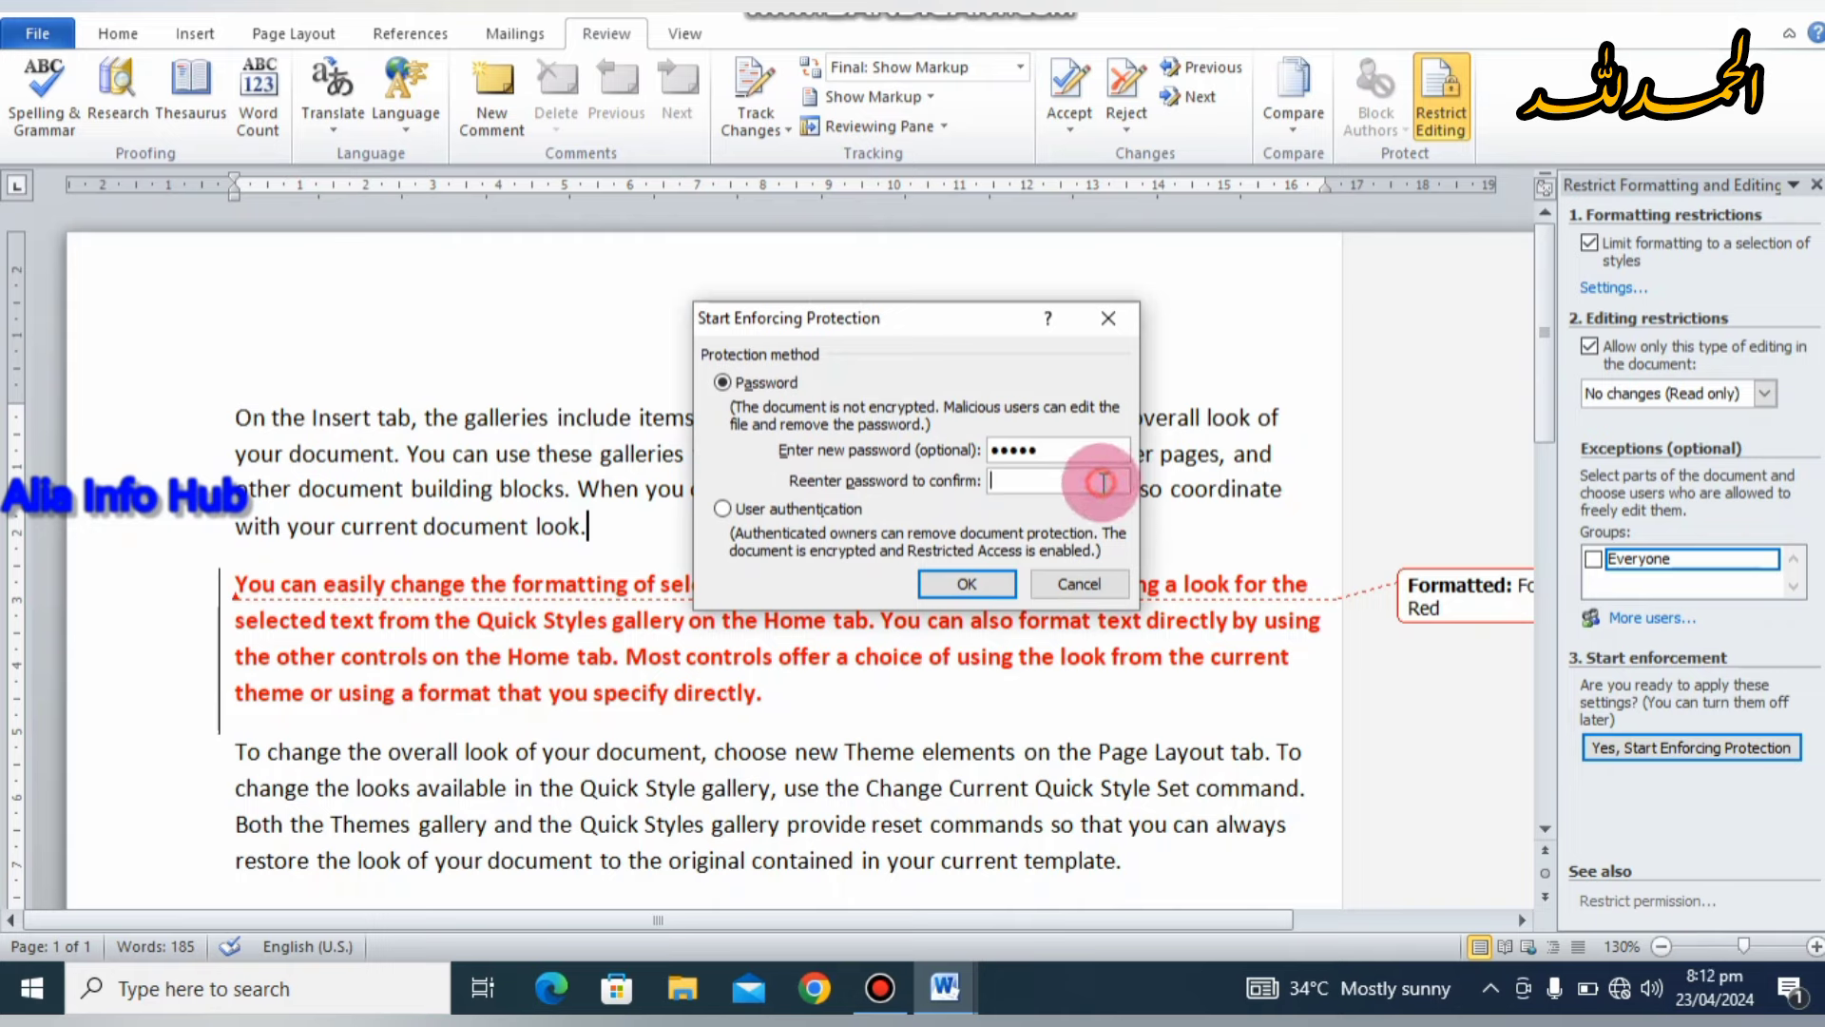
{"action": "type", "text": "12345"}
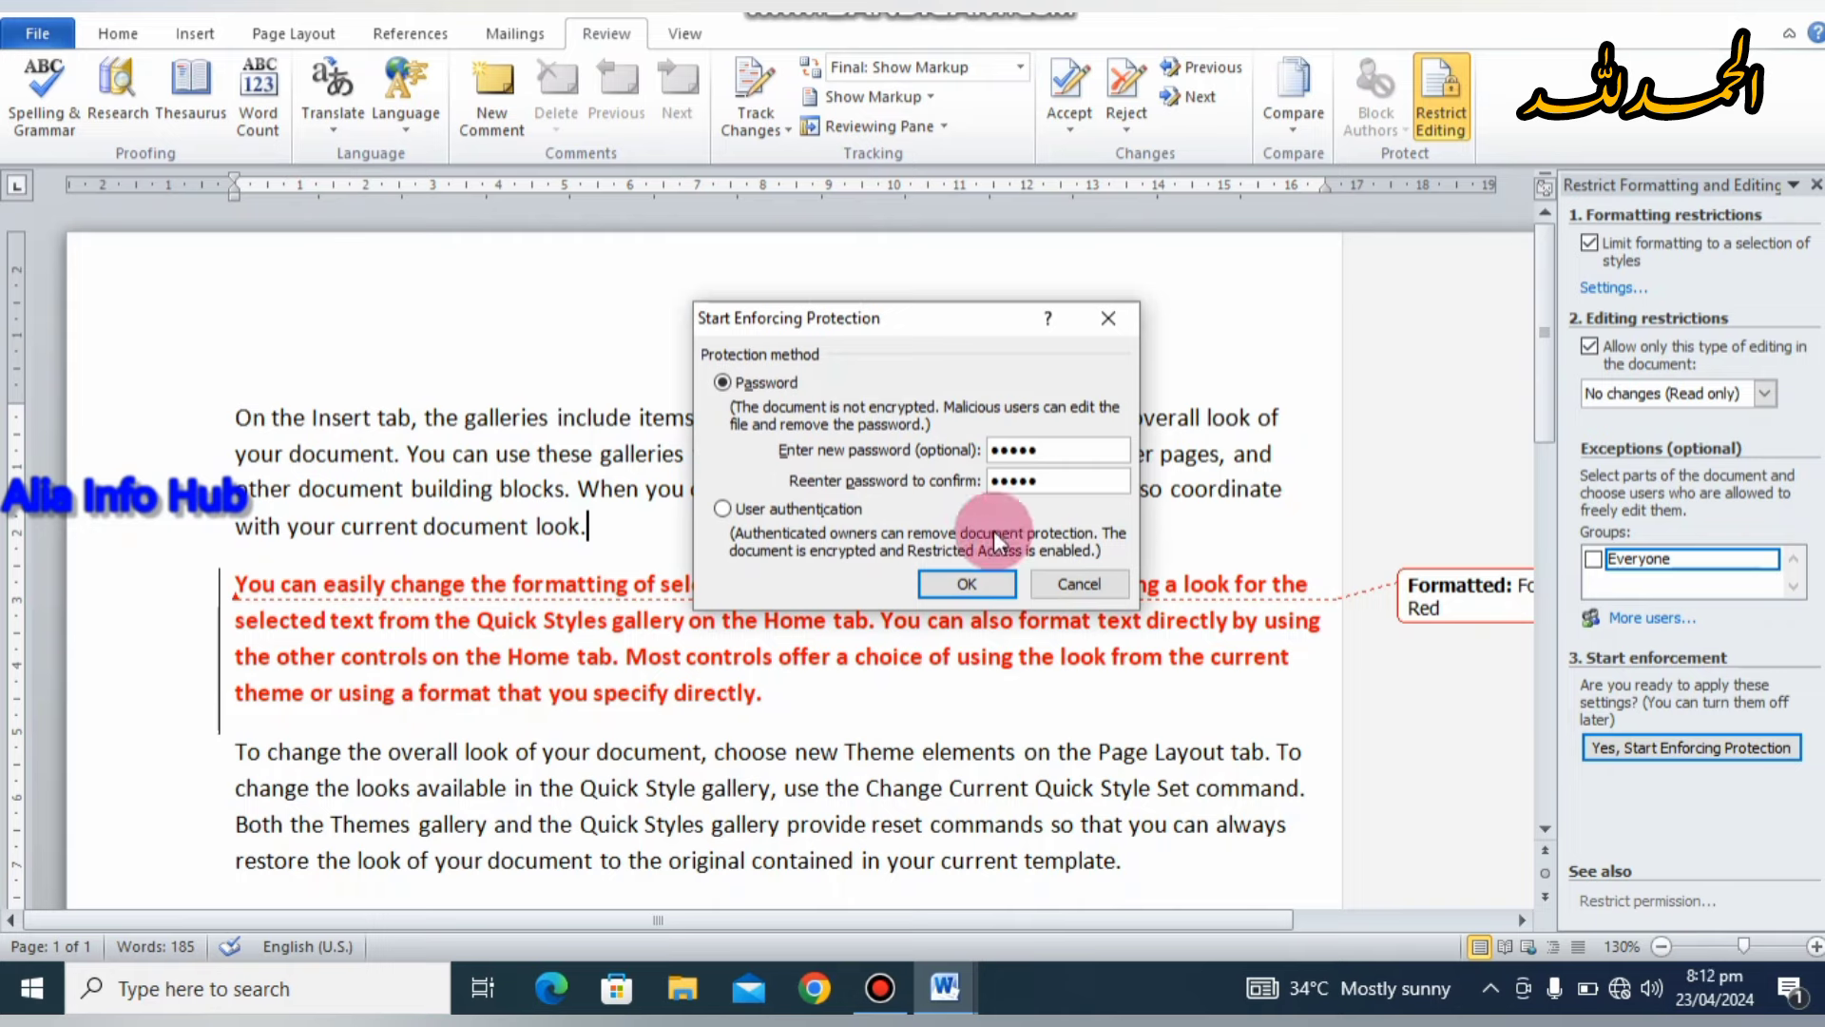
{"action": "left_click", "coordinate": [963, 583]}
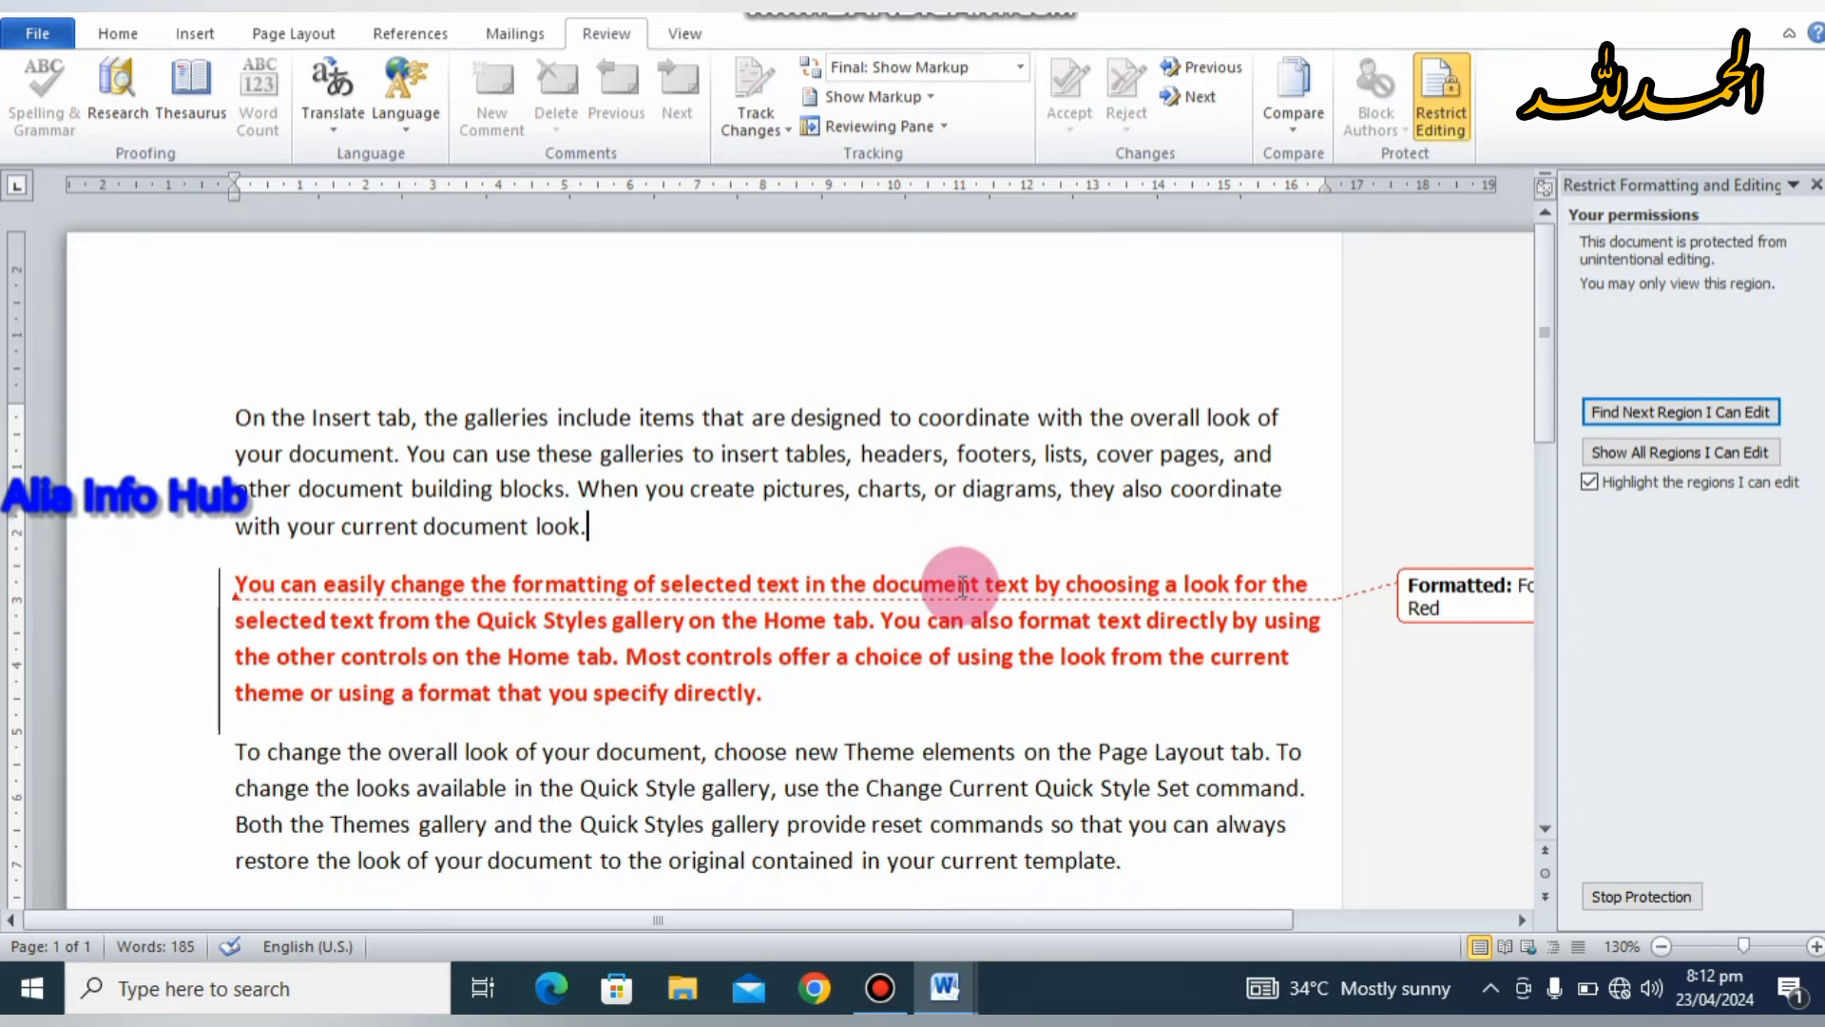
{"action": "left_click", "coordinate": [137, 33]}
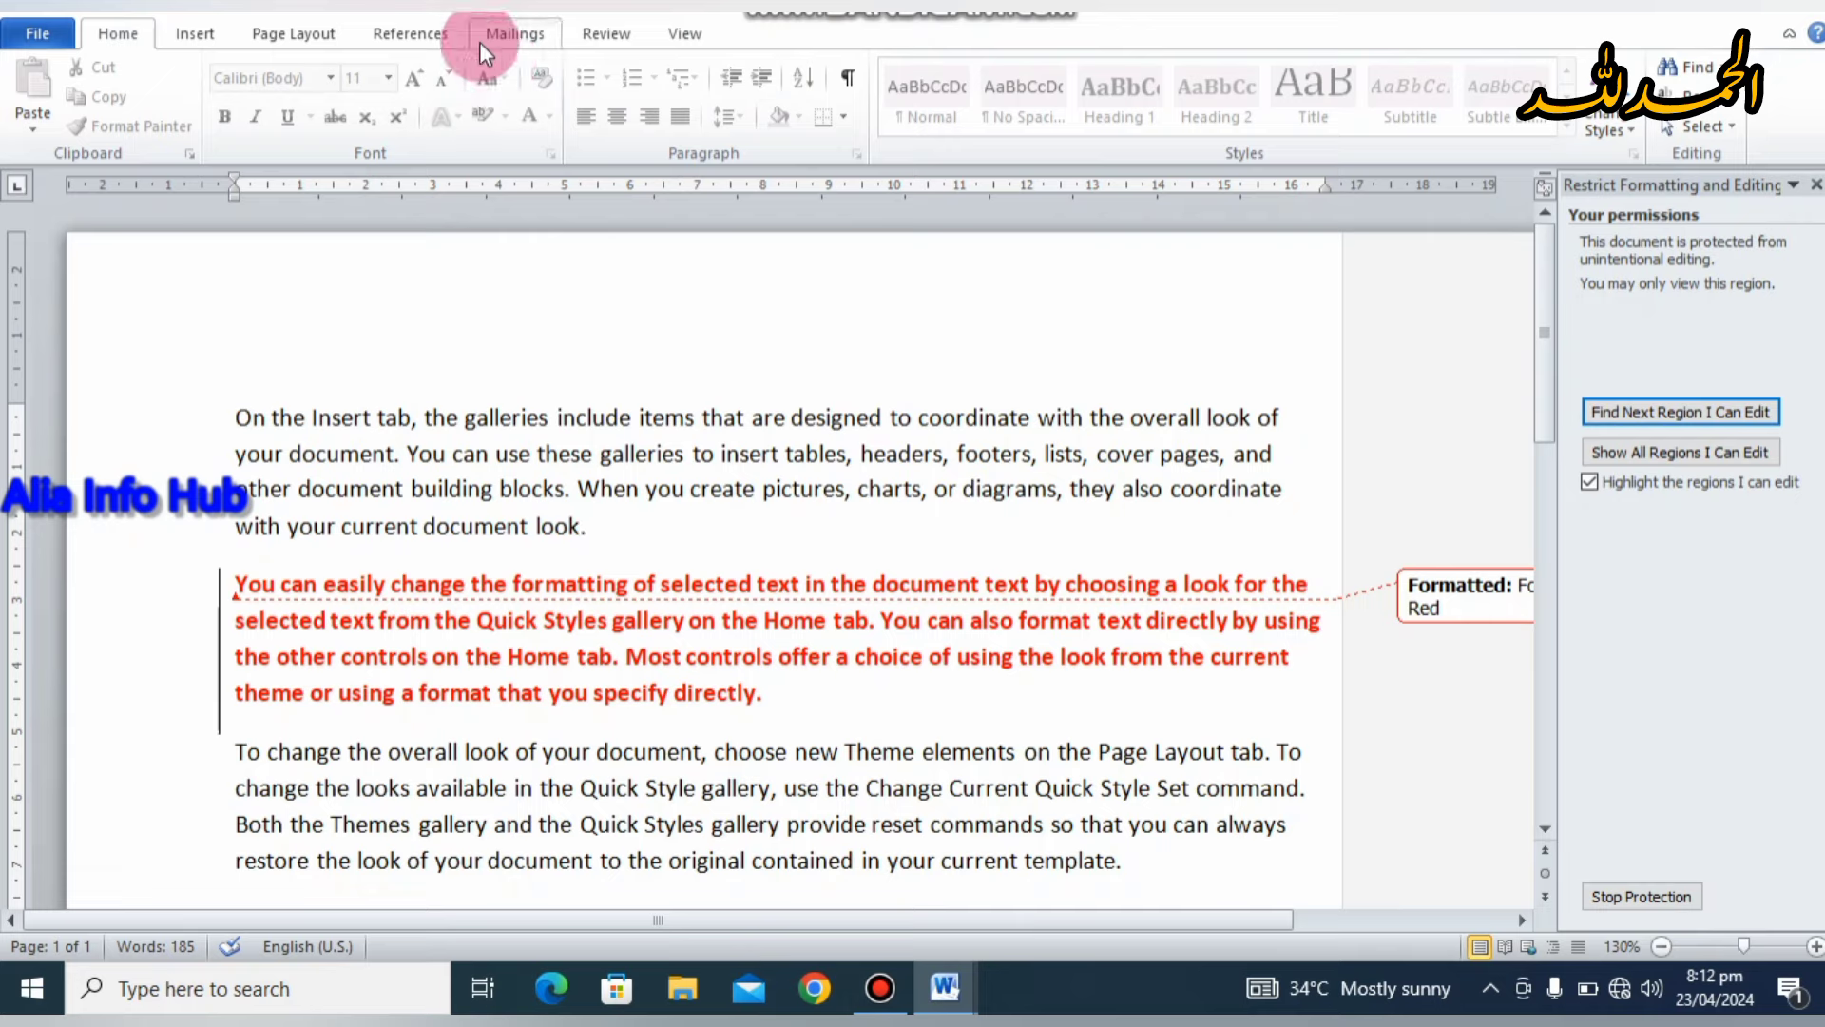
{"action": "left_click", "coordinate": [192, 23]}
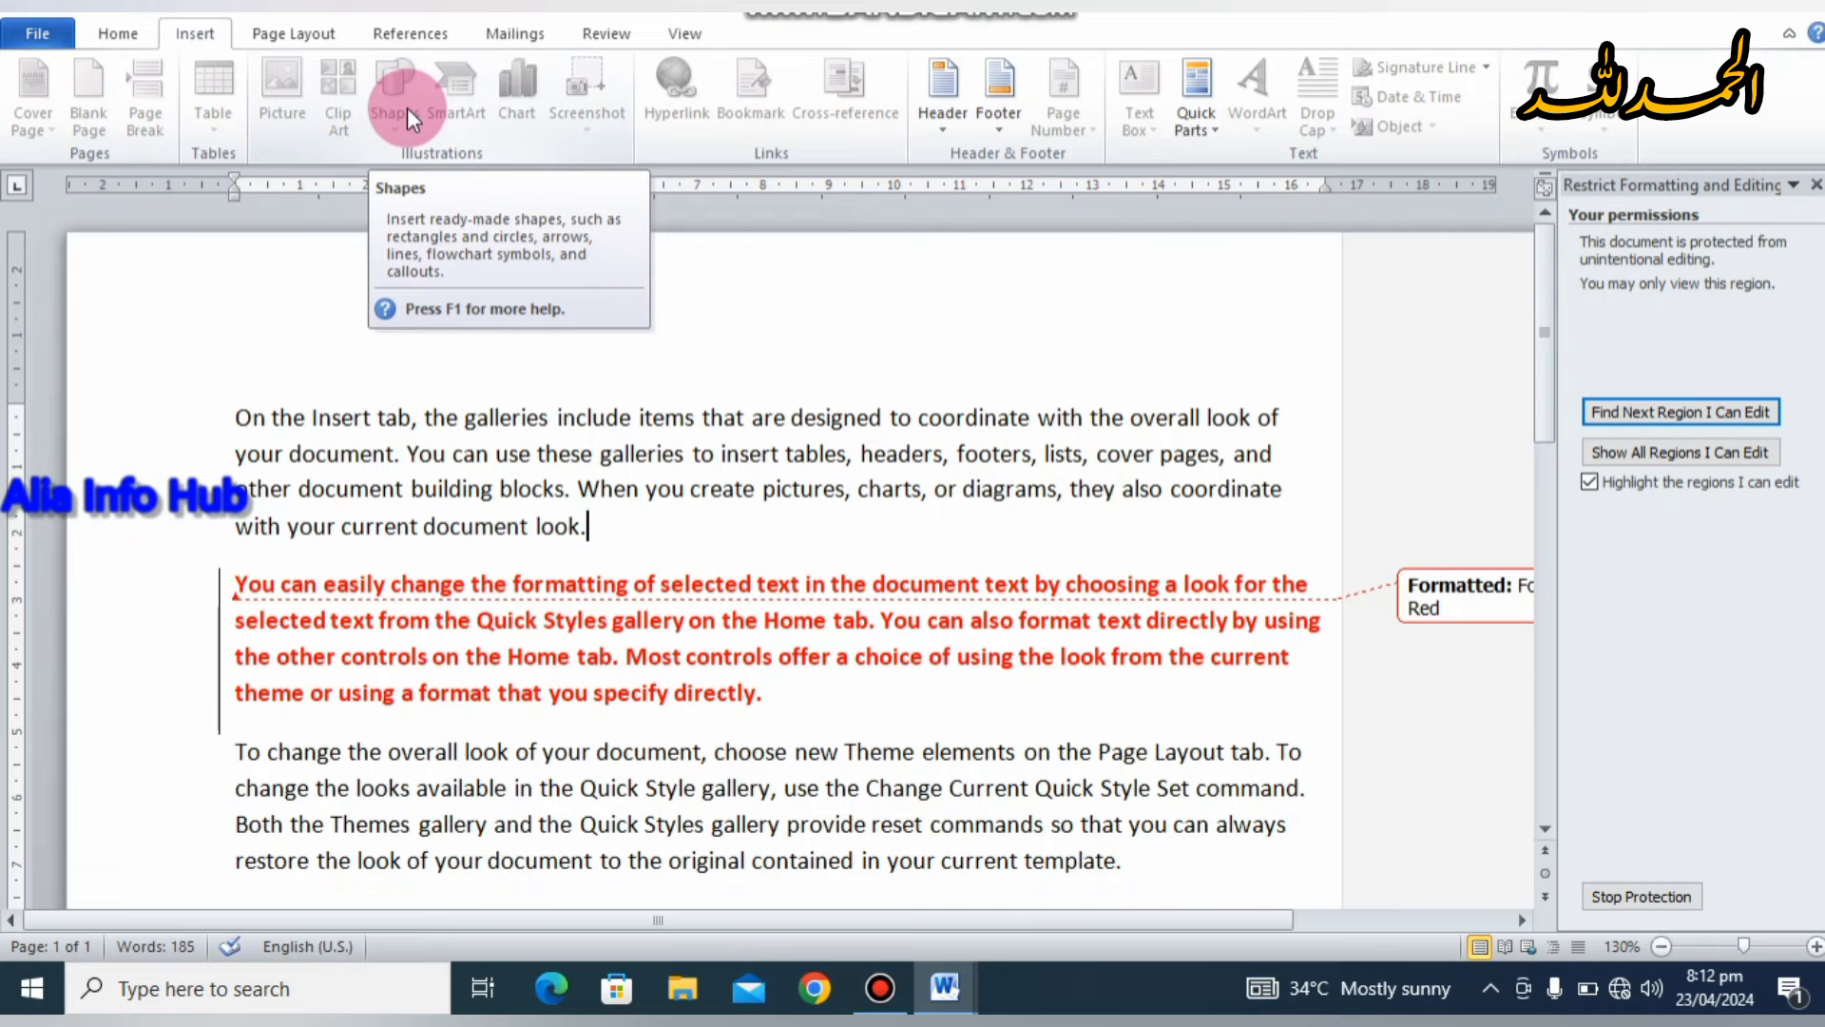
{"action": "left_click", "coordinate": [304, 32]}
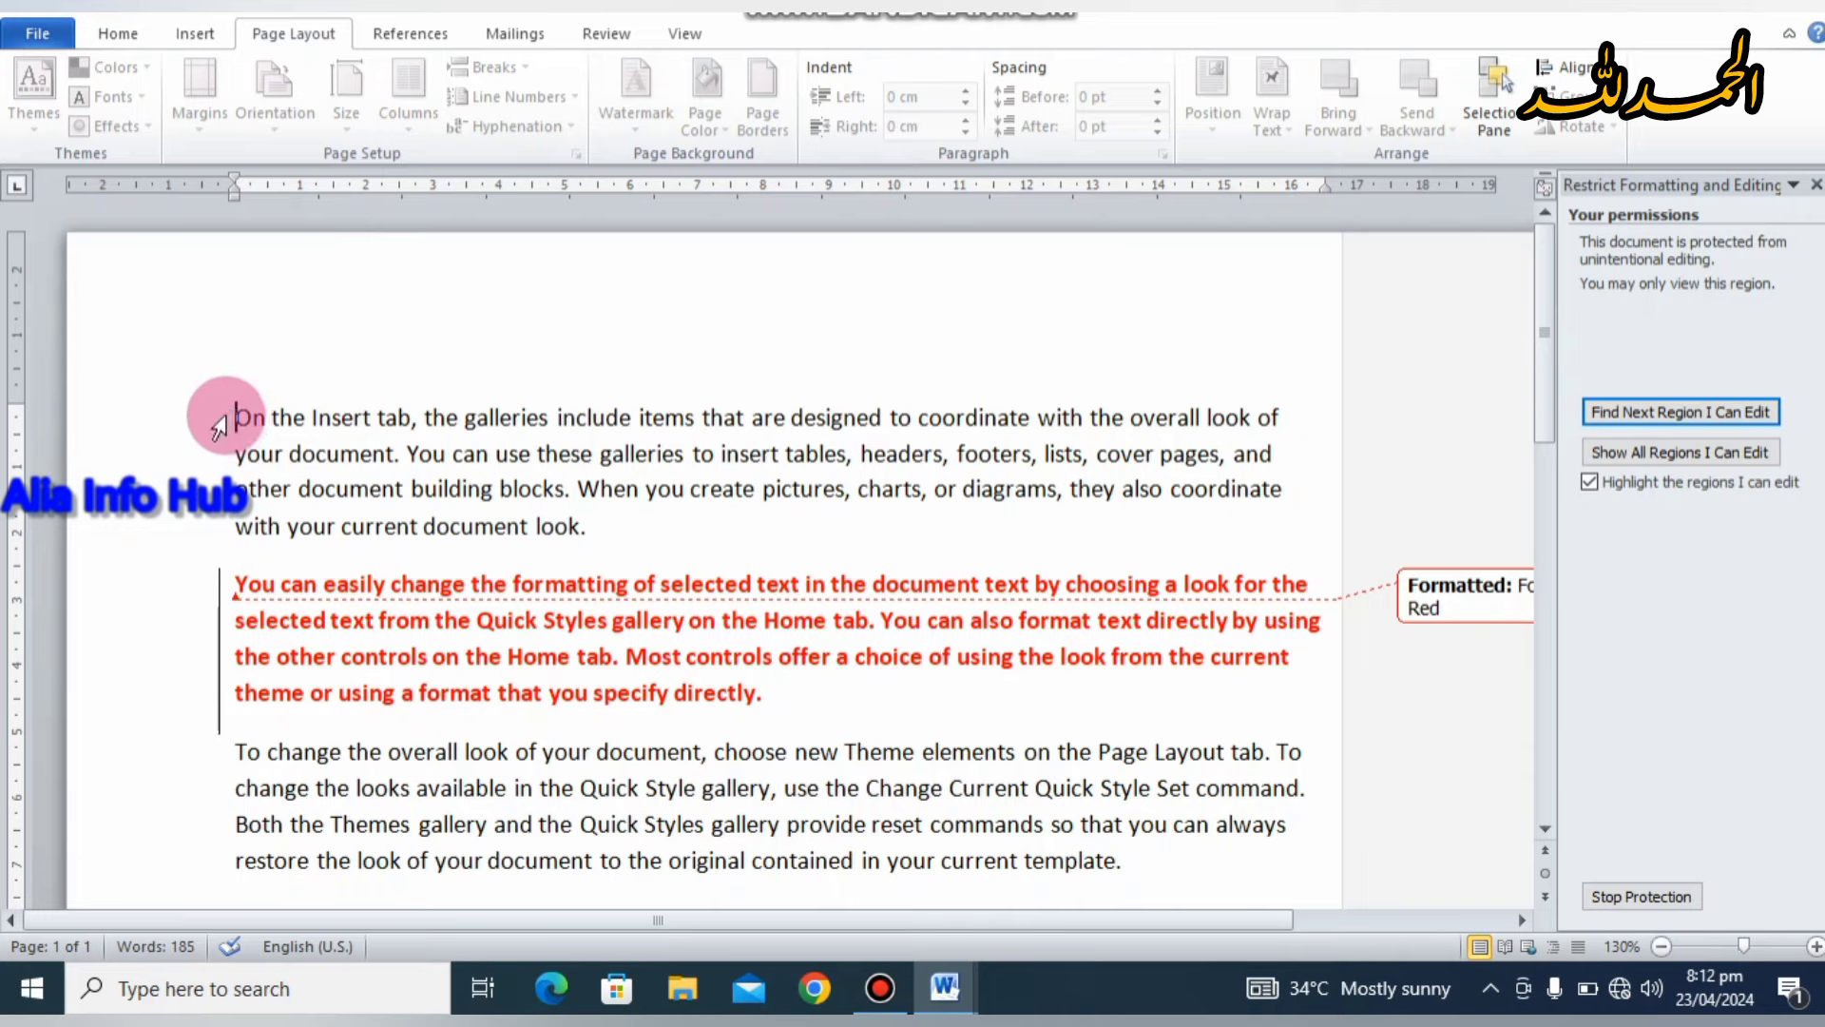
{"action": "left_click", "coordinate": [231, 415]}
{"action": "key", "text": "ctrl+a"}
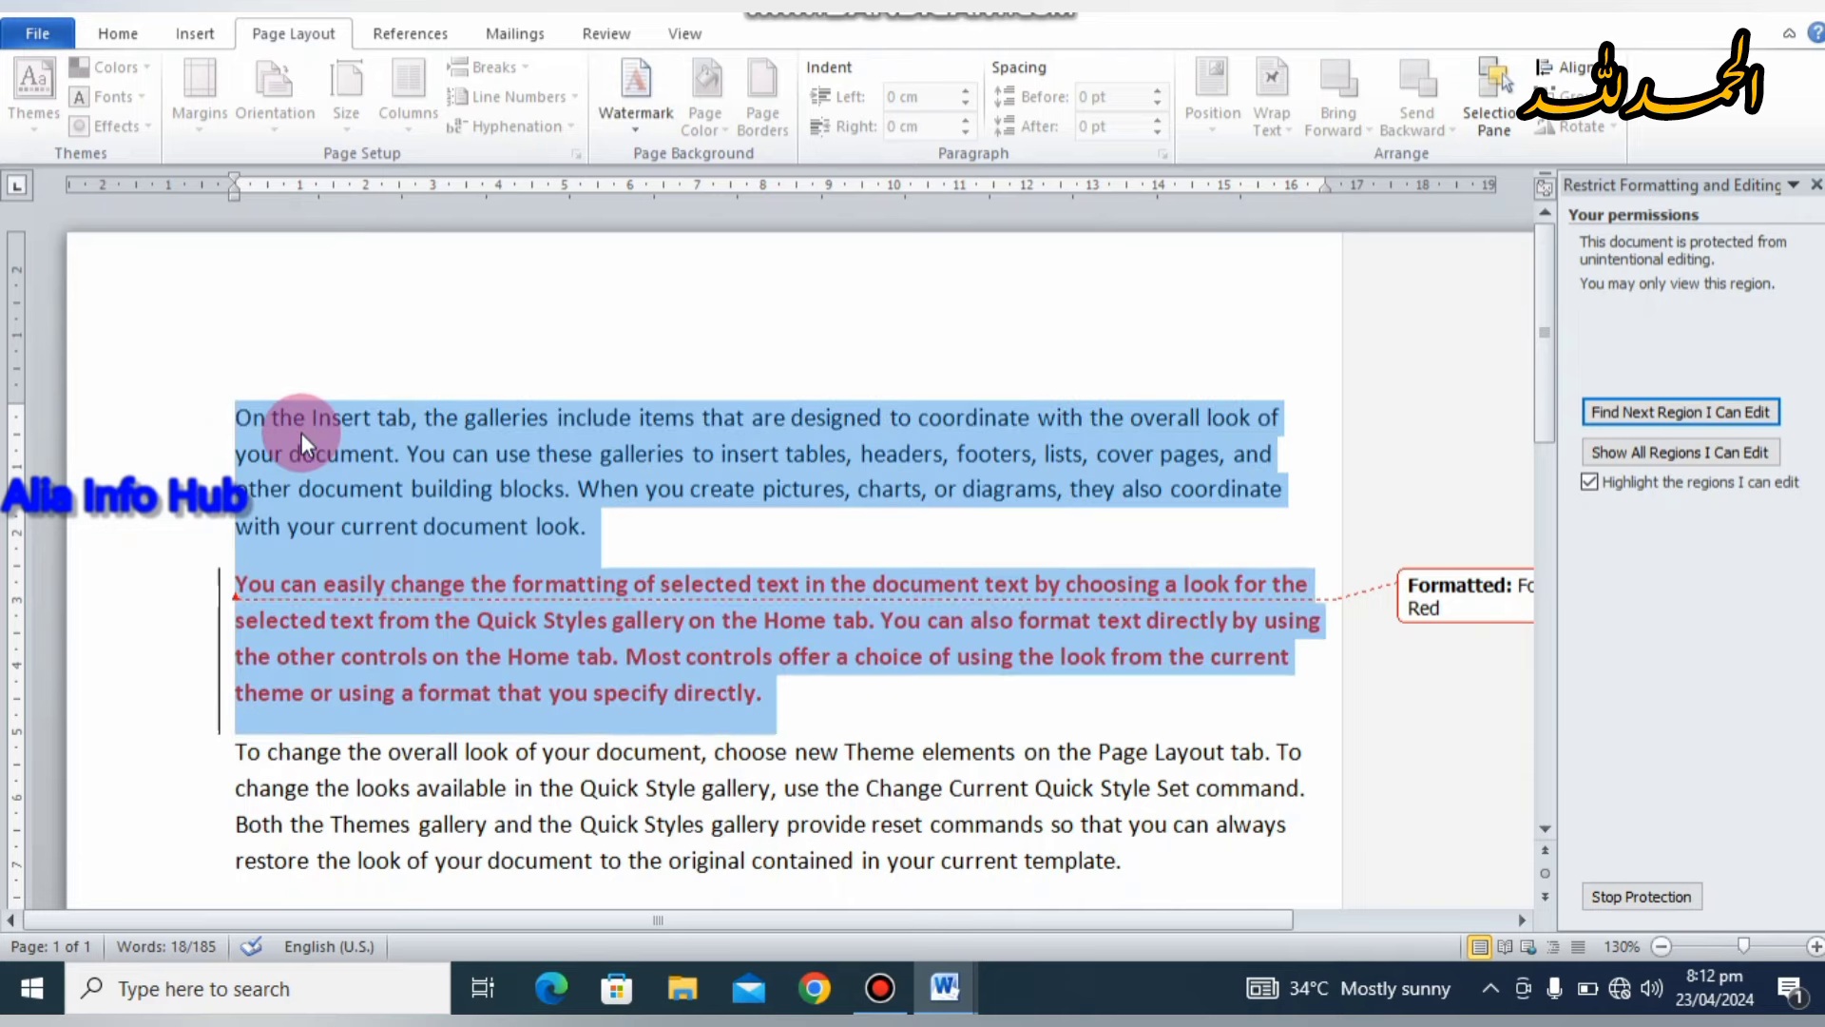
{"action": "right_click", "coordinate": [300, 431]}
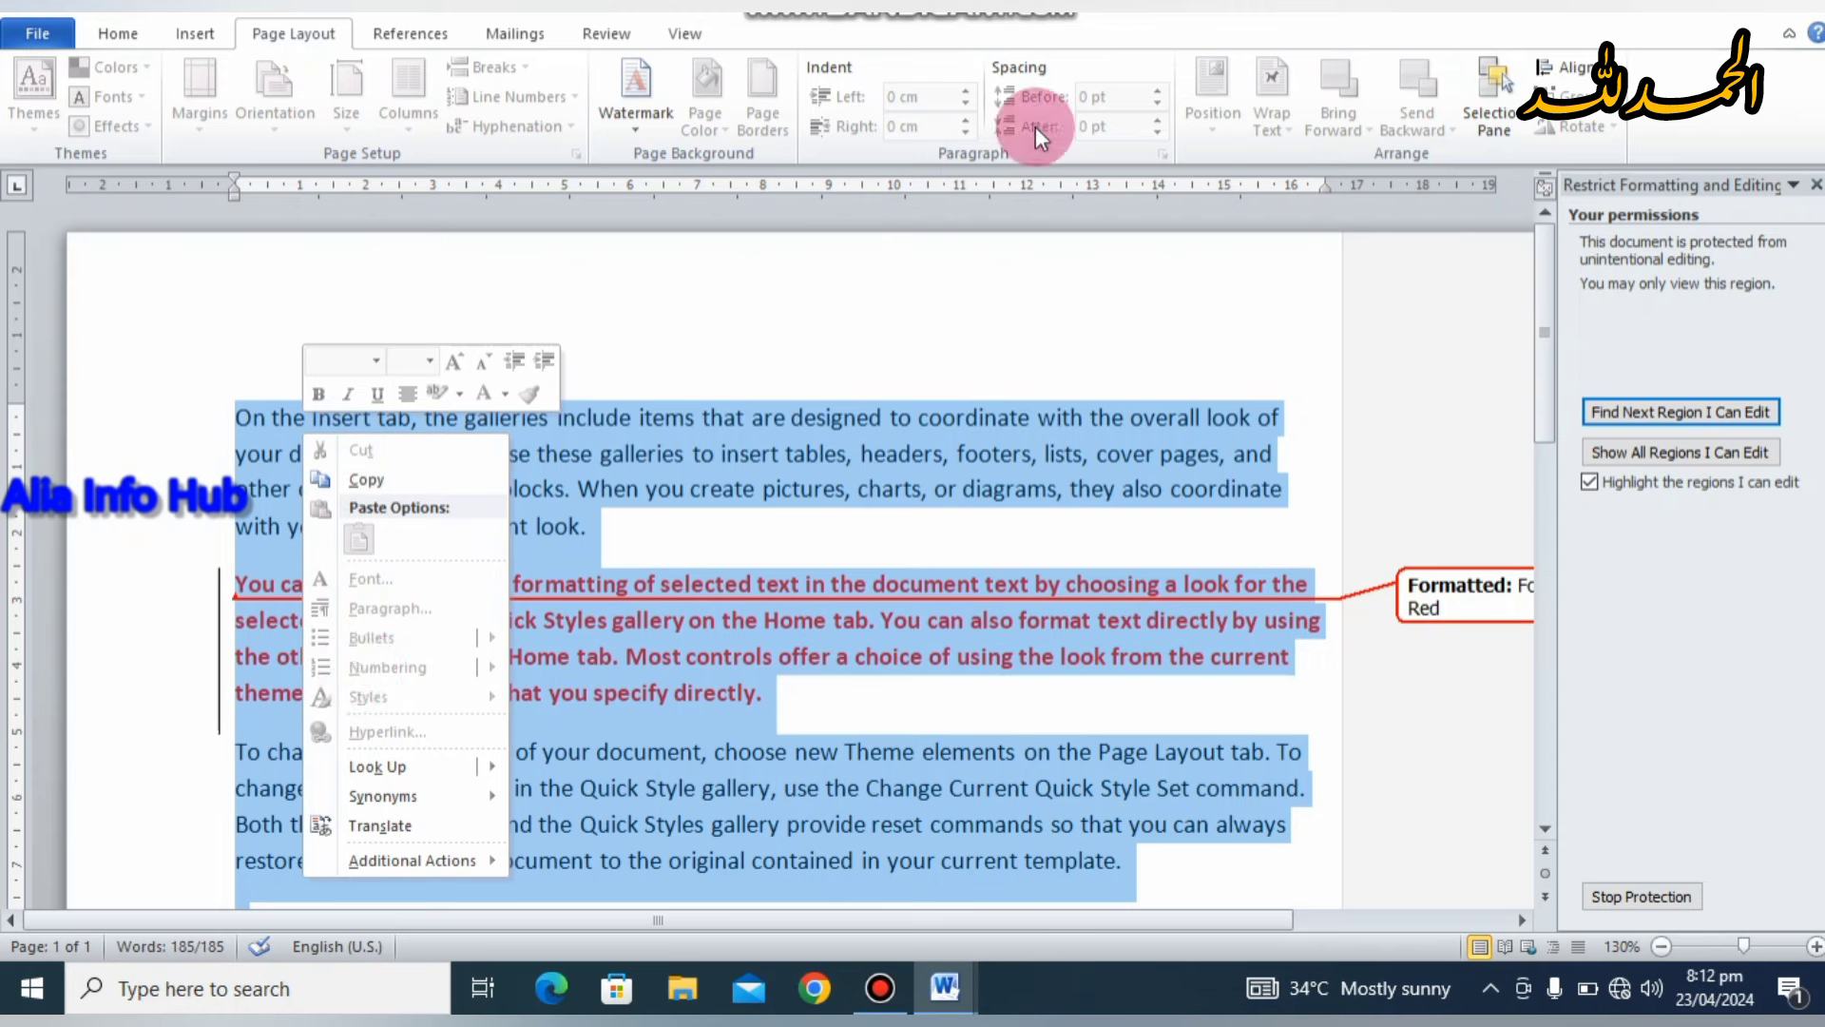
{"action": "left_click", "coordinate": [1012, 261]}
{"action": "key", "text": "Delete"}
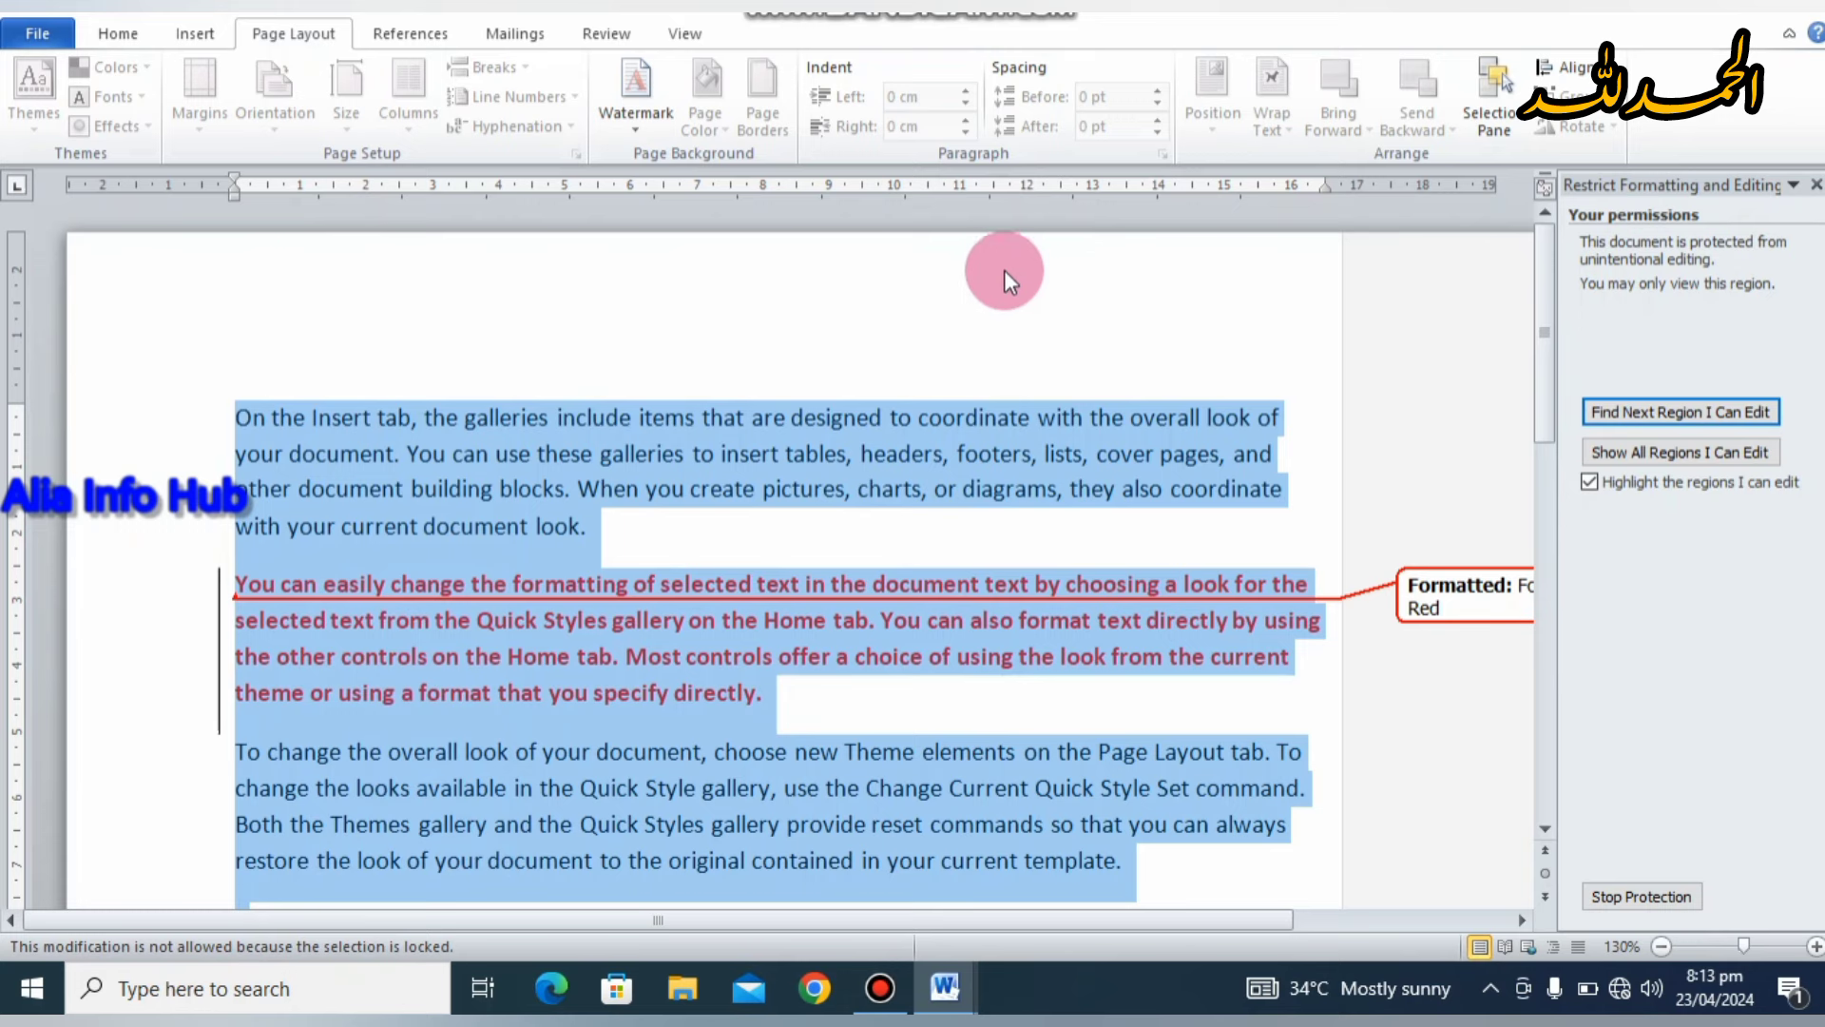
{"action": "left_click", "coordinate": [878, 430]}
{"action": "left_click", "coordinate": [738, 537]}
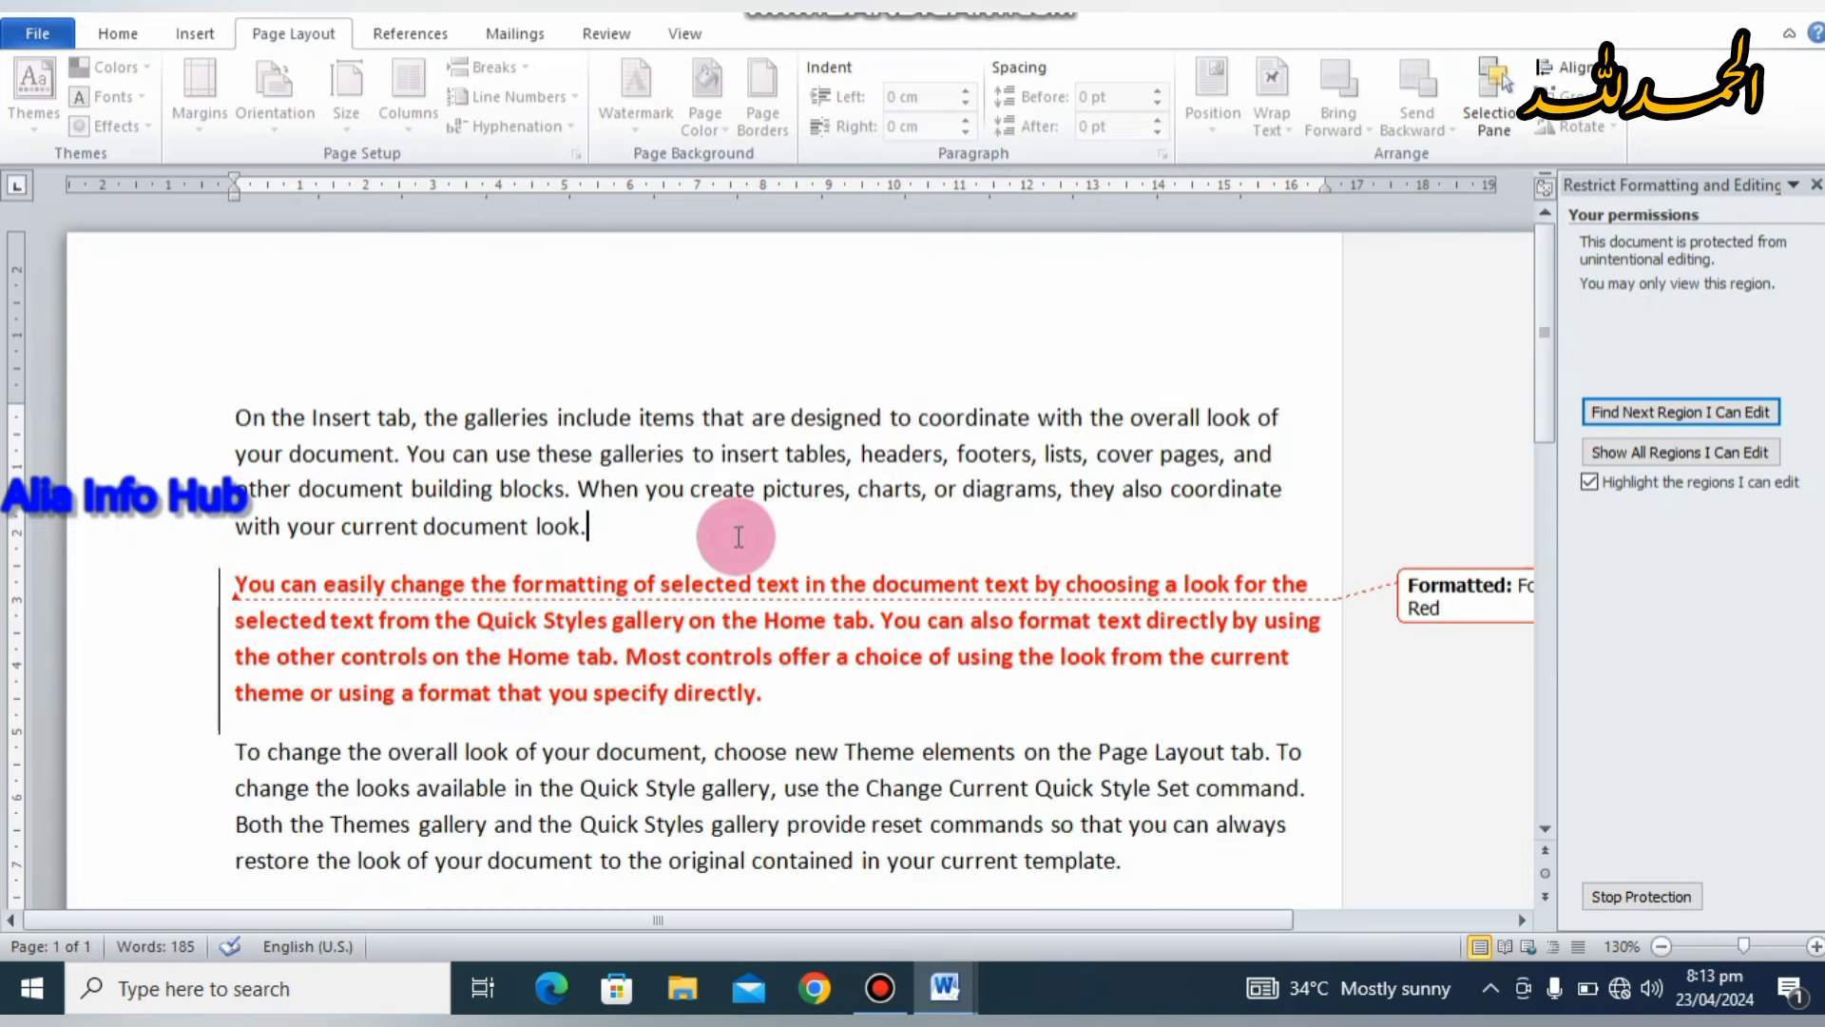
{"action": "key", "text": "BackSpace"}
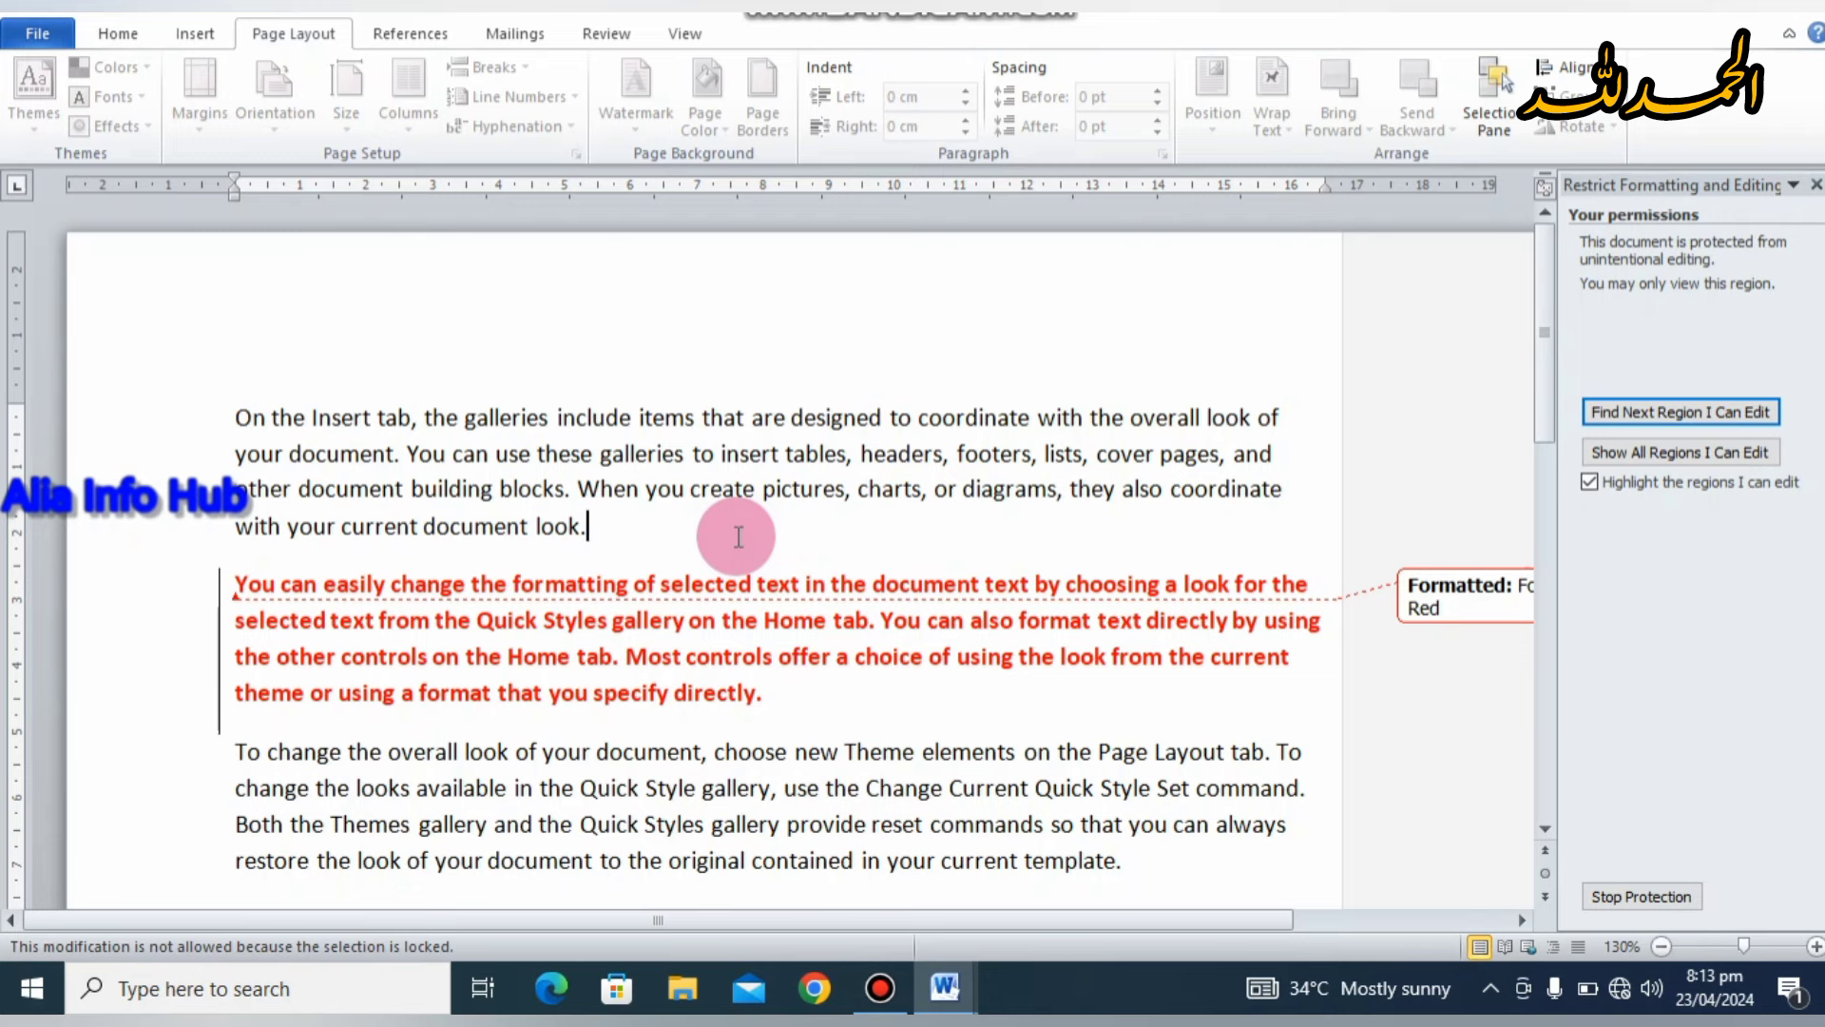
{"action": "left_click", "coordinate": [795, 535]}
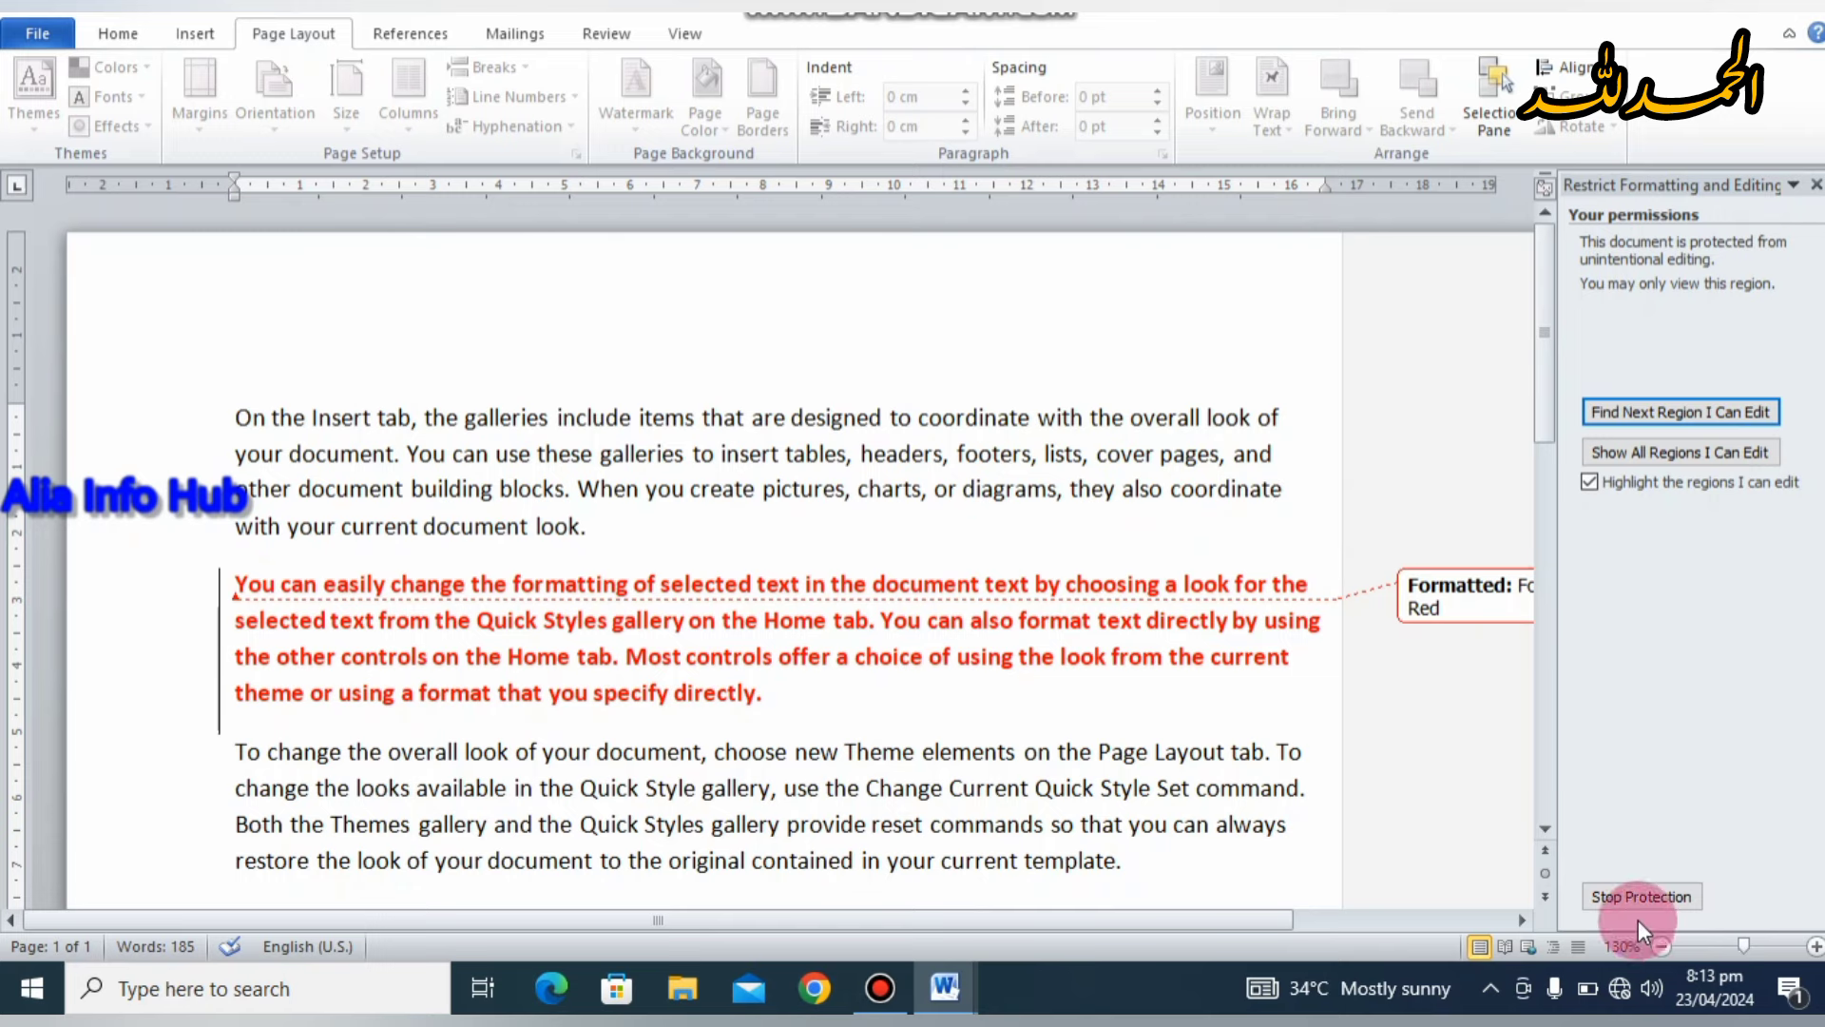
Step: Stop protection by entering the document password
{"action": "left_click", "coordinate": [1635, 893]}
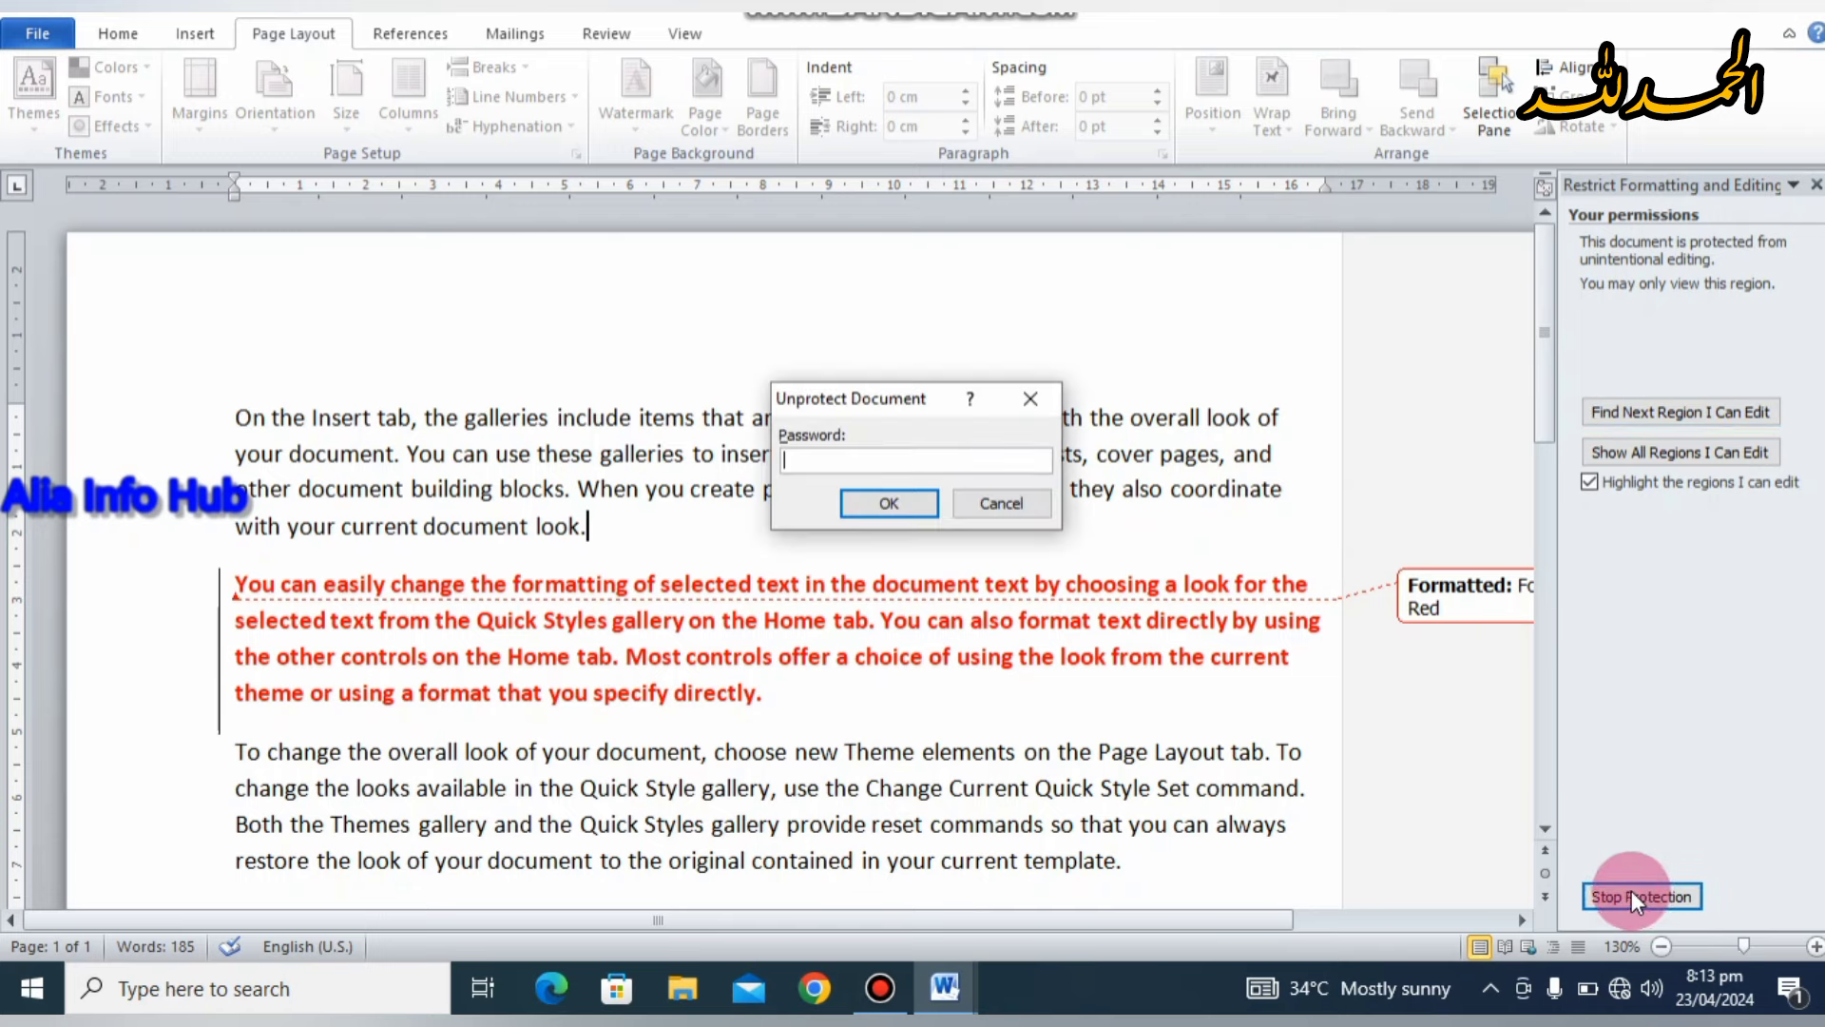
{"action": "type", "text": "••••"}
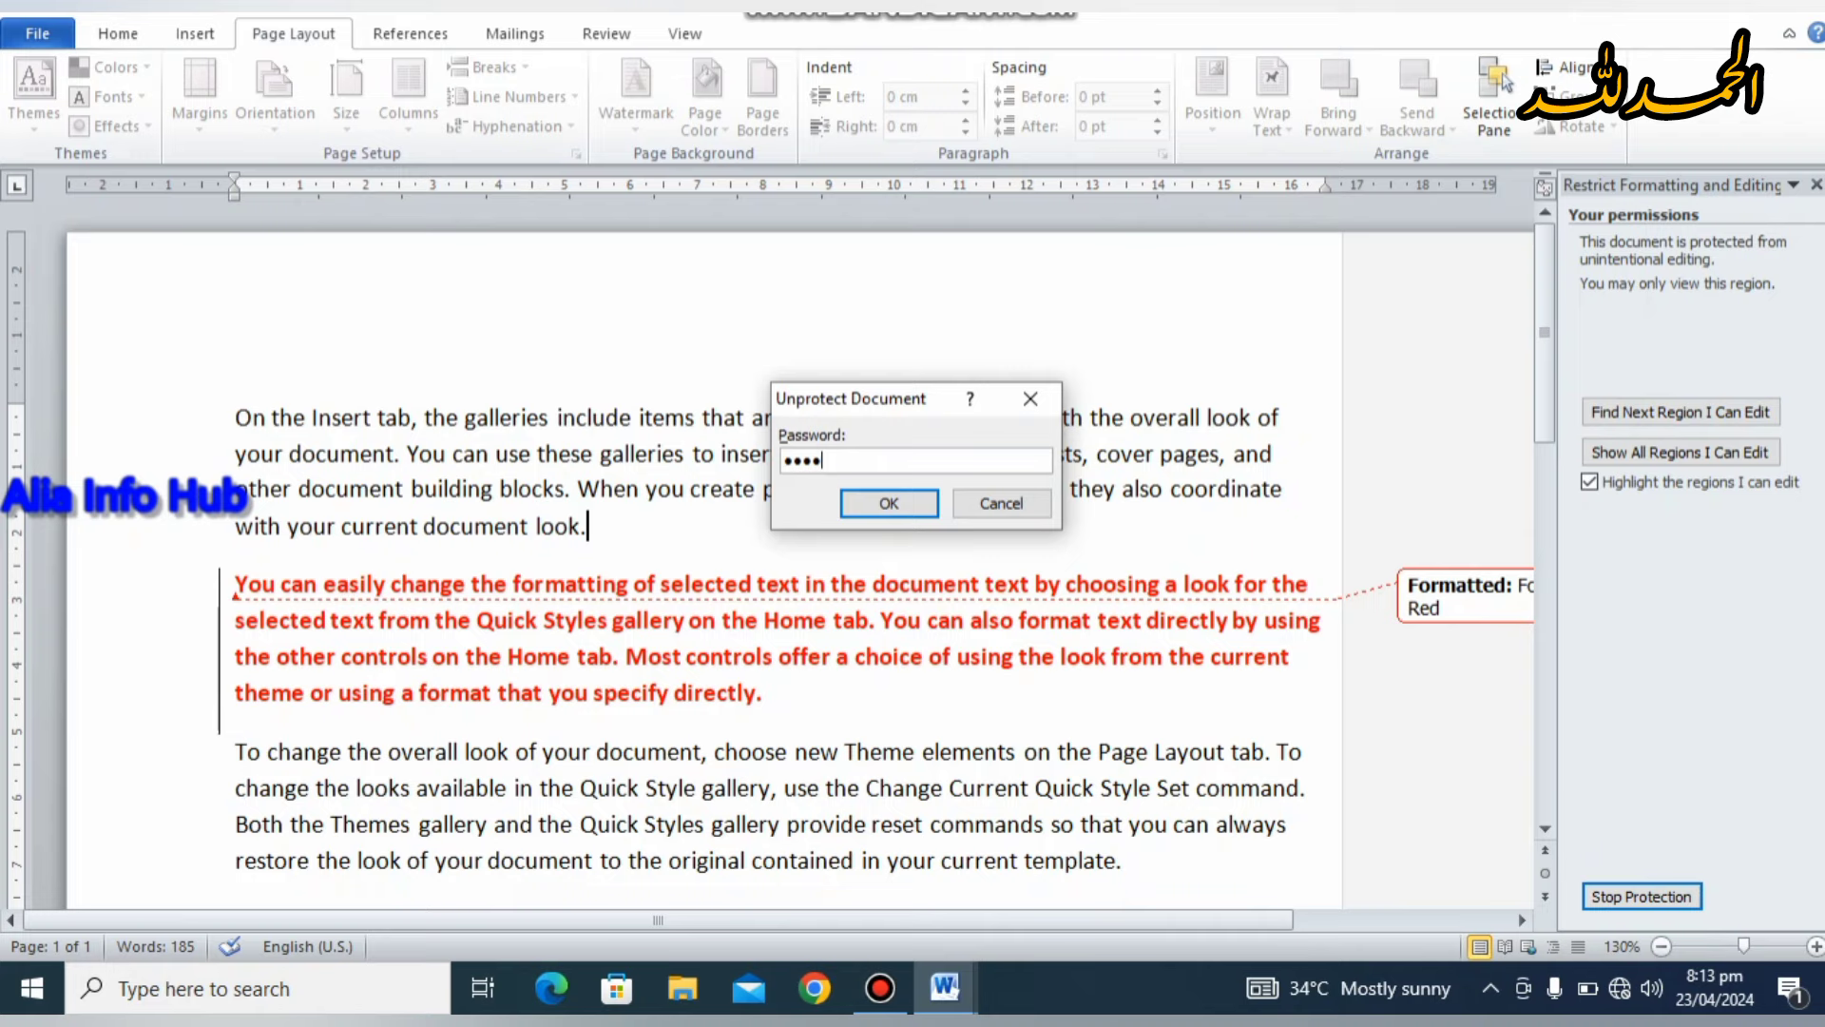
{"action": "type", "text": "•"}
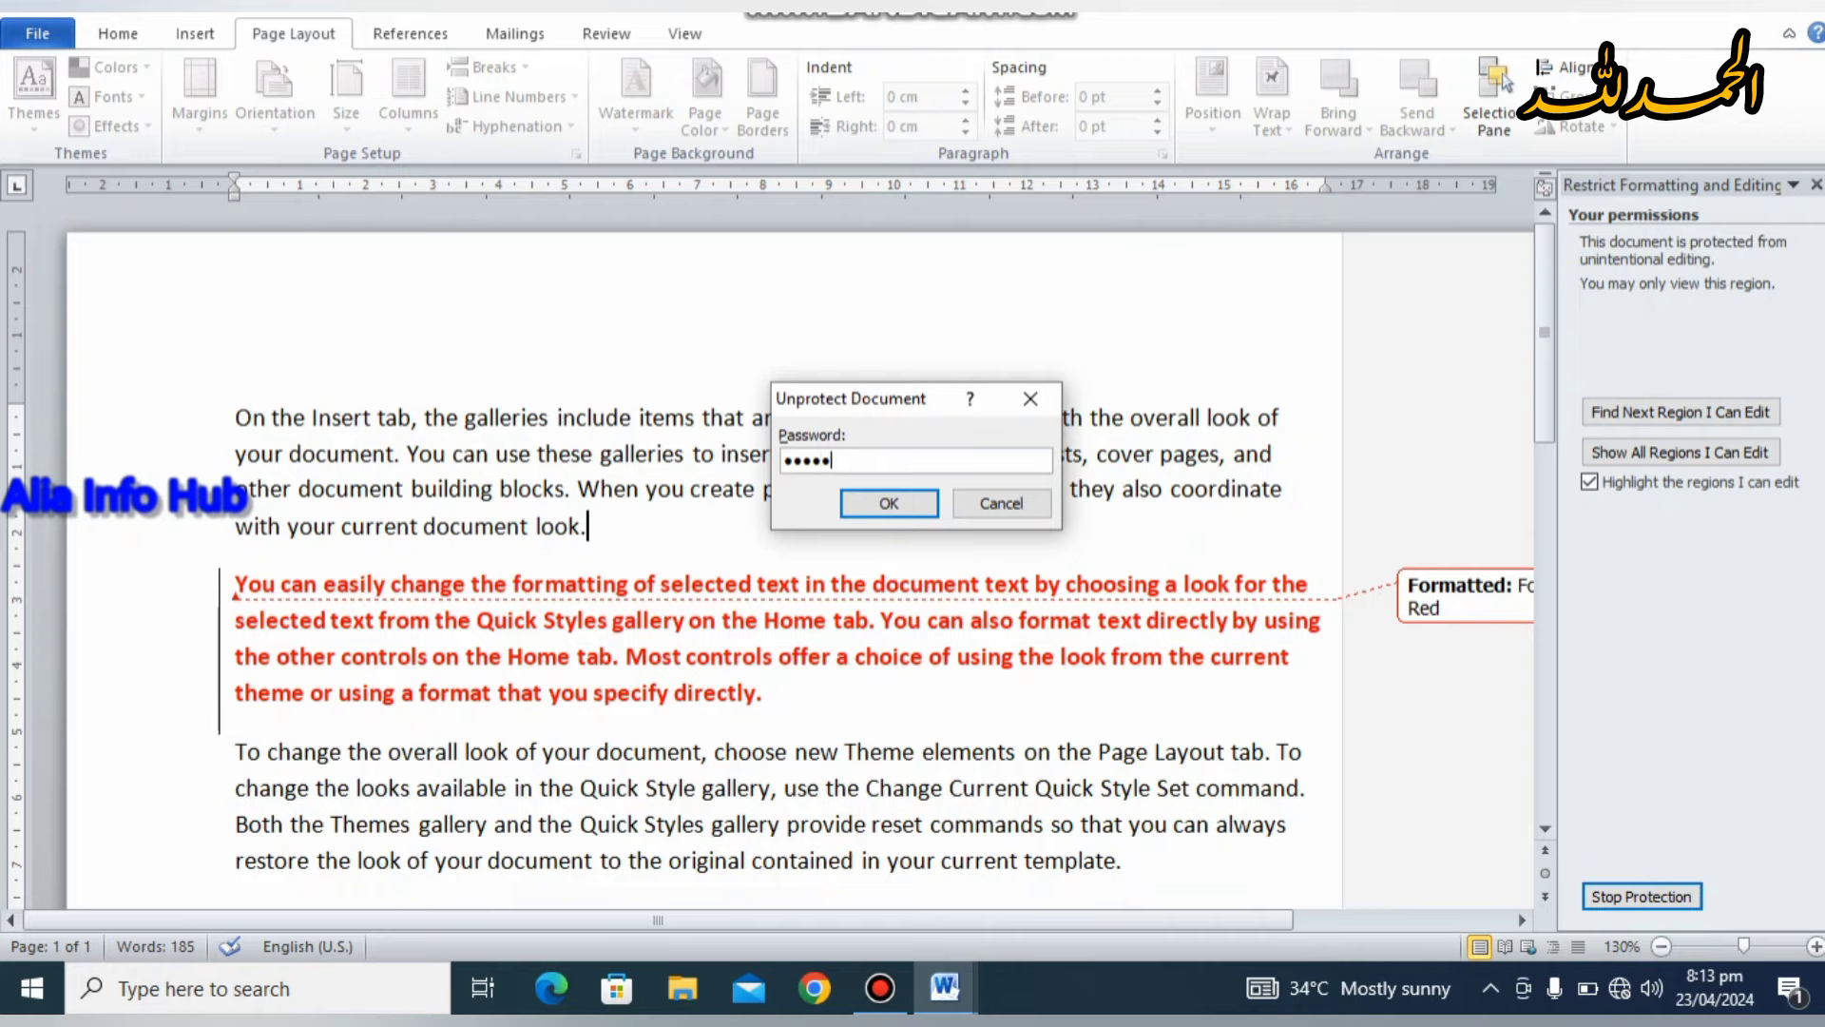
{"action": "left_click", "coordinate": [882, 496]}
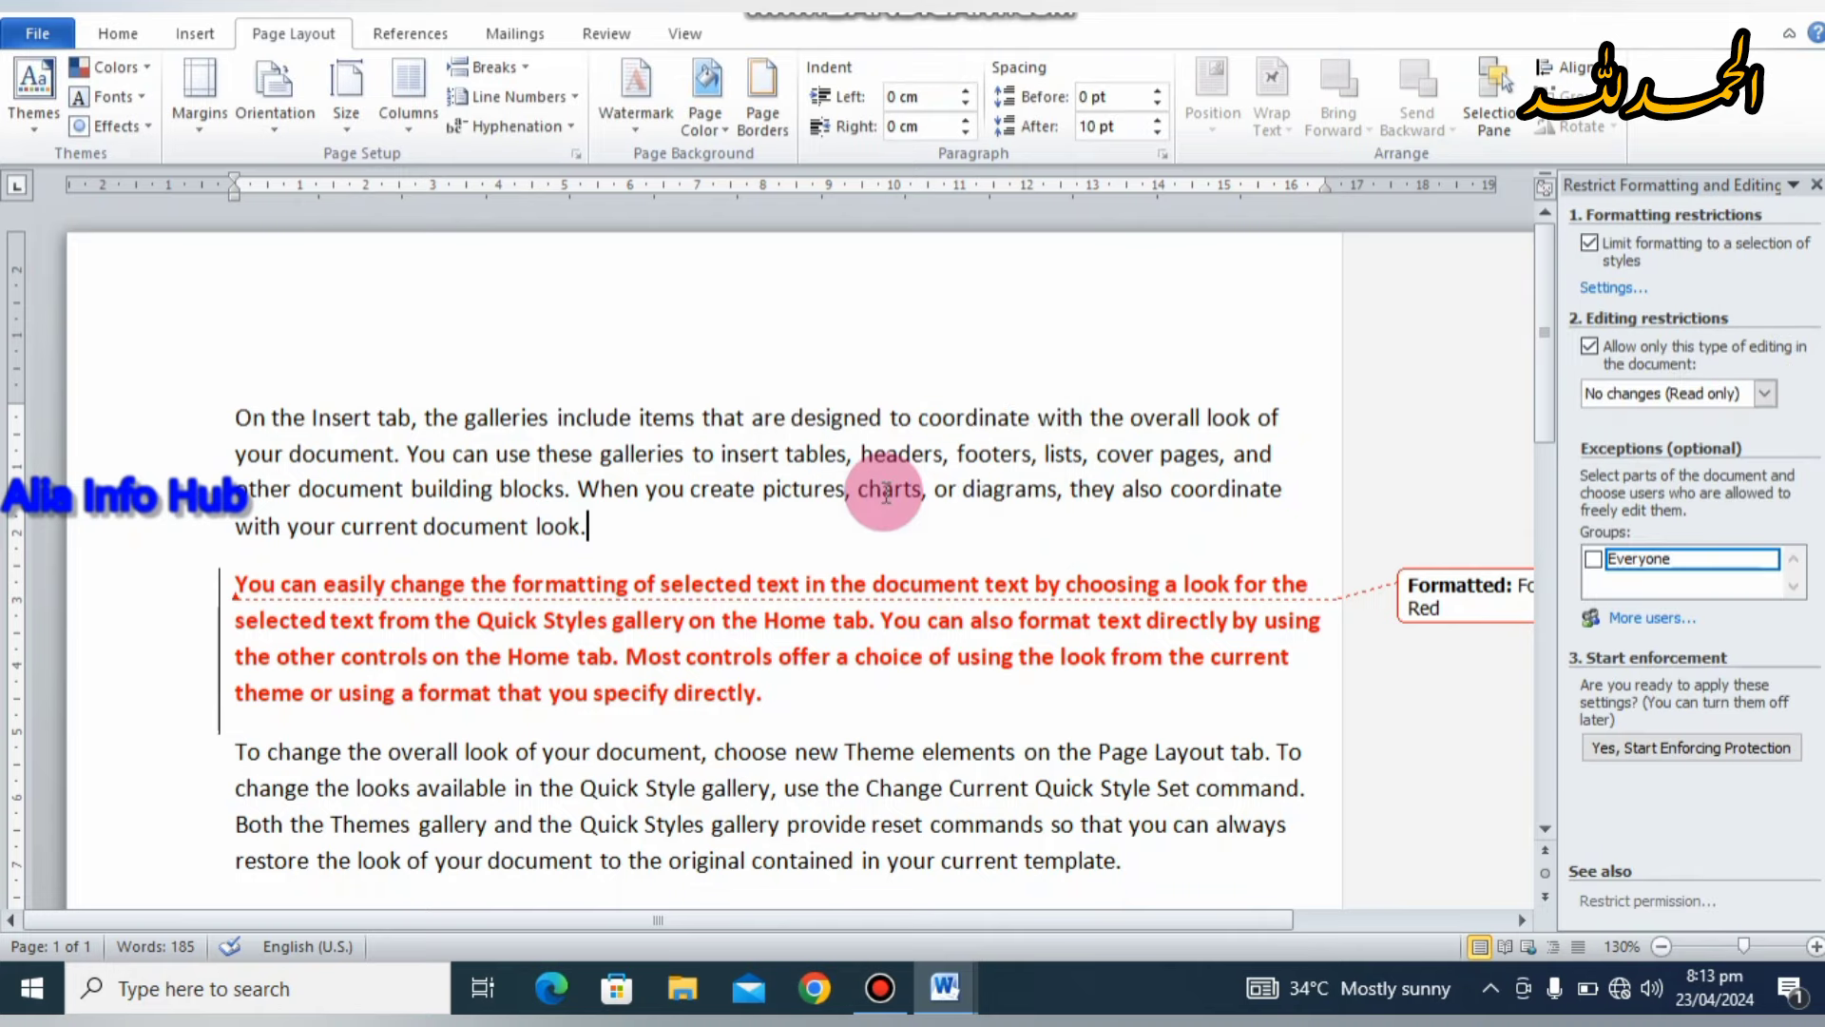
Step: Type random test text into the now-editable document, then select and remove it
{"action": "left_click", "coordinate": [134, 36]}
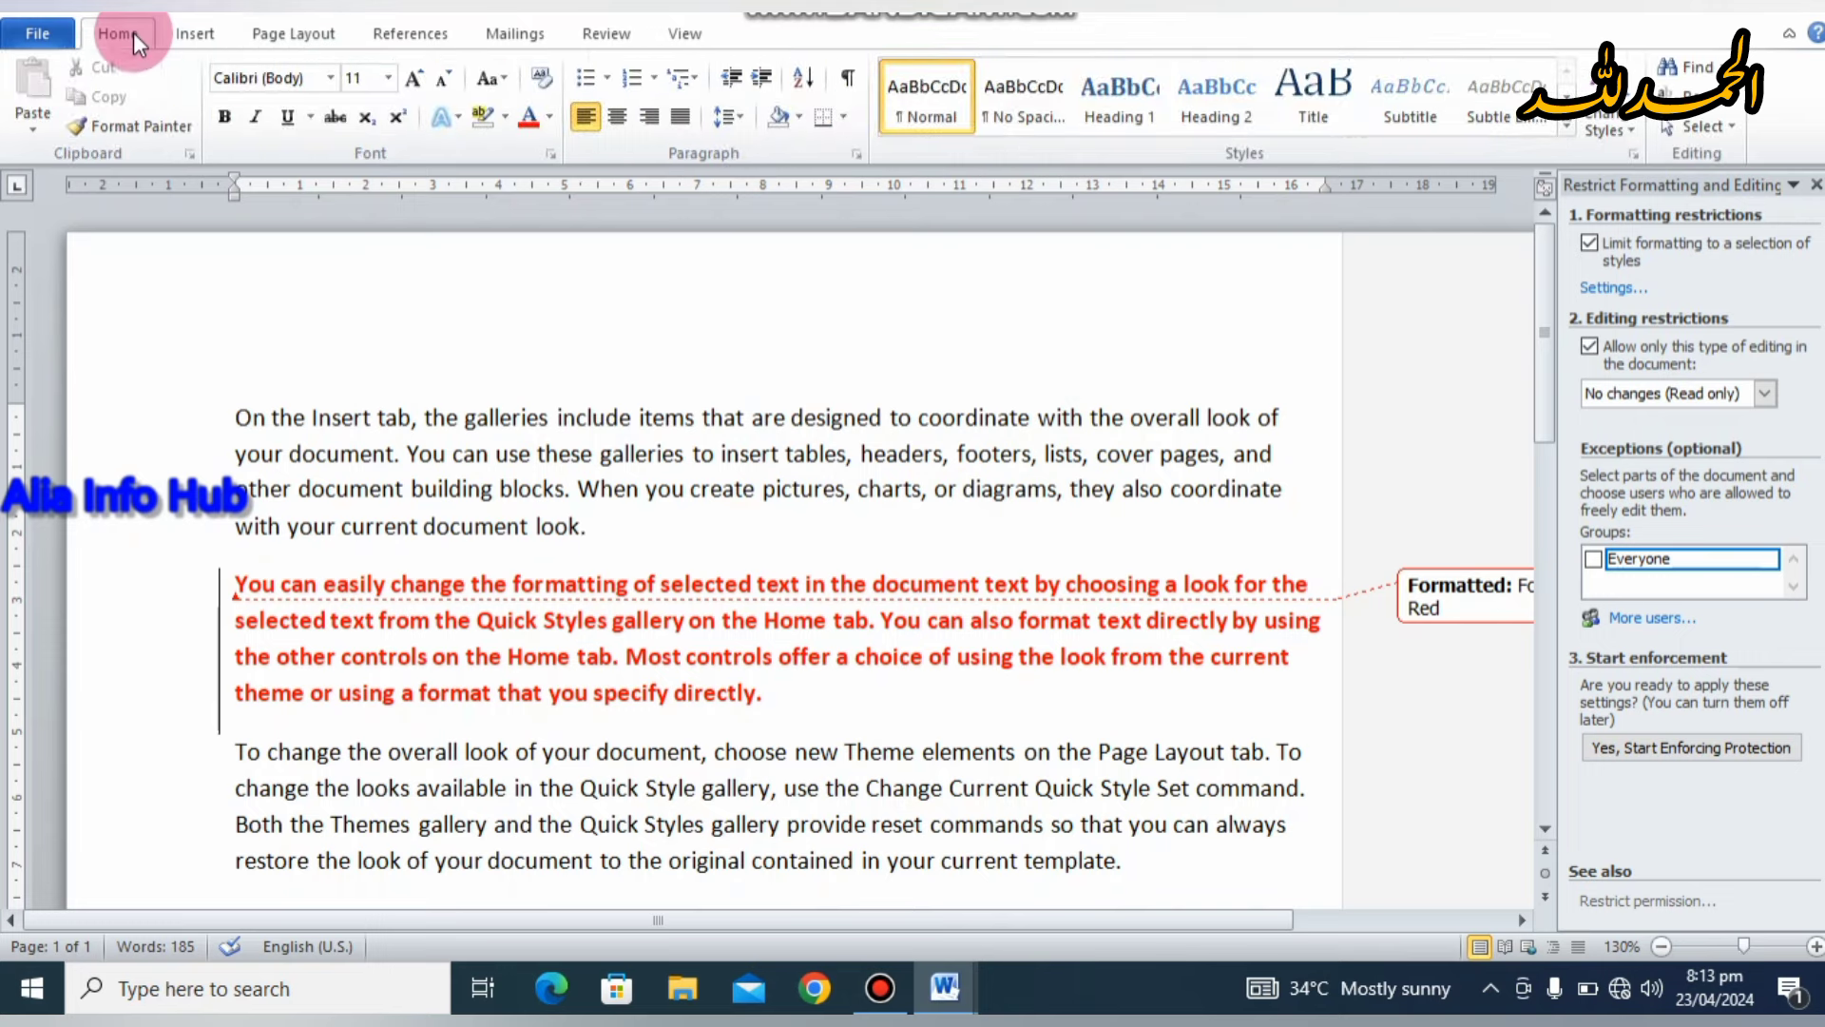
{"action": "type", "text": "esrdssispaw"}
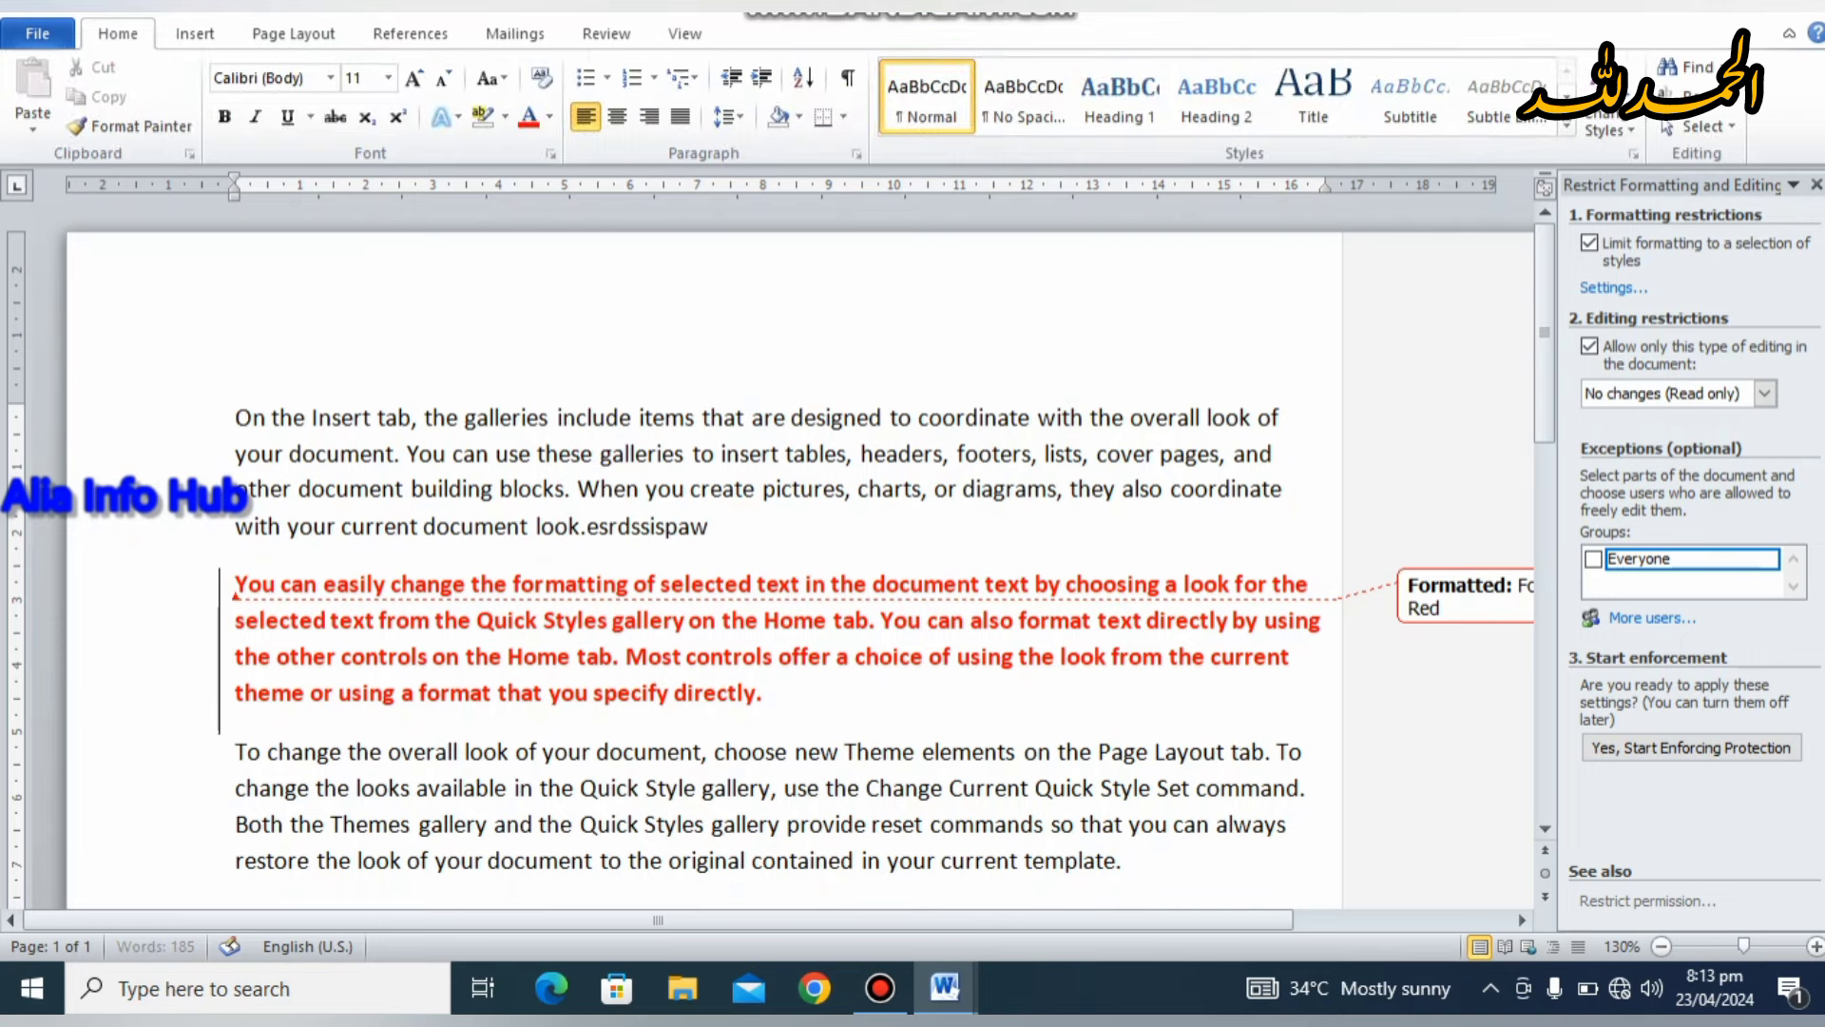
{"action": "type", "text": "s kjhawawvdgwaoaiidpqwkd abwdyiuwudijkwkdaw ndnpa"}
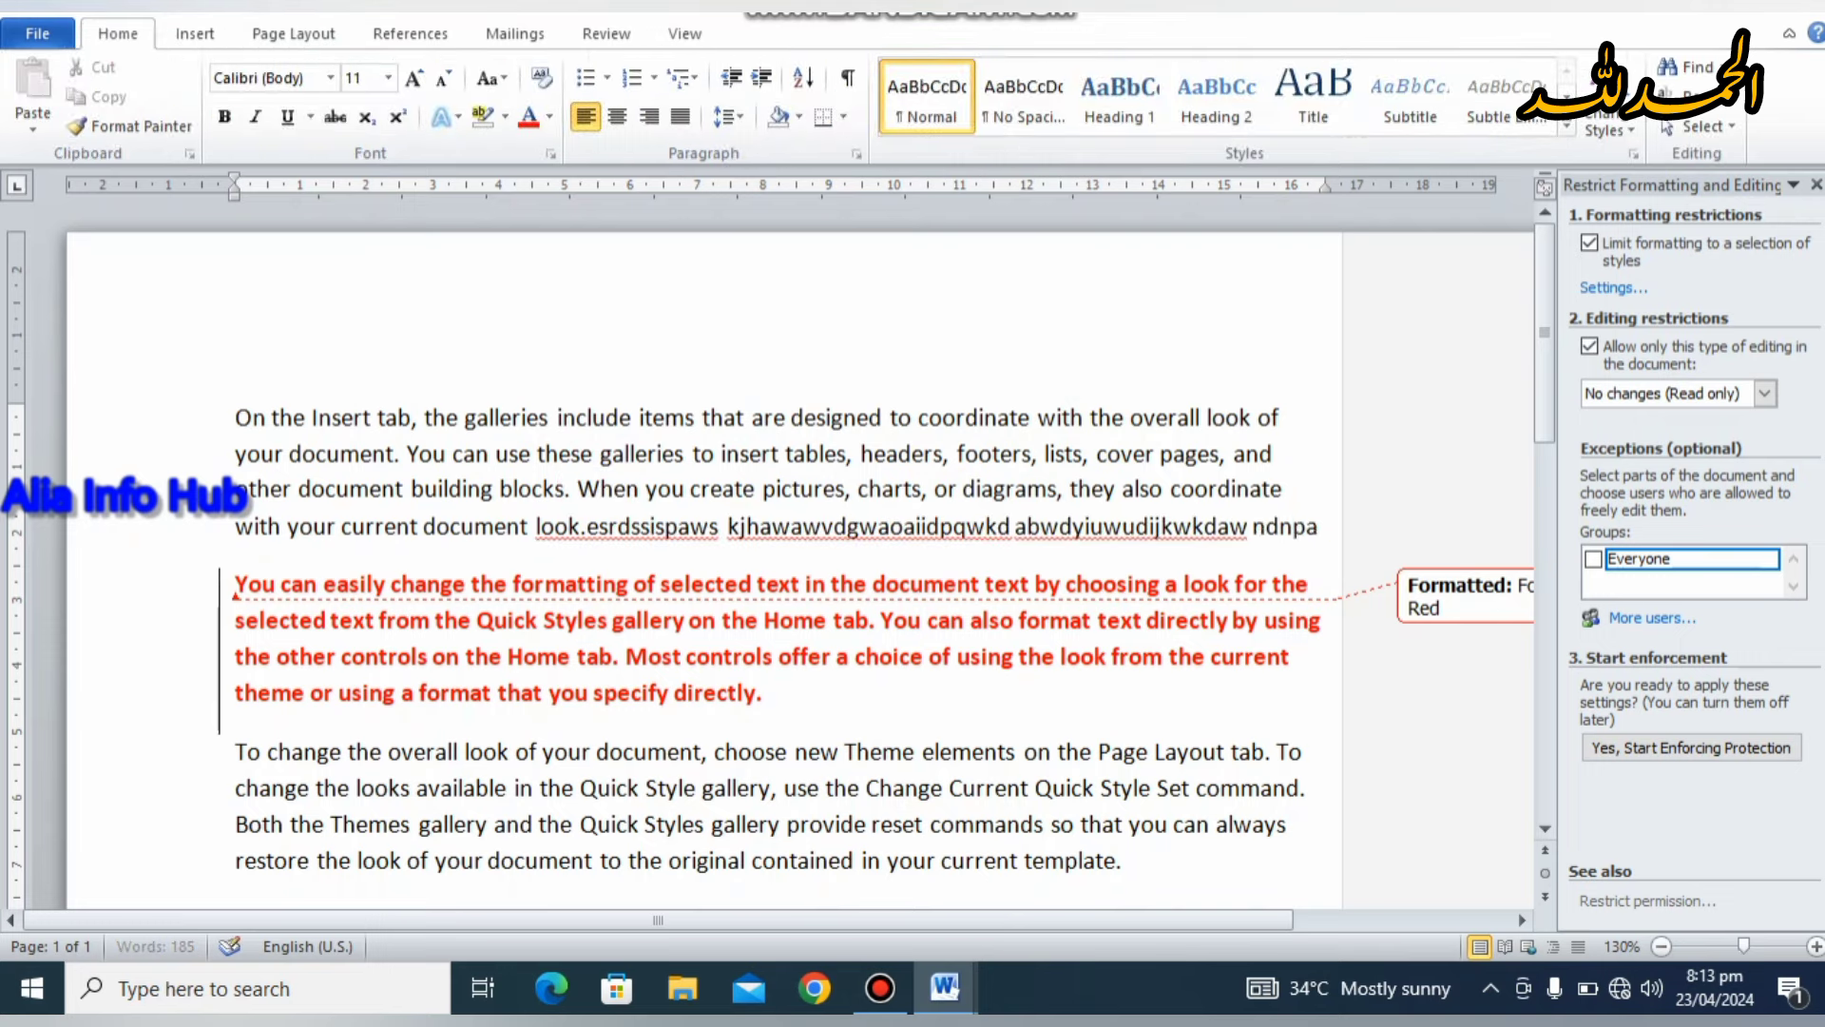
{"action": "type", "text": "we99aid[pajkudhudo"}
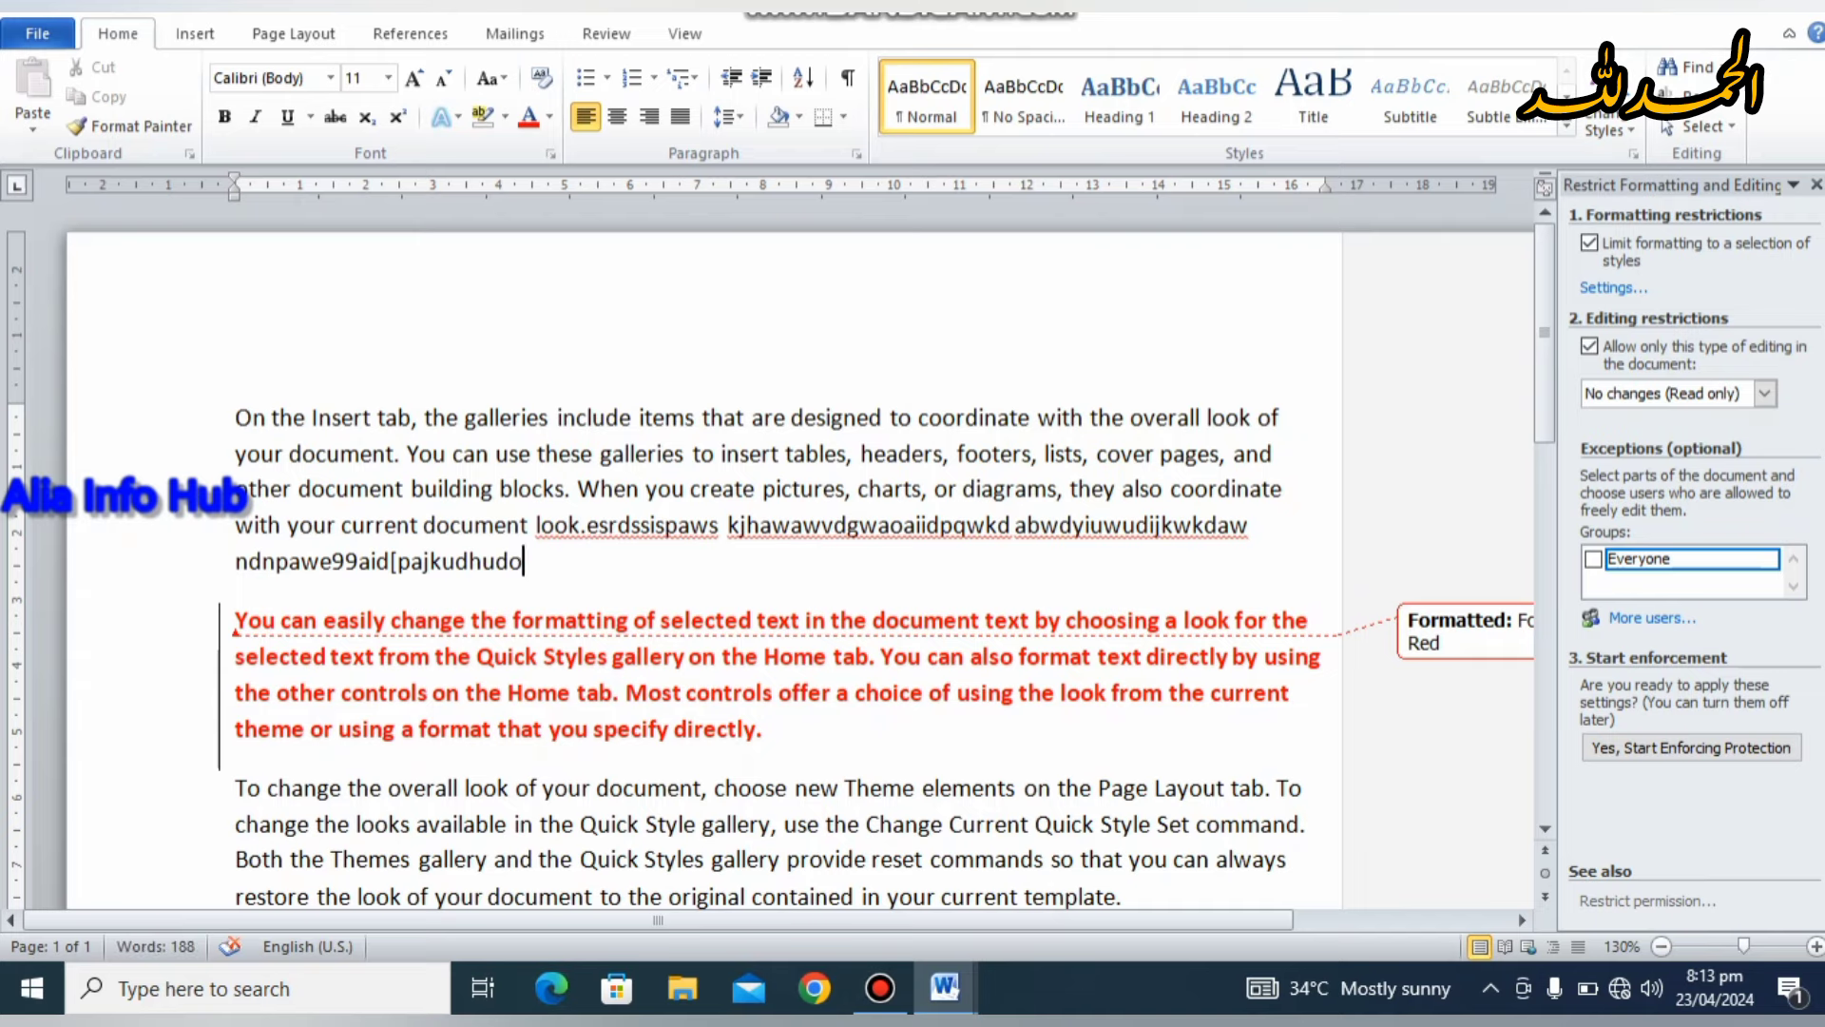
{"action": "key", "text": "shift+Left"}
{"action": "key", "text": "shift+Left"}
{"action": "key", "text": "shift+Left"}
{"action": "key", "text": "shift+Left"}
{"action": "key", "text": "shift+Left"}
{"action": "key", "text": "shift+Left"}
{"action": "key", "text": "shift+Left"}
{"action": "key", "text": "shift+Left"}
{"action": "key", "text": "shift+Left"}
{"action": "key", "text": "shift+Left"}
{"action": "key", "text": "shift+Left"}
{"action": "key", "text": "shift+Left"}
{"action": "key", "text": "shift+Left"}
{"action": "key", "text": "shift+Left"}
{"action": "key", "text": "shift+Left"}
{"action": "key", "text": "shift+Left"}
{"action": "key", "text": "shift+Left"}
{"action": "key", "text": "shift+Left"}
{"action": "key", "text": "shift+Left"}
{"action": "key", "text": "shift+Left"}
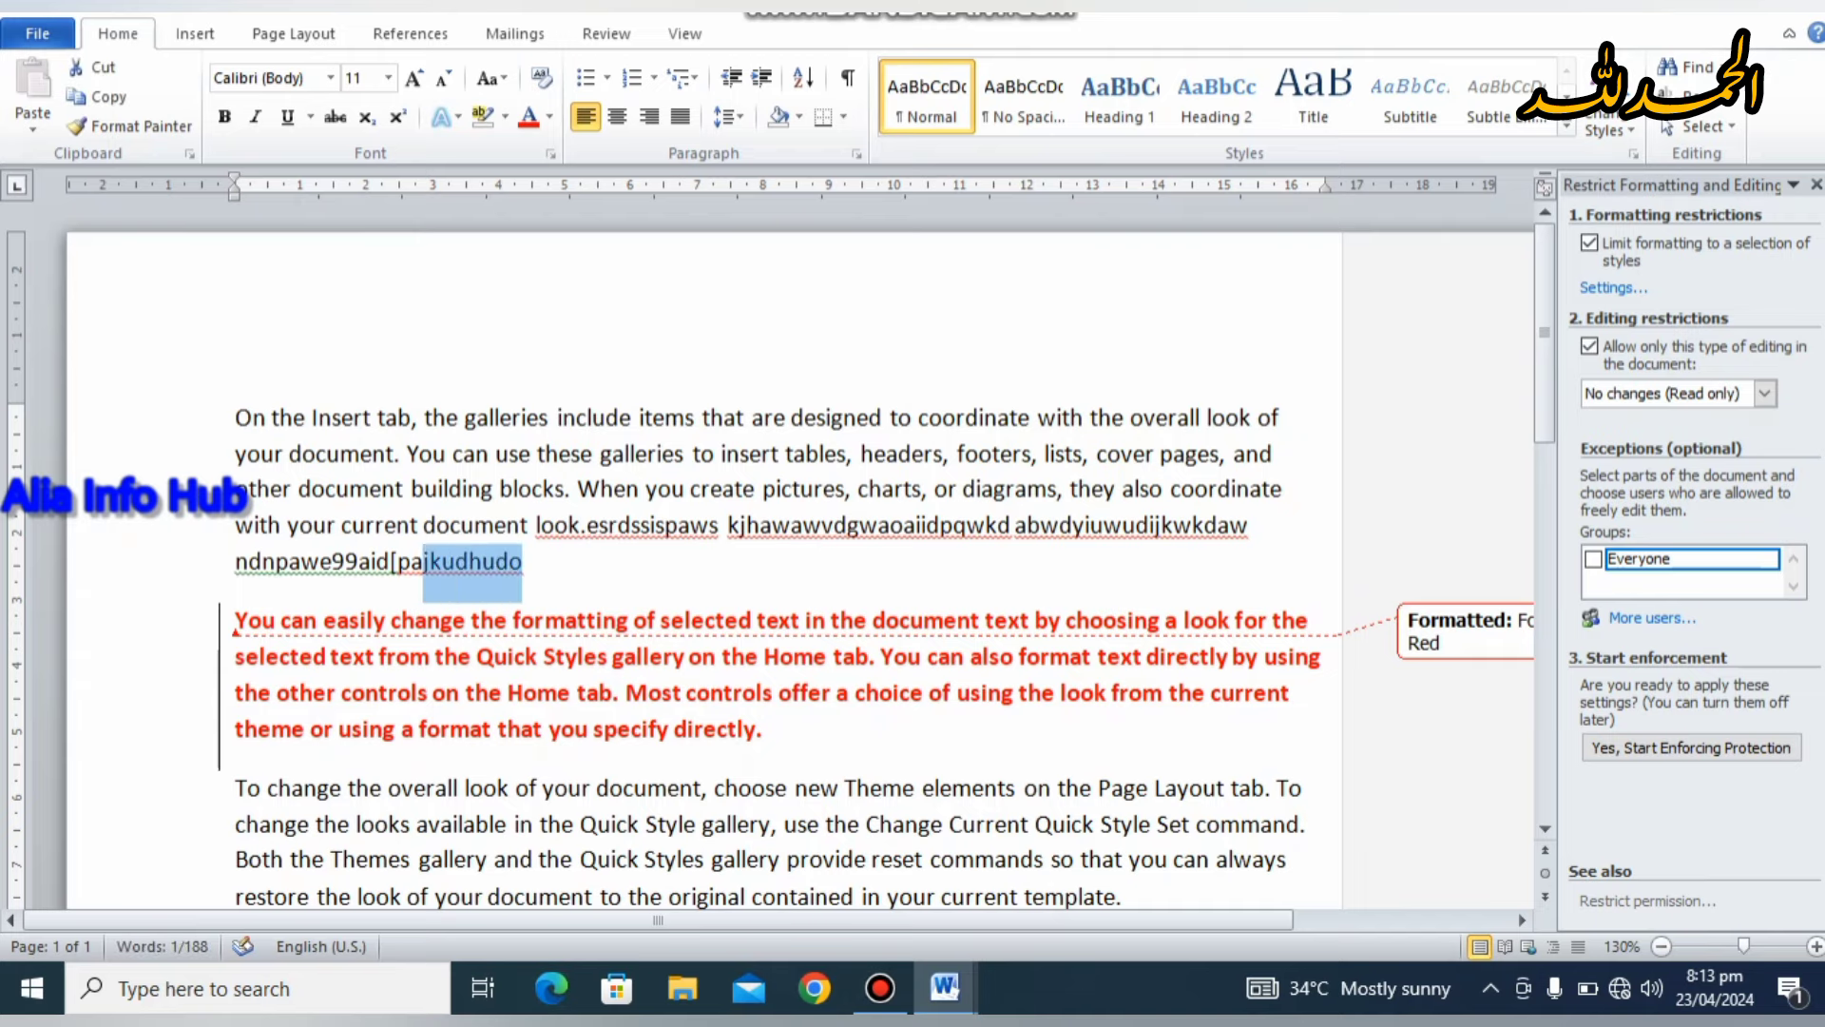
{"action": "key", "text": "shift+Left"}
{"action": "key", "text": "shift+Left"}
{"action": "key", "text": "shift+Left"}
{"action": "key", "text": "shift+Left"}
{"action": "key", "text": "shift+Left"}
{"action": "key", "text": "shift+Left"}
{"action": "key", "text": "shift+Left"}
{"action": "key", "text": "shift+Left"}
{"action": "key", "text": "shift+Left"}
{"action": "key", "text": "shift+Left"}
{"action": "key", "text": "shift+Left"}
{"action": "key", "text": "shift+Left"}
{"action": "key", "text": "shift+Left"}
{"action": "key", "text": "shift+Left"}
{"action": "key", "text": "shift+Left"}
{"action": "key", "text": "shift+Left"}
{"action": "key", "text": "shift+Left"}
{"action": "key", "text": "shift+Left"}
{"action": "key", "text": "shift+Left"}
{"action": "key", "text": "shift+Left"}
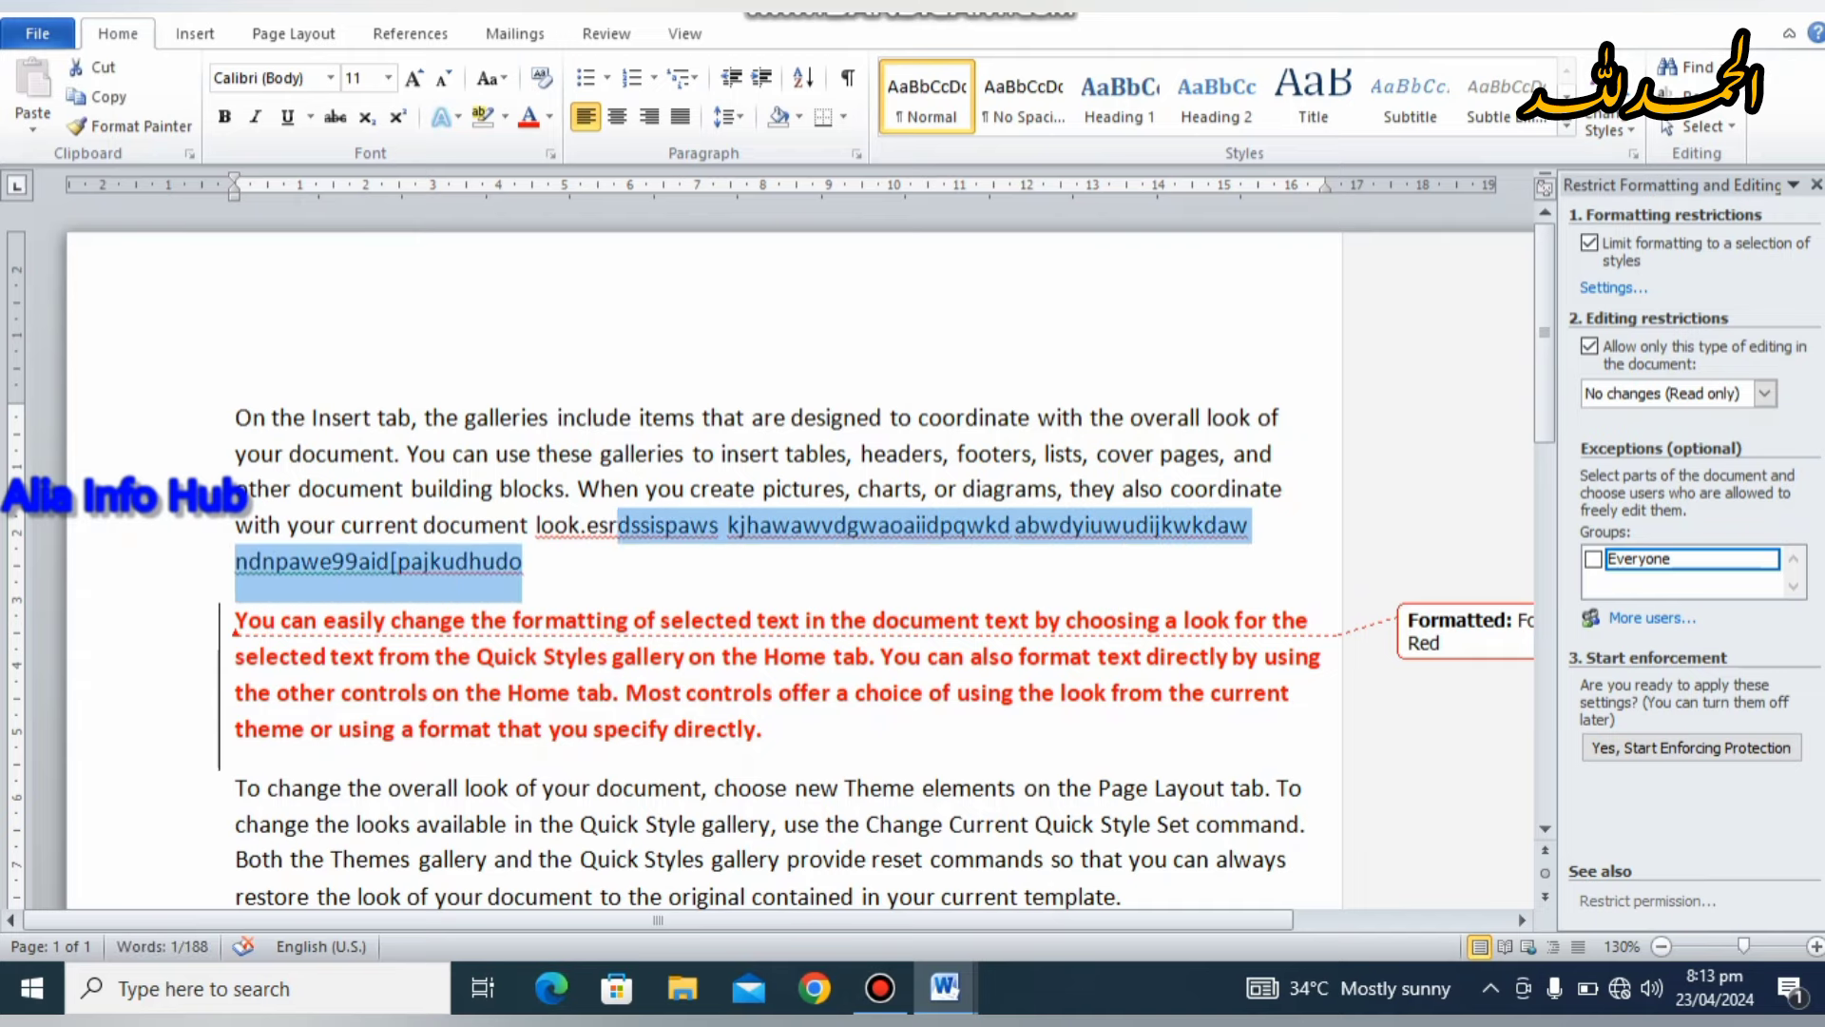
{"action": "left_click", "coordinate": [599, 480]}
{"action": "key", "text": "Return"}
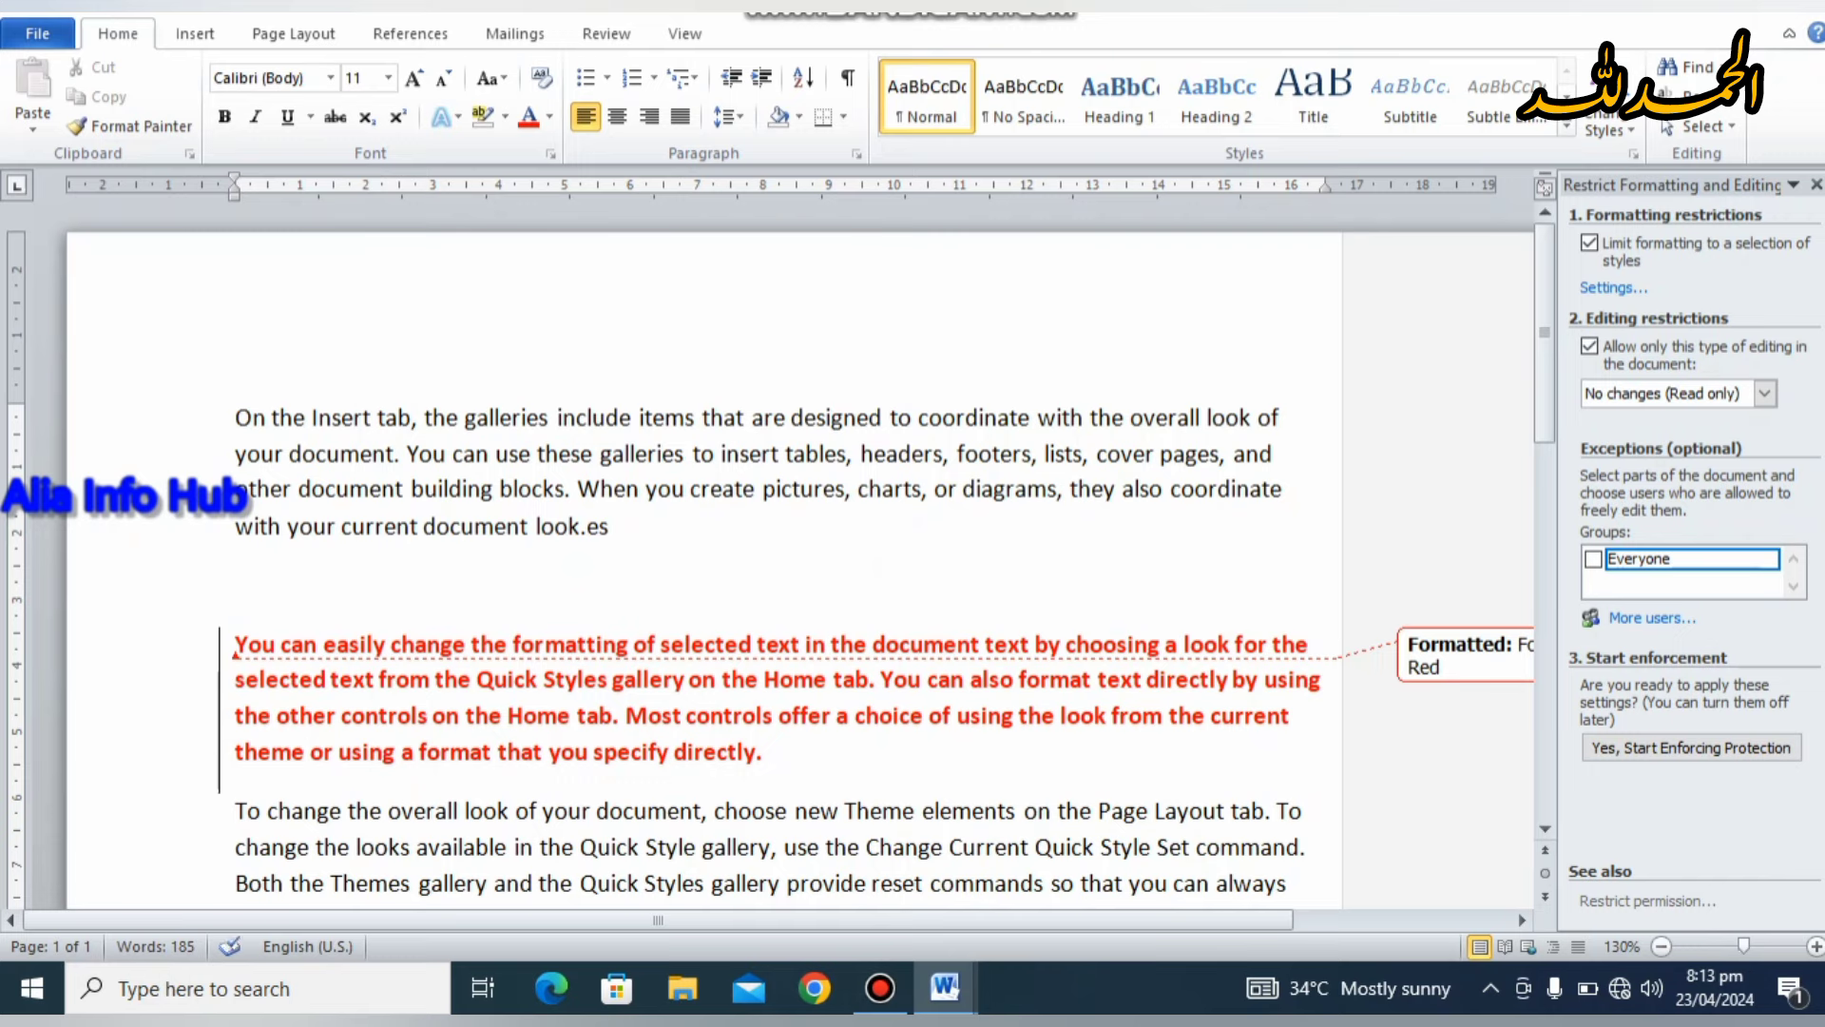
{"action": "left_click", "coordinate": [1247, 508]}
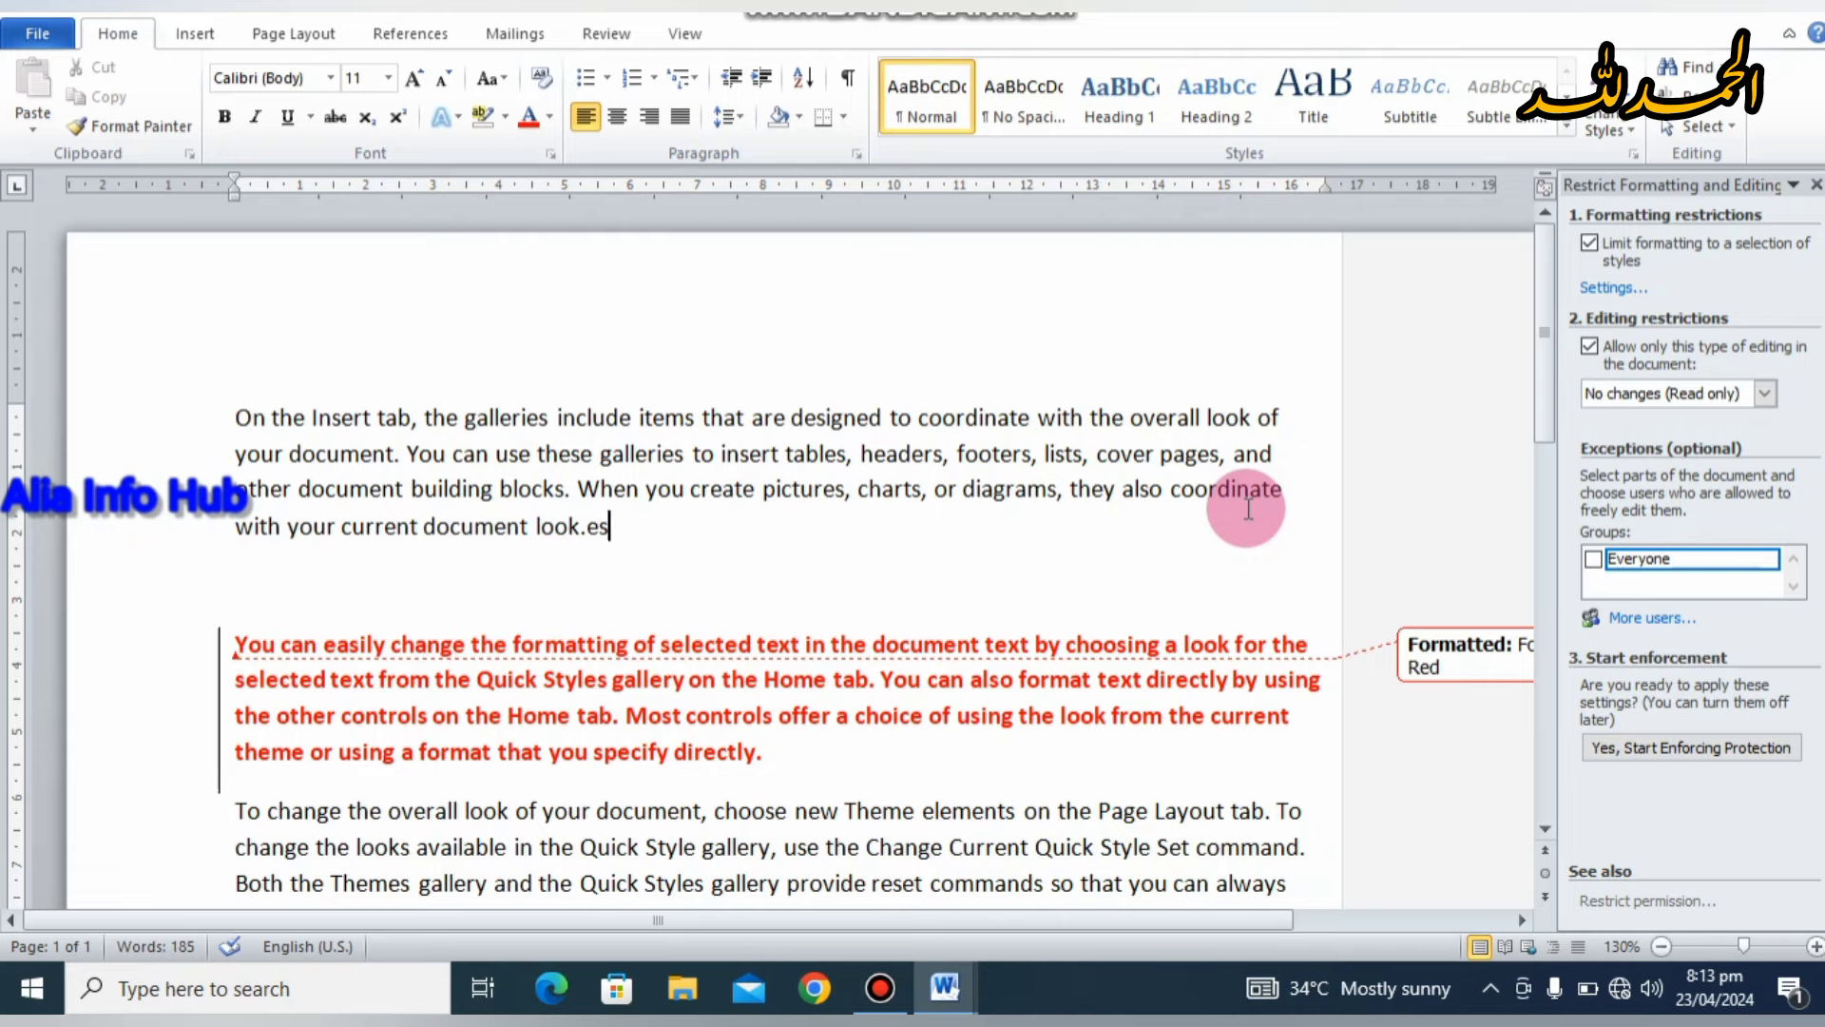
Step: Delete the stray 'es' after 'look.' and the empty line between the paragraphs
{"action": "left_click", "coordinate": [686, 34]}
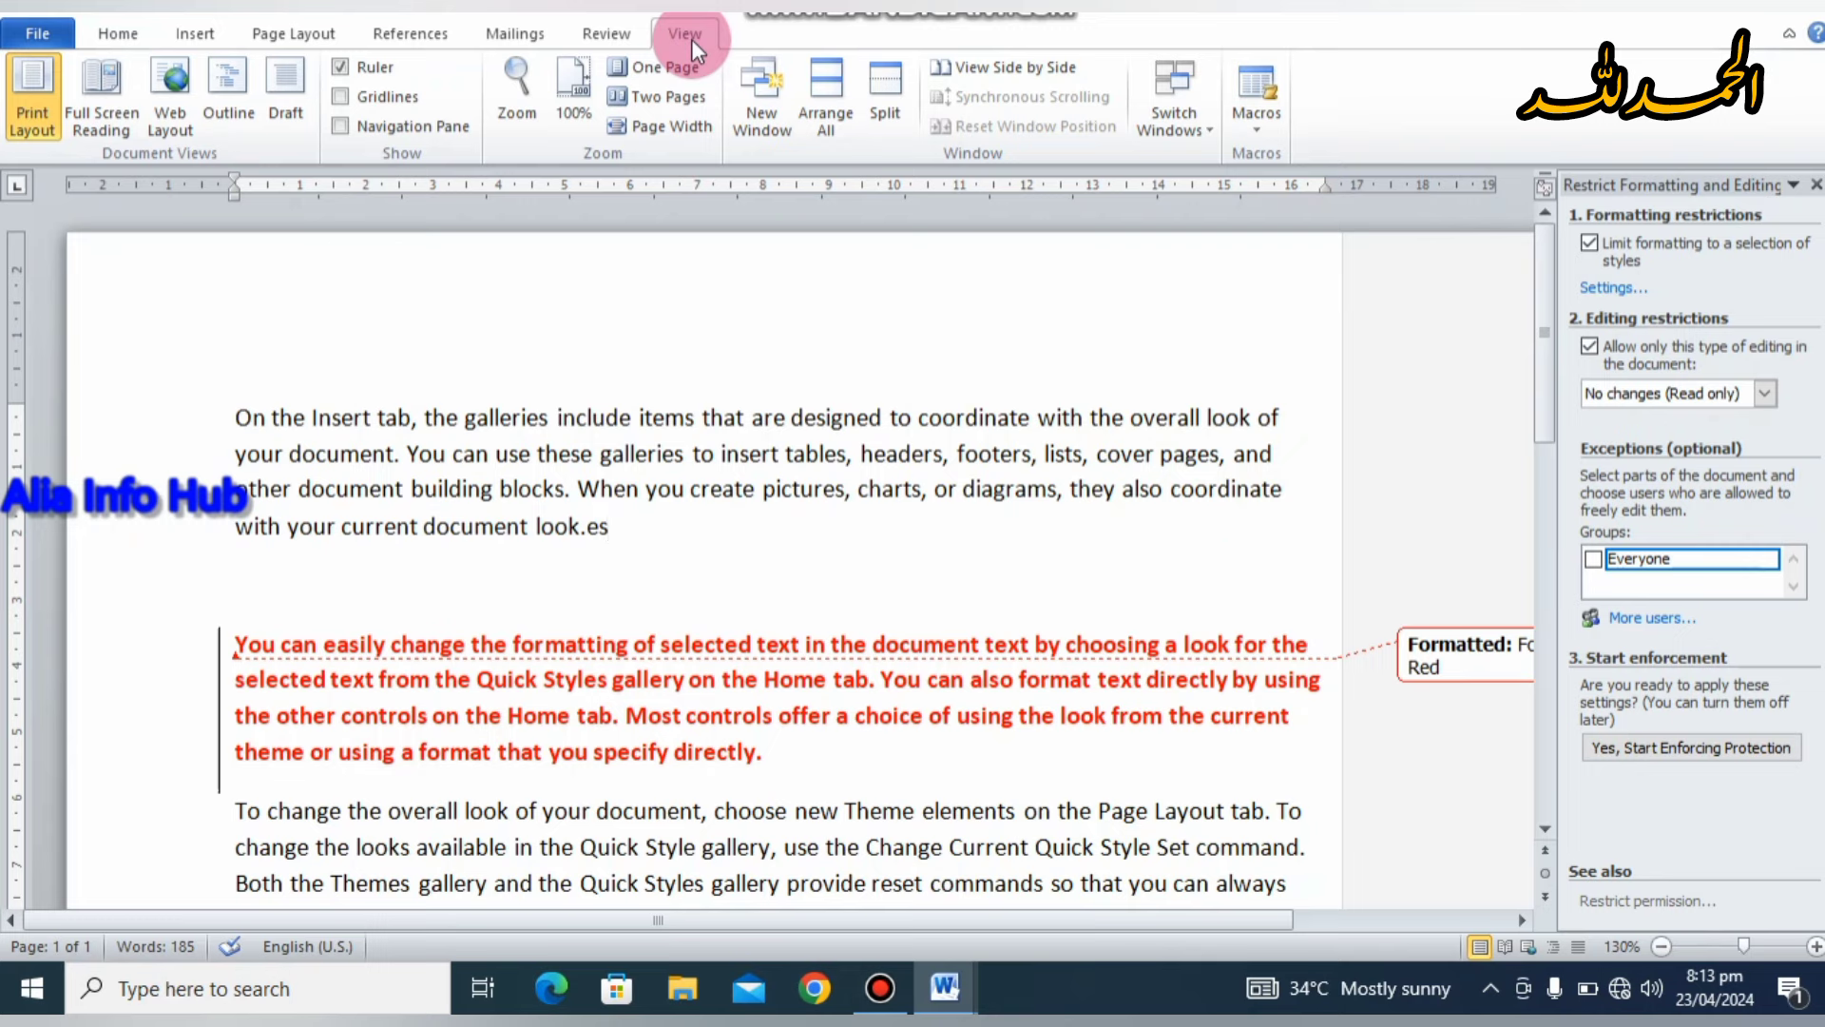
{"action": "left_click", "coordinate": [615, 29]}
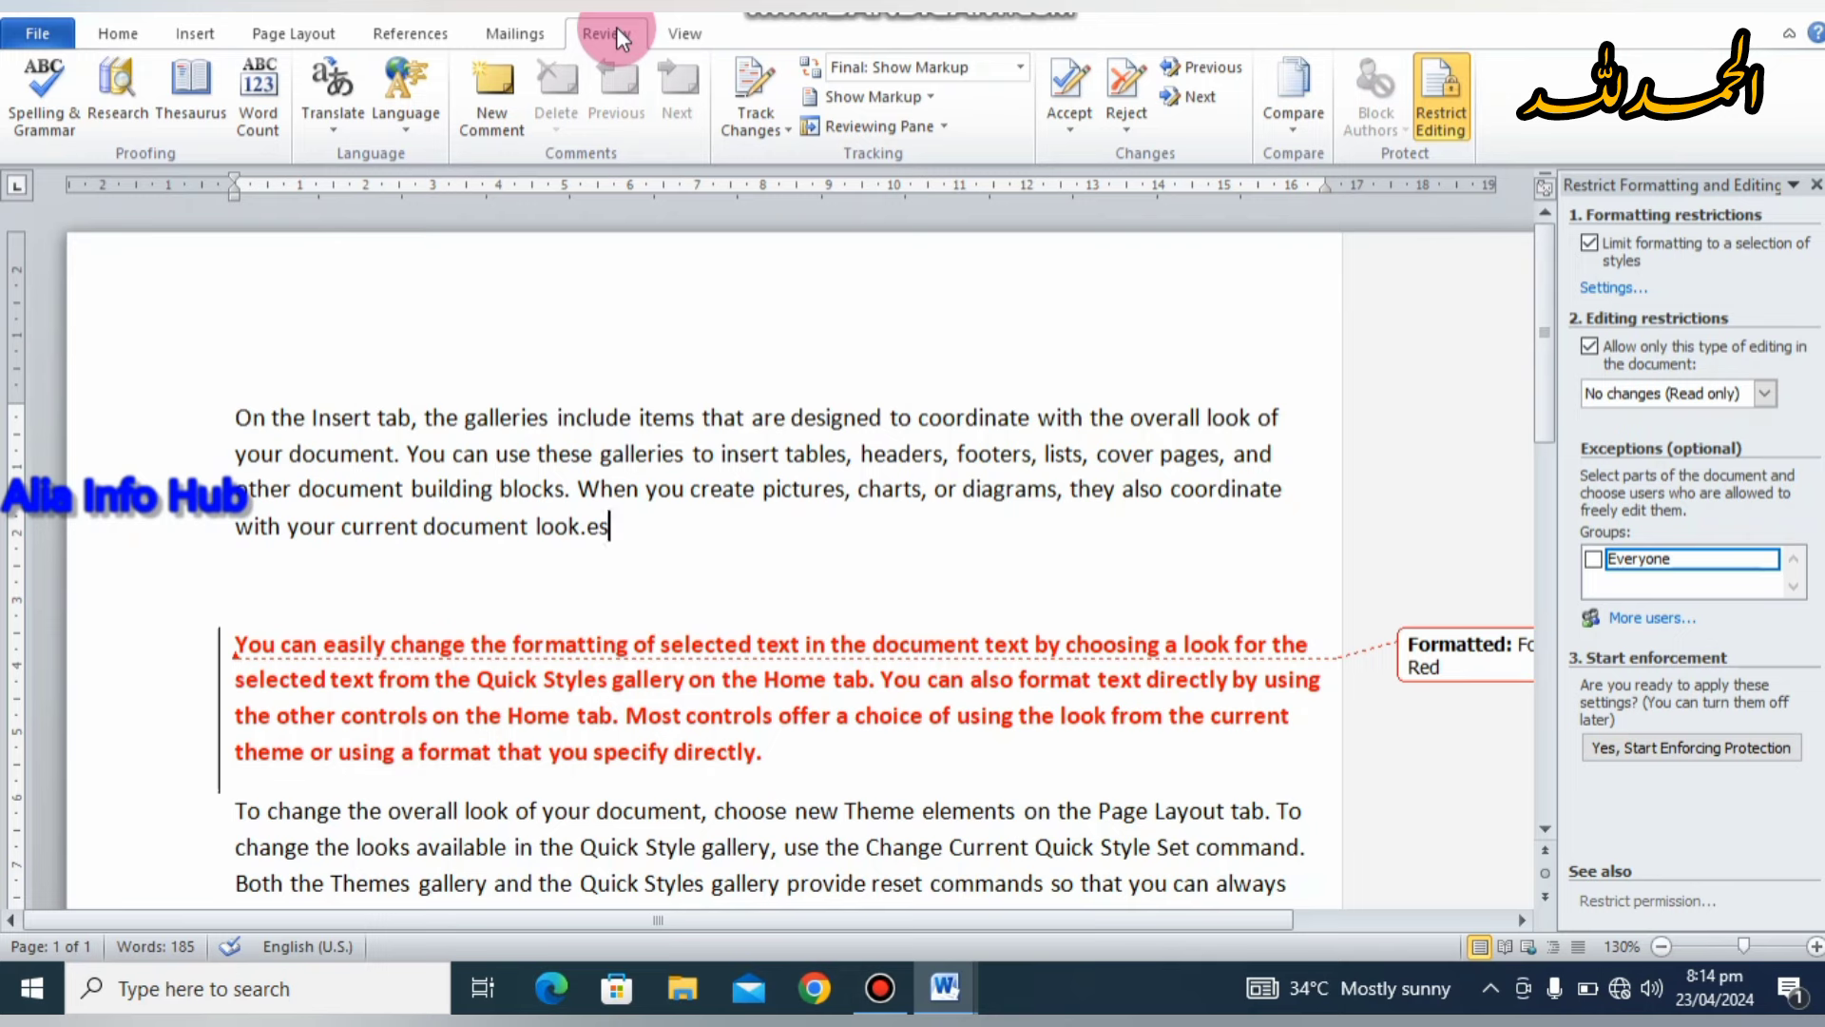
{"action": "key", "text": "BackSpace"}
{"action": "key", "text": "BackSpace"}
{"action": "left_click", "coordinate": [236, 584]}
{"action": "key", "text": "BackSpace"}
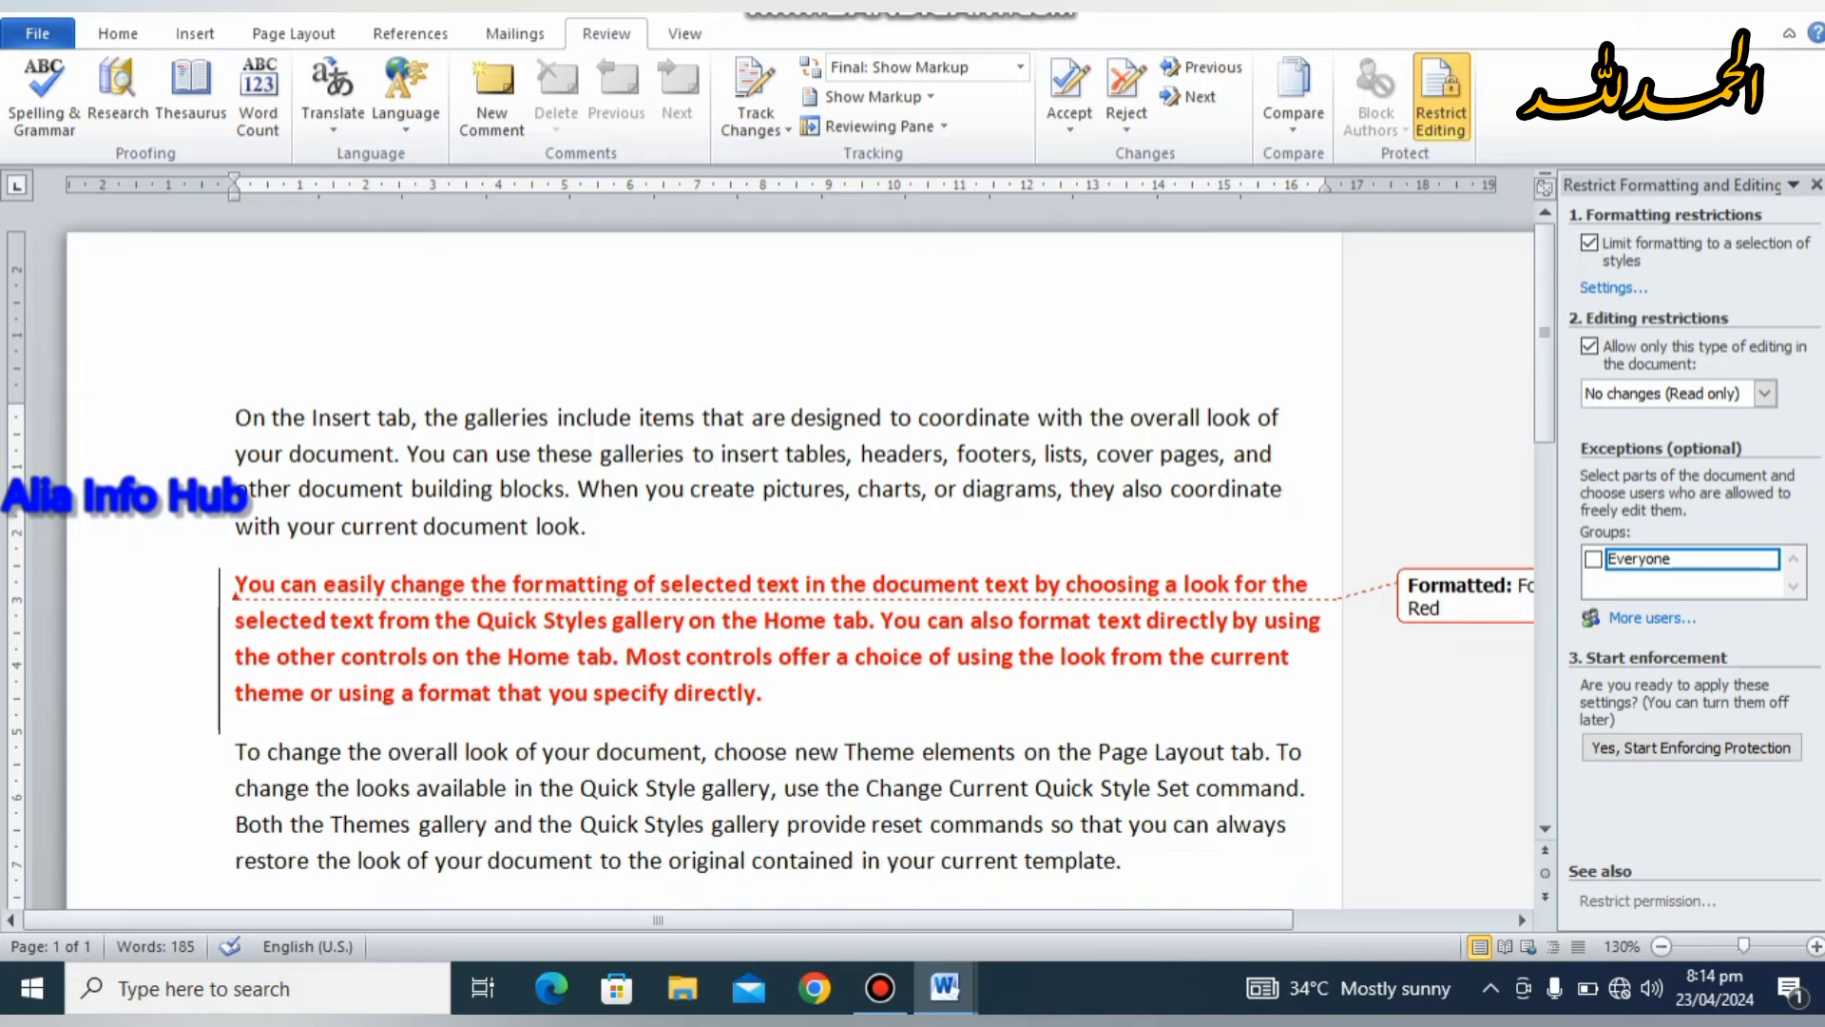